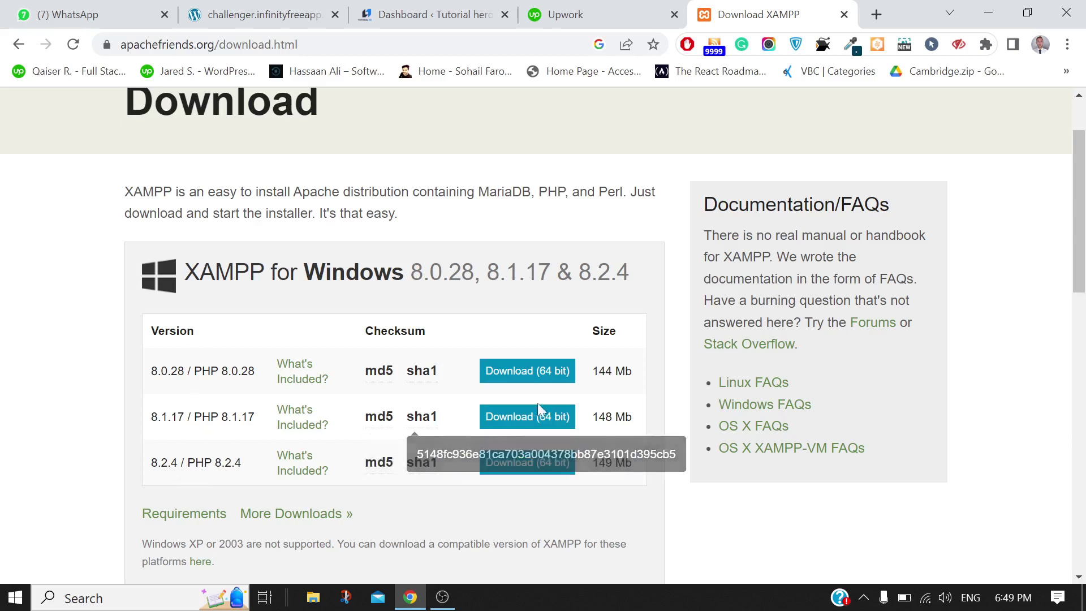
Start downloading the XAMPP 8.1.17 64-bit Windows installer through IDM
left_click(506, 416)
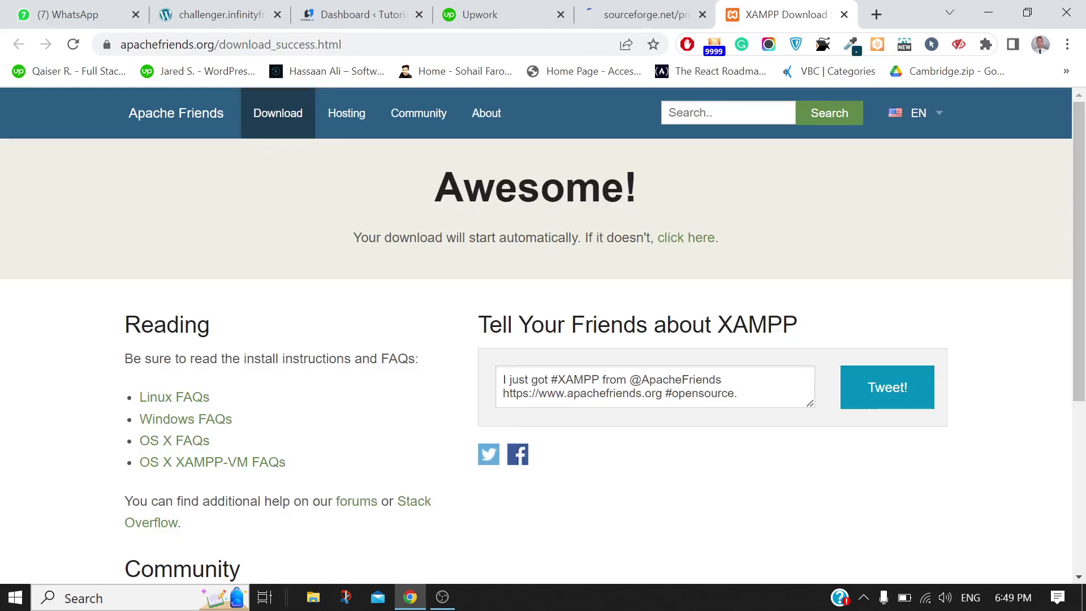
scroll(645, 375, "down", 2)
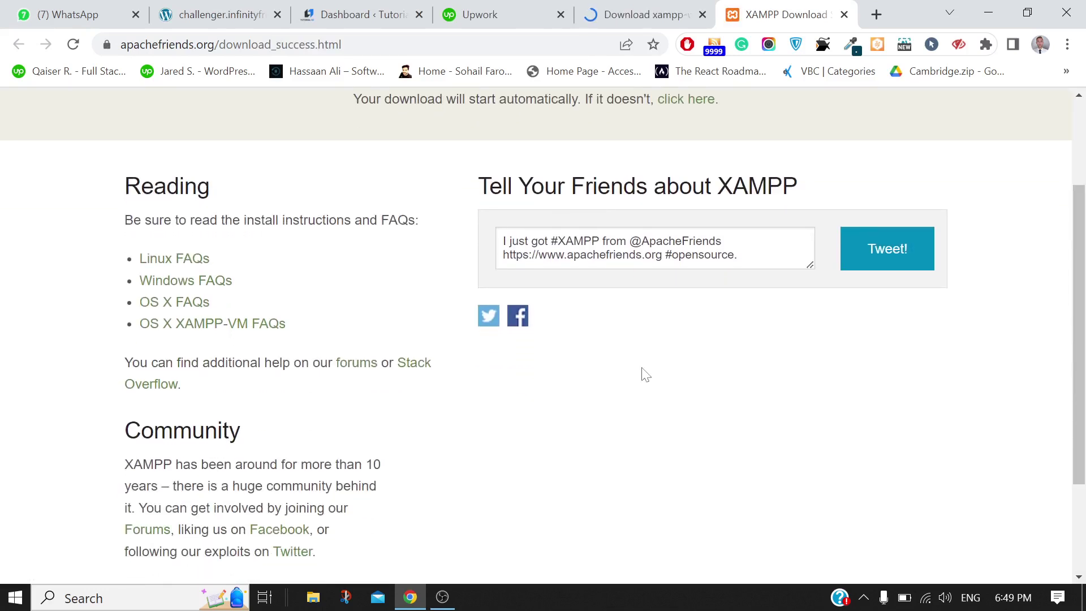
scroll(646, 374, "up", 2)
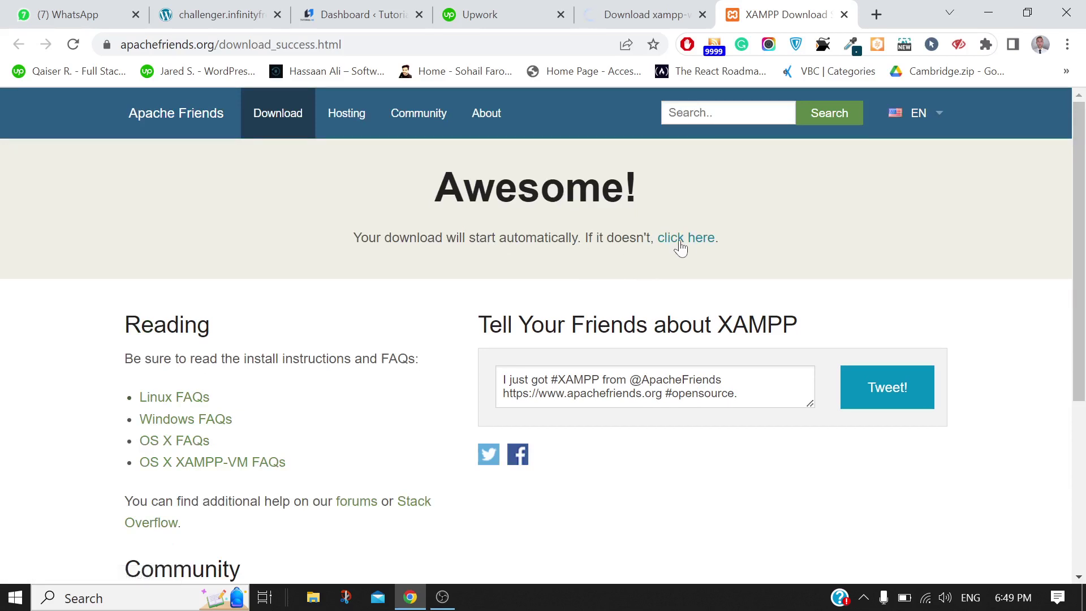
left_click(645, 14)
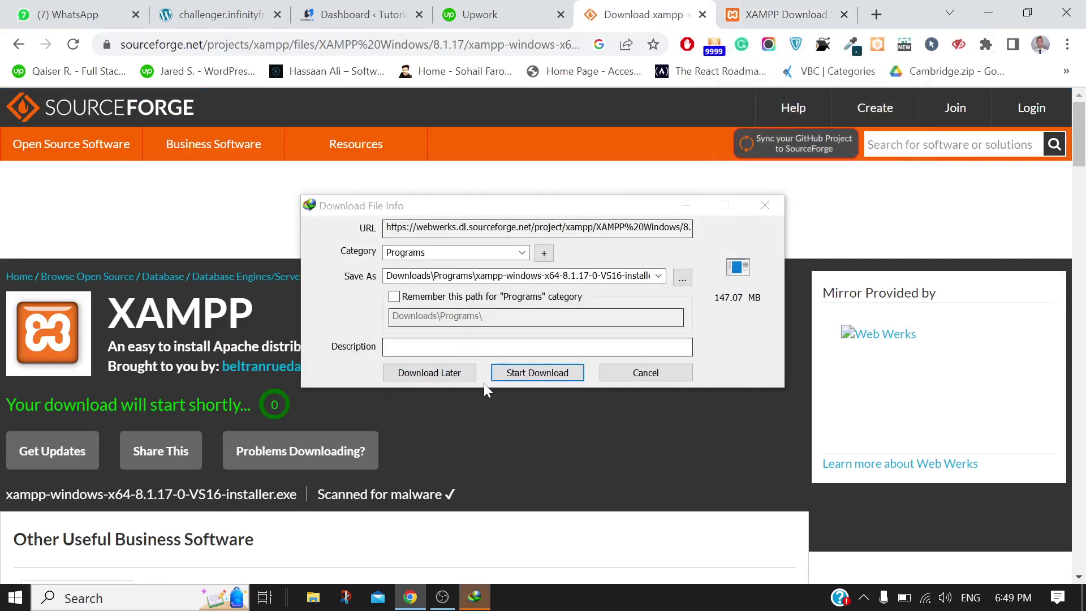
left_click(521, 373)
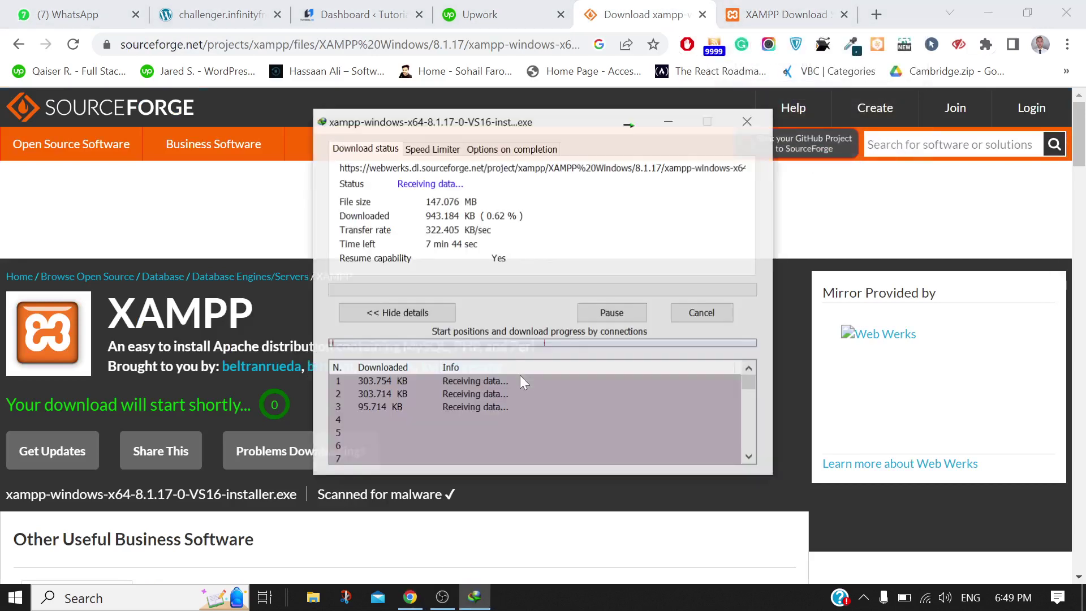
Pause the installer download near 1% and minimize Chrome to the desktop
left_click(611, 311)
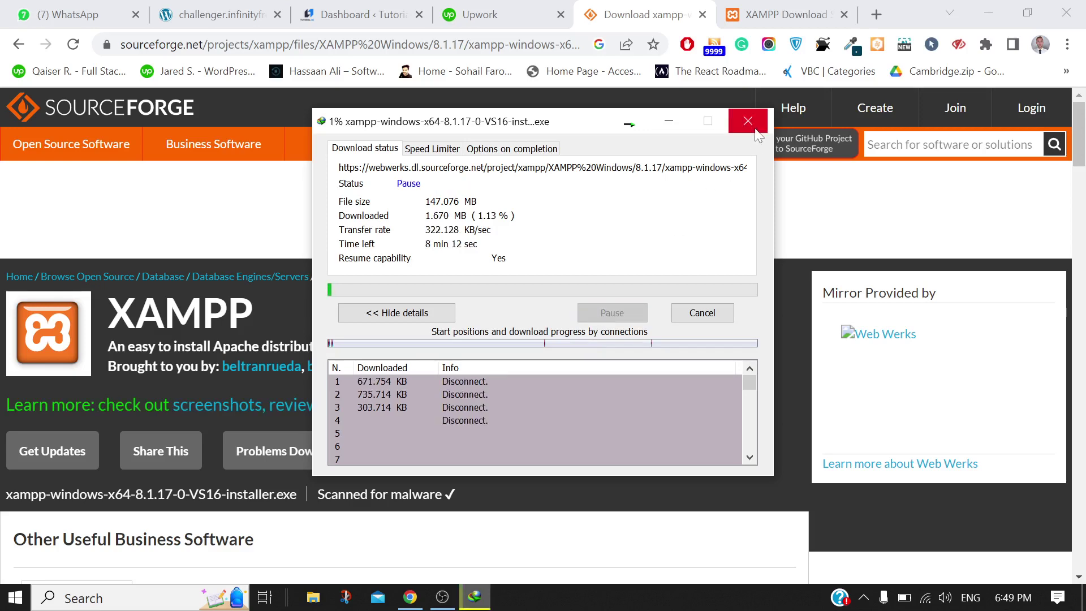
left_click(748, 121)
left_click(987, 13)
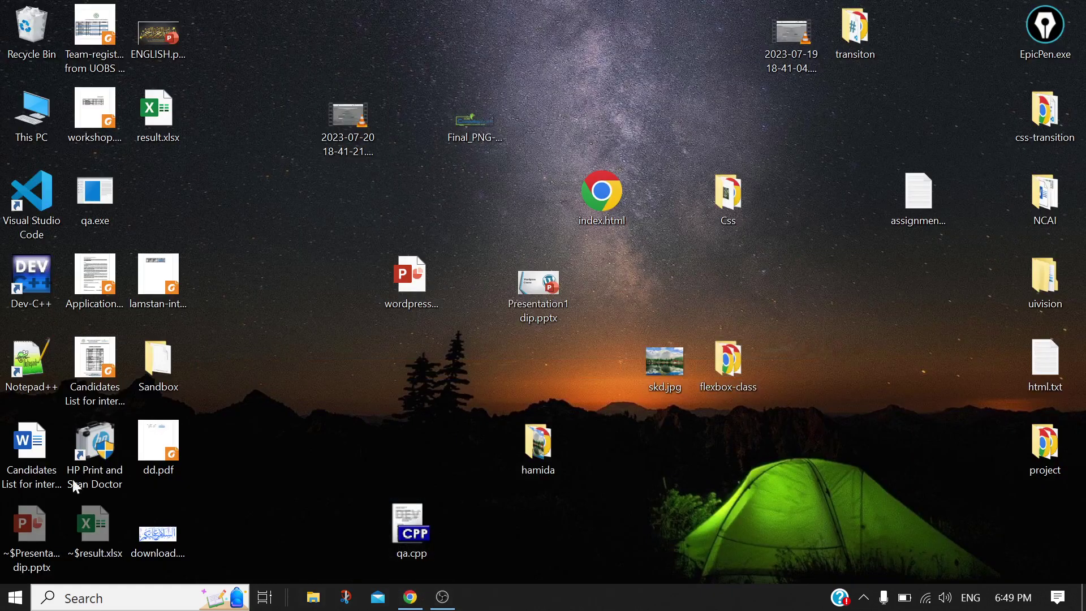
Search the Start menu for 'xa' and launch XAMPP Control Panel v3.3.0
left_click(85, 598)
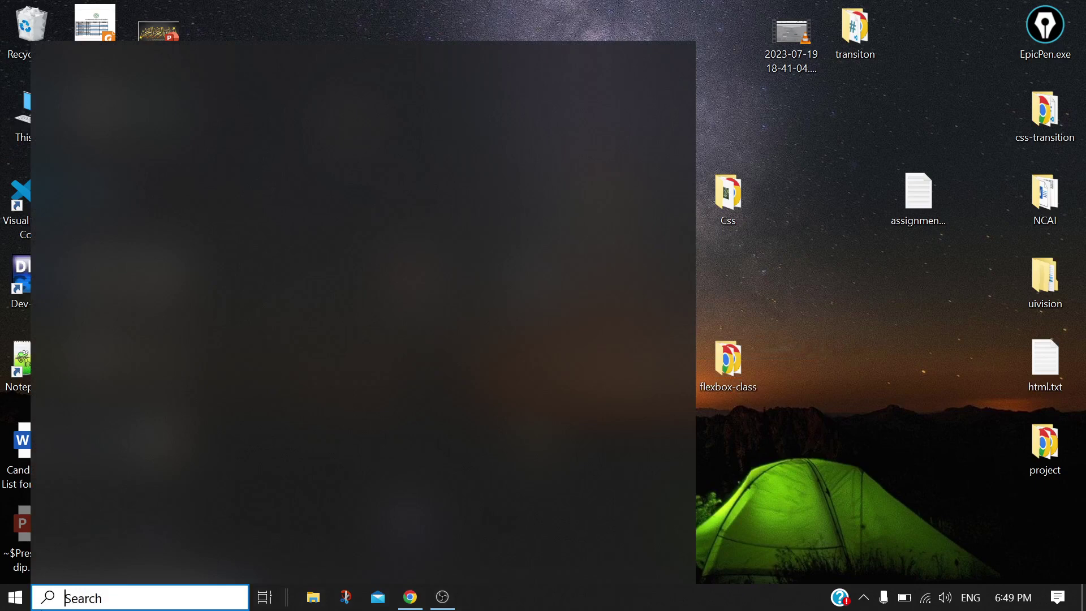
type("xa")
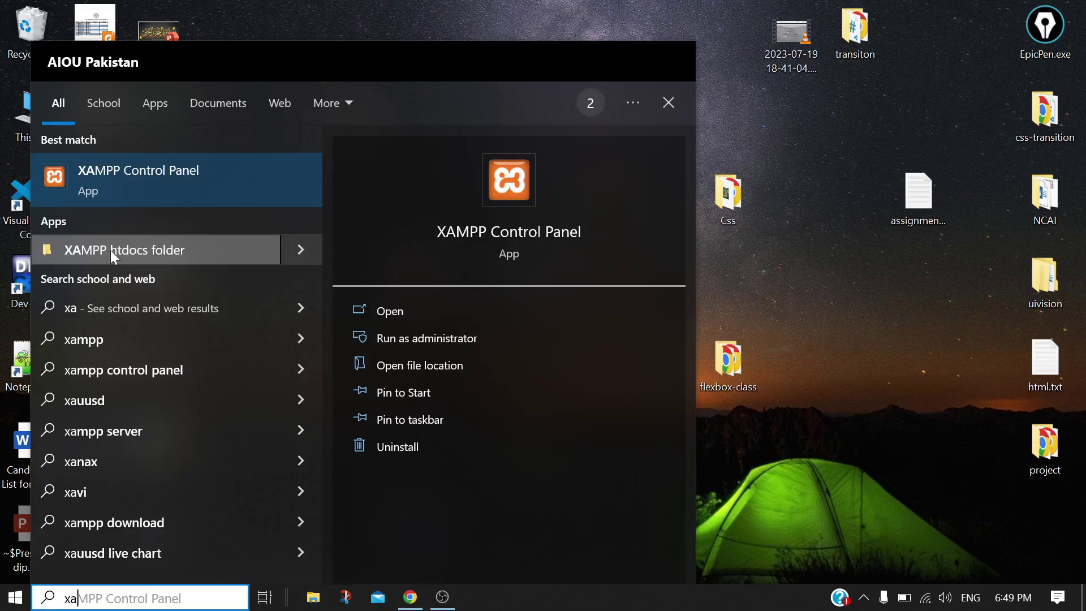
left_click(419, 7)
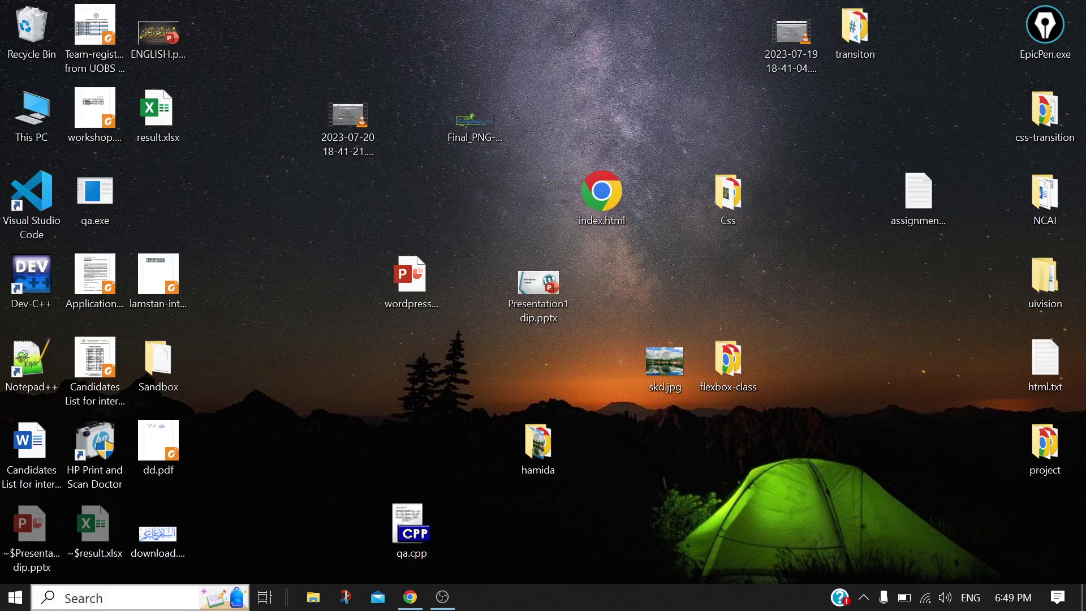
left_click(125, 603)
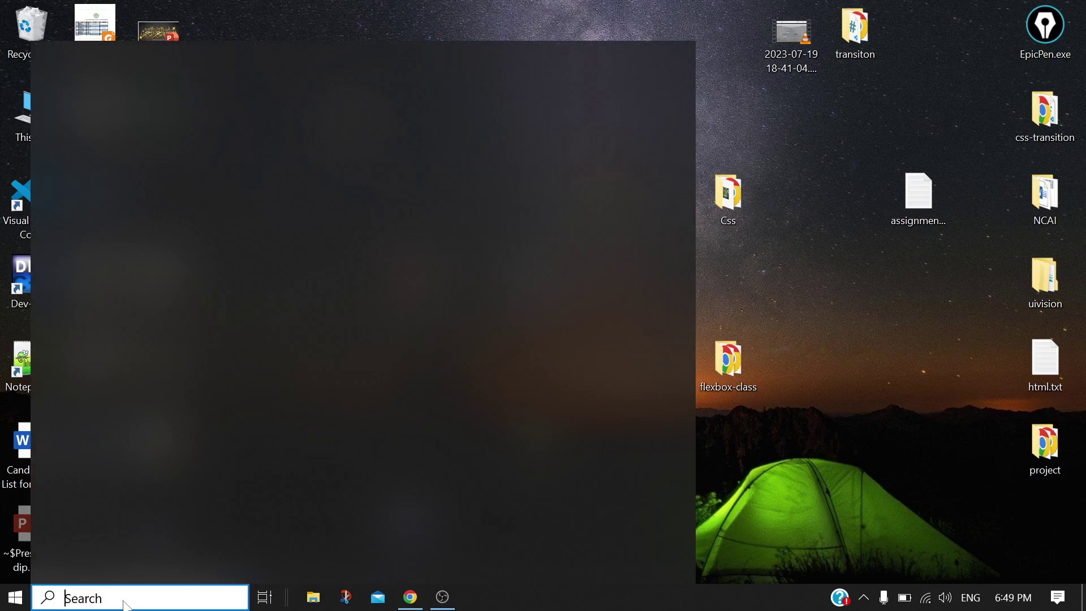
type("xa")
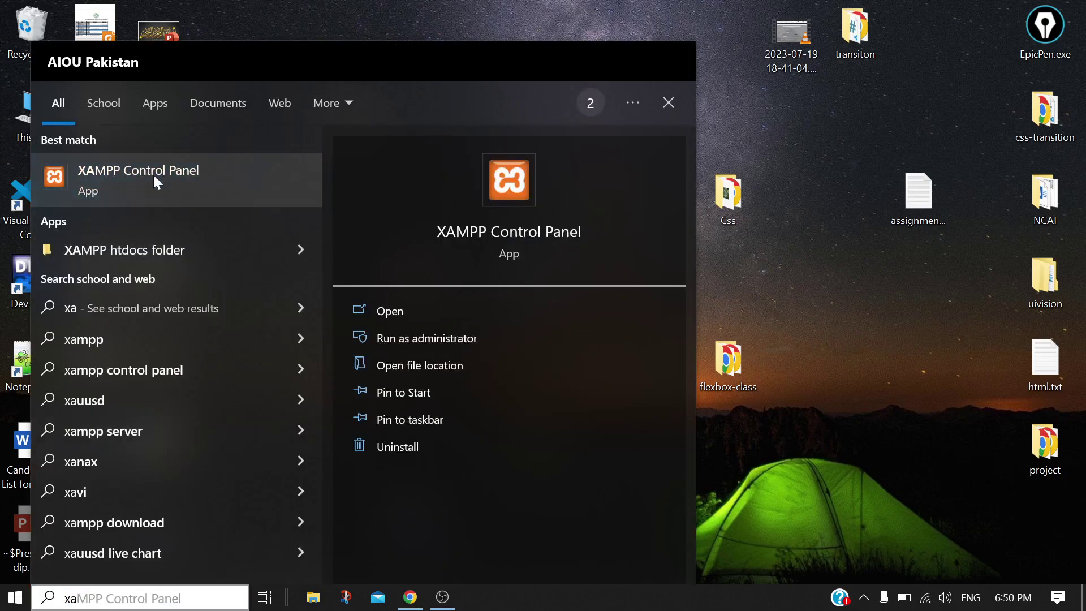
left_click(154, 175)
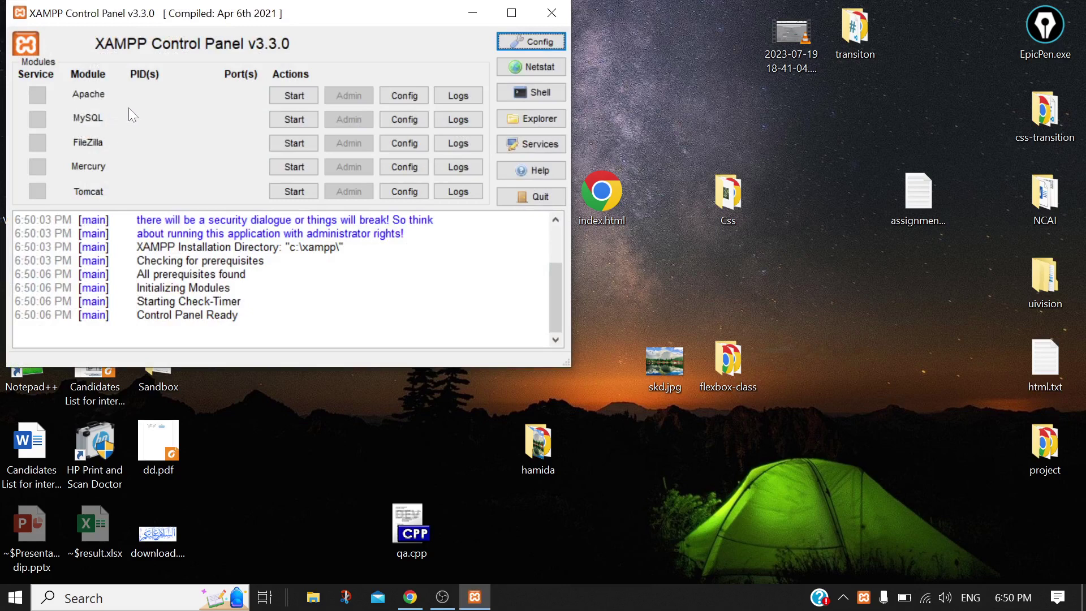
Start Apache (ports 80/443) and MySQL (port 3306), then minimize XAMPP Control Panel
left_click(286, 96)
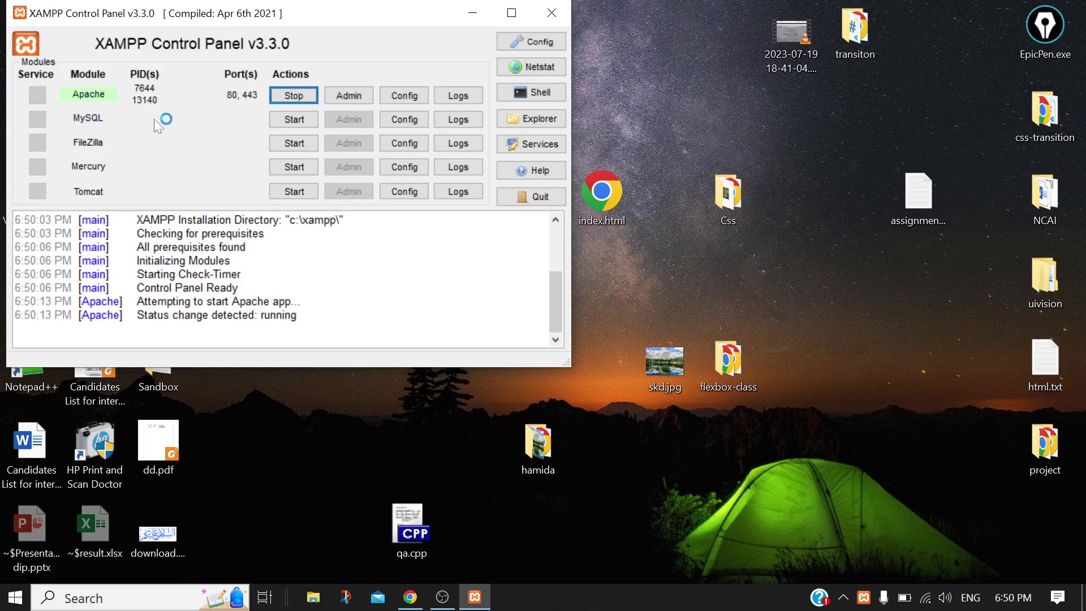
left_click(300, 119)
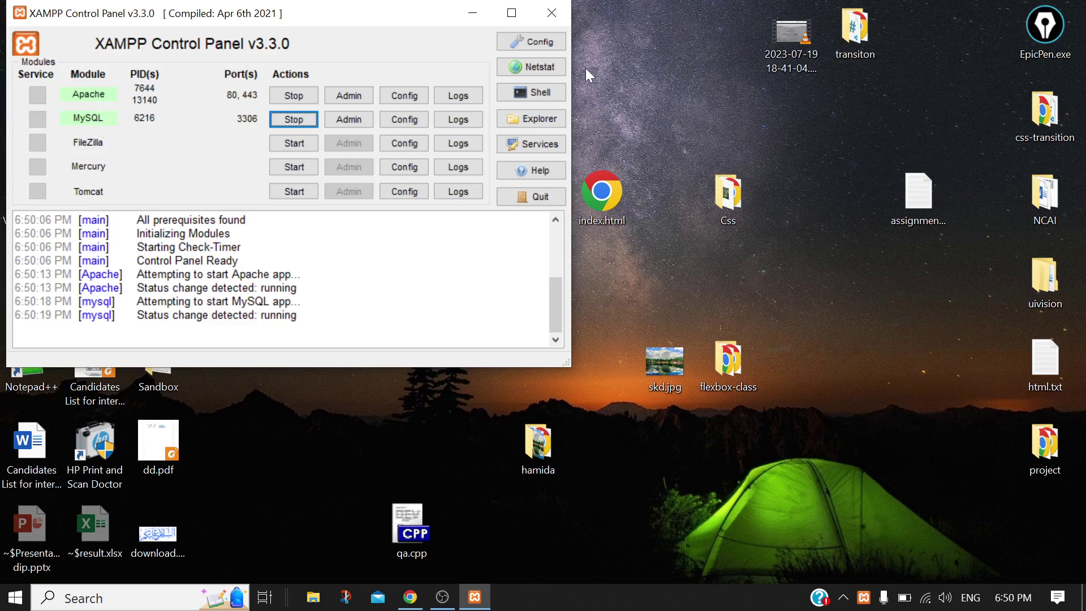
left_click(485, 14)
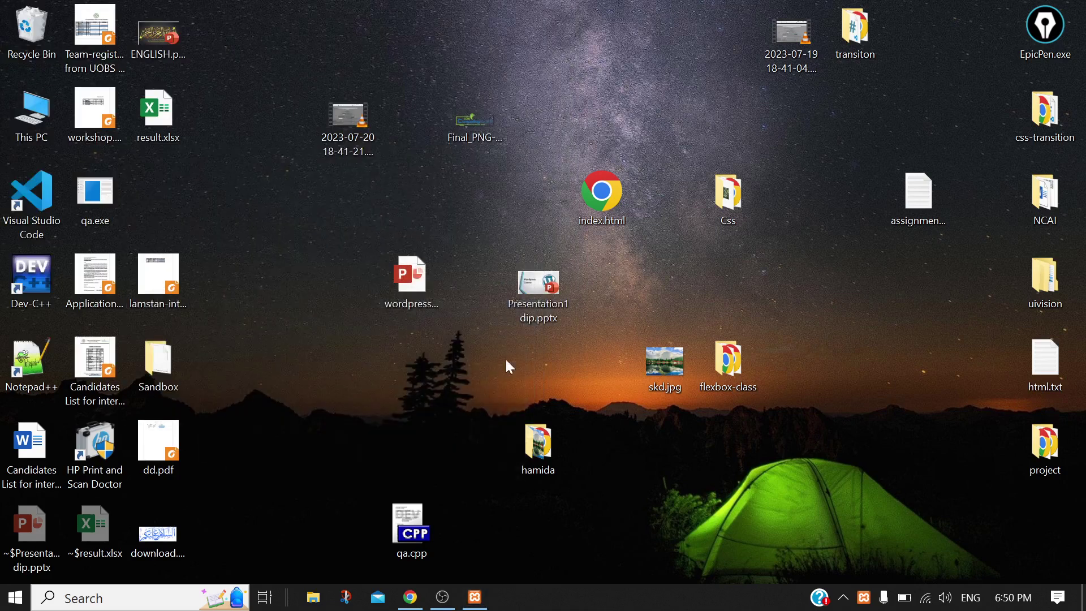
Load the XAMPP dashboard at localhost/ in a new Chrome tab
left_click(410, 597)
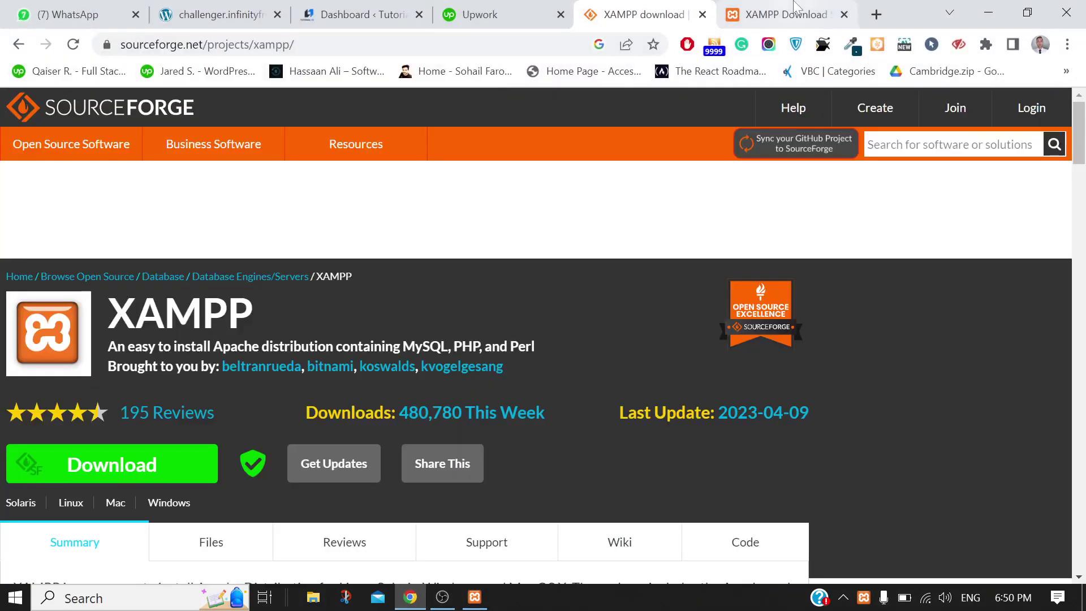
left_click(876, 15)
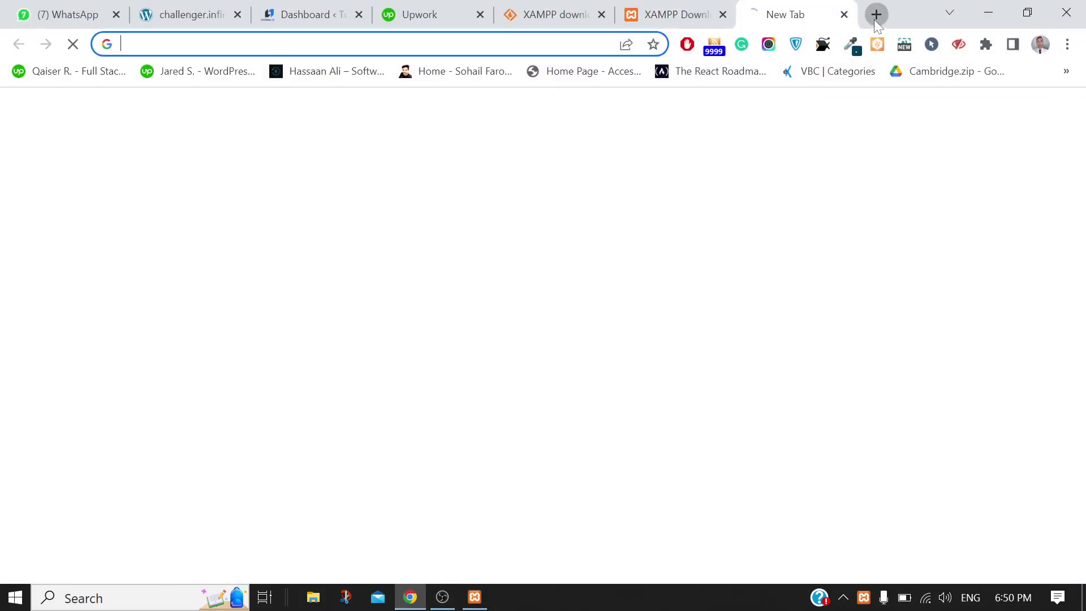
type("loc")
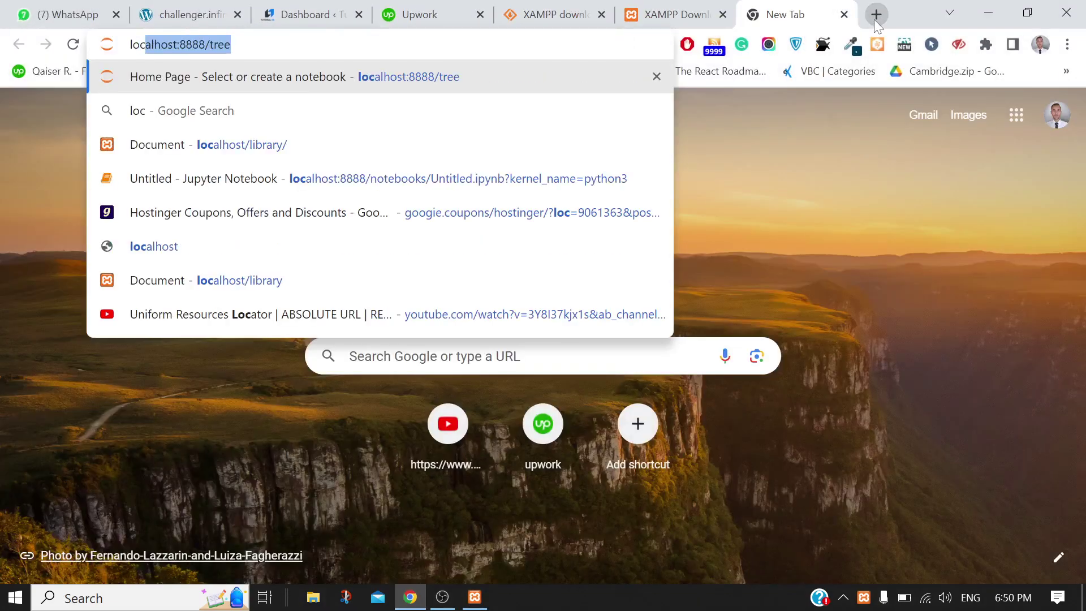
key("Right")
key("BackSpace")
key("BackSpace")
key("BackSpace")
key("BackSpace")
key("BackSpace")
key("BackSpace")
key("BackSpace")
key("BackSpace")
key("BackSpace")
key("BackSpace")
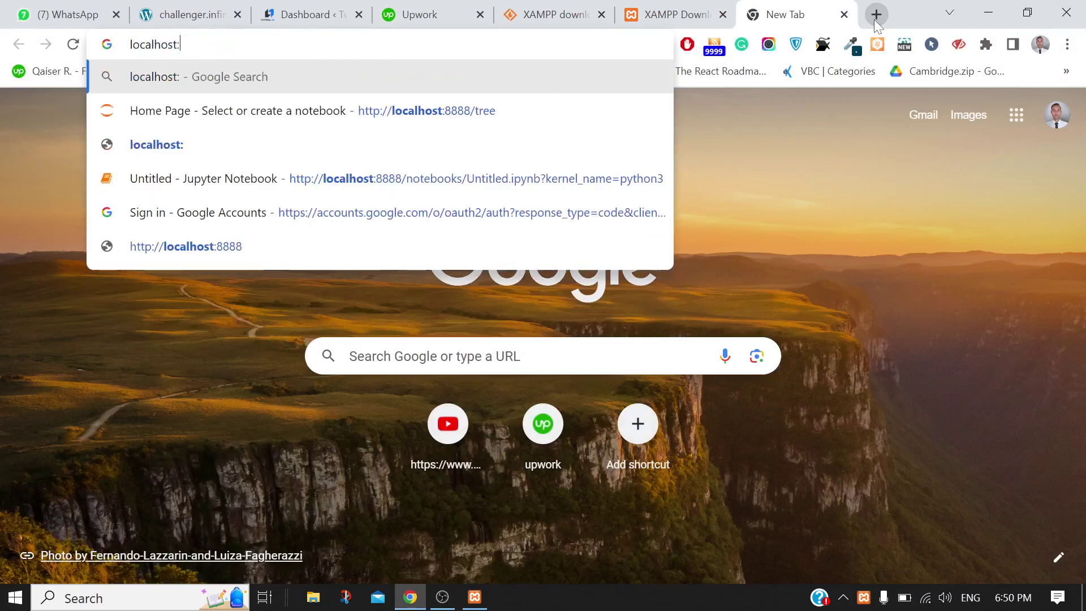
type("/")
key("Return")
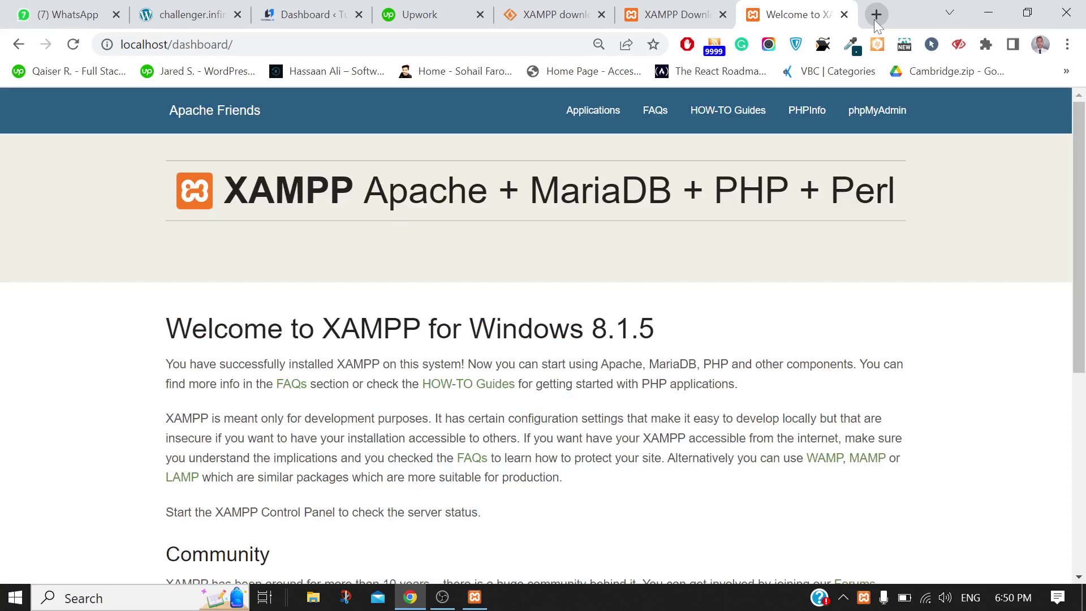
Check the XAMPP server status, then open phpMyAdmin from the dashboard
left_click(469, 600)
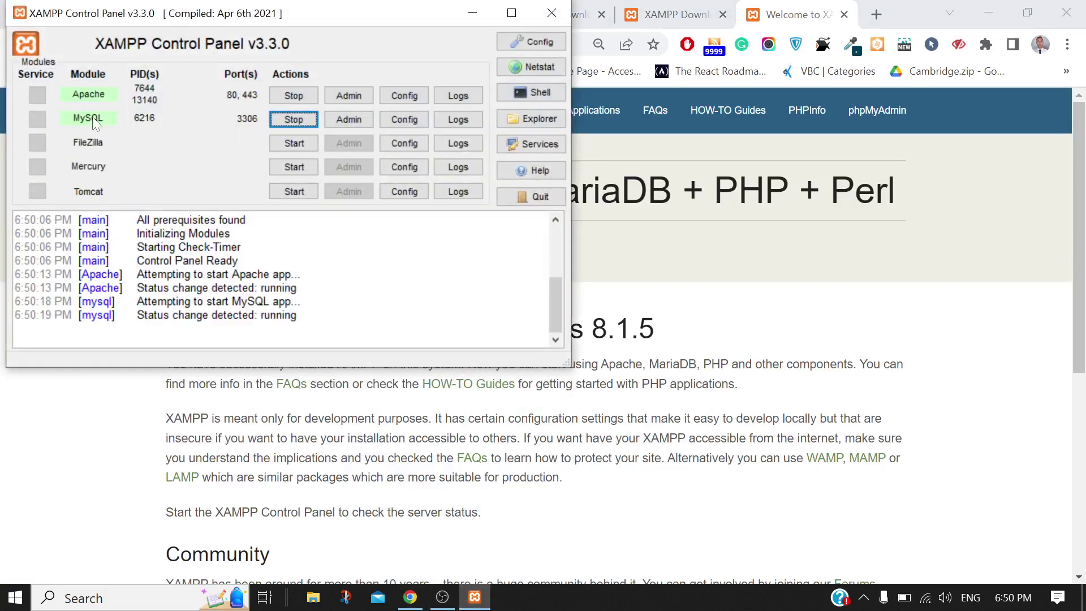
left_click(410, 597)
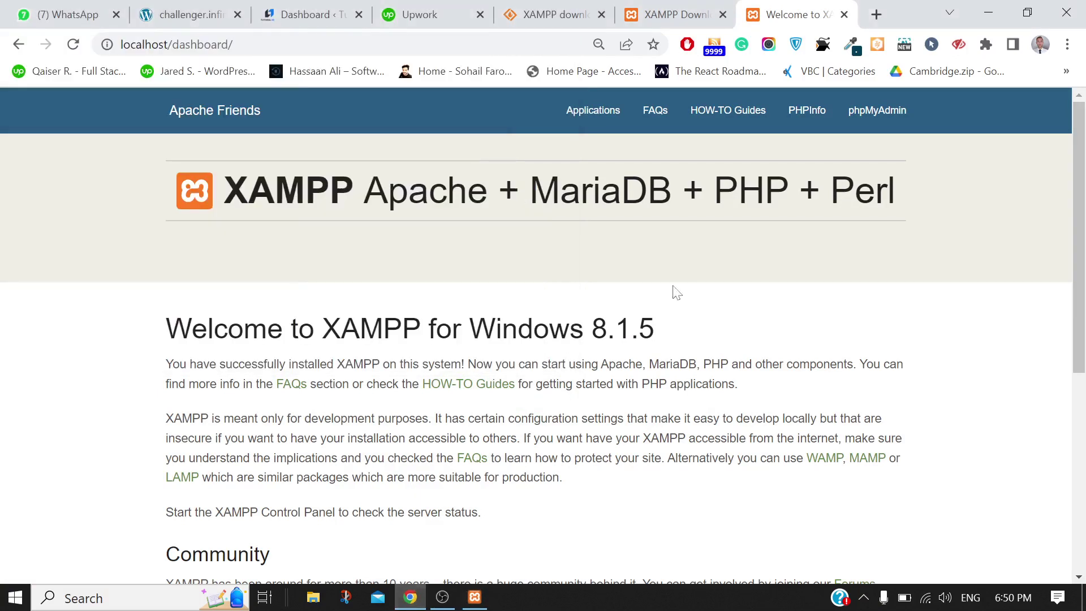
left_click(853, 129)
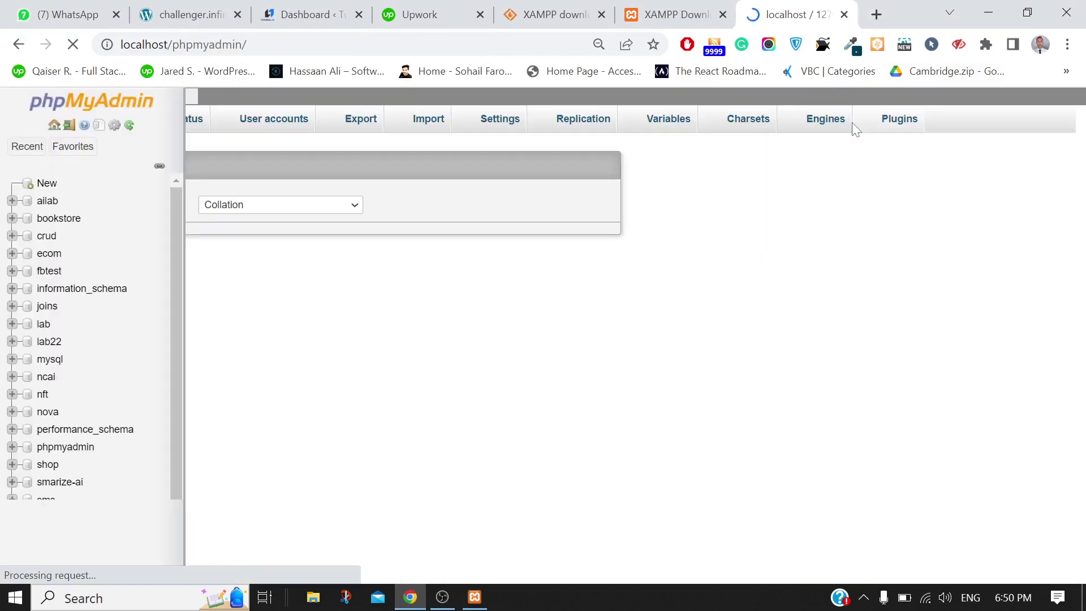
key("ctrl+t")
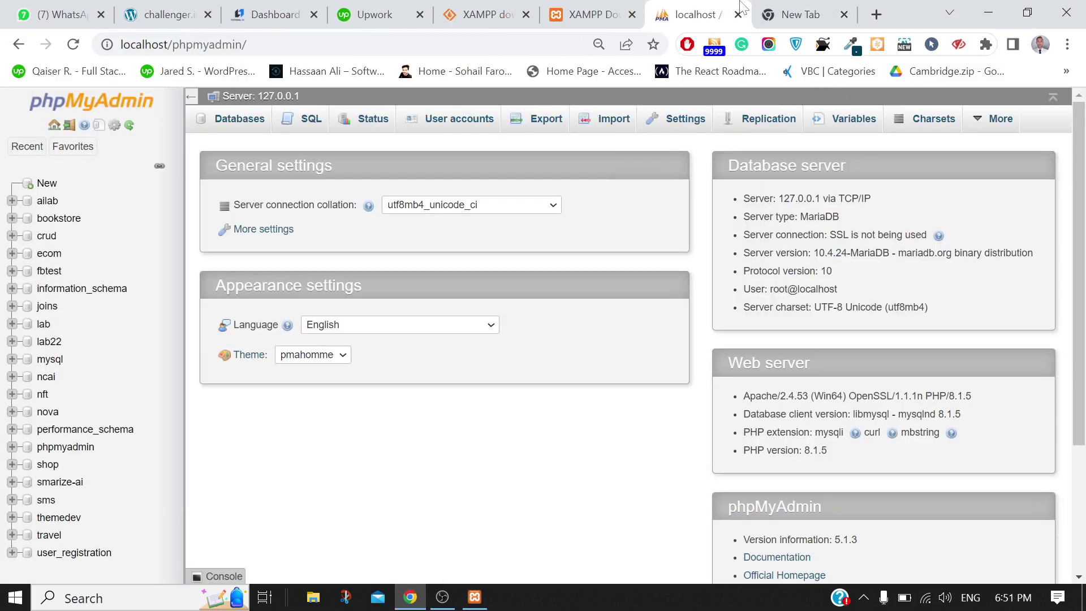
Search for and open the WordPress.org download page
left_click(814, 6)
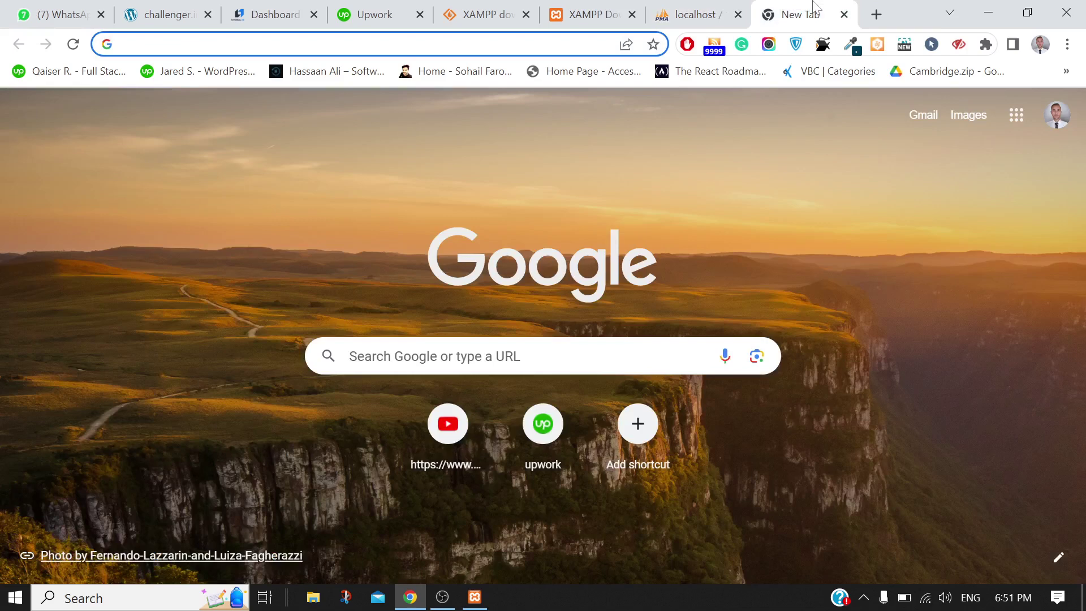
type("word")
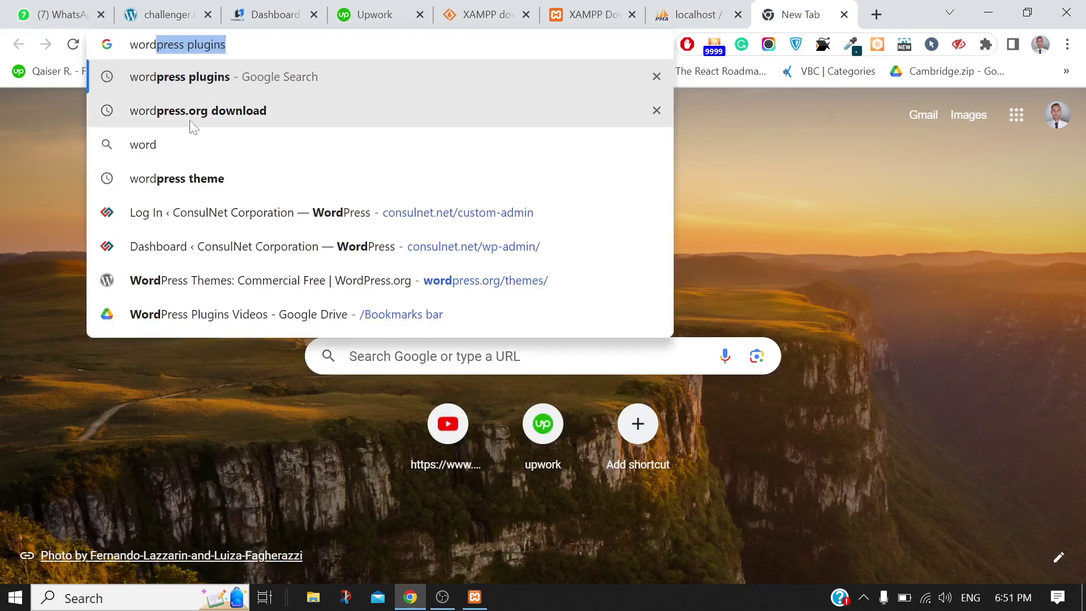
left_click(189, 115)
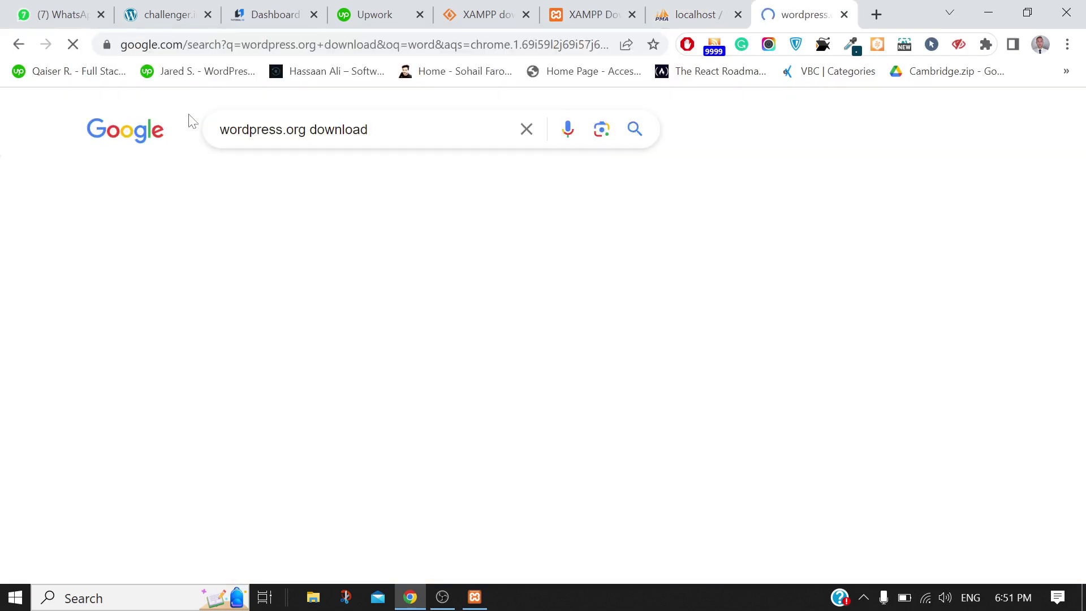
left_click(199, 310)
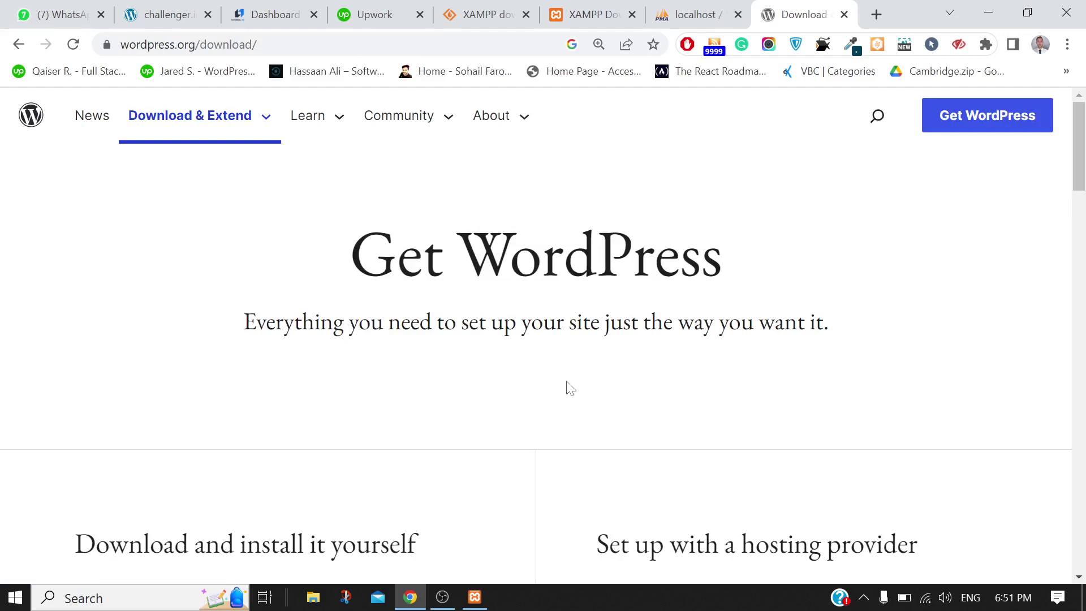
Download wordpress-6.2.2.zip through IDM, then bring up File Explorer
scroll(570, 388, "down", 5)
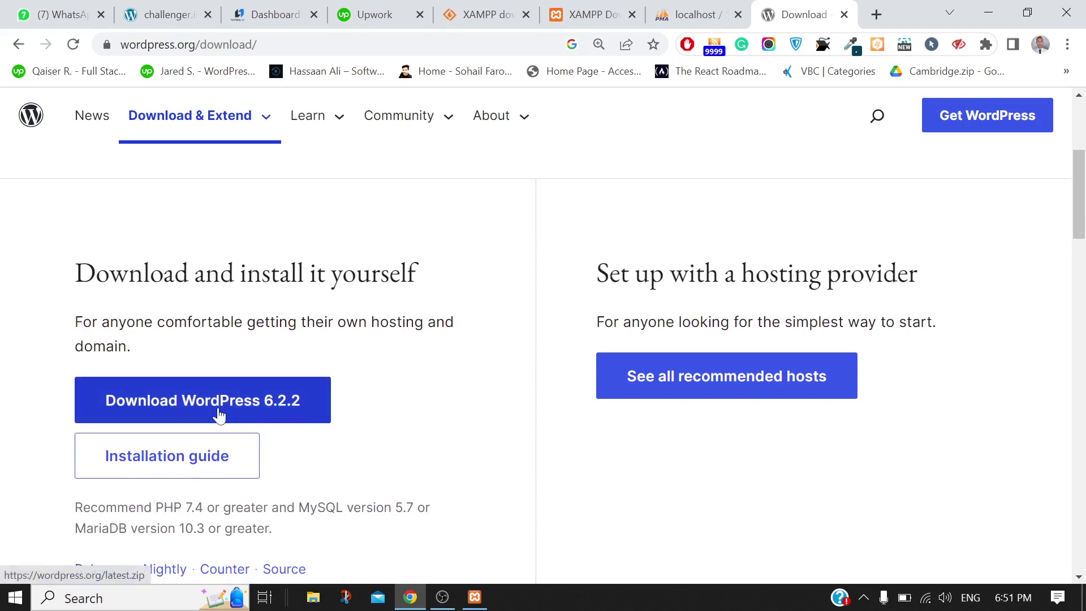
left_click(219, 416)
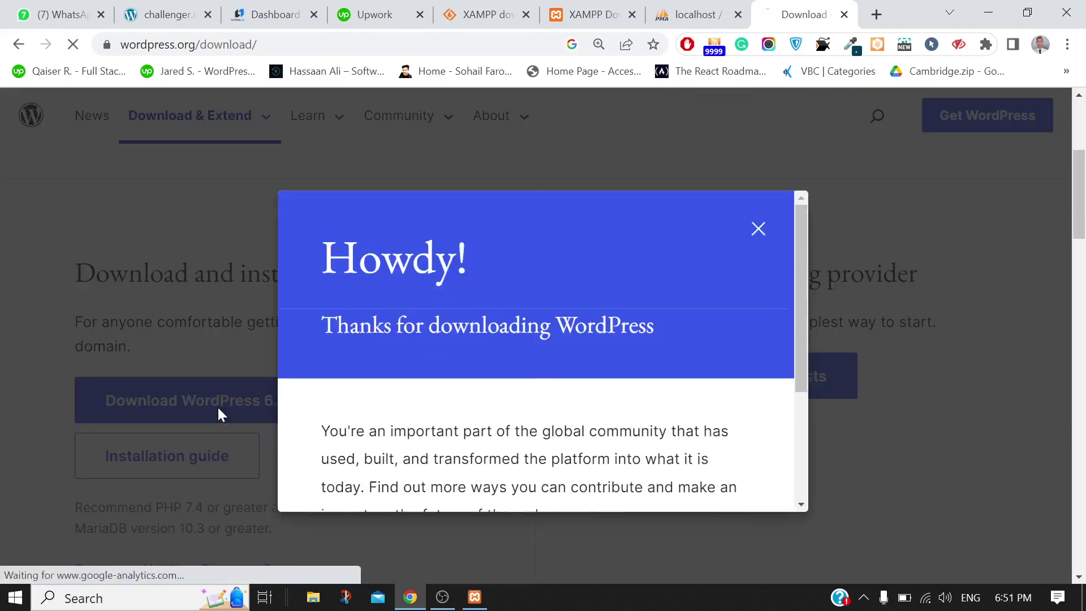
left_click(485, 358)
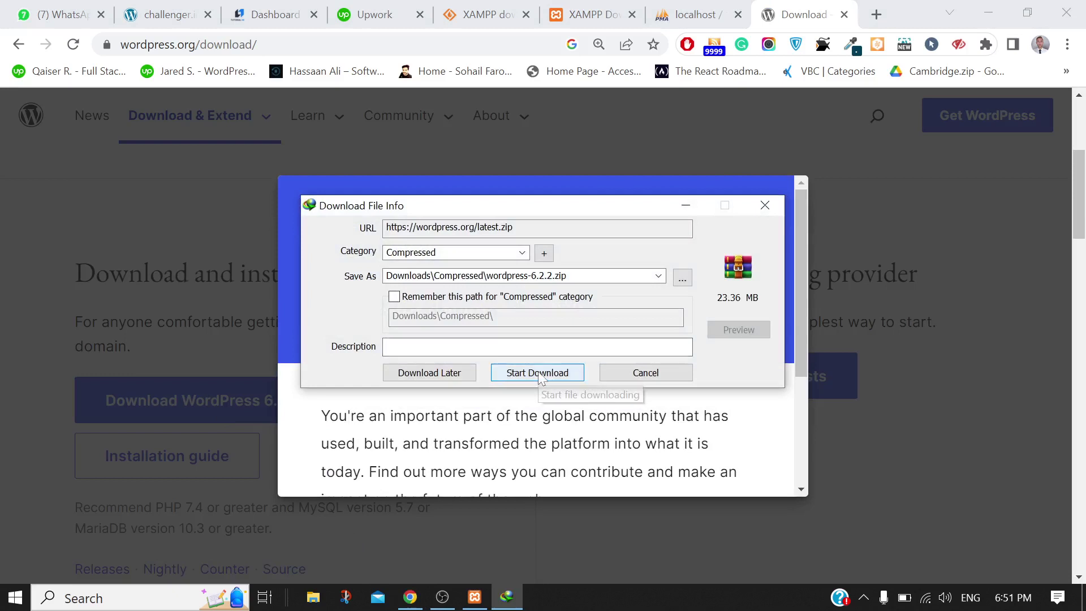
left_click(544, 375)
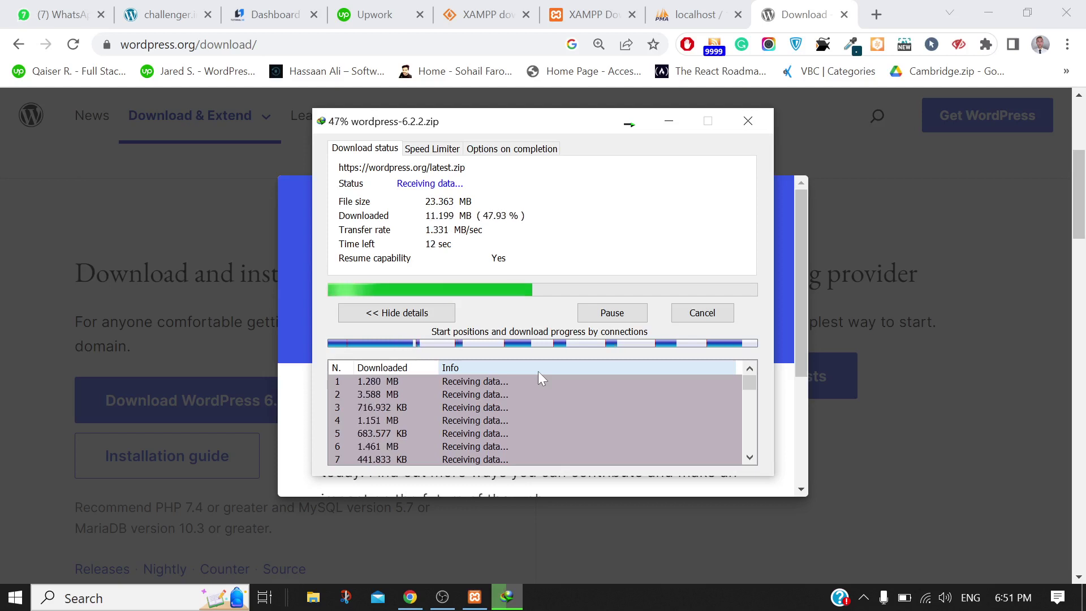
left_click(318, 600)
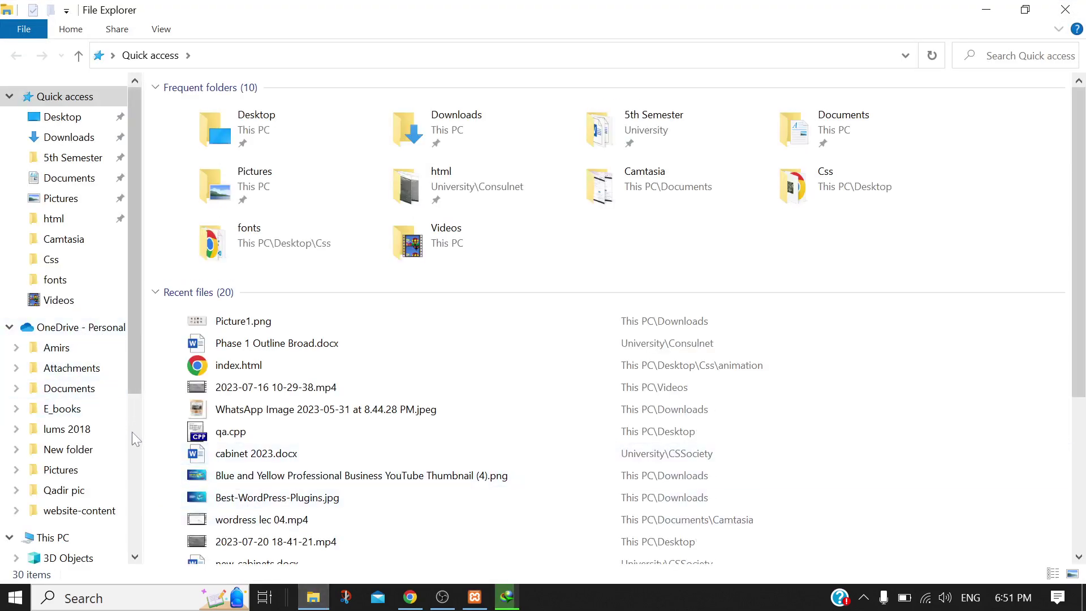
Browse Local Disk and the xampp folder, then open the folder holding wordpress-6.2.2.zip
scroll(131, 434, "down", 5)
left_click(69, 277)
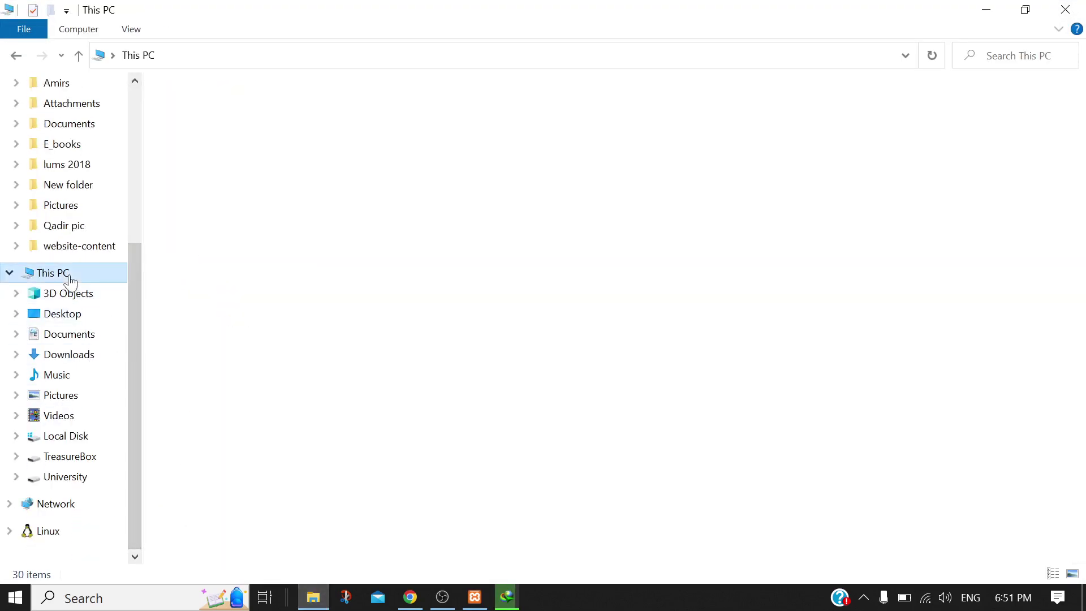
left_click(229, 242)
double_click(230, 243)
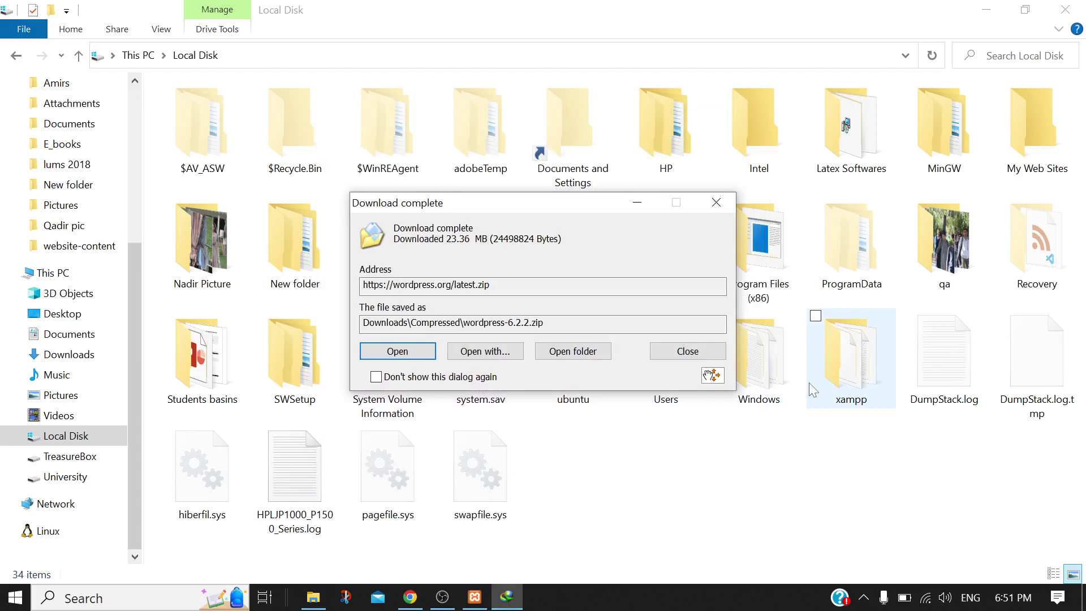
double_click(809, 384)
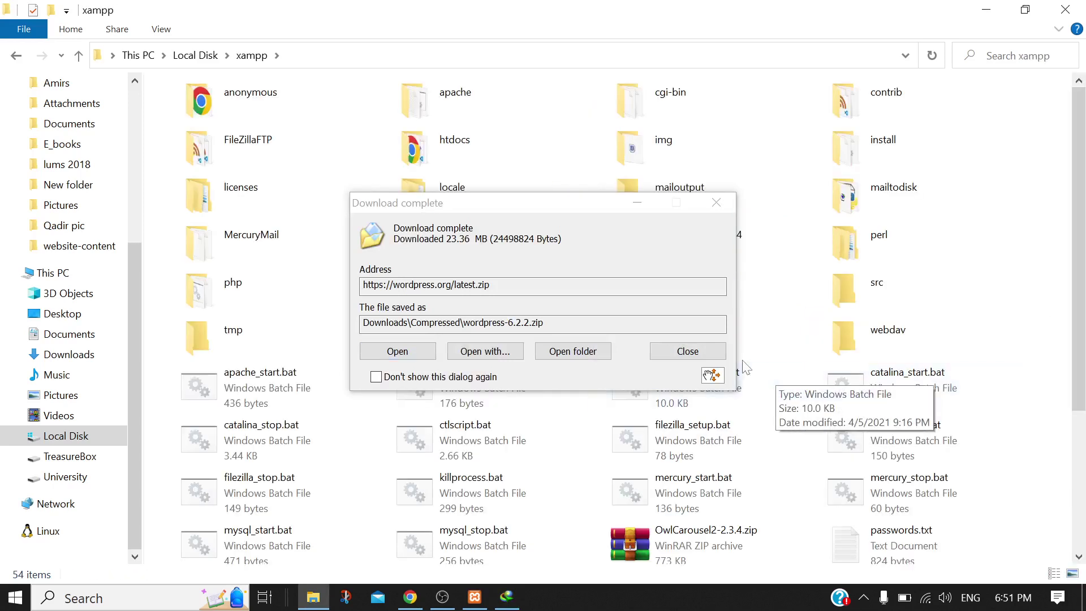
left_click(581, 351)
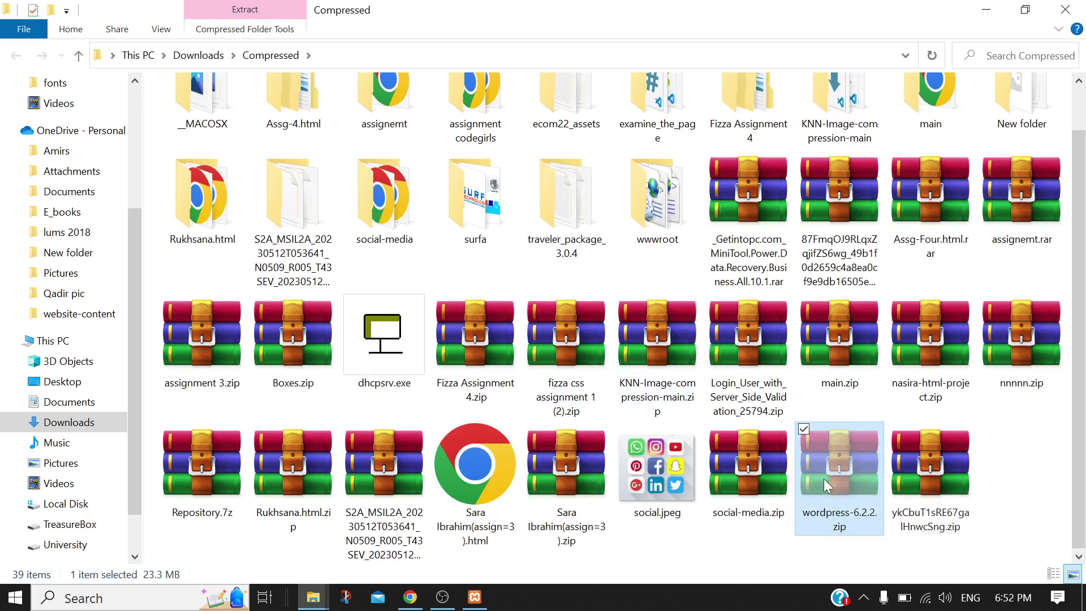
Paste wordpress-6.2.2.zip into C:\xampp\htdocs
left_click(82, 504)
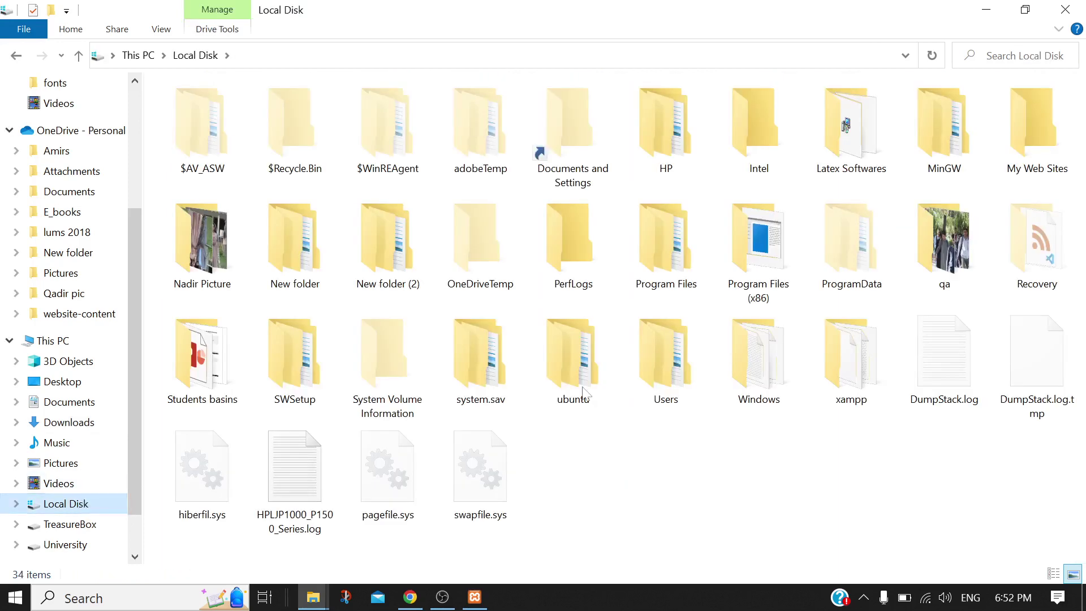
left_click(848, 360)
double_click(848, 361)
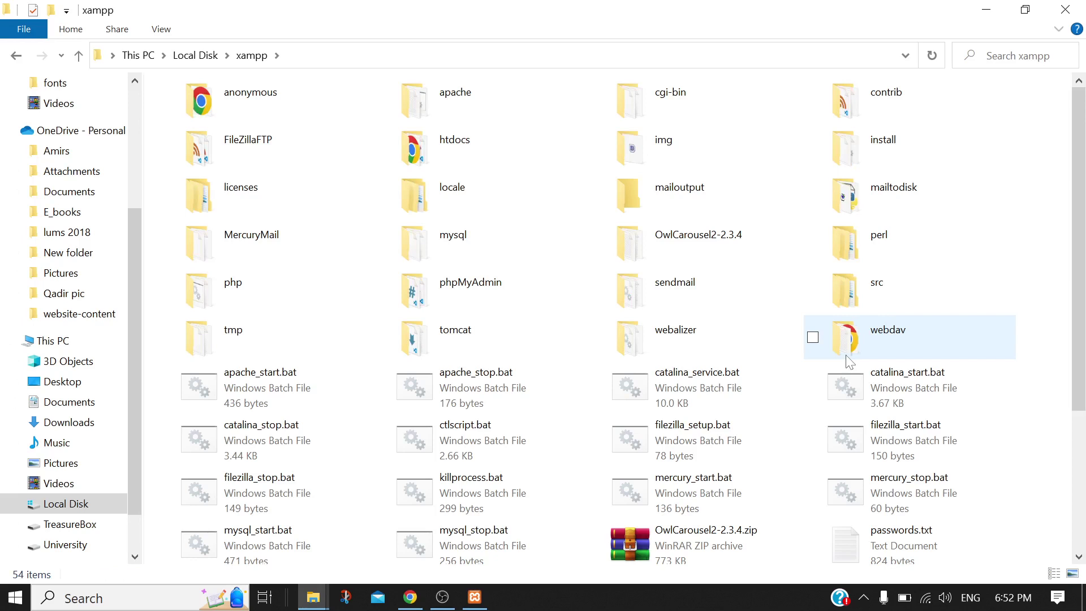
double_click(471, 149)
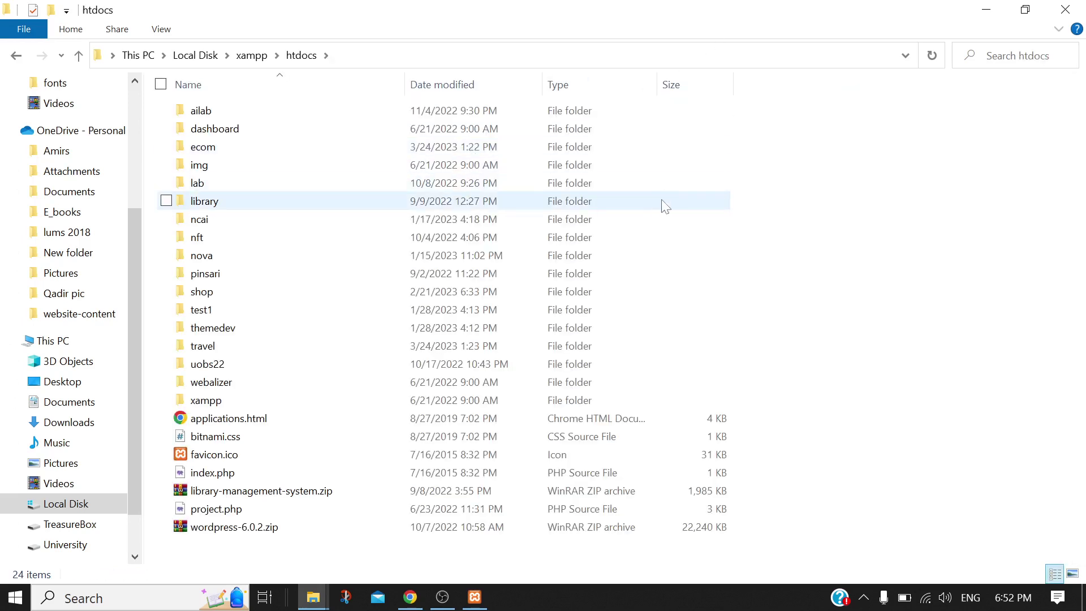
key("alt+Left")
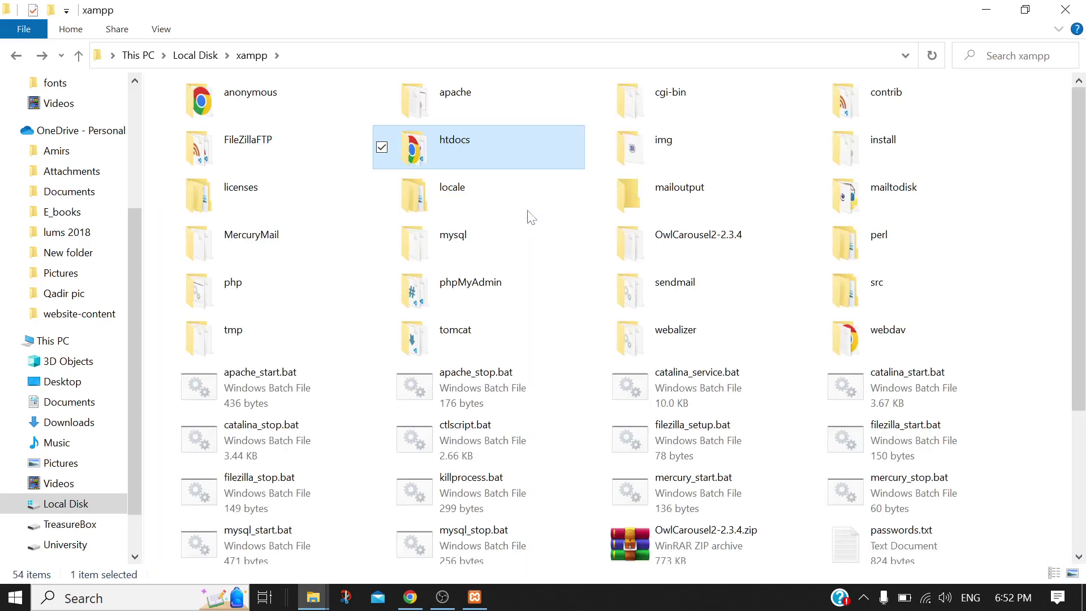
double_click(474, 142)
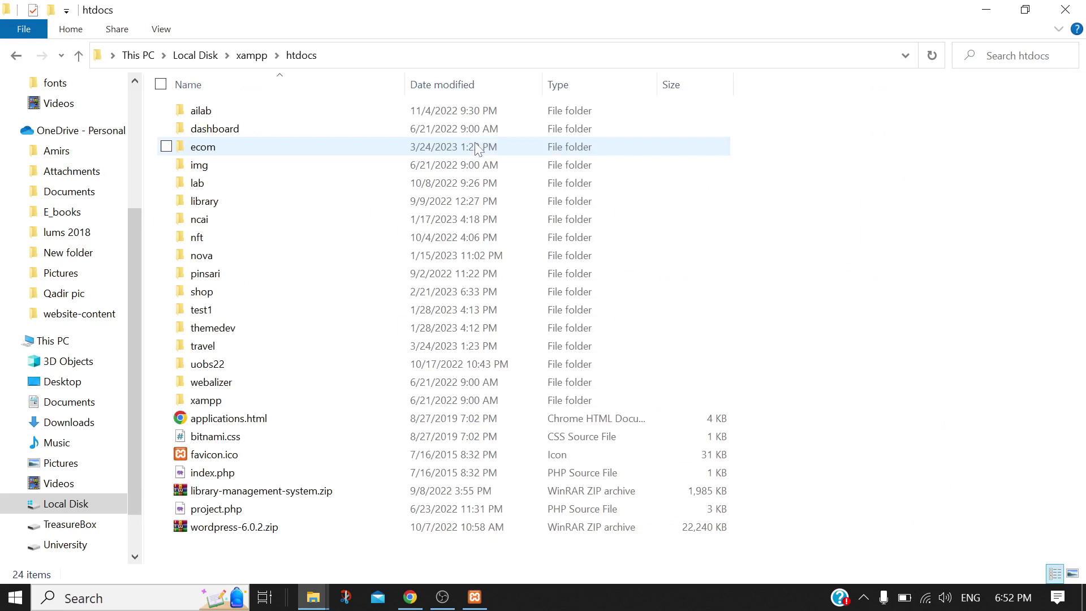
right_click(874, 186)
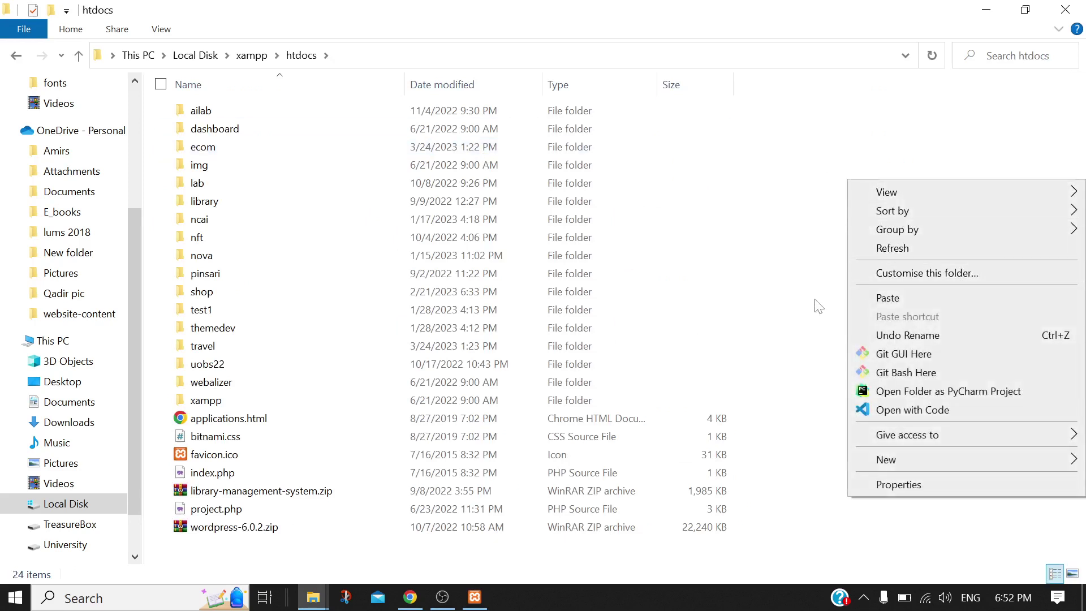
left_click(779, 339)
right_click(796, 250)
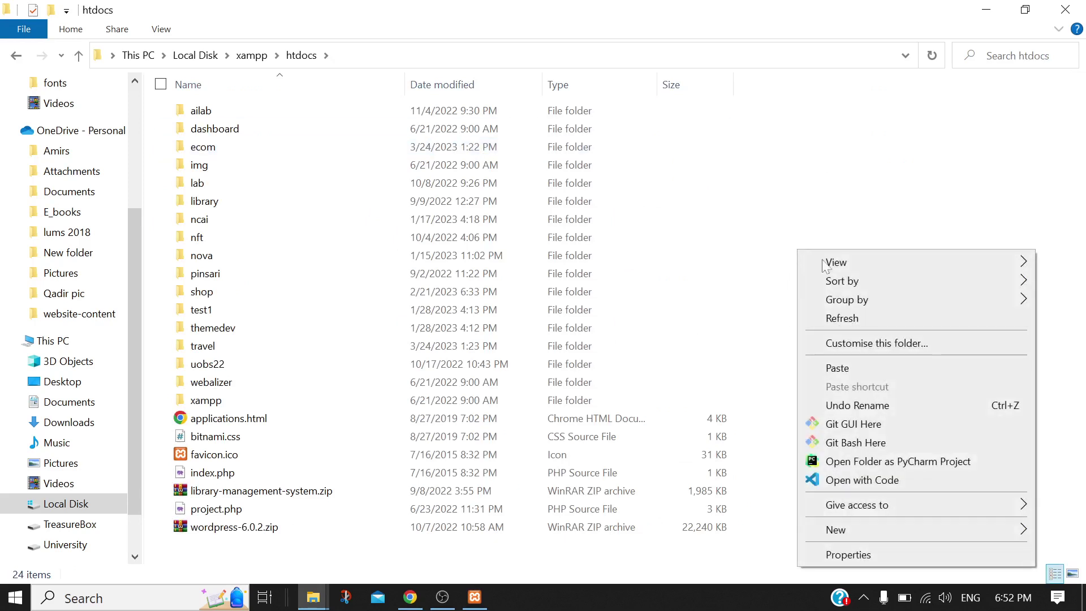
left_click(836, 368)
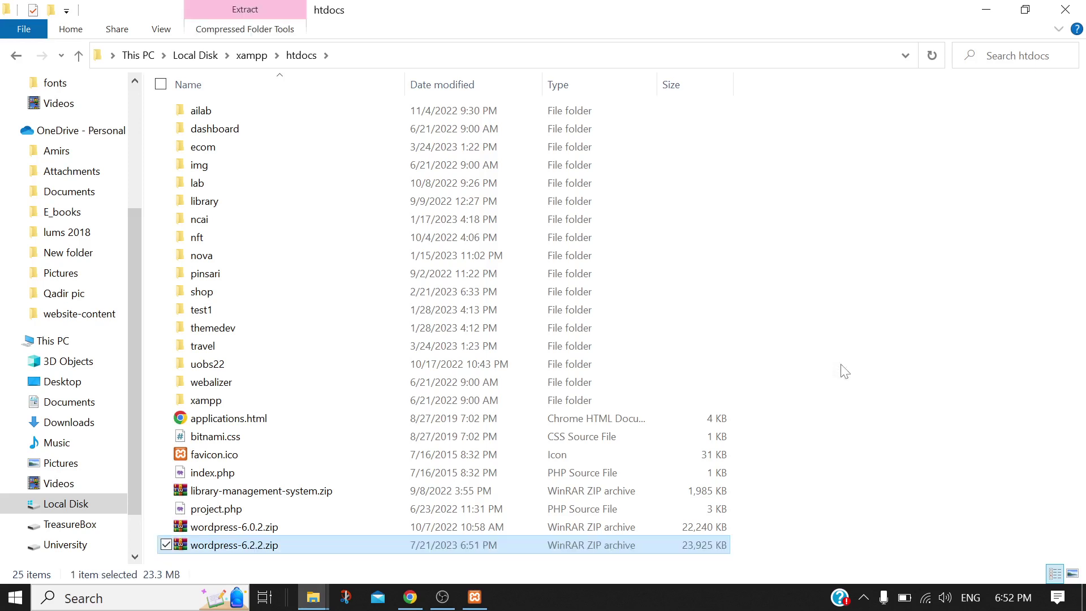
Delete wordpress-6.0.2.zip and extract wordpress-6.2.2.zip here in htdocs
left_click(263, 531)
key("Delete")
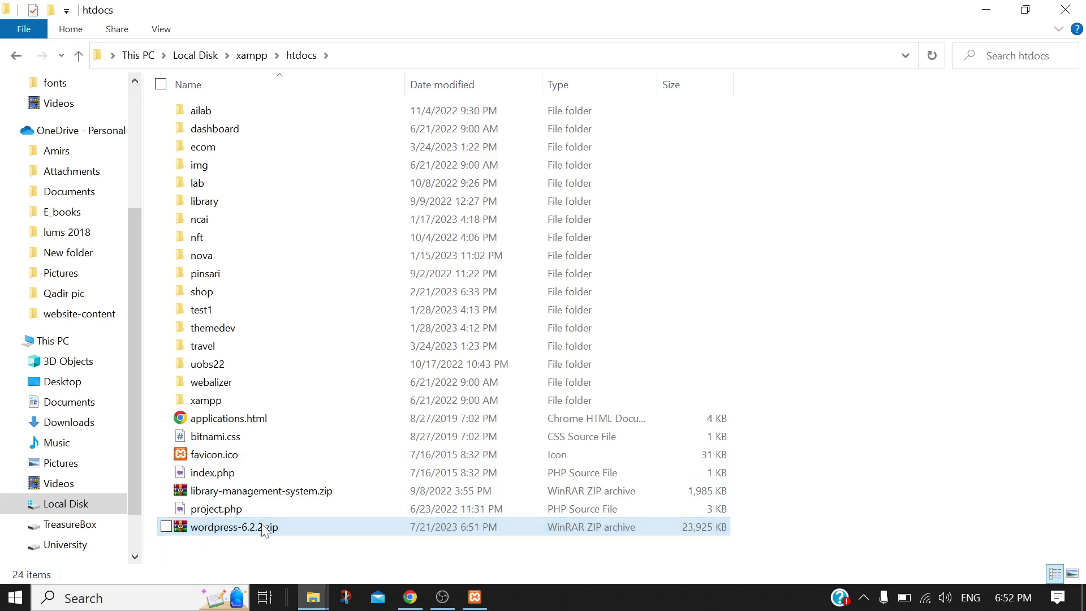
right_click(264, 529)
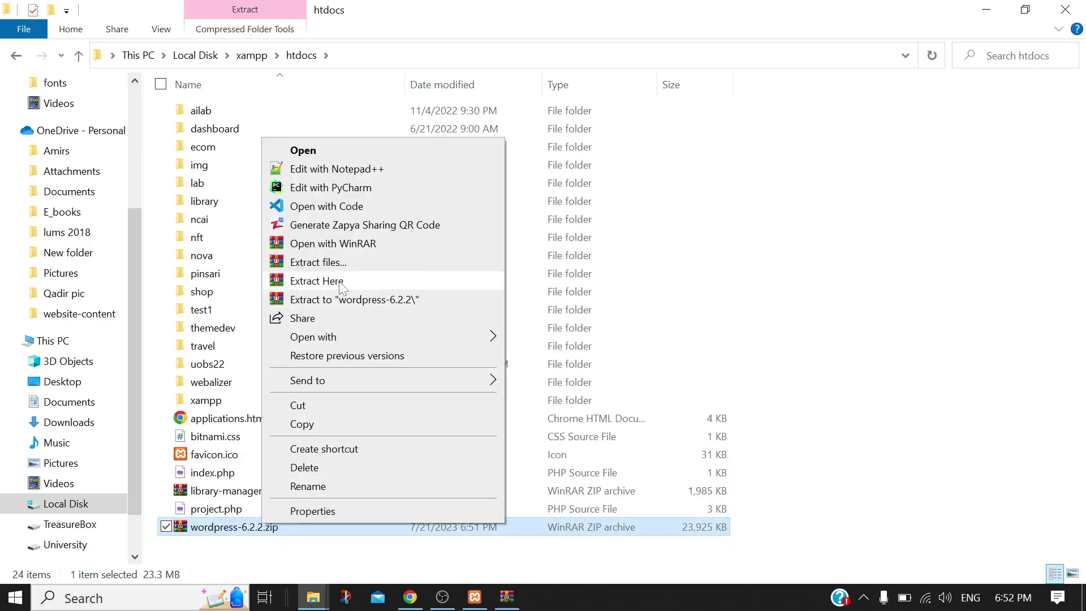
left_click(317, 281)
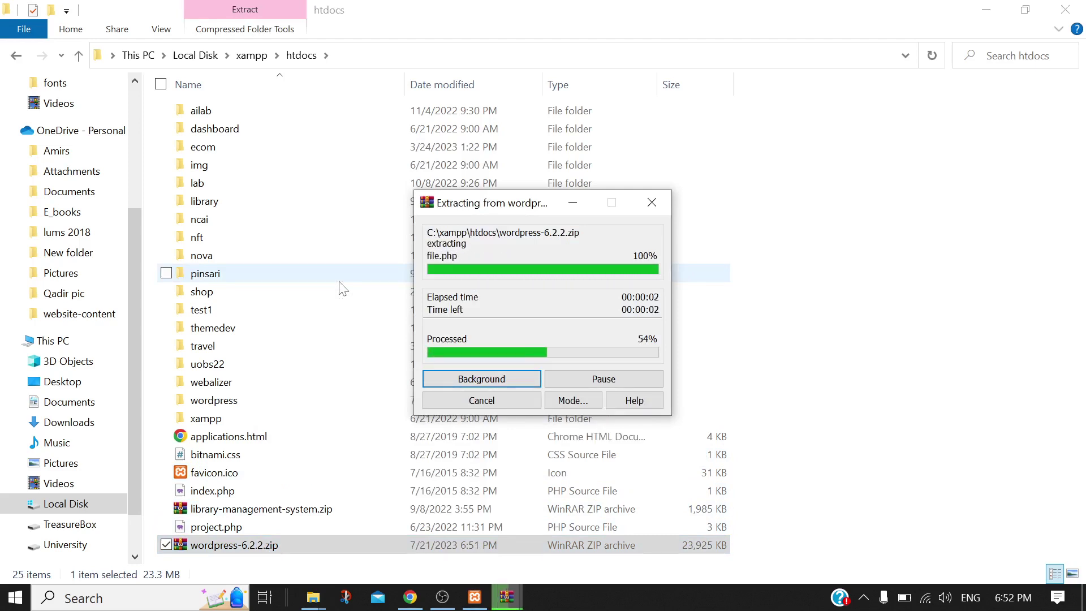
Check the new wordpress folder's files, then return to htdocs
left_click(236, 401)
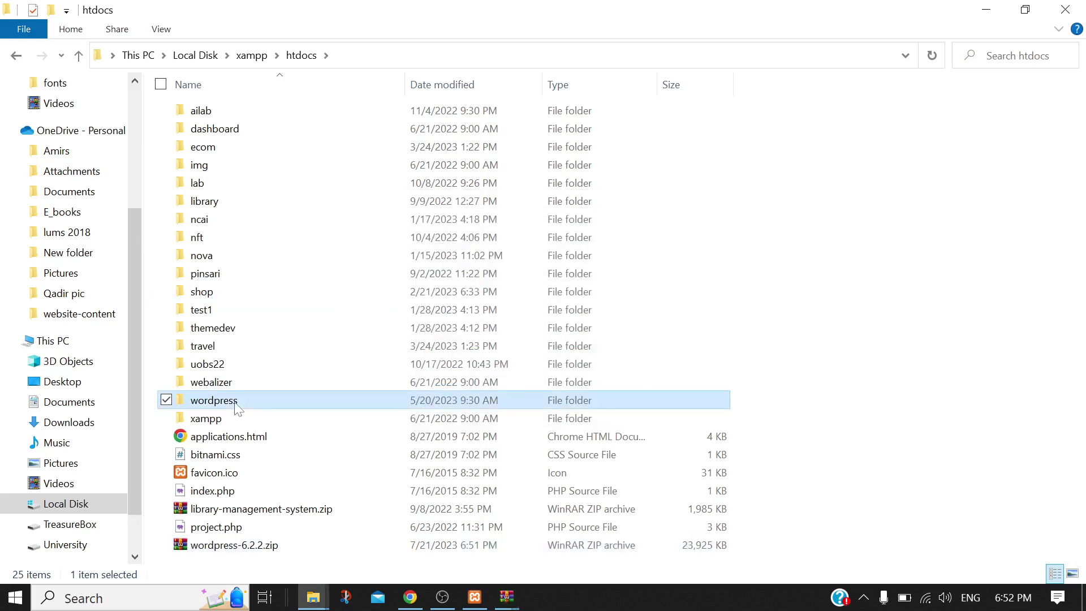
double_click(237, 406)
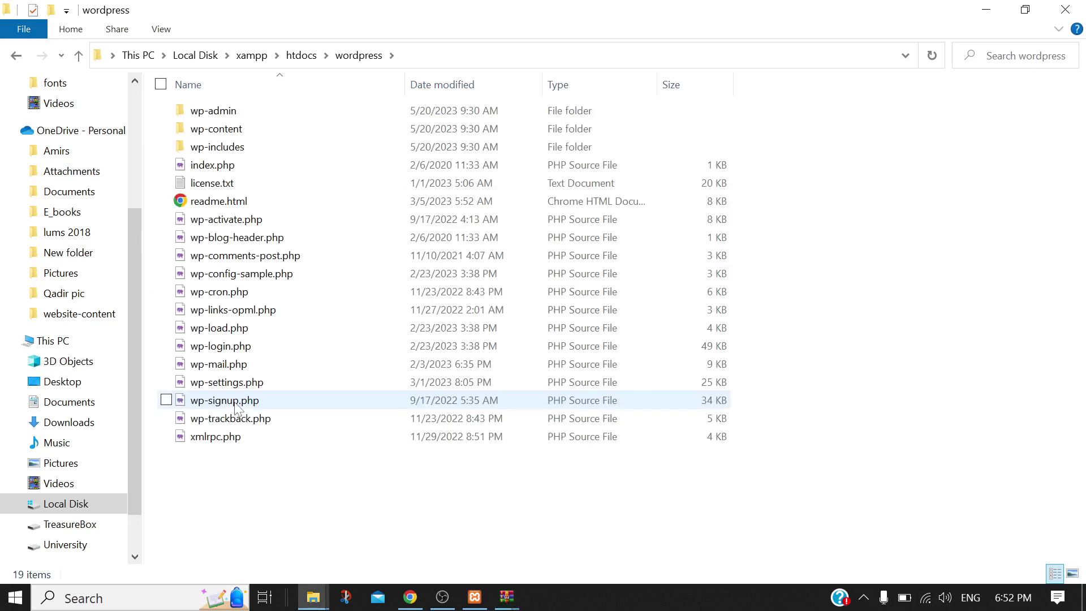
key("alt+Left")
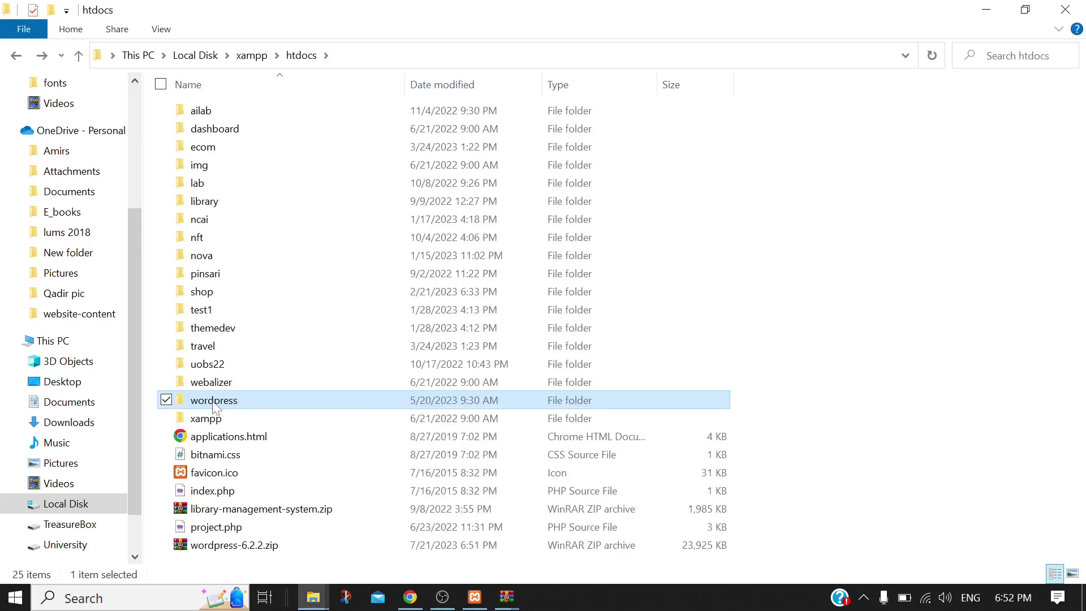
Rename the wordpress folder in C:\xampp\htdocs to 'challengers', removing stray characters
right_click(212, 401)
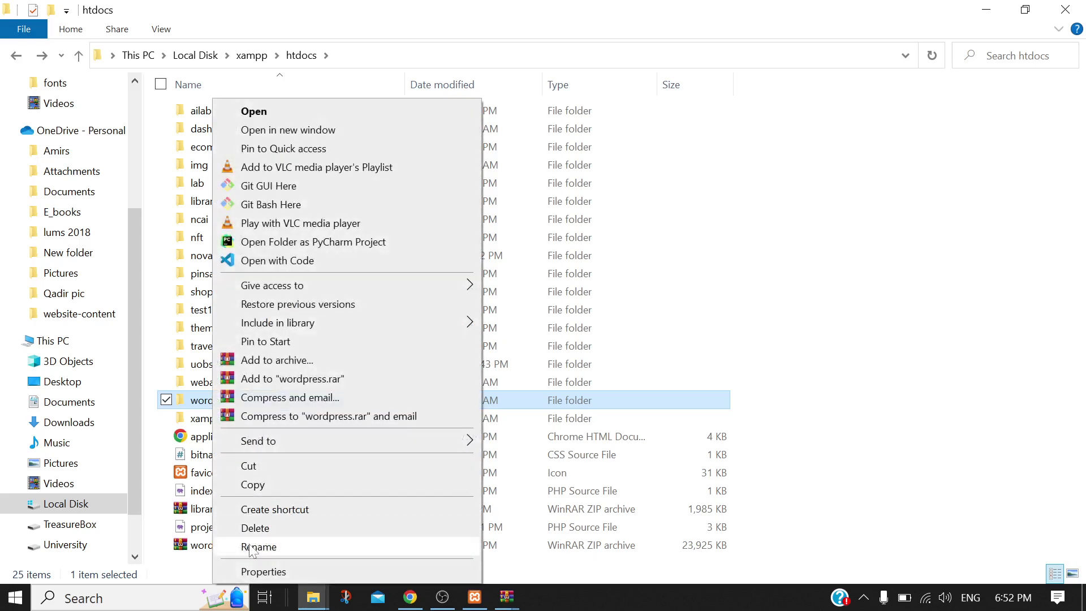
left_click(255, 546)
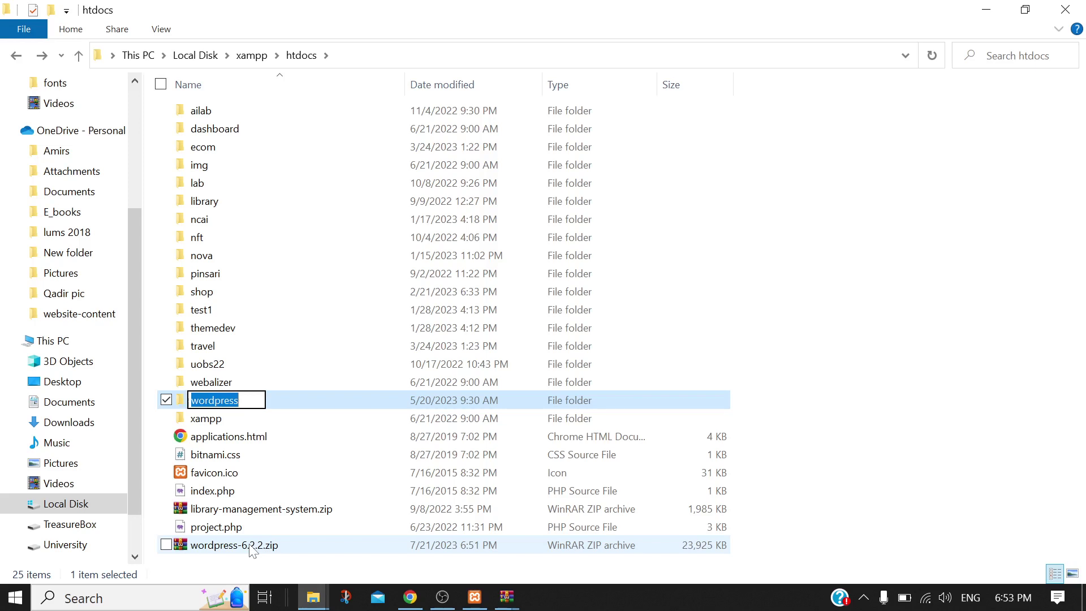
key("BackSpace")
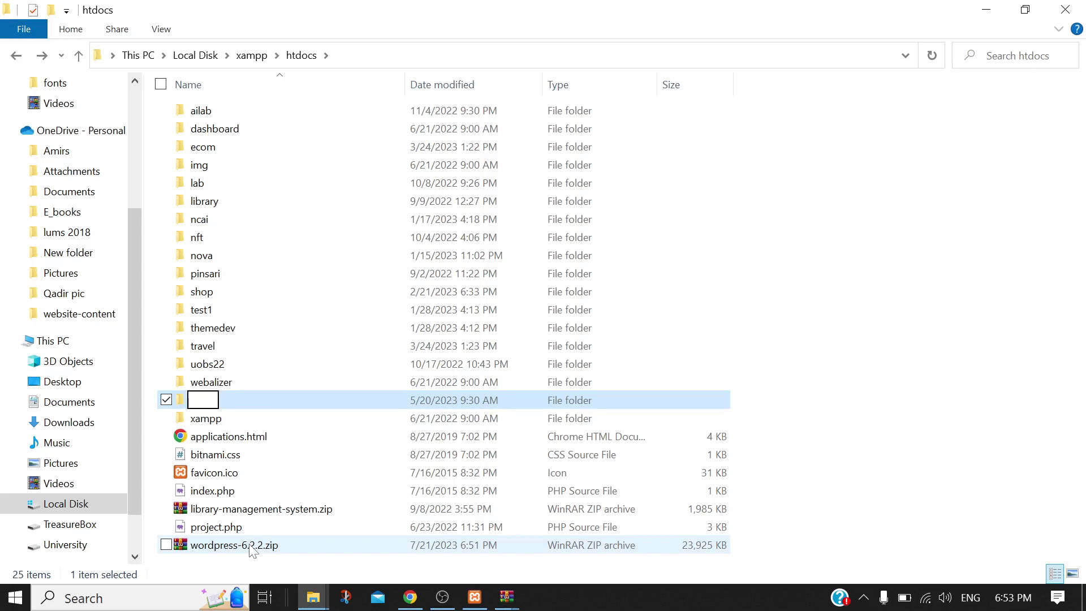
type("chall")
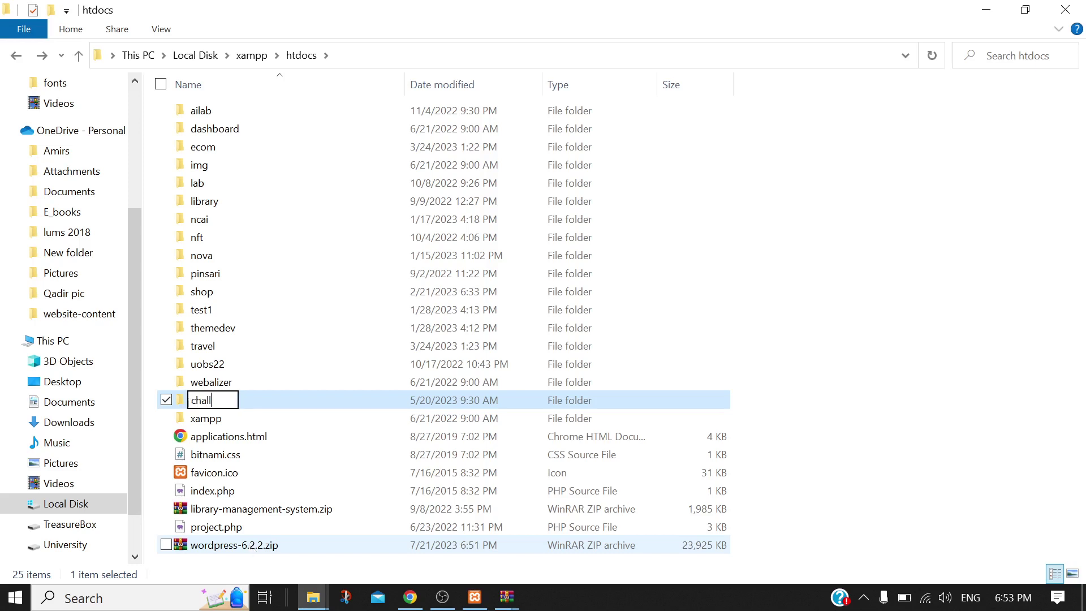
type("engers")
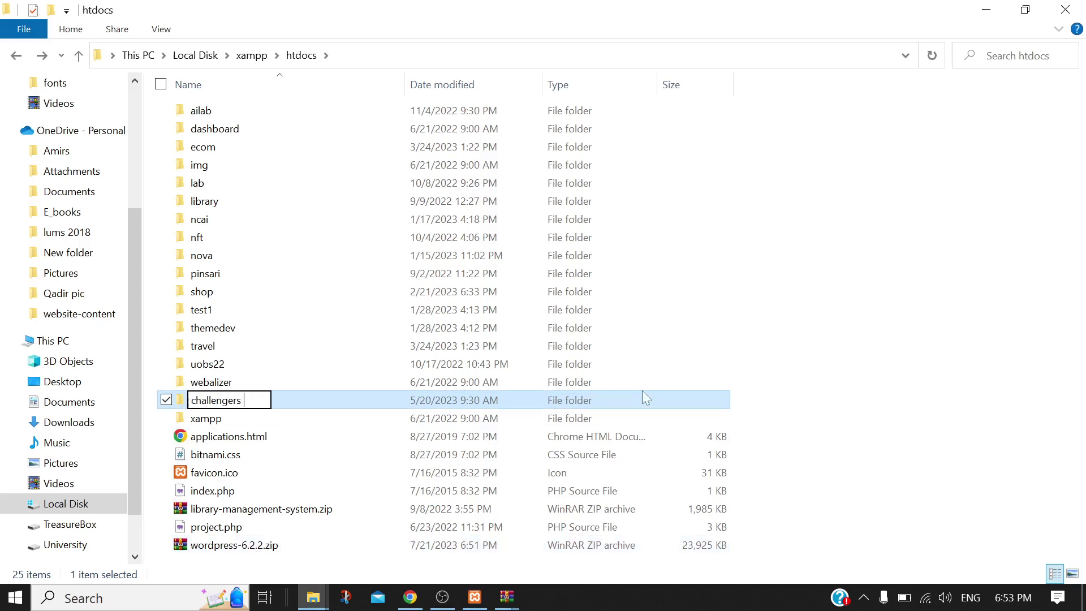
key("BackSpace")
type("-")
key("BackSpace")
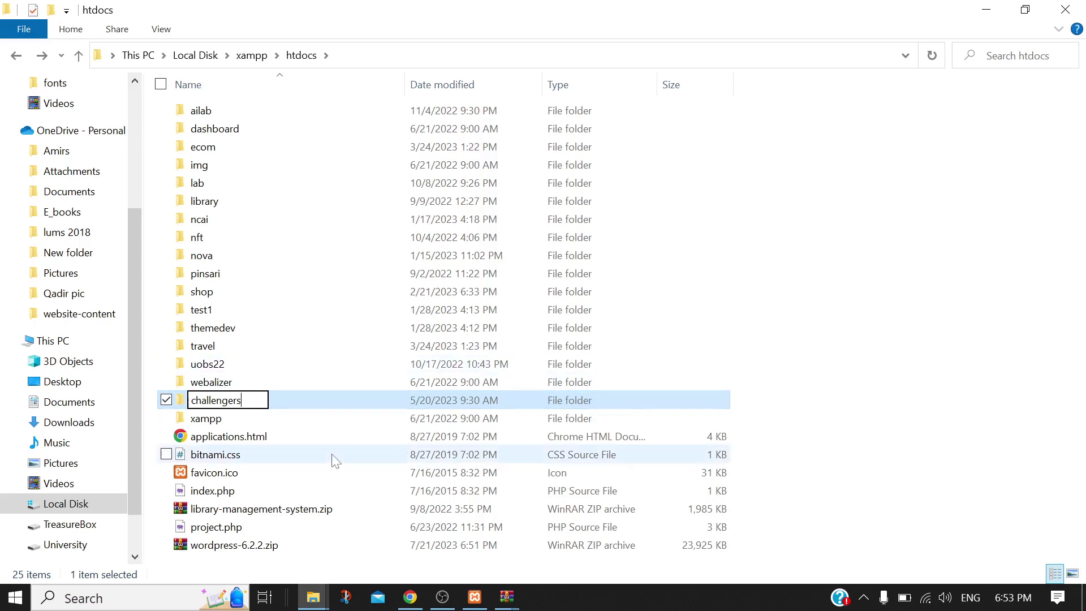
key("ctrl+a")
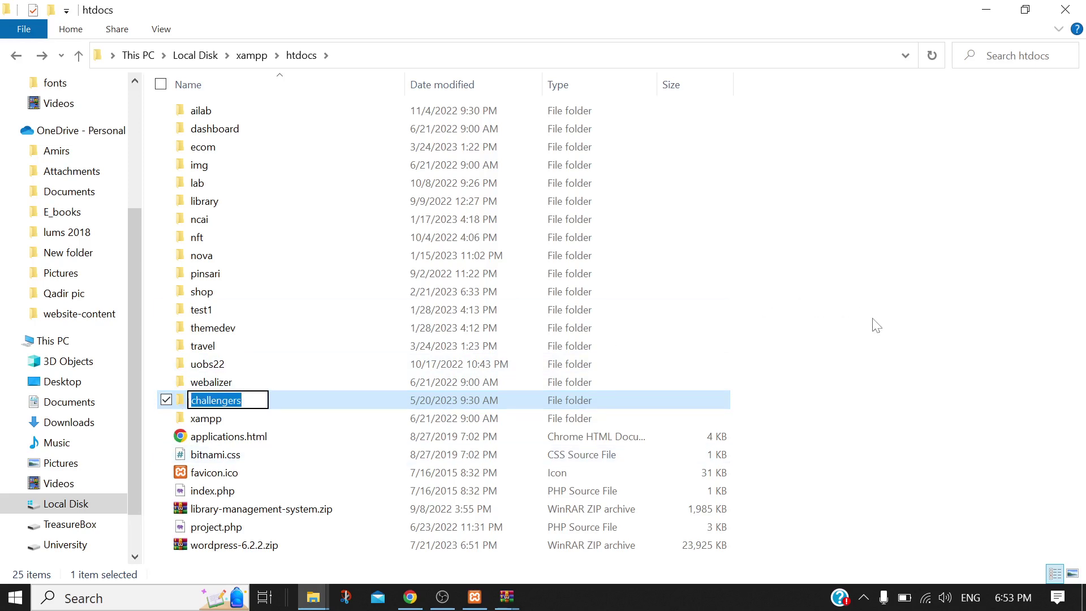
left_click(873, 323)
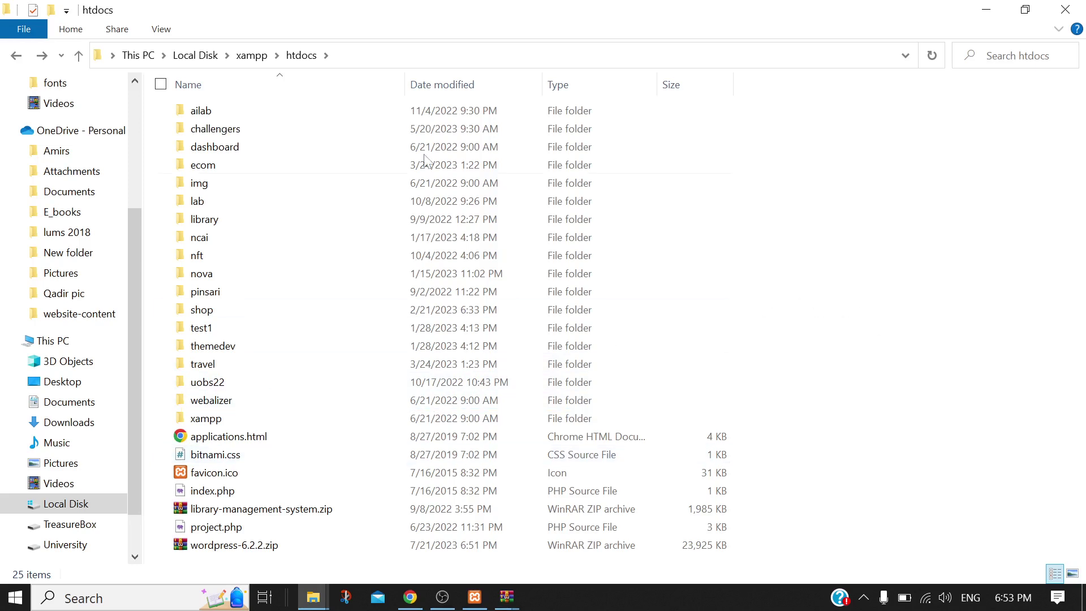
mouse_move(259, 134)
Create the empty 'challengers' database in phpMyAdmin and open a blank Chrome tab
left_click(410, 598)
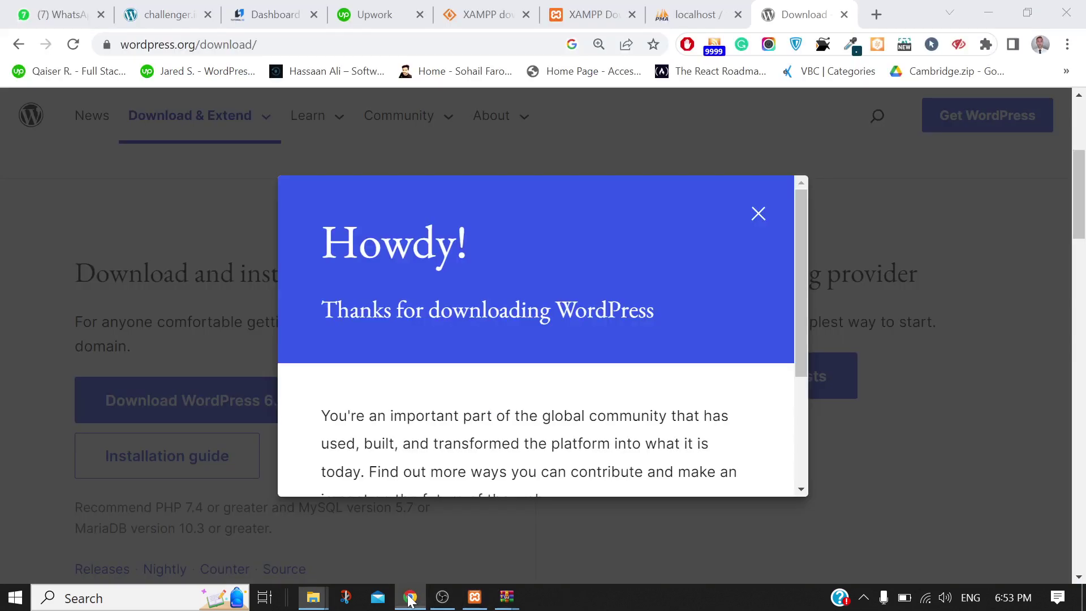
left_click(679, 10)
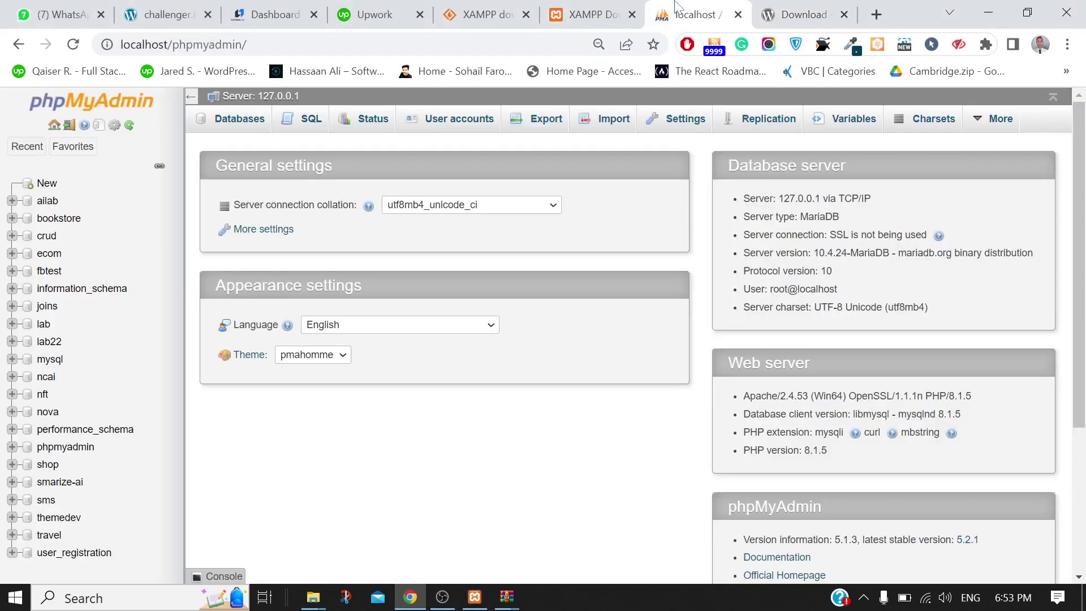
left_click(44, 186)
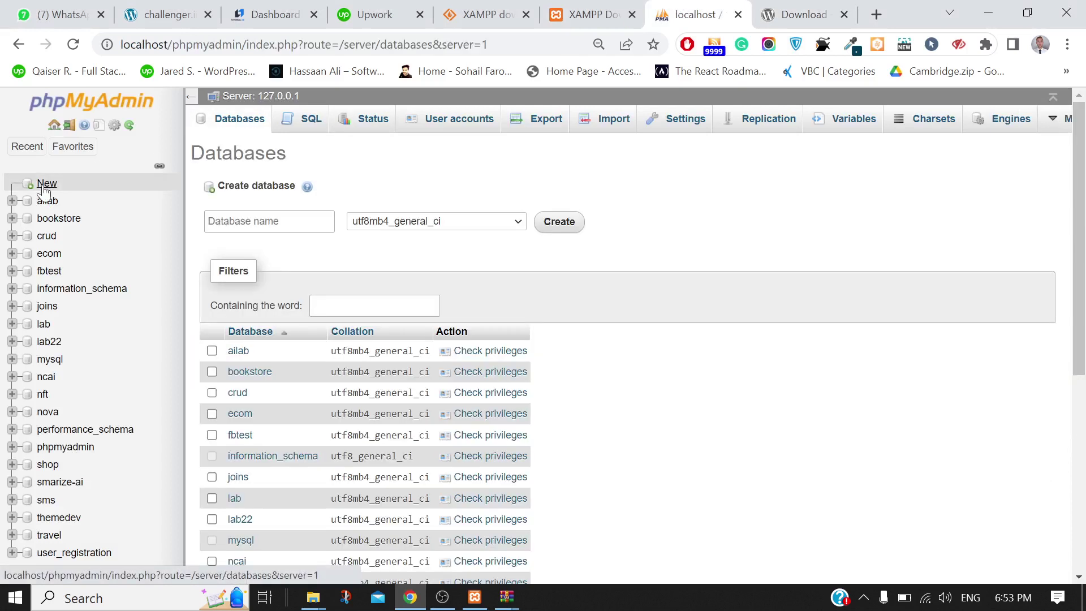
left_click(243, 221)
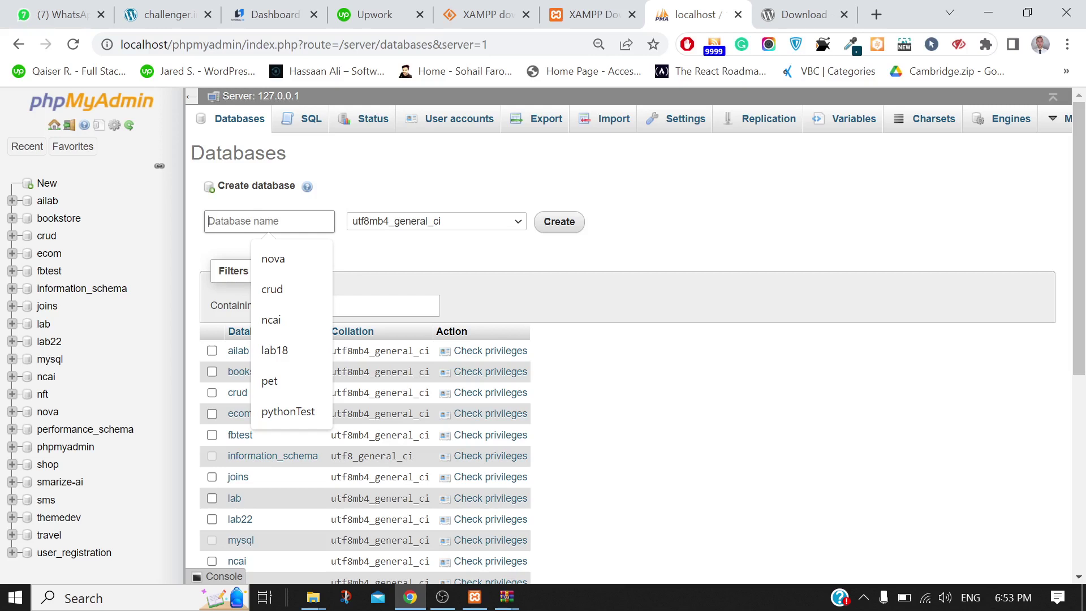
type("challengers")
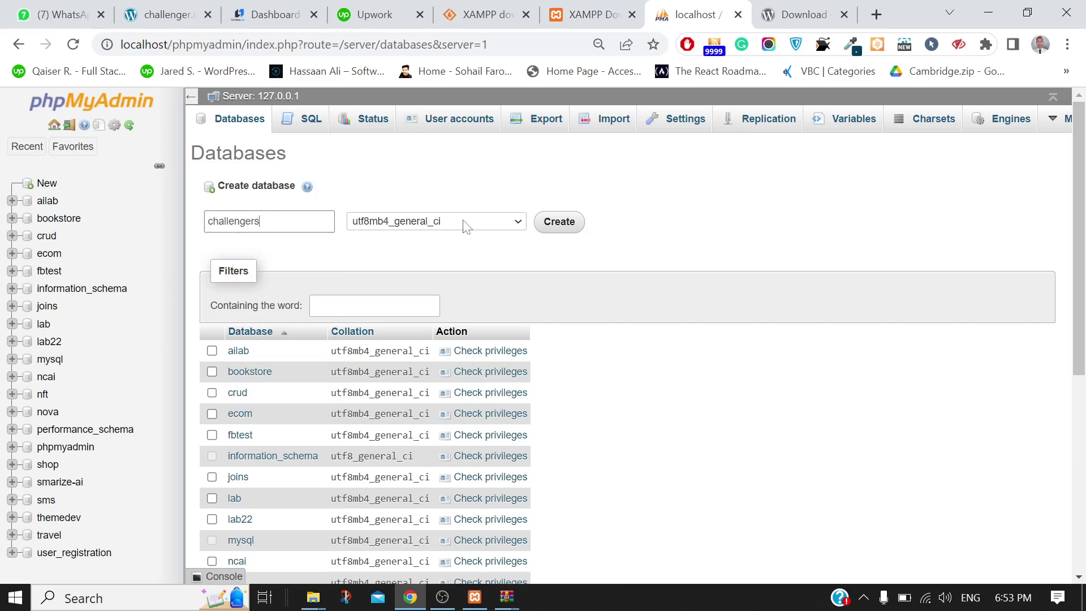
left_click(559, 230)
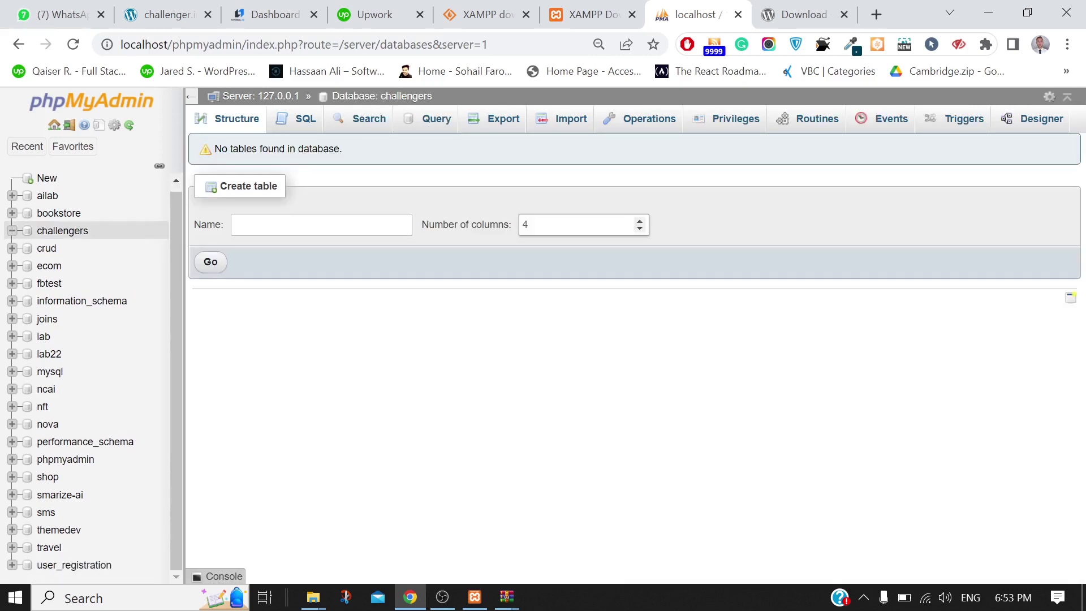
left_click(875, 14)
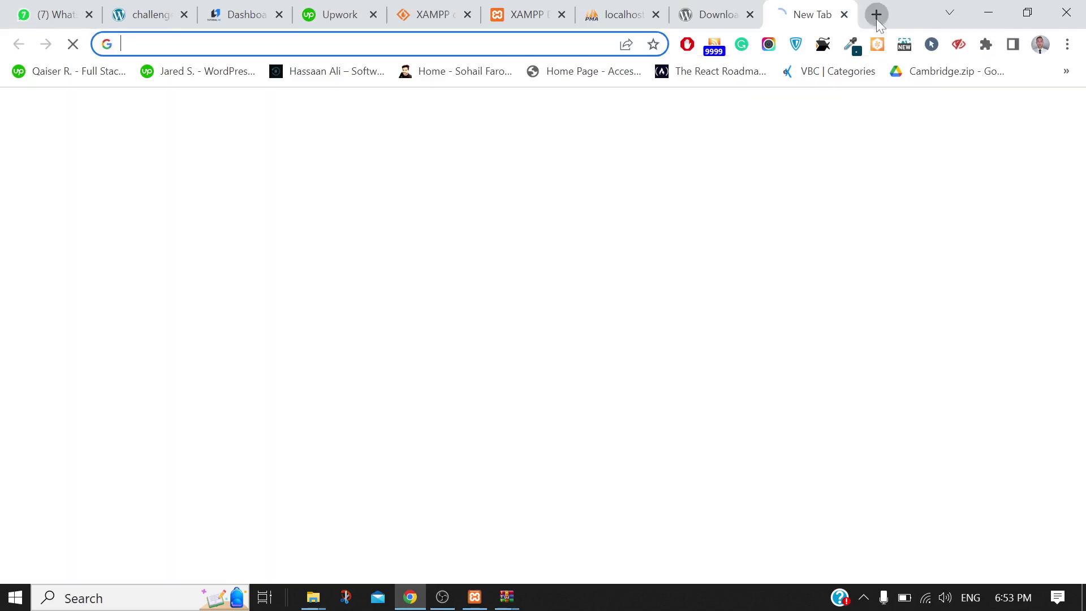
Load localhost/challengers and continue the installer with English (United States)
type("localhost/")
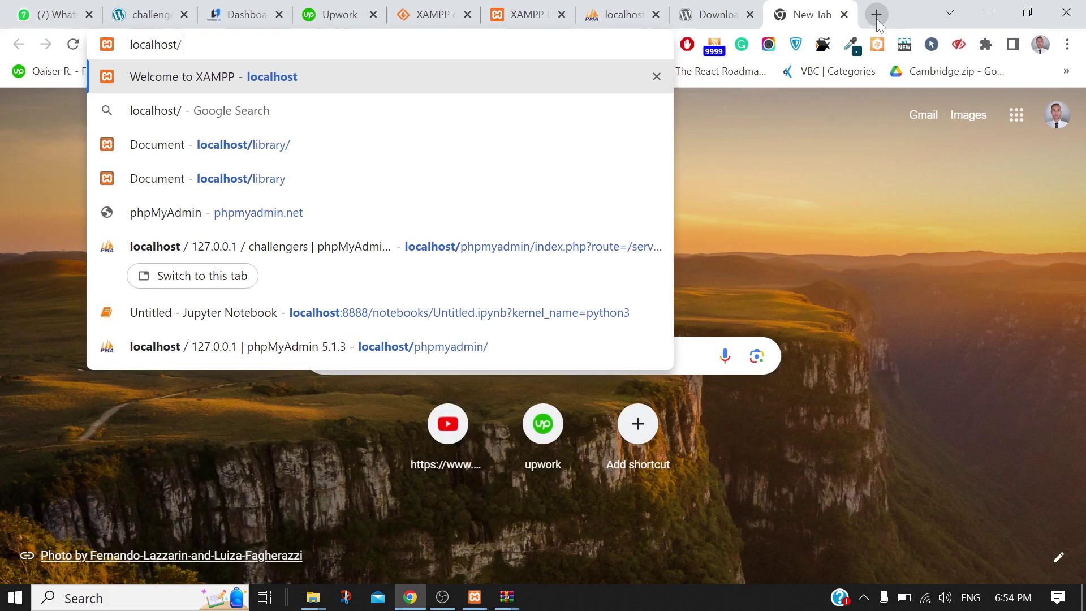
type("challengers")
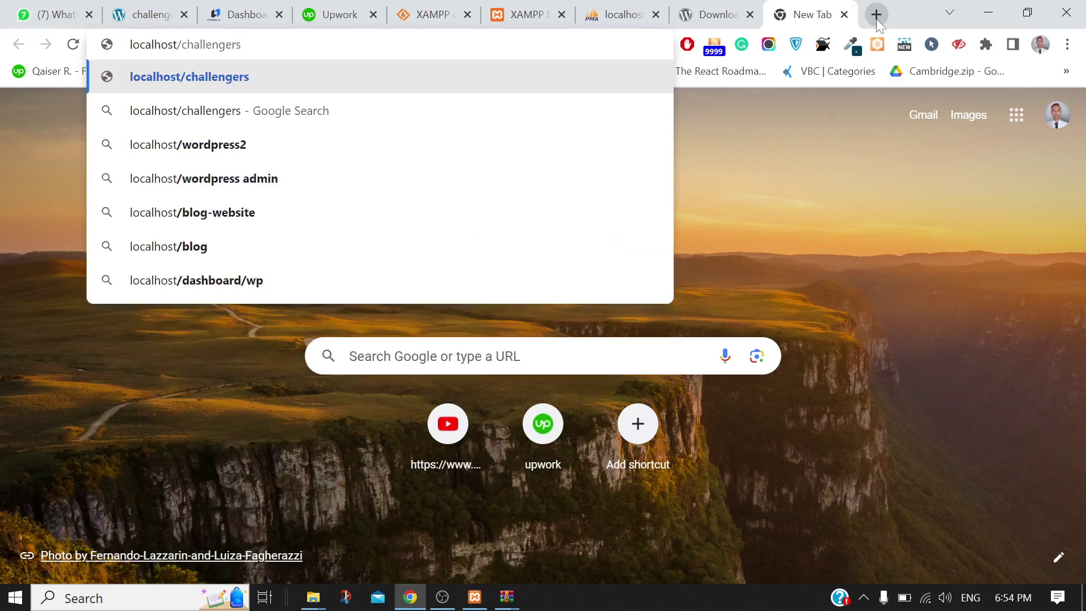
key("Return")
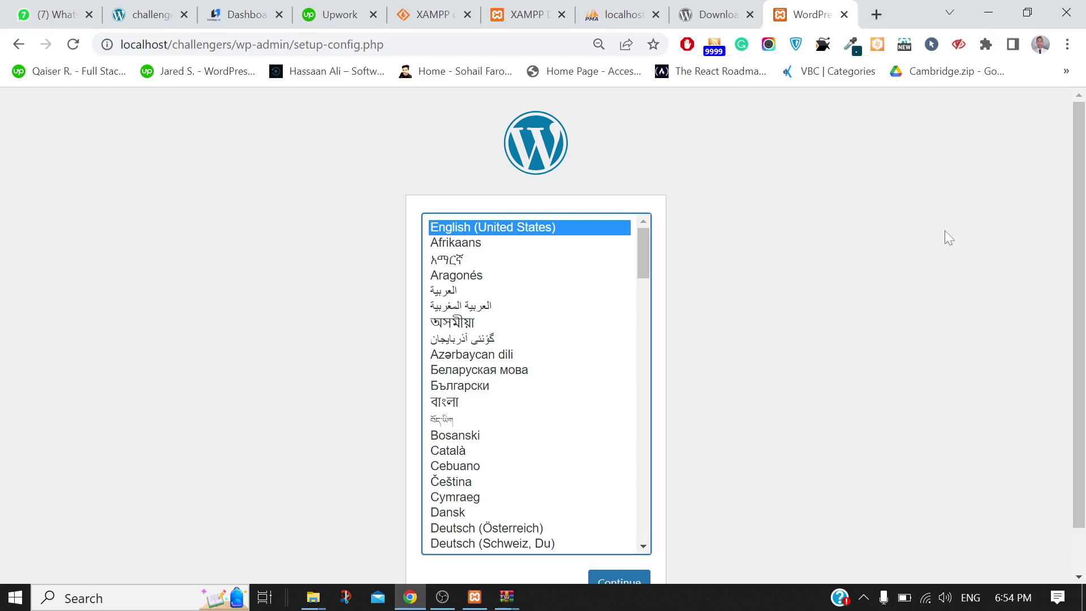
scroll(944, 230, "down", 1)
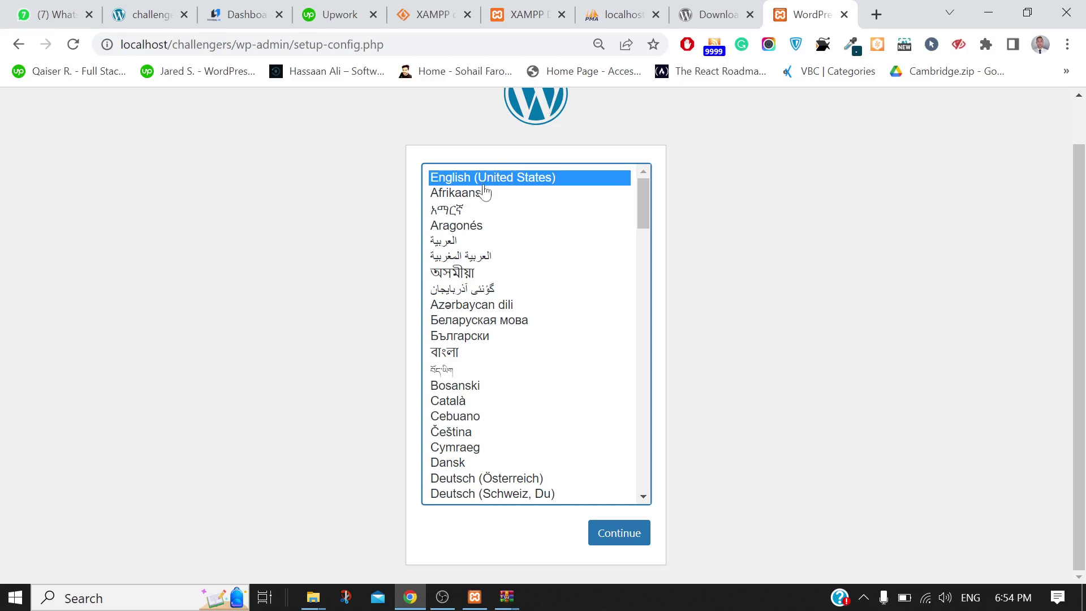
left_click(622, 536)
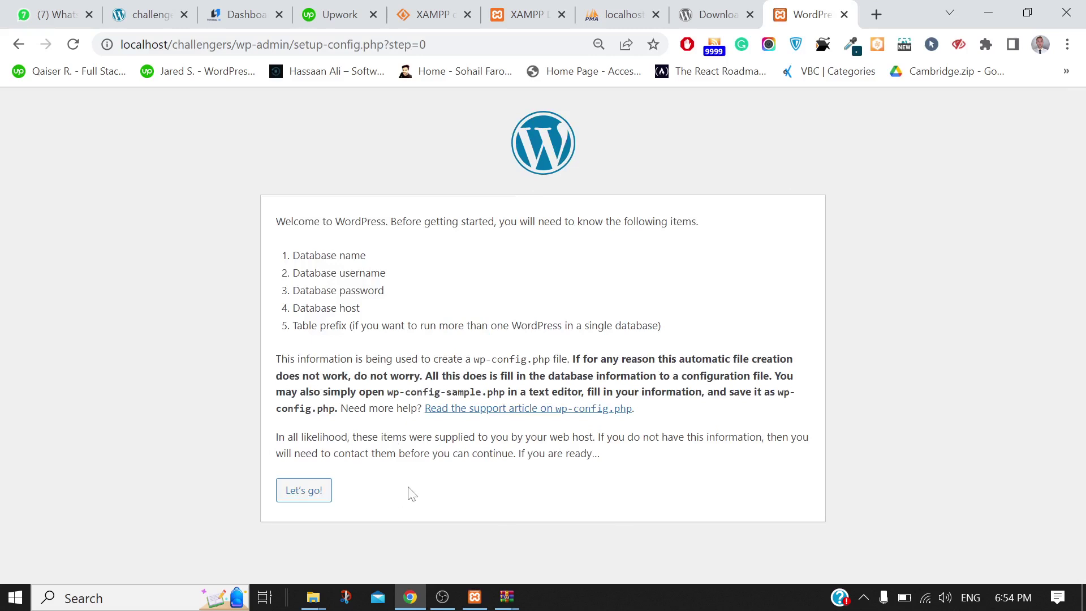
Enter database name challengers and username root in the WordPress connection form
left_click(304, 490)
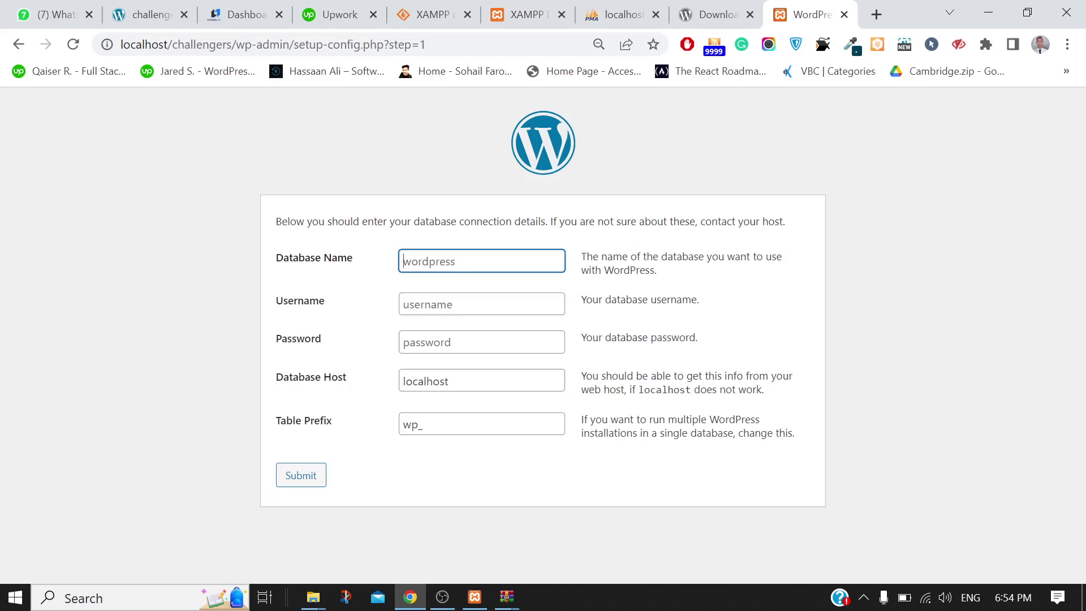
key("Down")
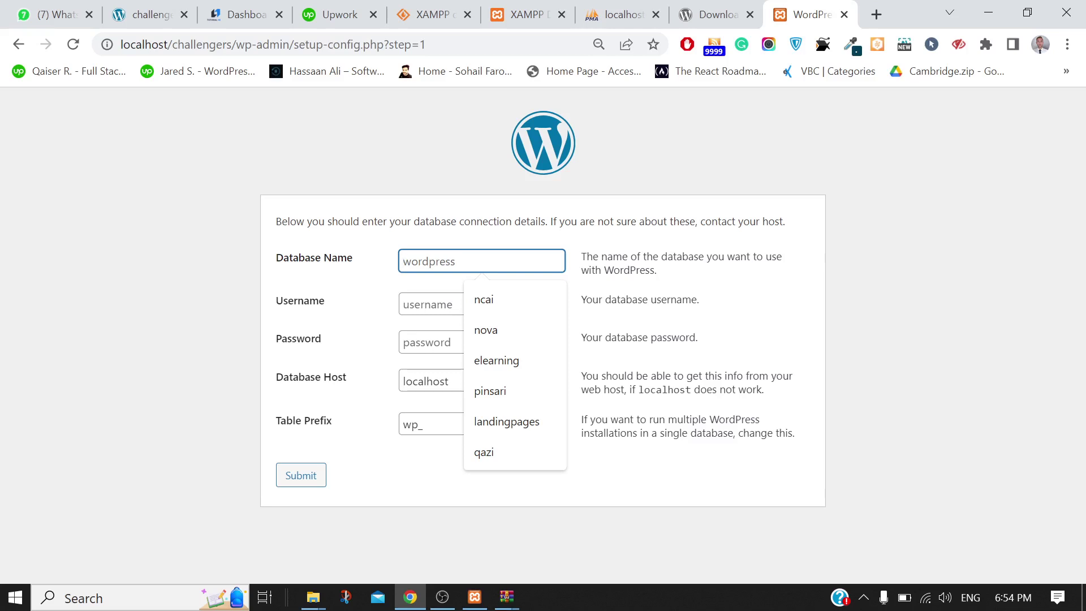
type("challengers")
left_click(403, 305)
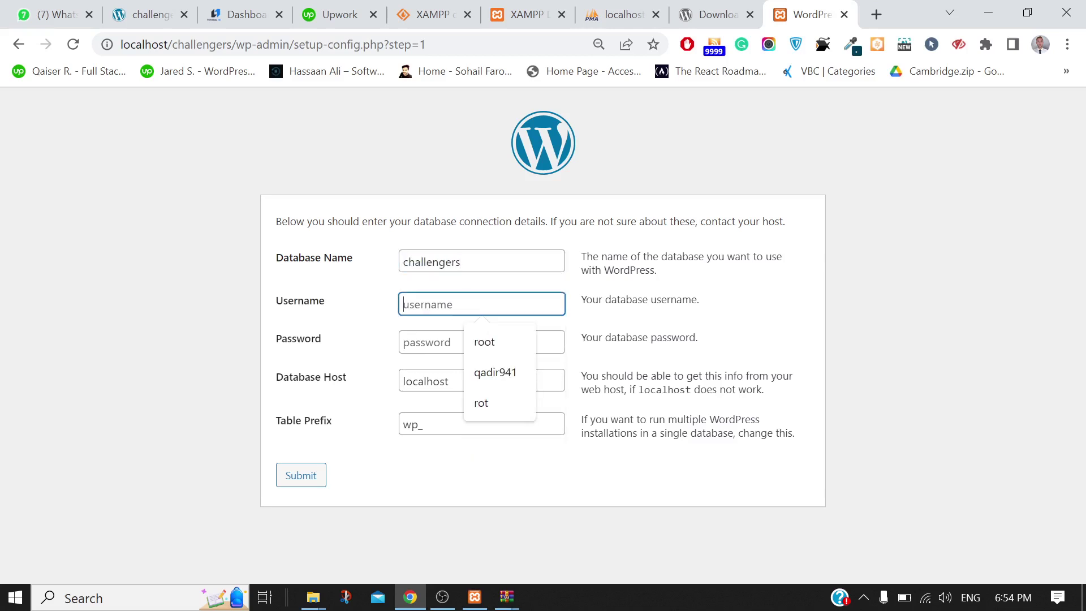
type("rooot")
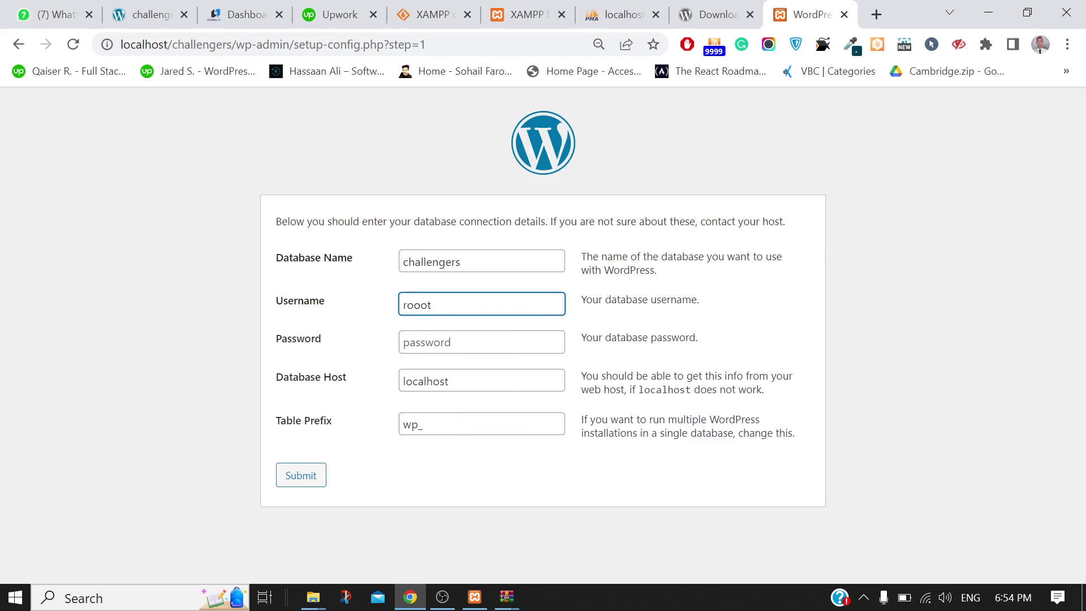
key("BackSpace")
key("Tab")
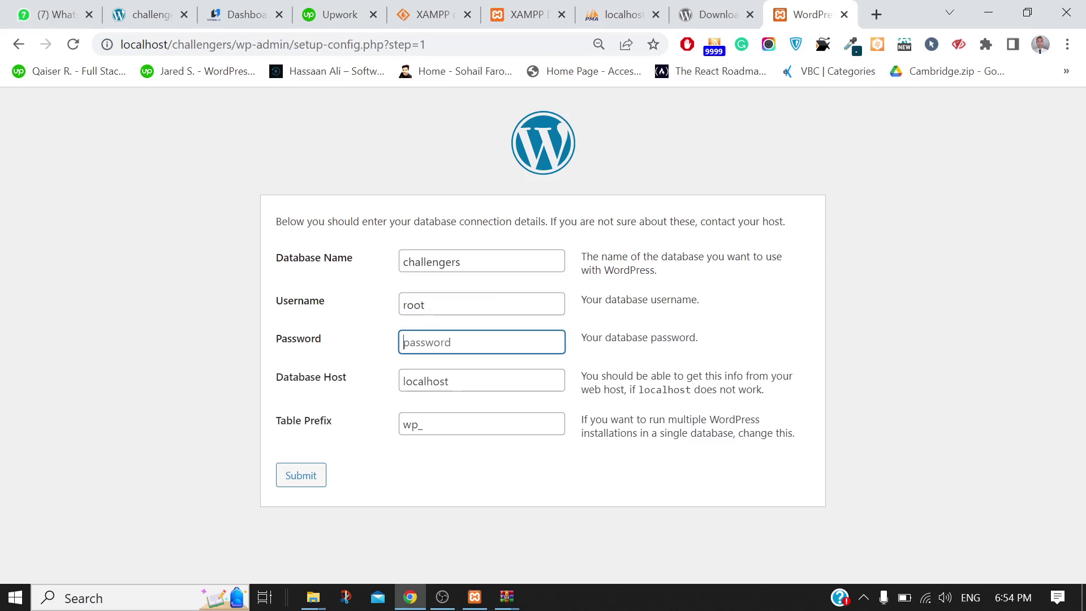
Verify the database name in phpMyAdmin, leave the password blank, submit, and run the installation
left_click(460, 262)
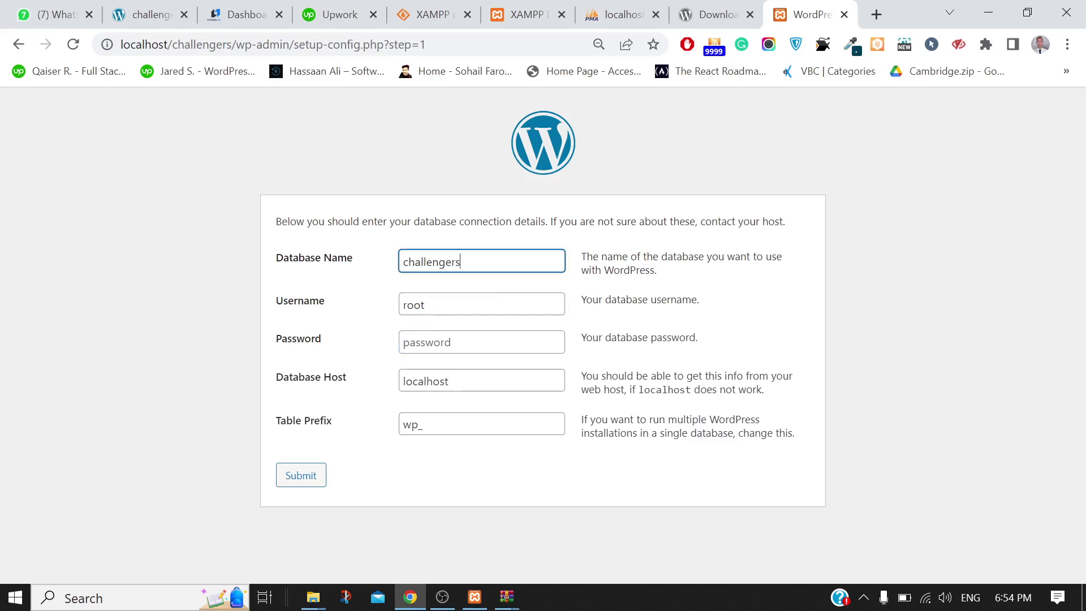
left_click(622, 14)
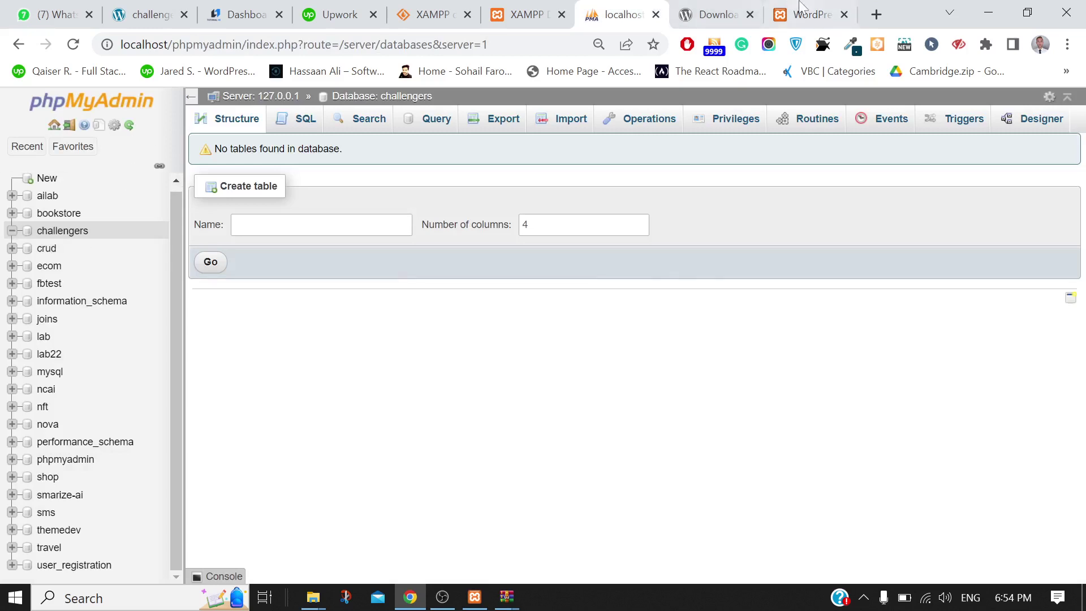
left_click(809, 14)
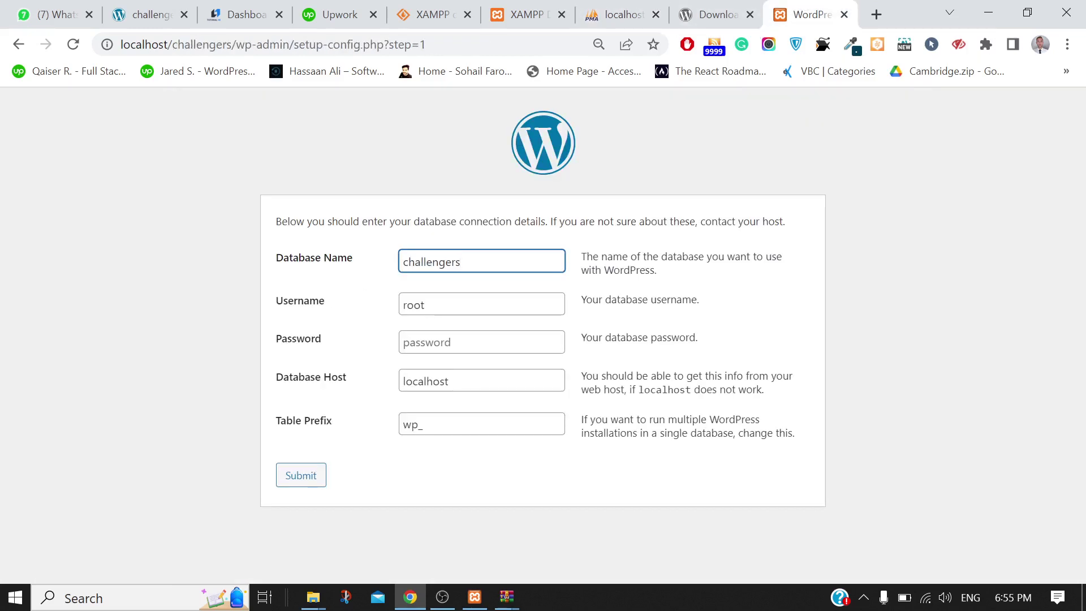
left_click(481, 304)
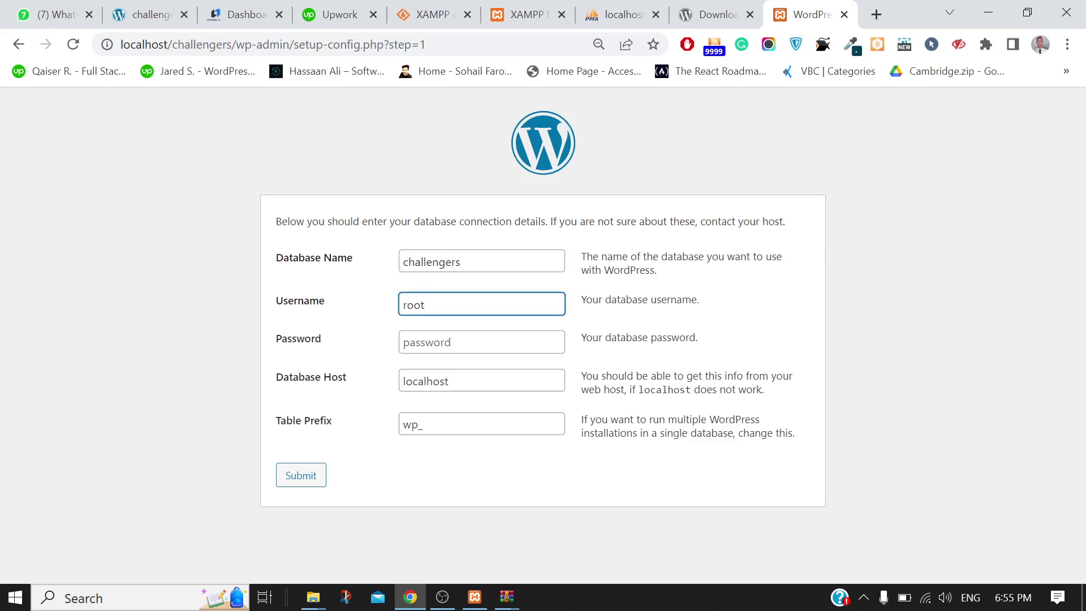
left_click(480, 342)
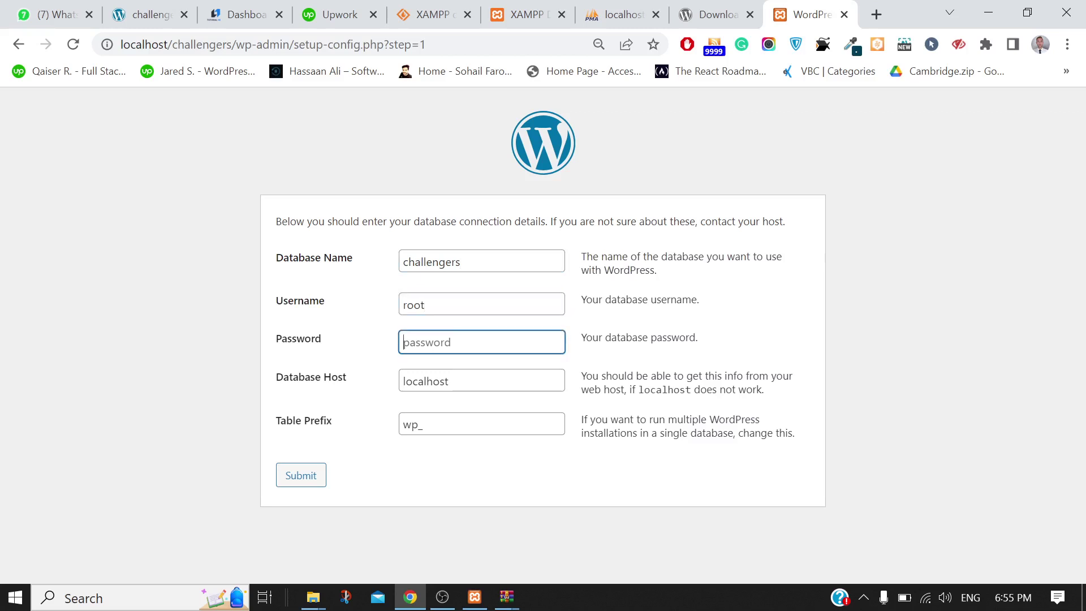
left_click(318, 479)
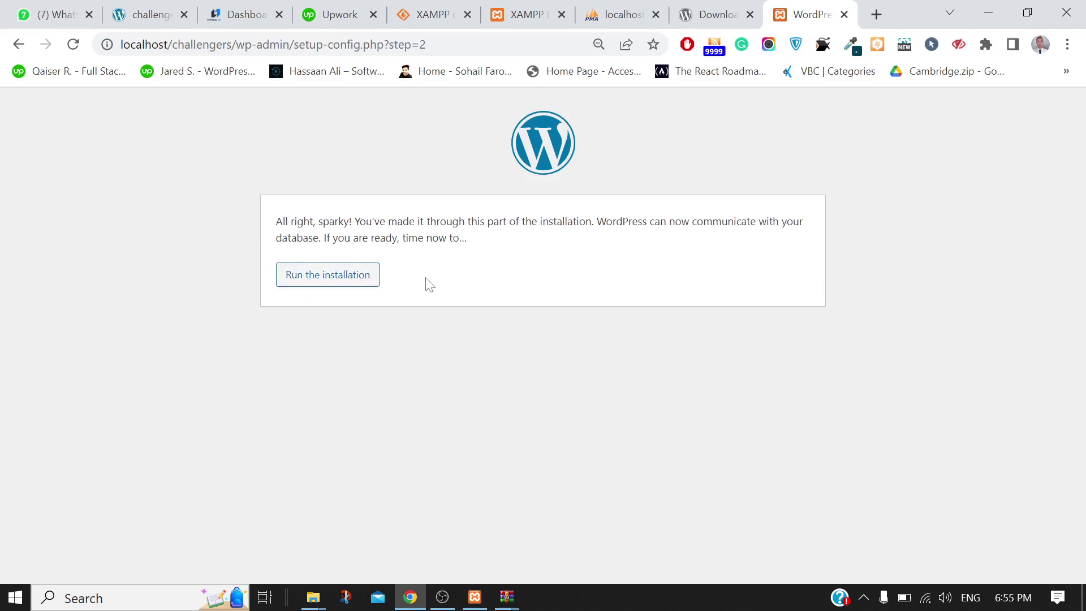
left_click(348, 283)
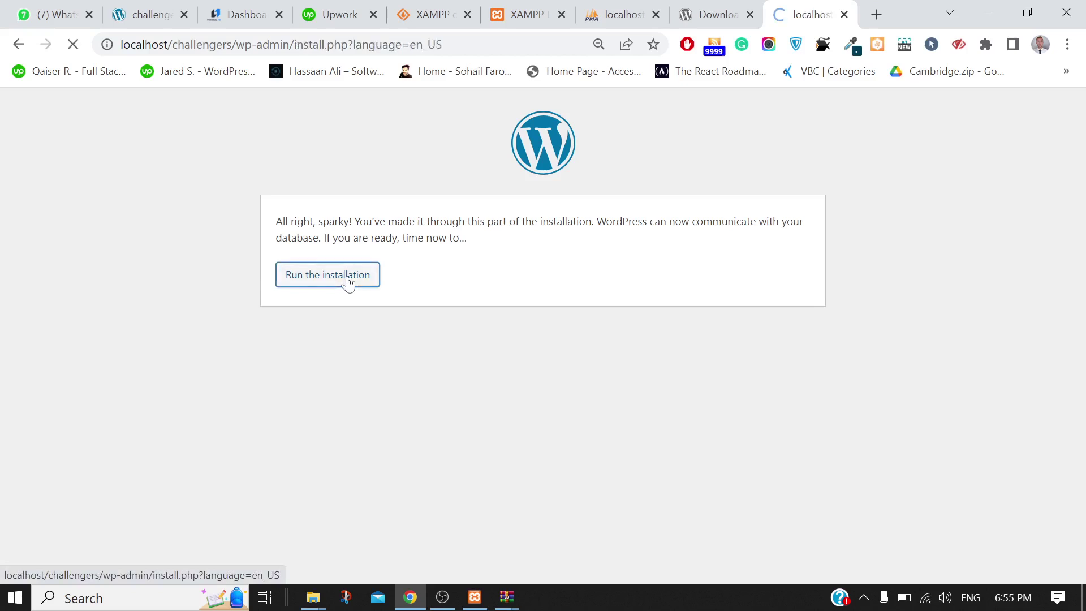
Set the site title to challengers and accept the suggested admin username
scroll(899, 270, "down", 2)
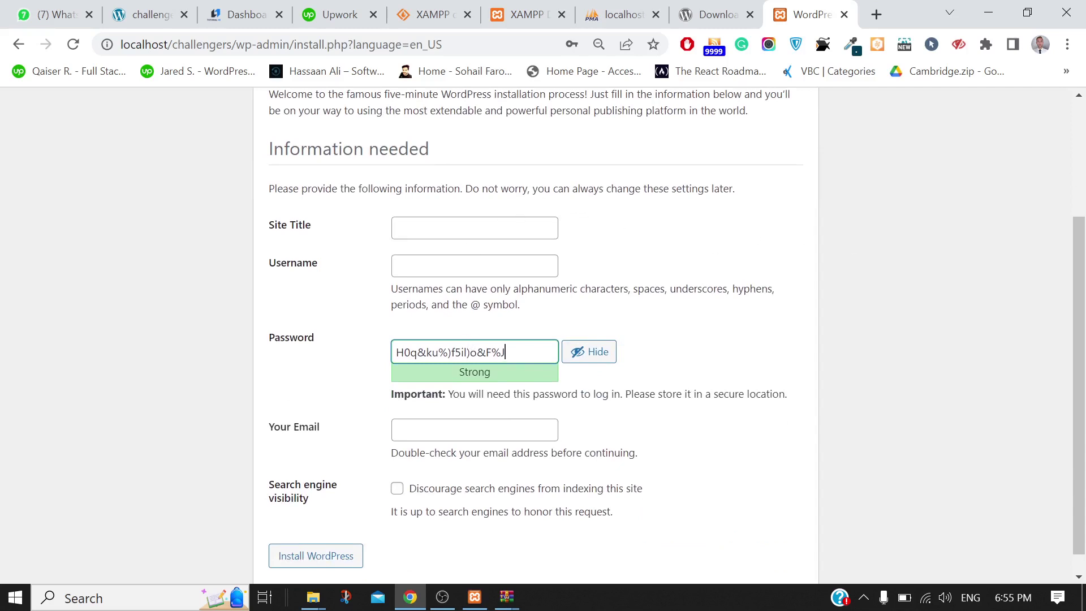
left_click(474, 228)
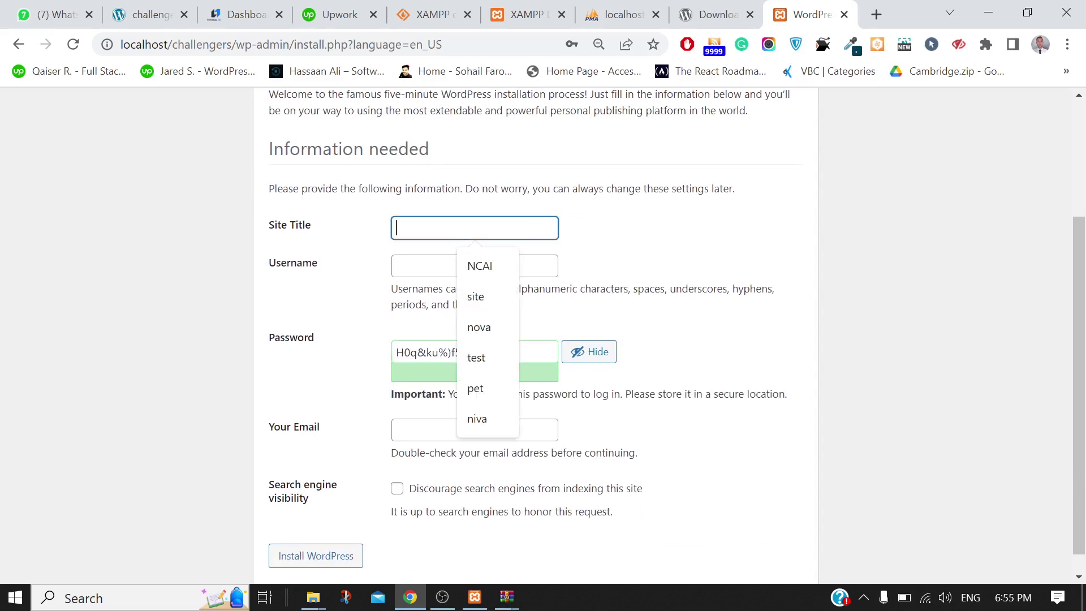
type("cah")
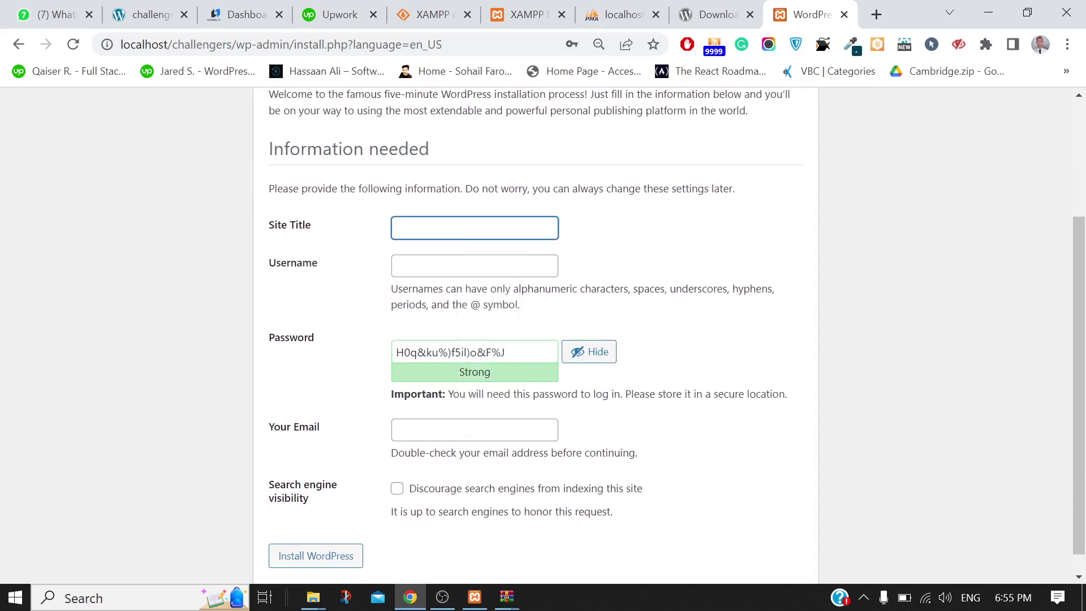
type("challengers")
left_click(461, 261)
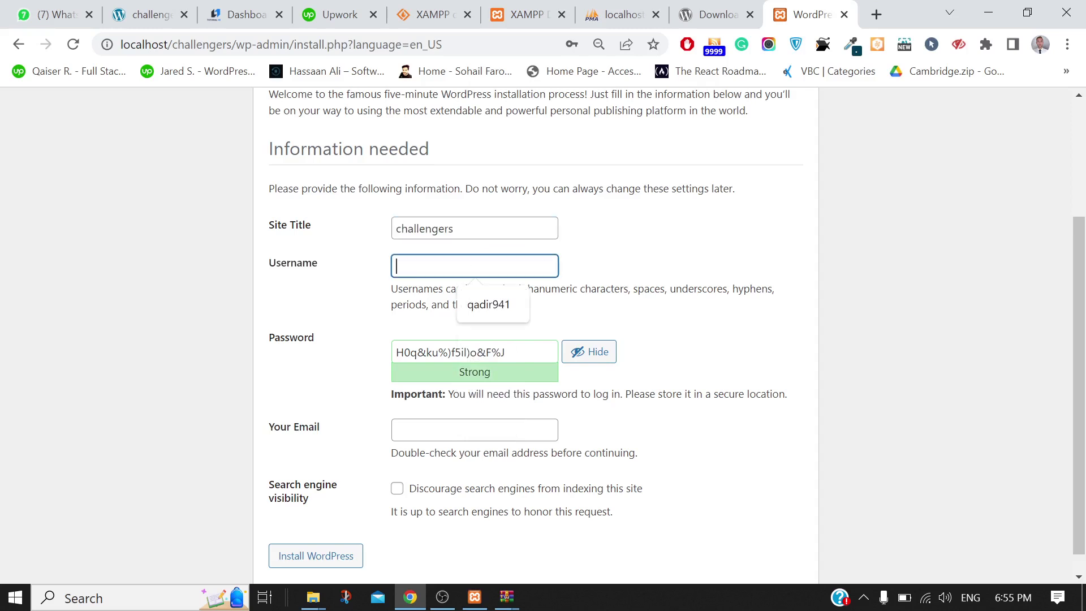
key("Down")
key("Return")
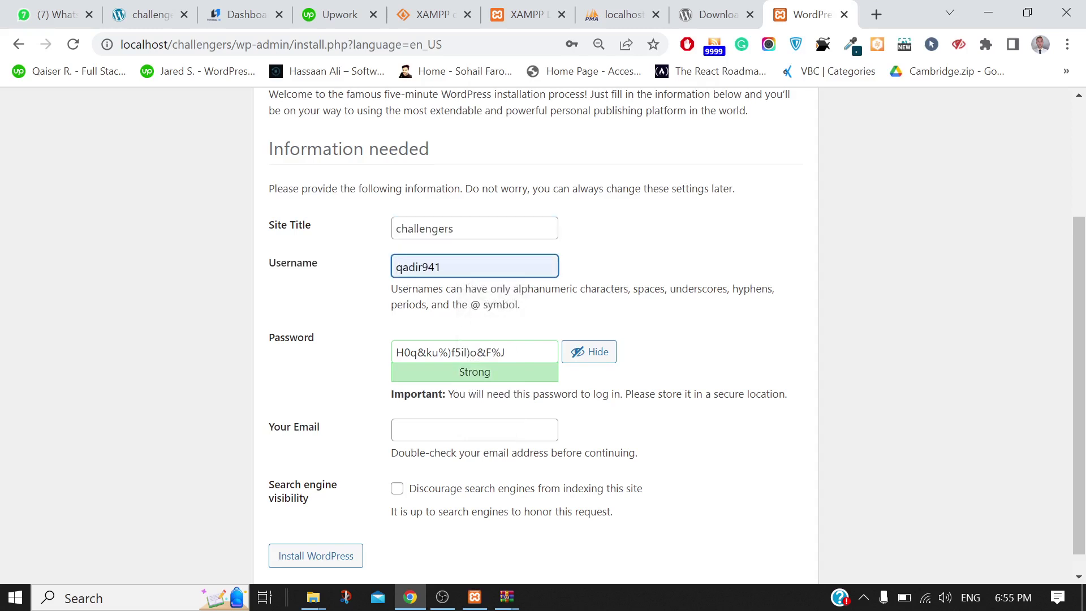
Replace the generated admin password with a custom password
left_click(491, 352)
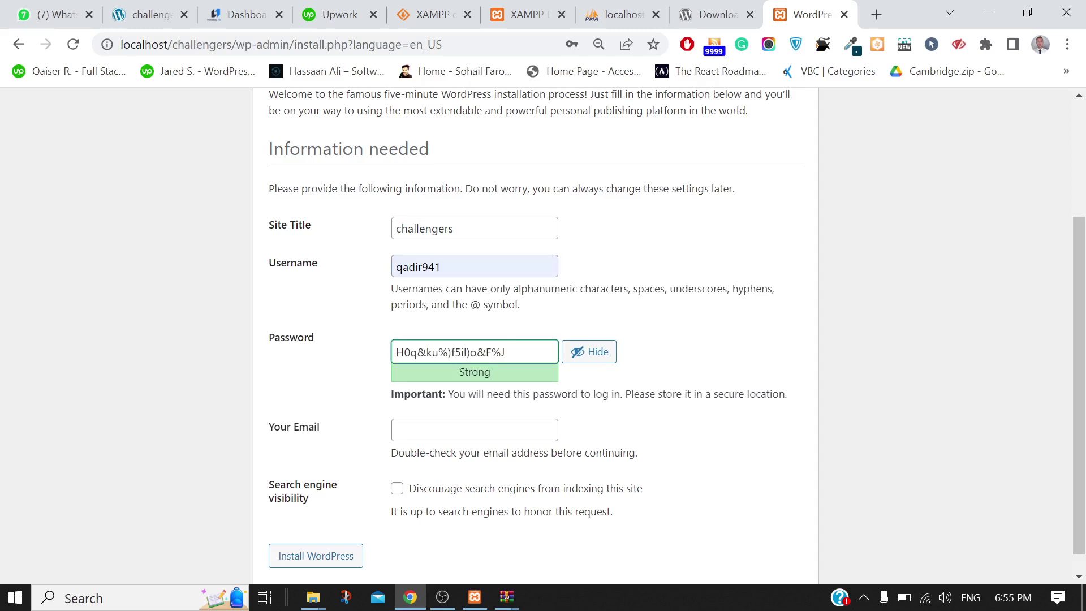
key("ctrl+a")
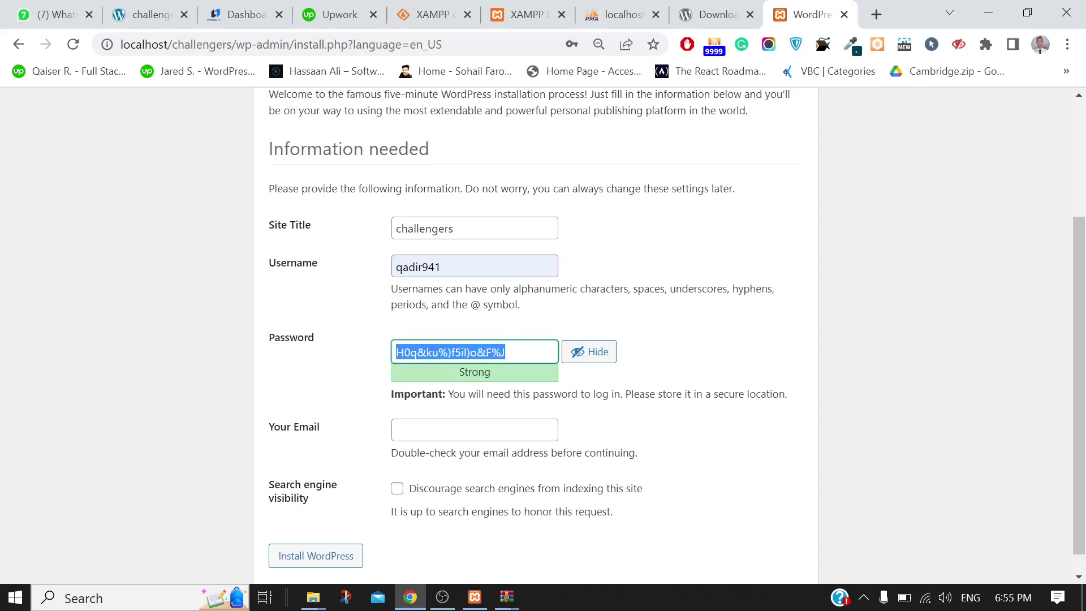
key("BackSpace")
type("q")
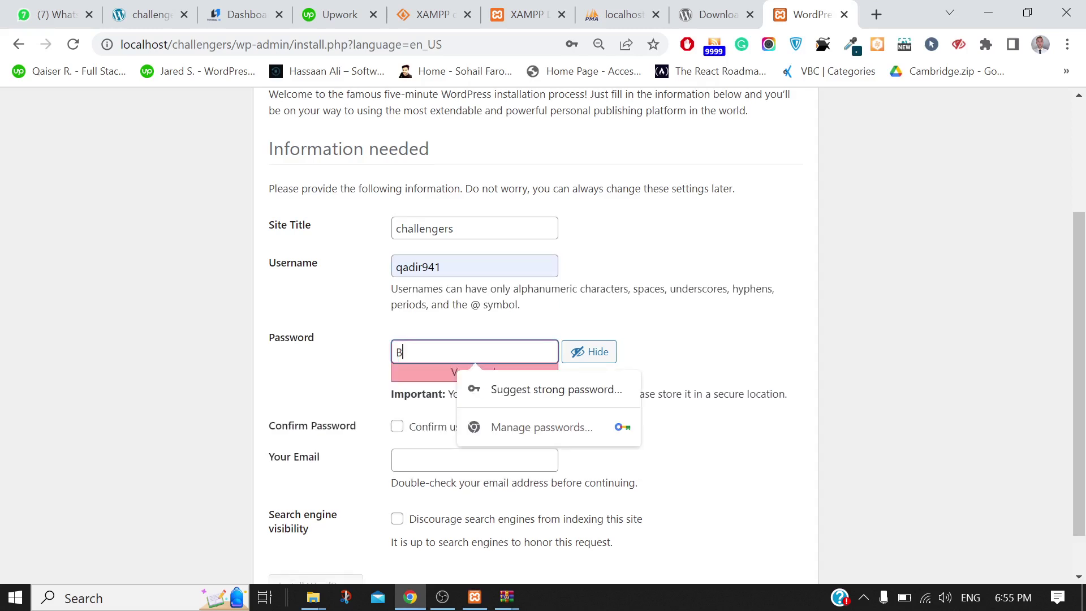
key("BackSpace")
left_click(660, 332)
left_click(588, 351)
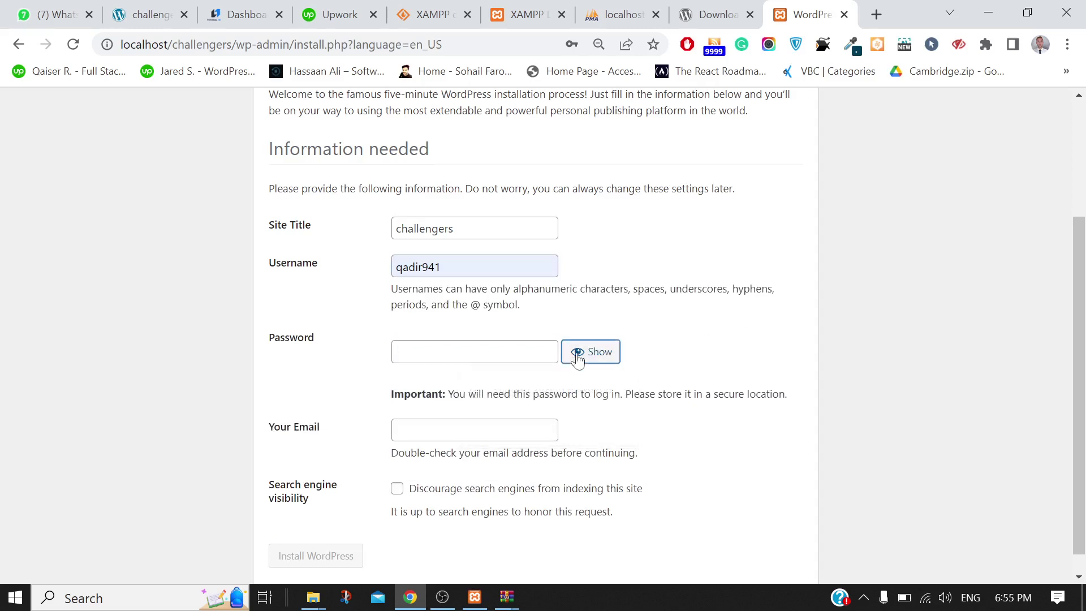
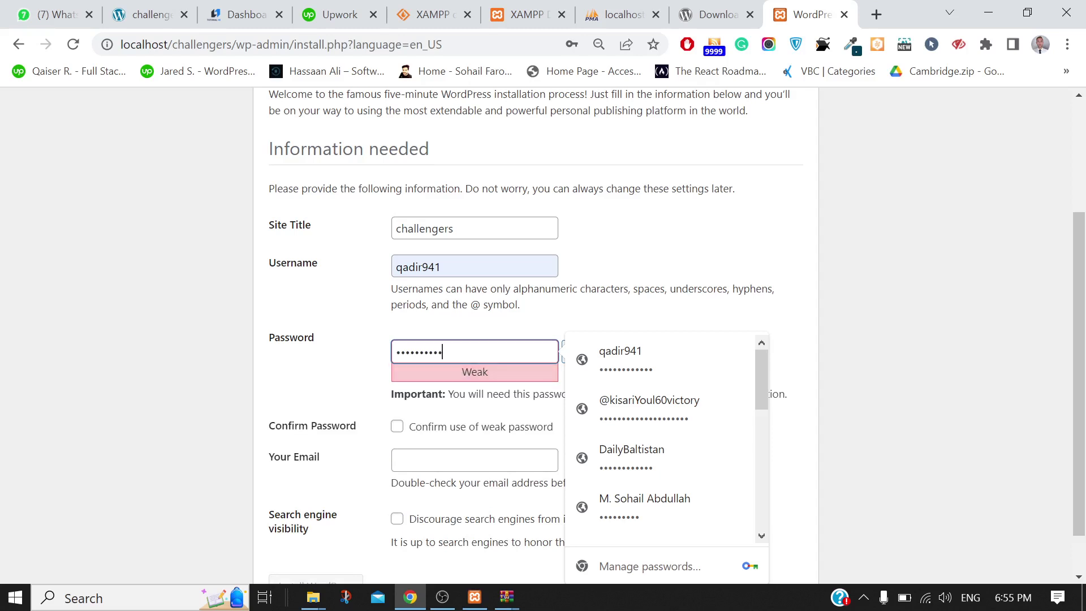
left_click(332, 401)
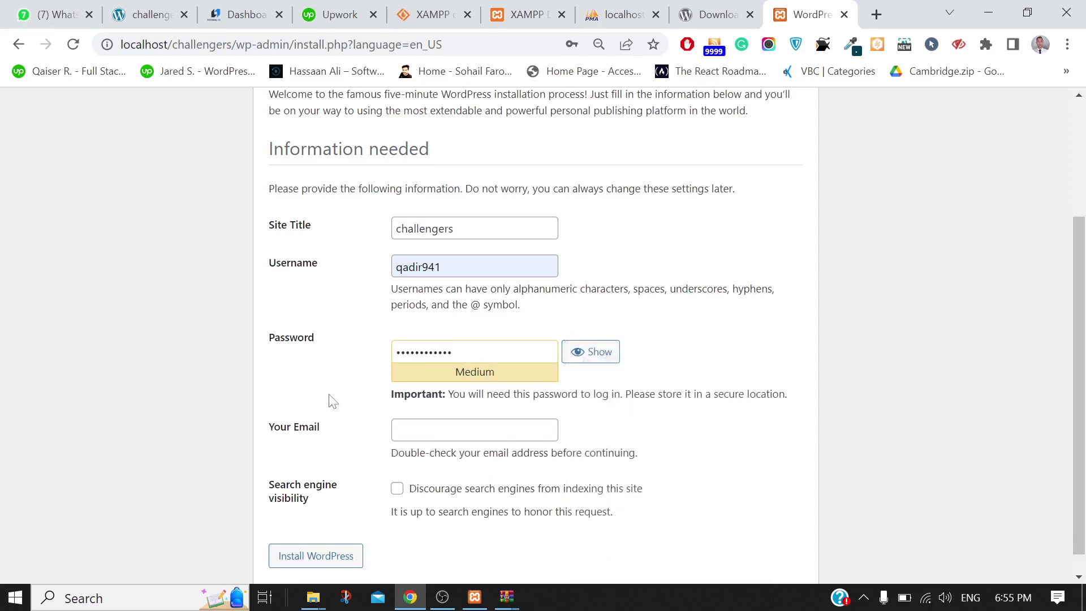
Fill in the admin e-mail from saved suggestions, keep search engines allowed, and install WordPress
left_click(397, 490)
left_click(396, 430)
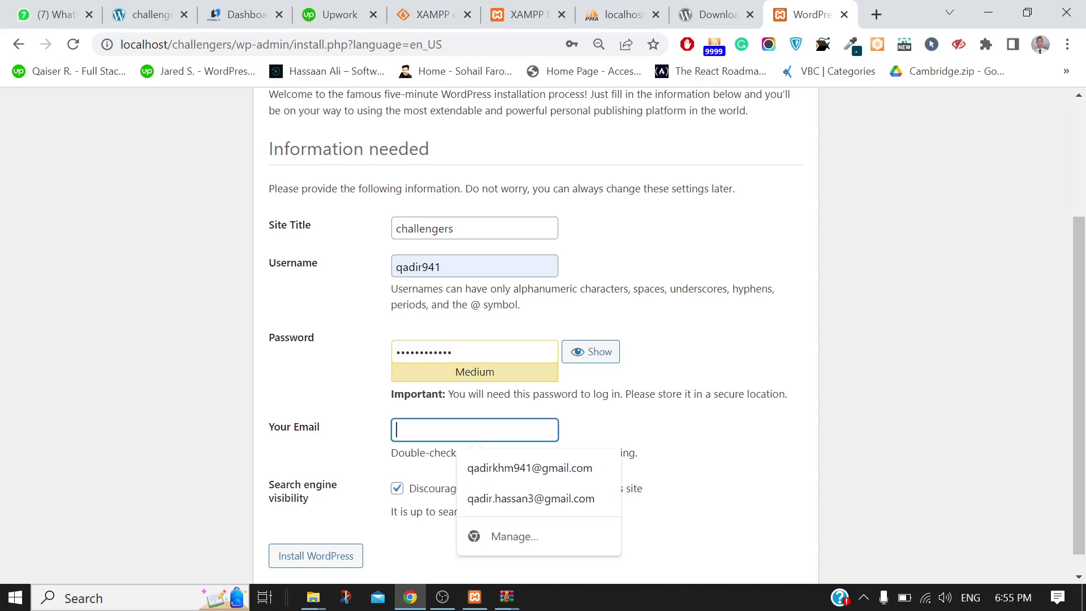
left_click(475, 467)
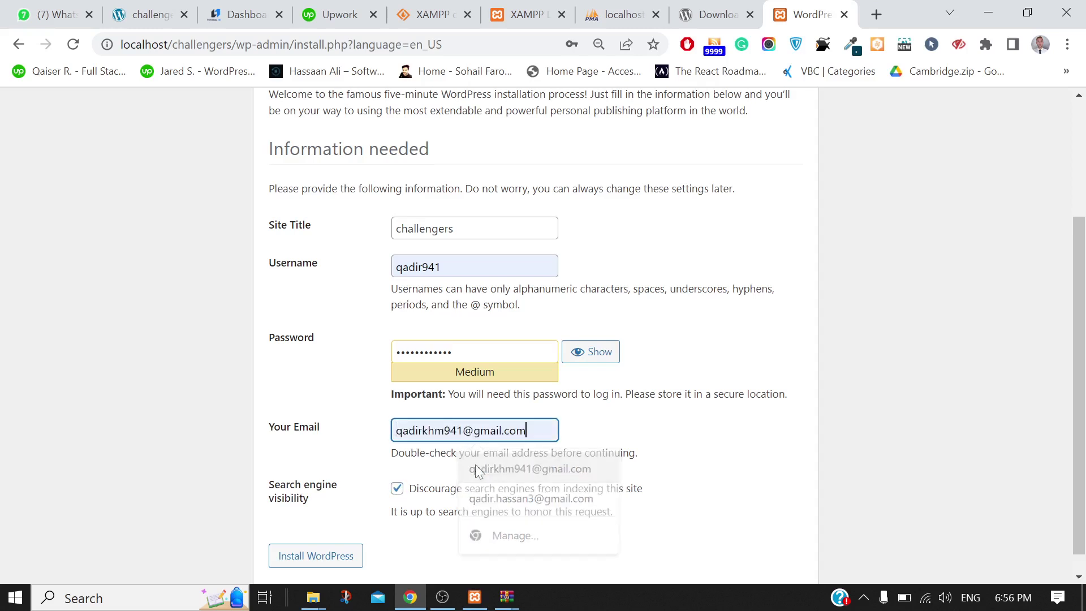
left_click(397, 490)
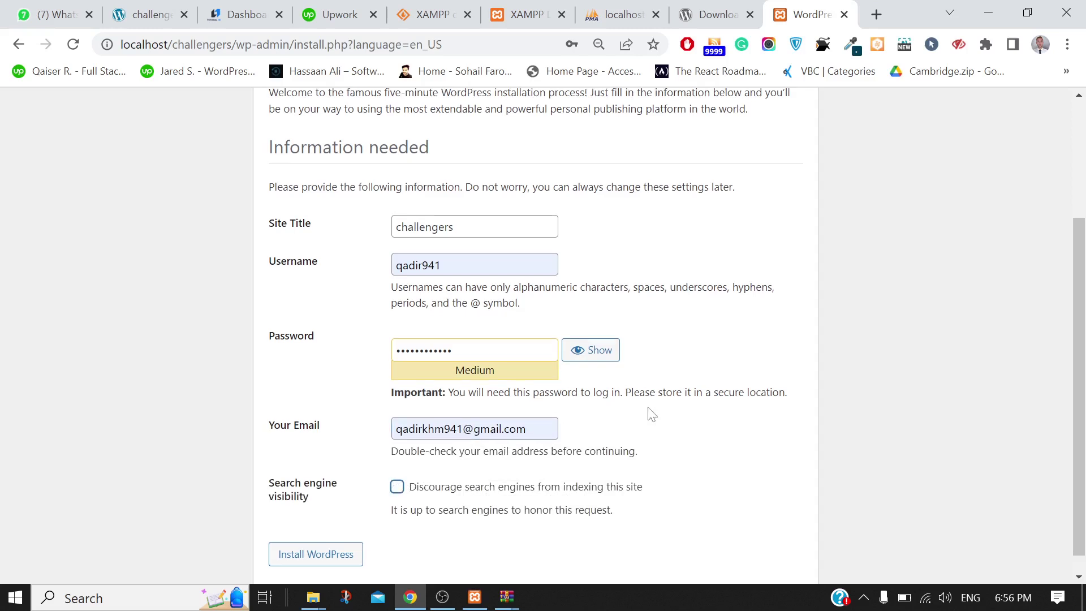
scroll(649, 412, "down", 1)
left_click(293, 534)
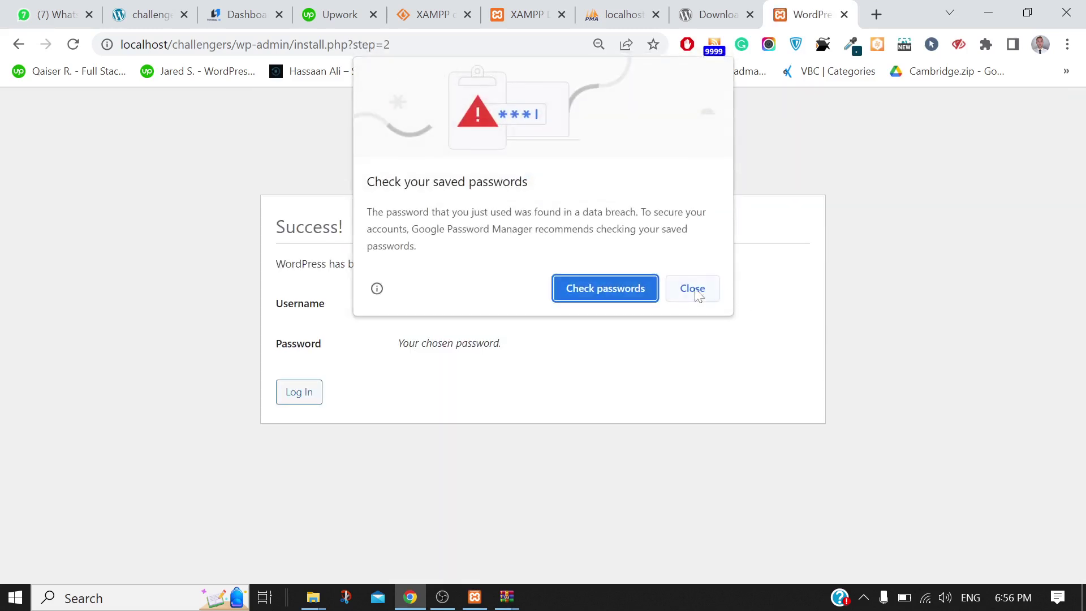
Dismiss the password breach warning and go to the WordPress login page
left_click(696, 292)
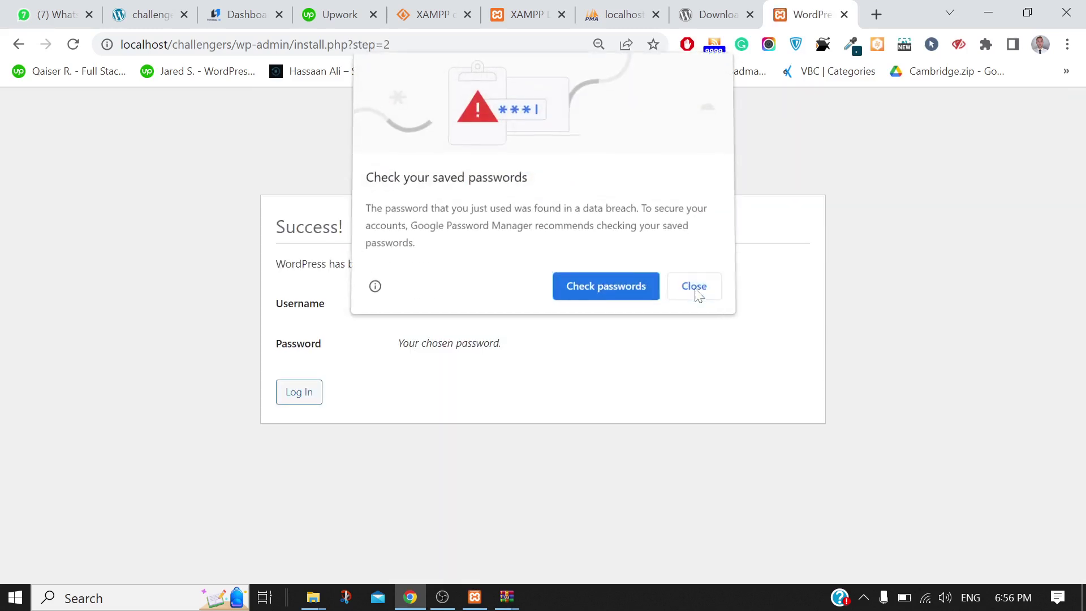
left_click(296, 397)
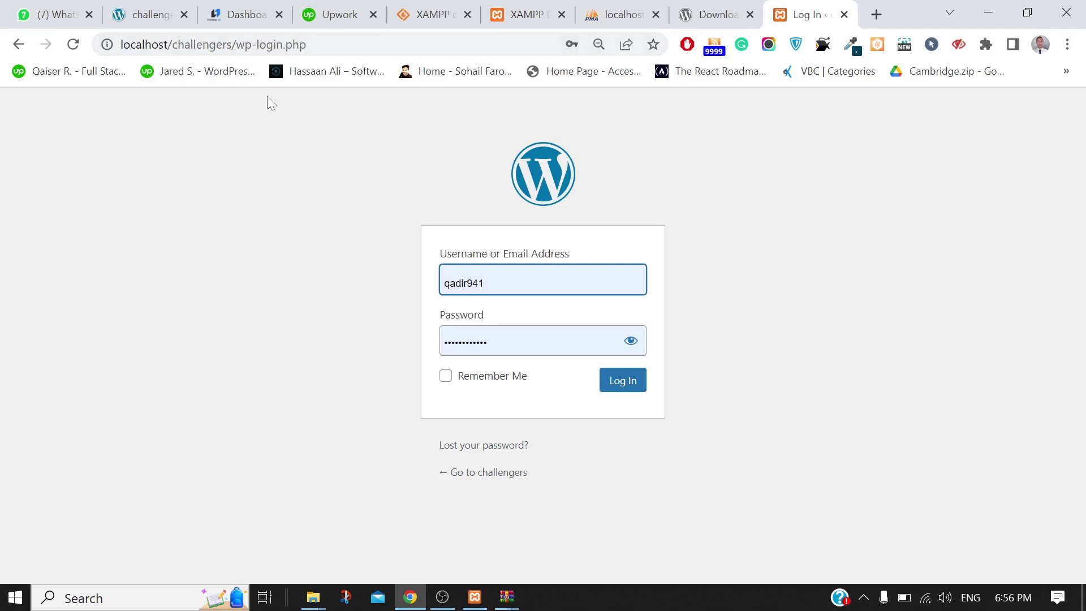
left_click(156, 12)
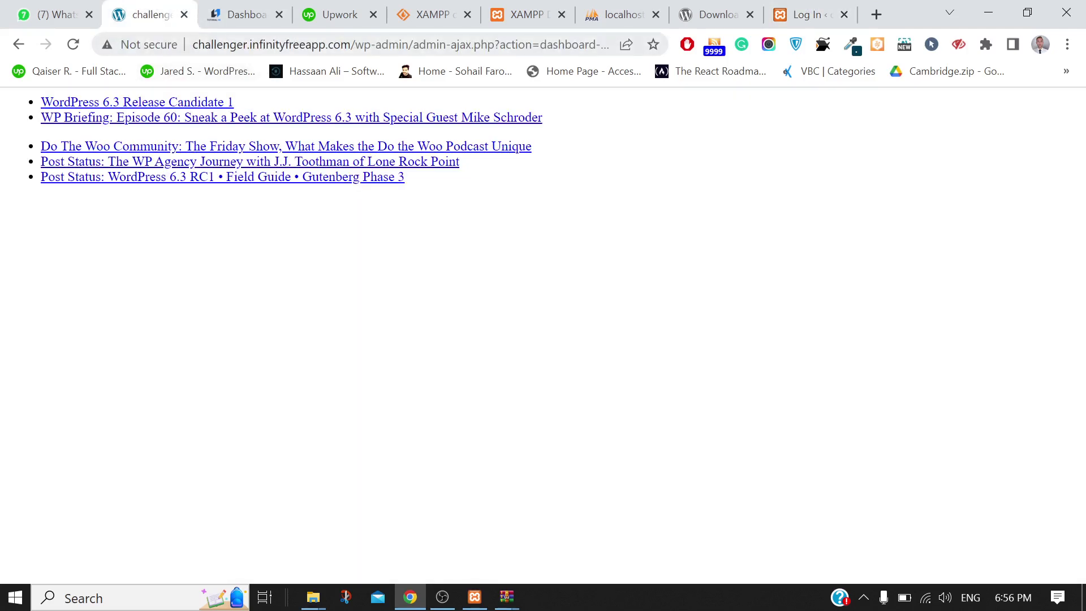
left_click(797, 12)
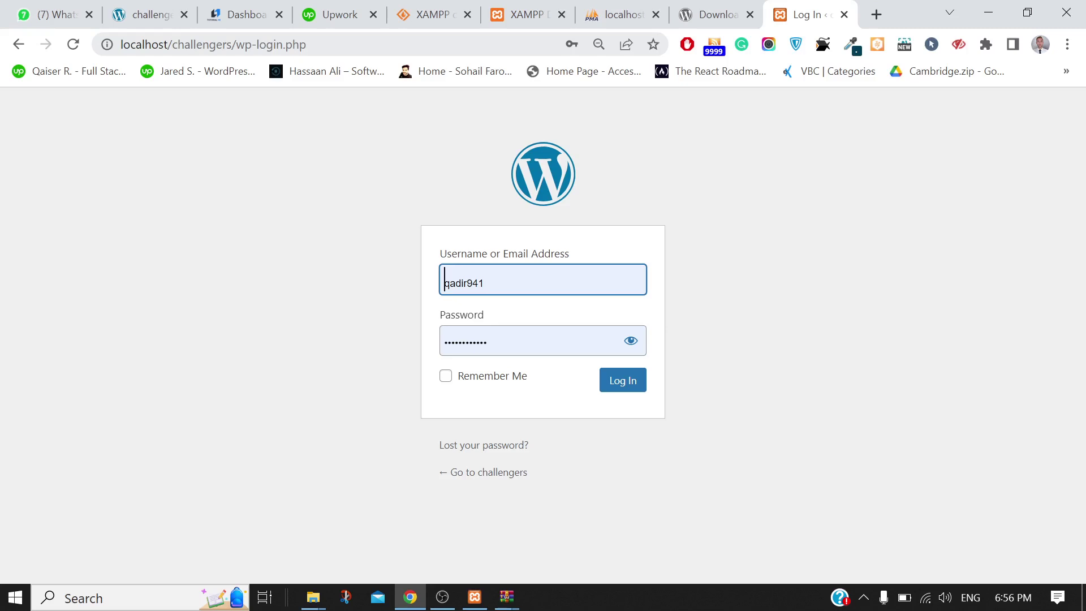
Load localhost/challengers/wp-admin and log in with Remember Me ticked
left_click(214, 44)
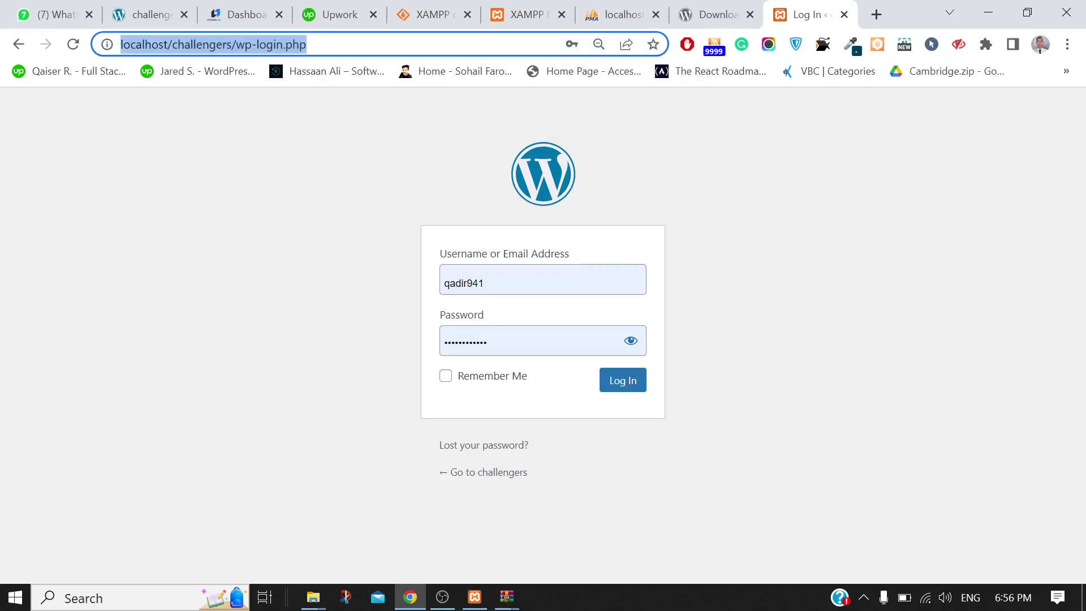
key("End")
key("BackSpace")
key("BackSpace")
key("BackSpace")
key("BackSpace")
key("BackSpace")
key("BackSpace")
key("BackSpace")
key("BackSpace")
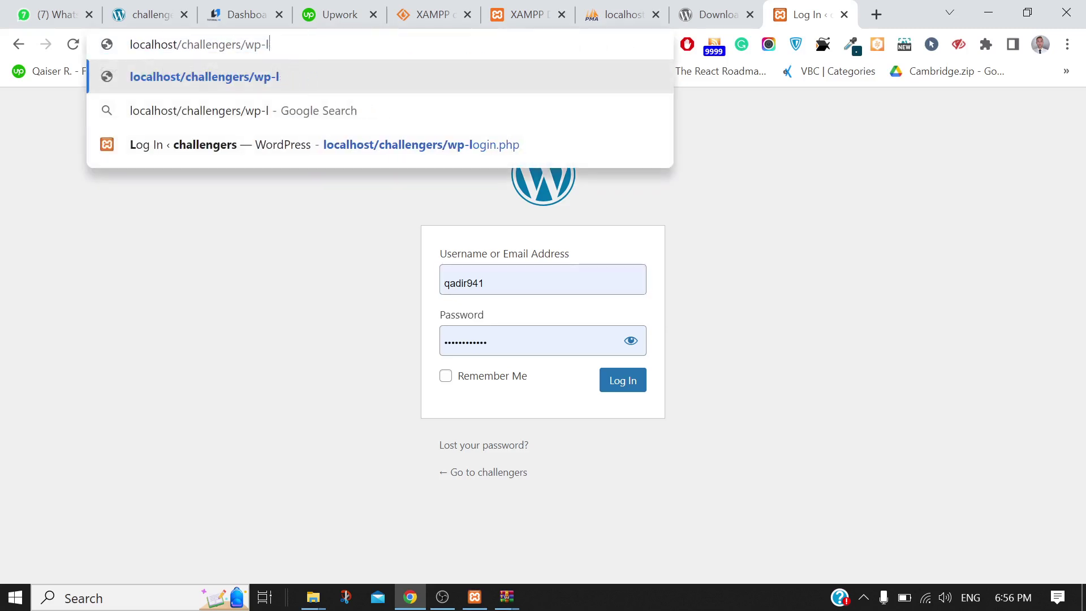
key("BackSpace")
type("admin")
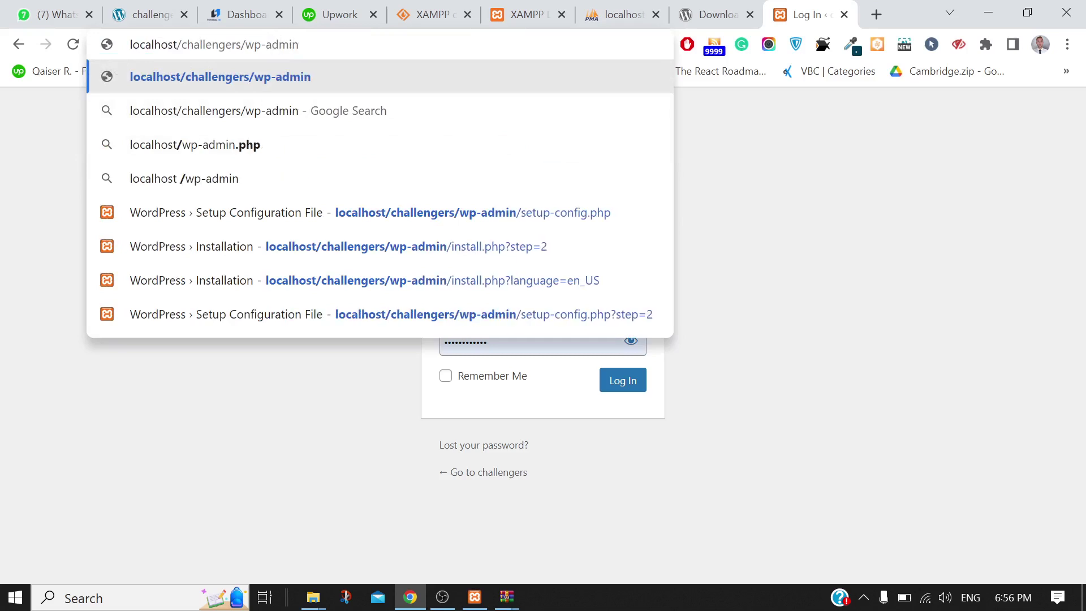
key("Return")
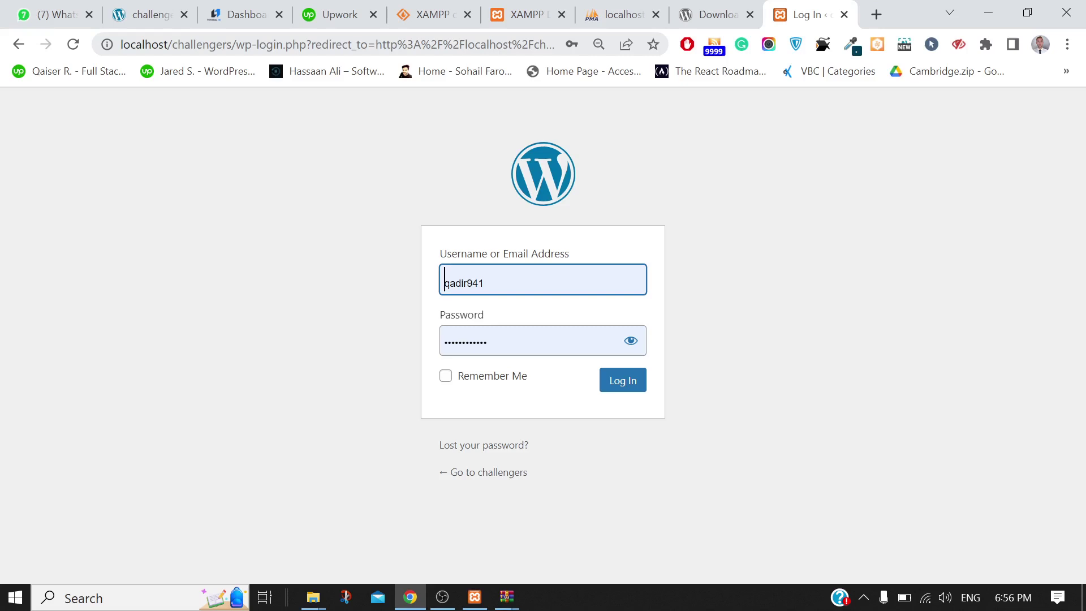
left_click(459, 378)
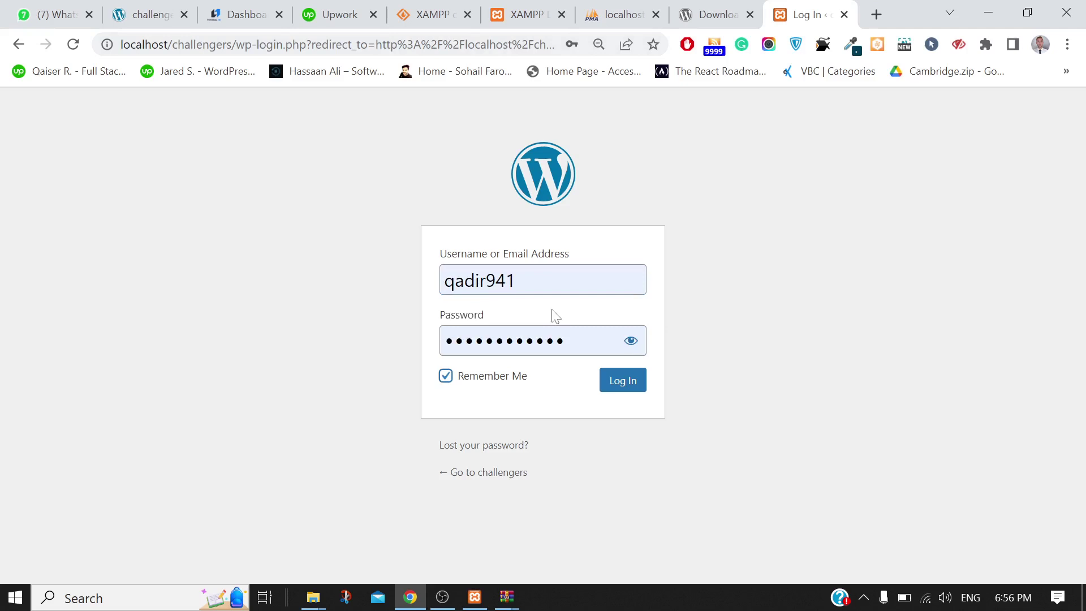
left_click(622, 397)
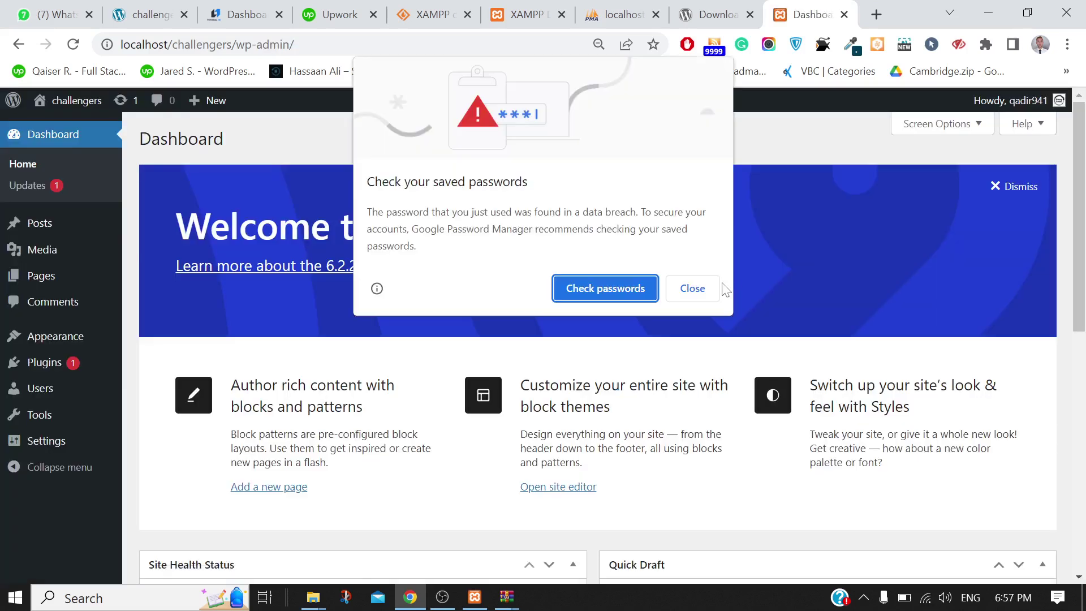
Select the Post name (/%postname%/) permalink structure in Settings > Permalinks and save it
left_click(703, 291)
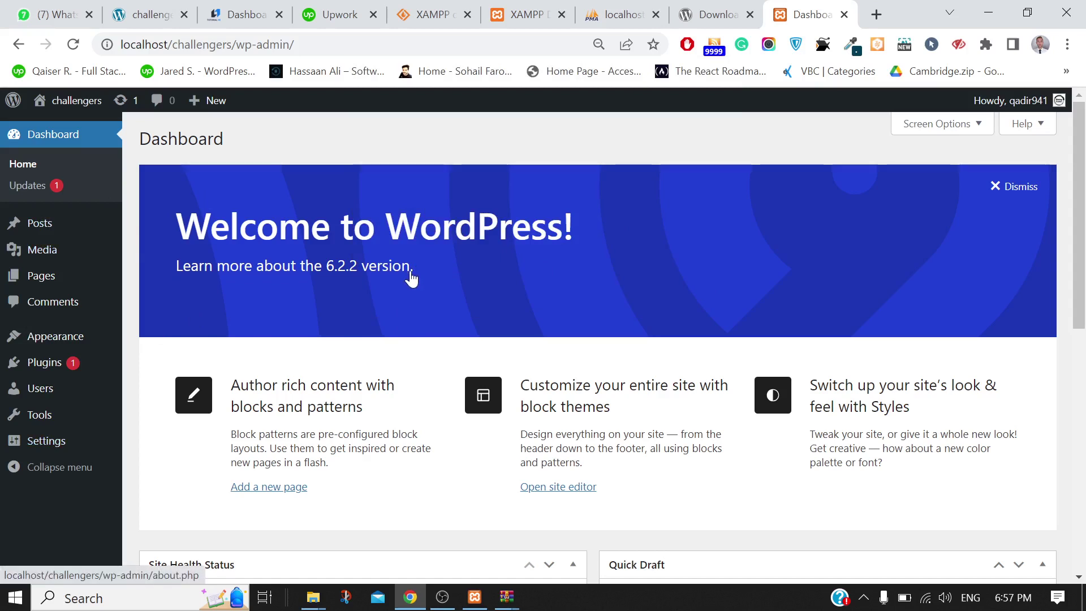
mouse_move(49, 443)
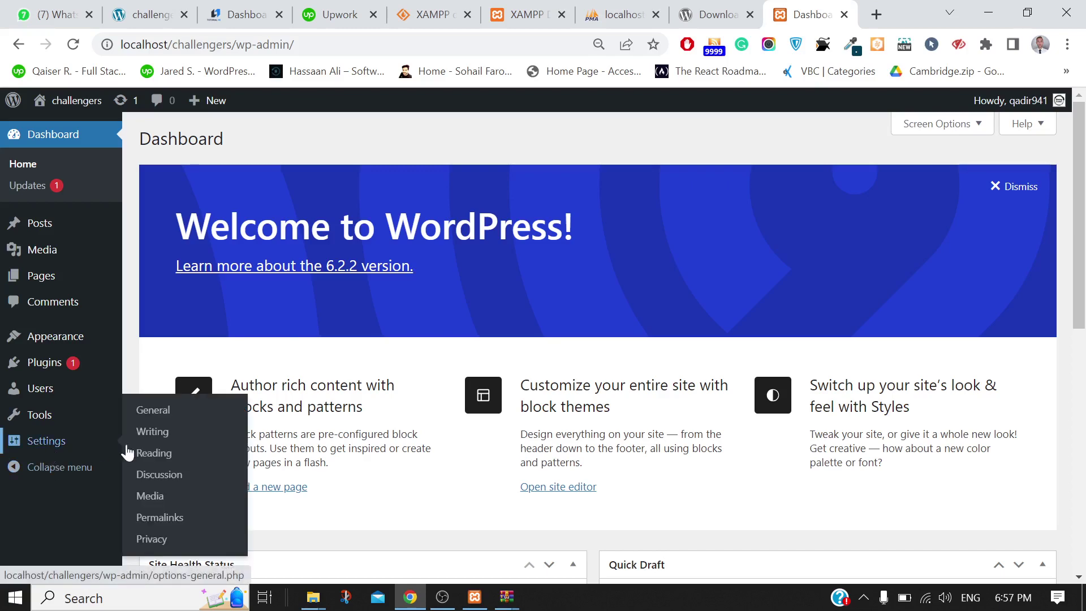
left_click(153, 518)
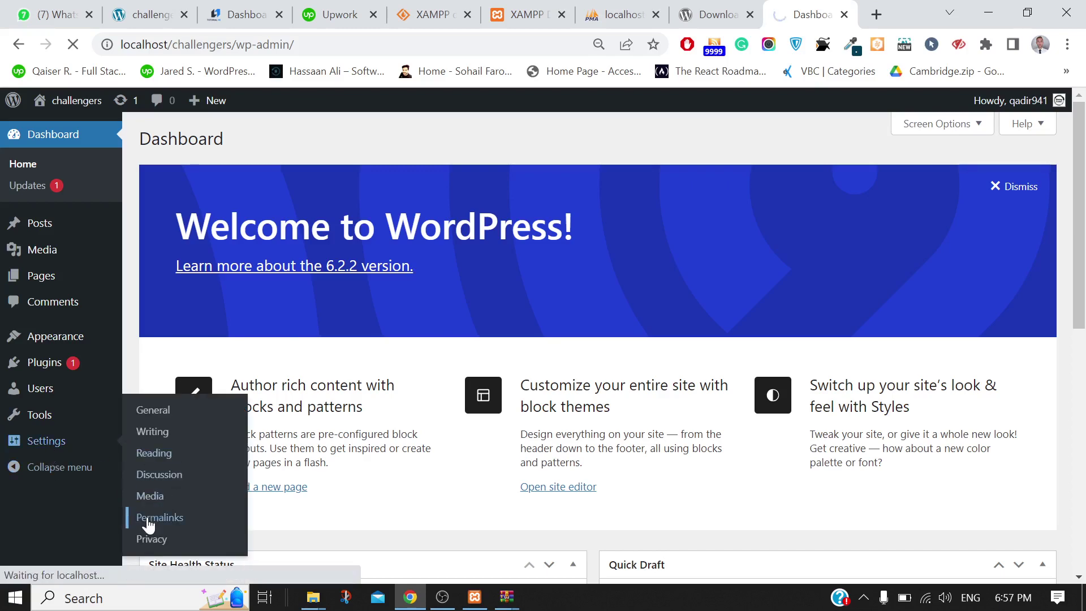
scroll(555, 427, "down", 3)
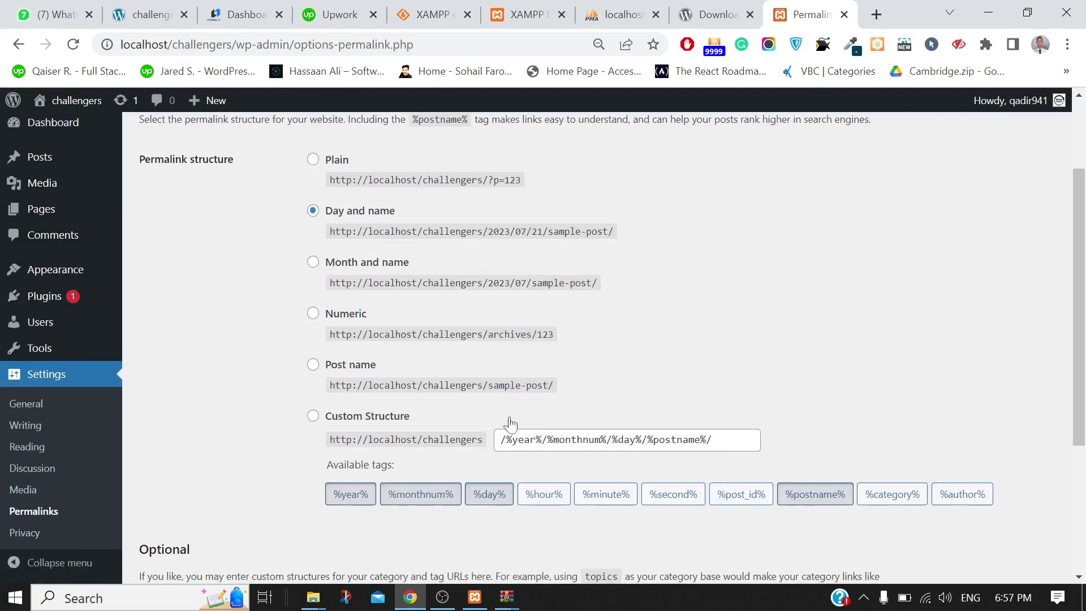
left_click(315, 367)
scroll(758, 354, "down", 2)
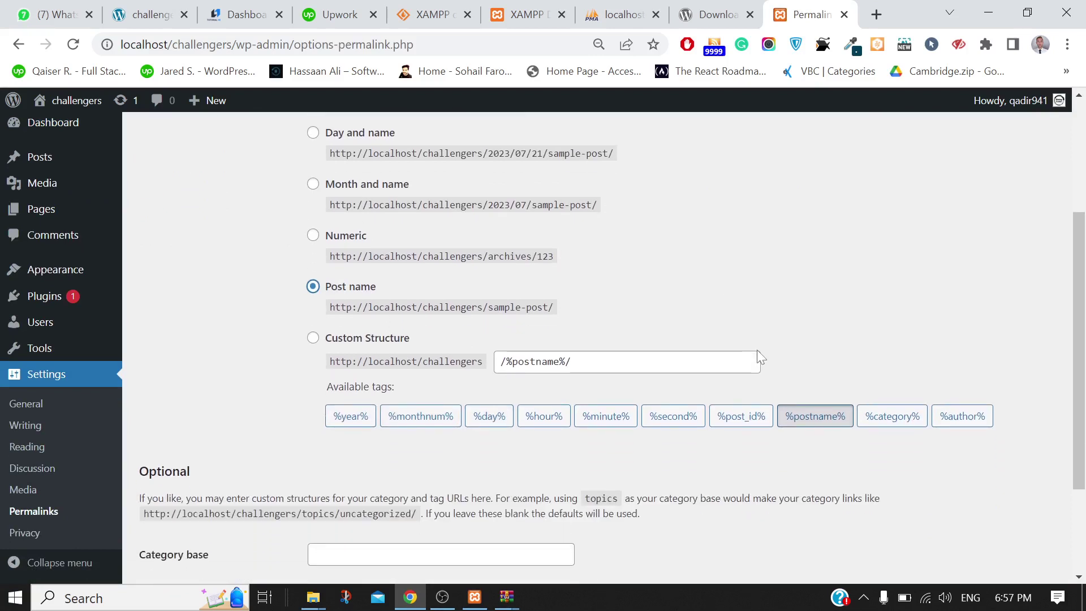
scroll(757, 353, "down", 3)
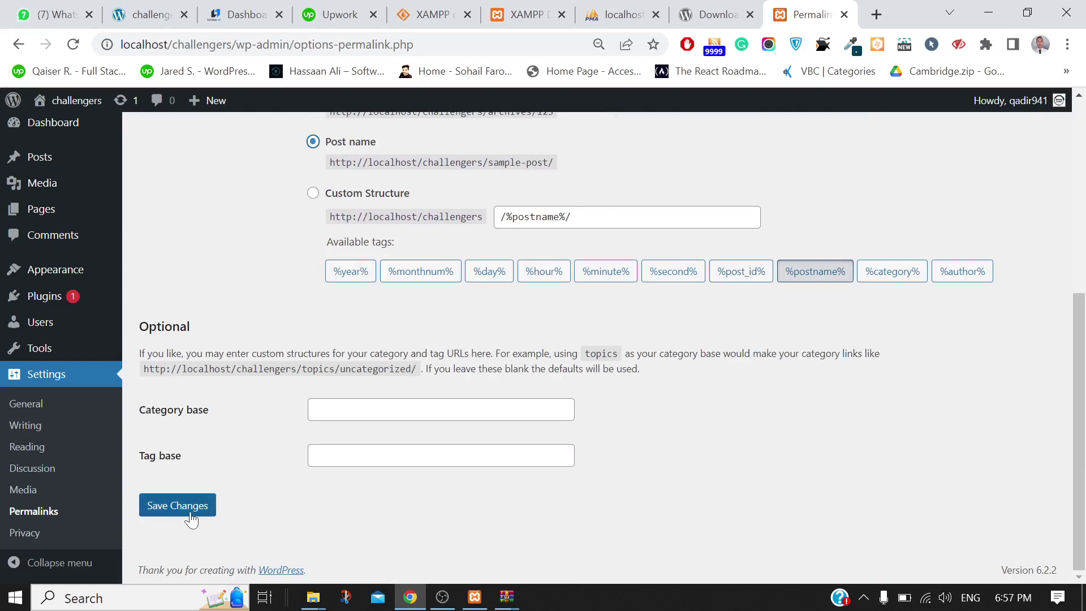
left_click(191, 517)
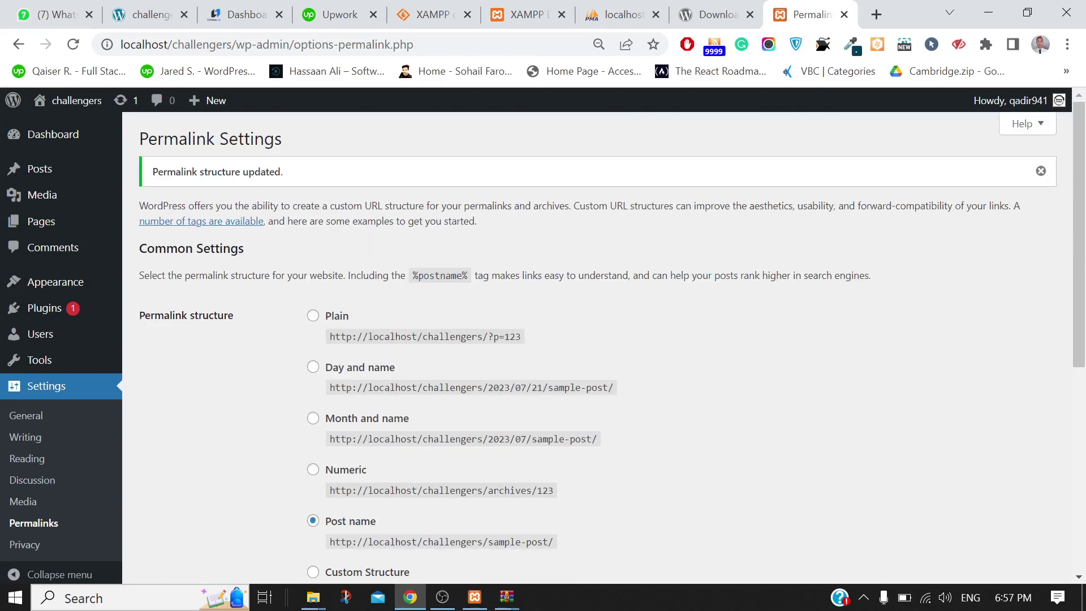
scroll(487, 340, "down", 5)
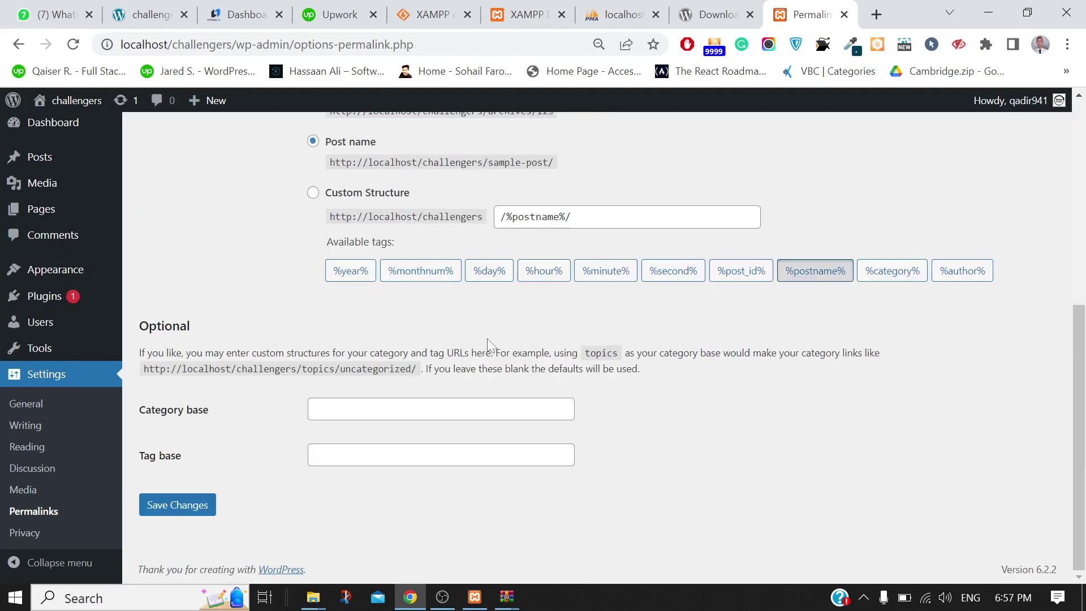
left_click(188, 506)
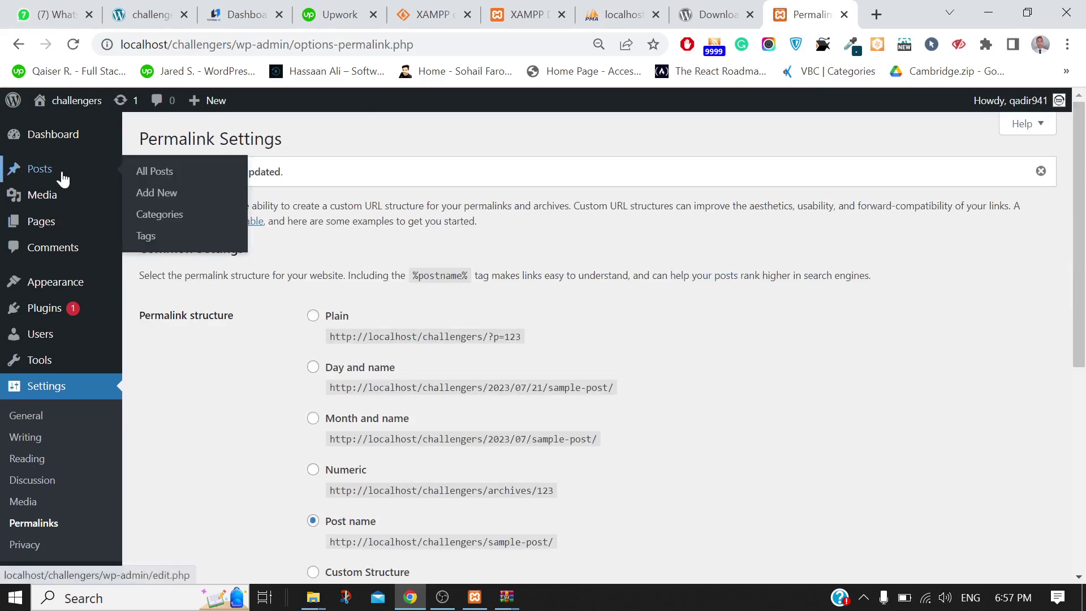
Reload the challengers Permalink Settings page
left_click(73, 45)
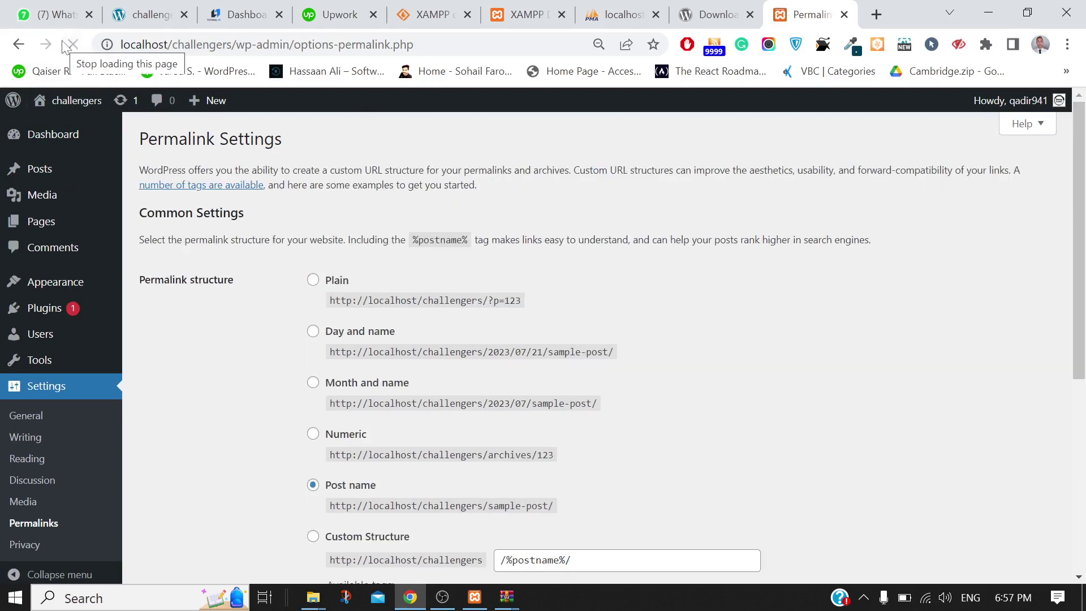
mouse_move(9, 295)
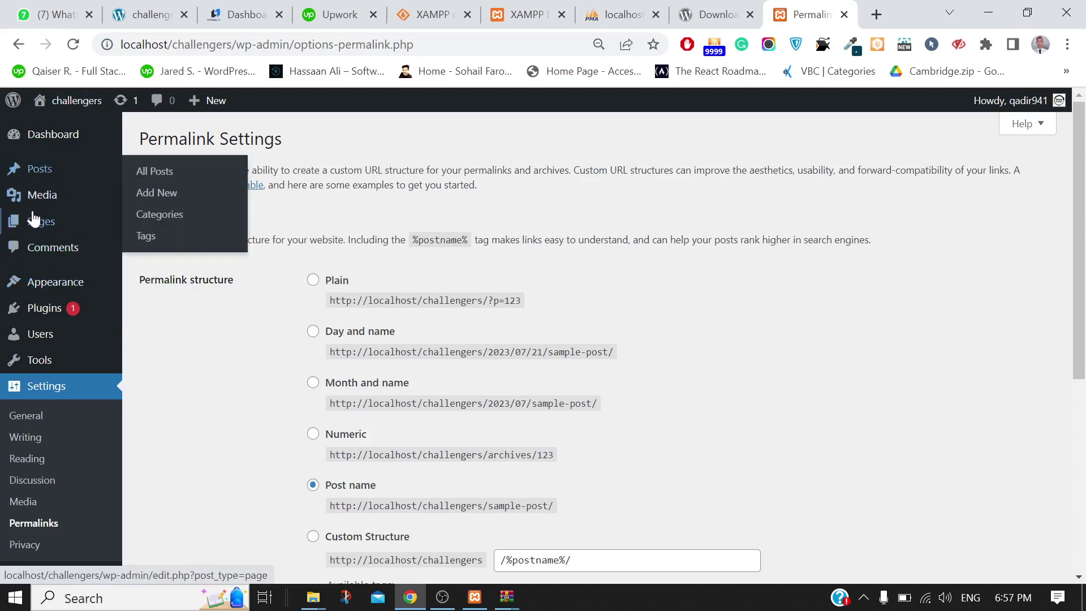
mouse_move(32, 233)
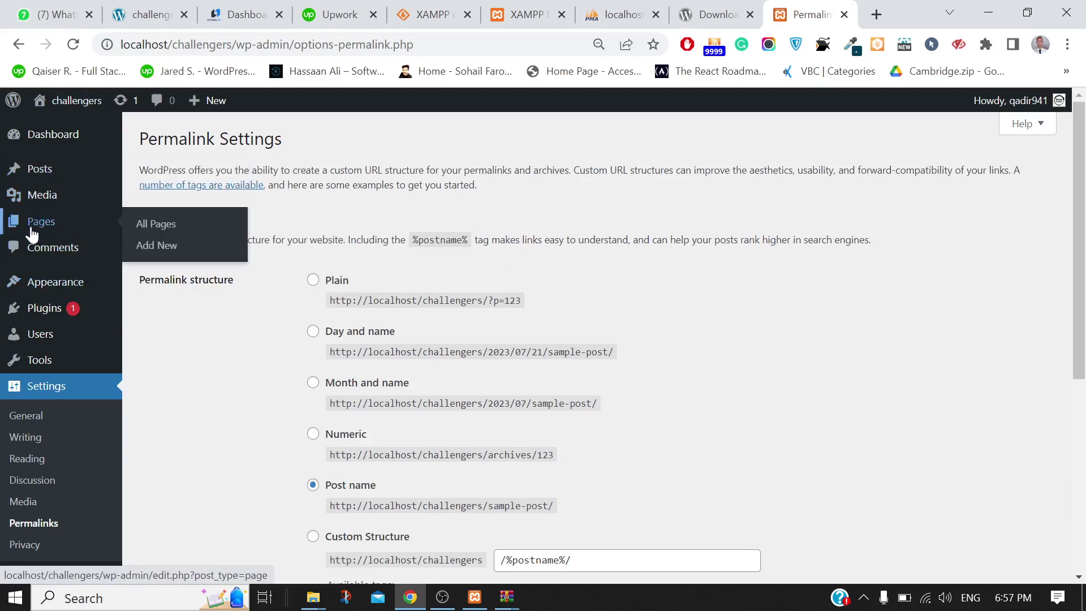
mouse_move(38, 287)
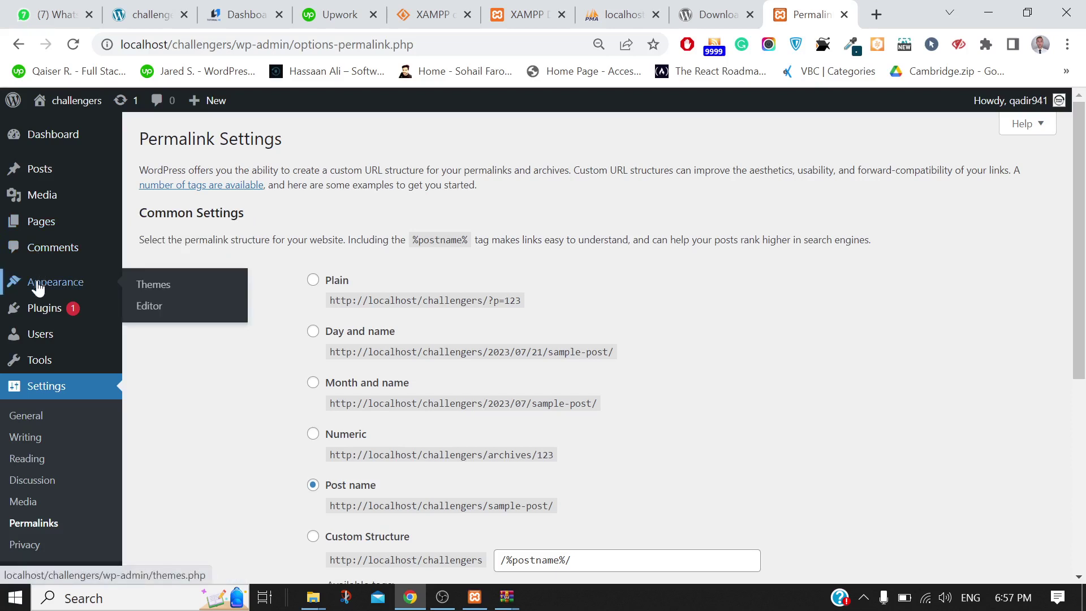
mouse_move(38, 306)
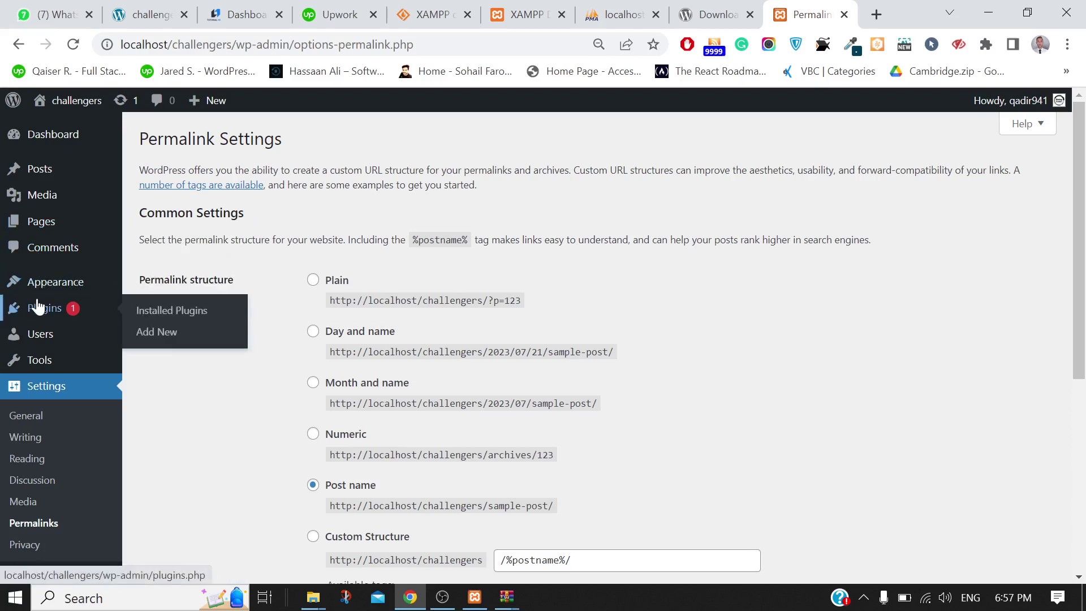
Look over the Tutorial Hero dashboard, Upwork and a new tab, then open Appearance > Themes
left_click(240, 7)
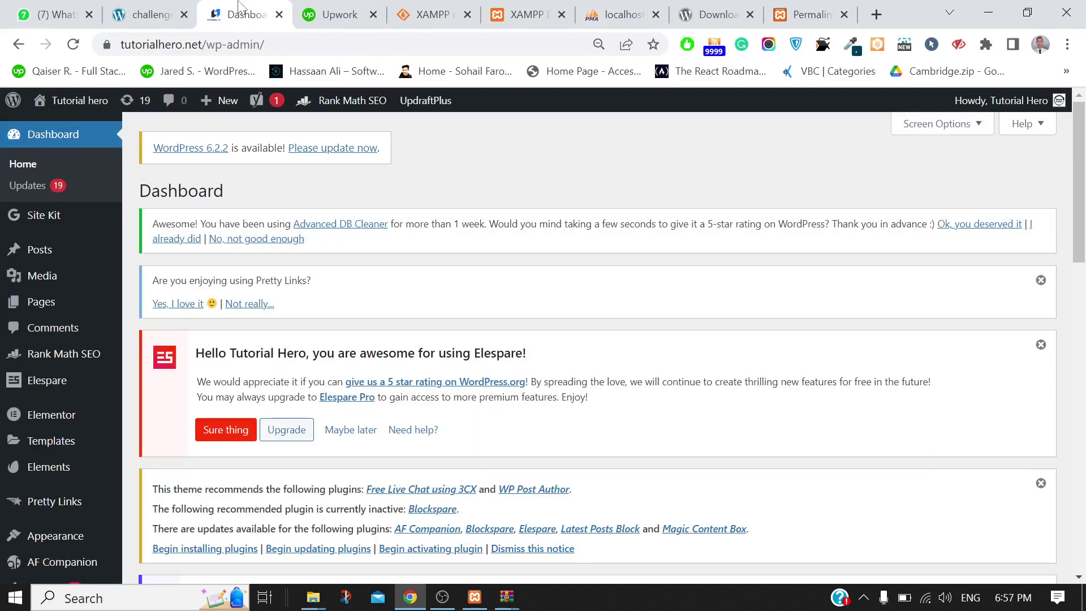
left_click(150, 15)
left_click(243, 15)
left_click(348, 14)
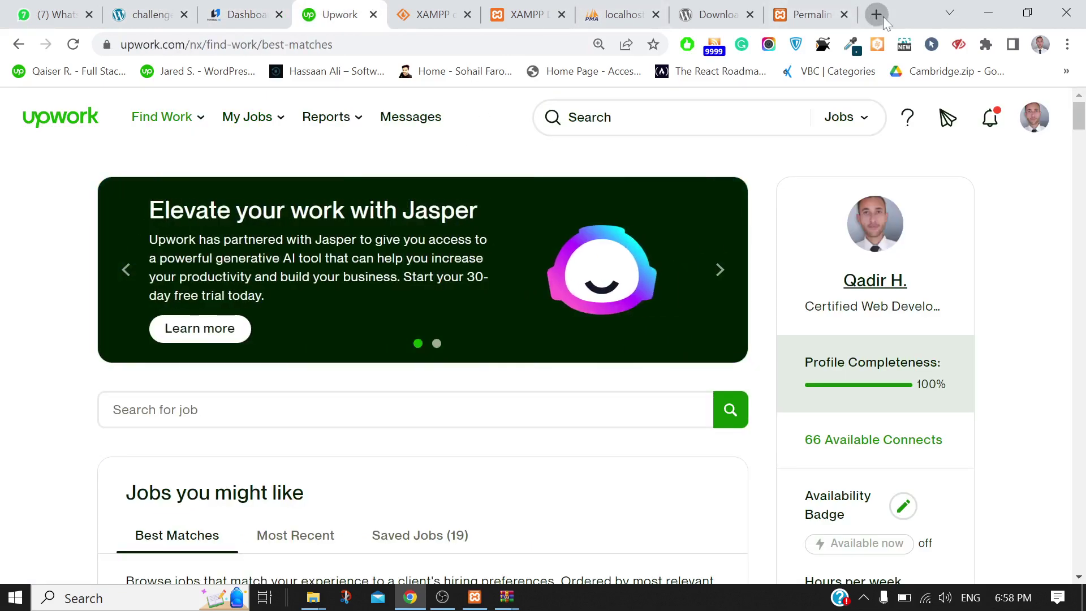
left_click(883, 15)
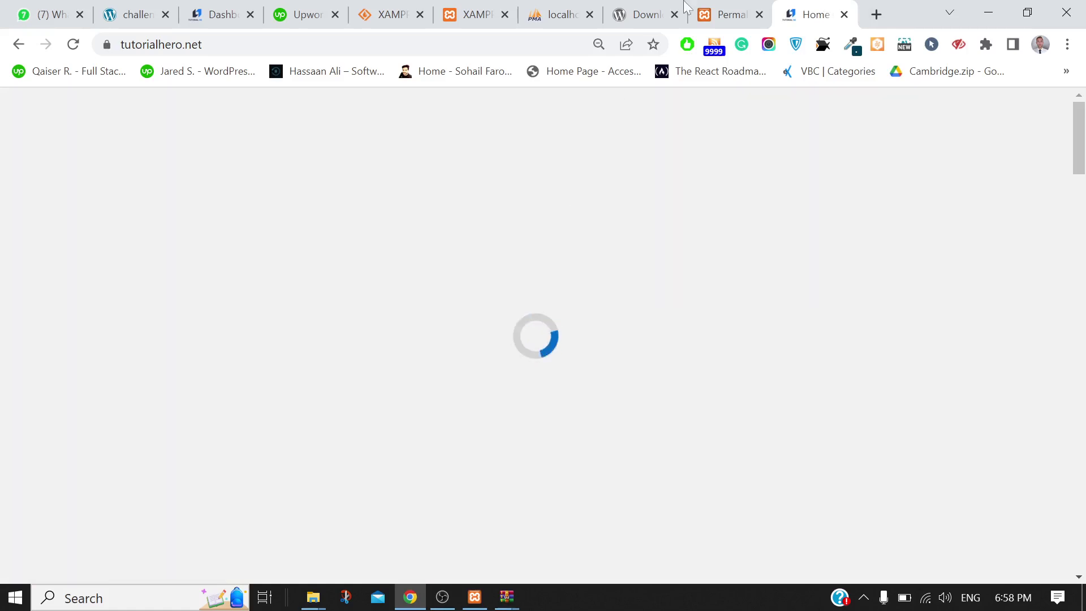
left_click(718, 6)
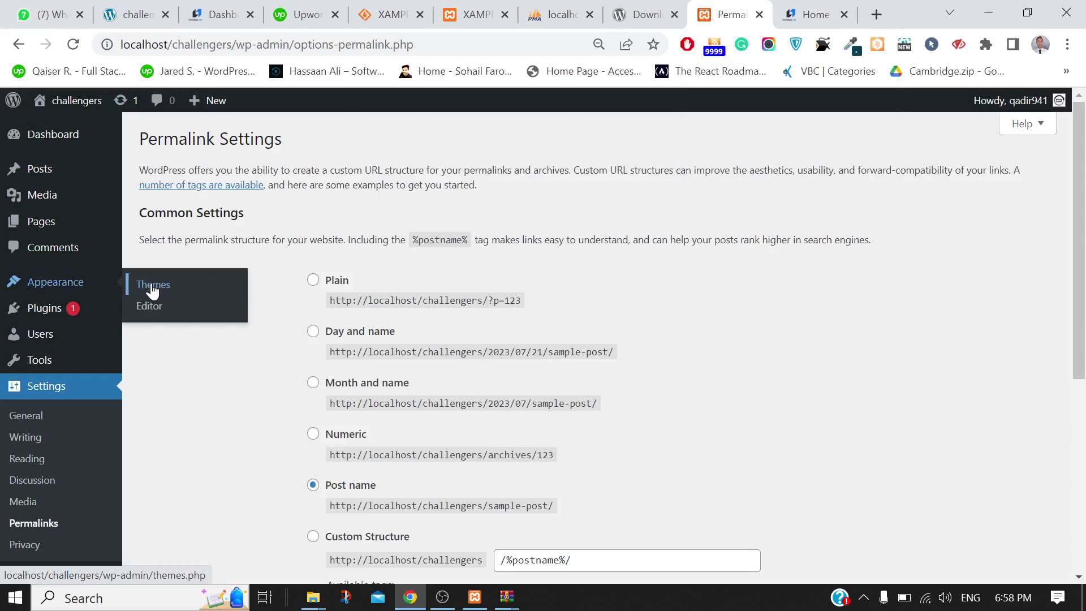
left_click(152, 287)
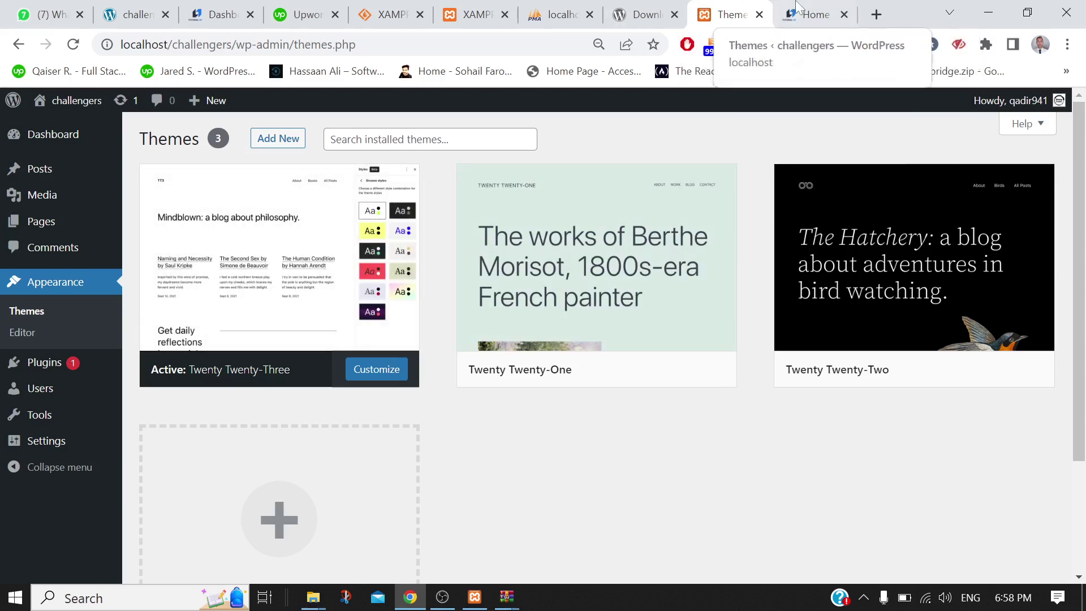
Bring the WordPress.org download tab to the front
left_click(648, 14)
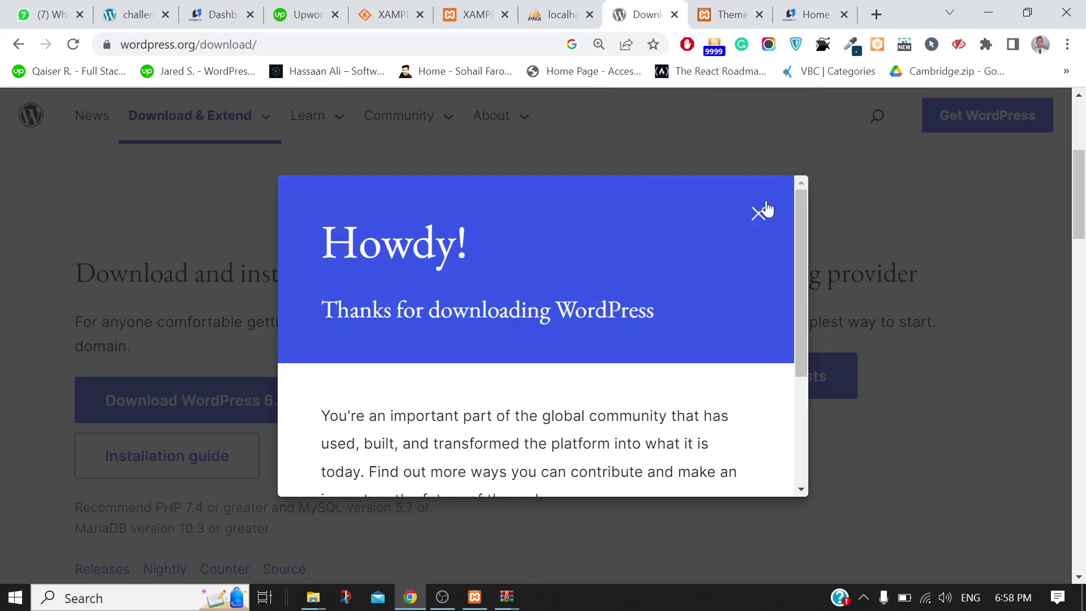
Dismiss the thanks-for-downloading popup and open the WordPress.org themes directory
left_click(757, 213)
scroll(388, 300, "up", 5)
mouse_move(189, 122)
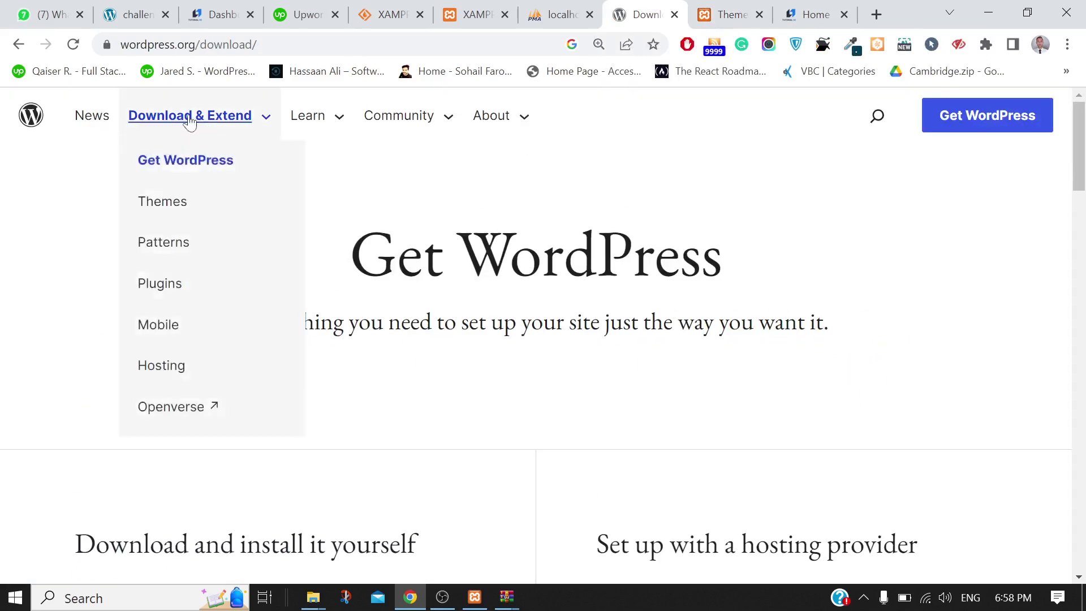
left_click(166, 209)
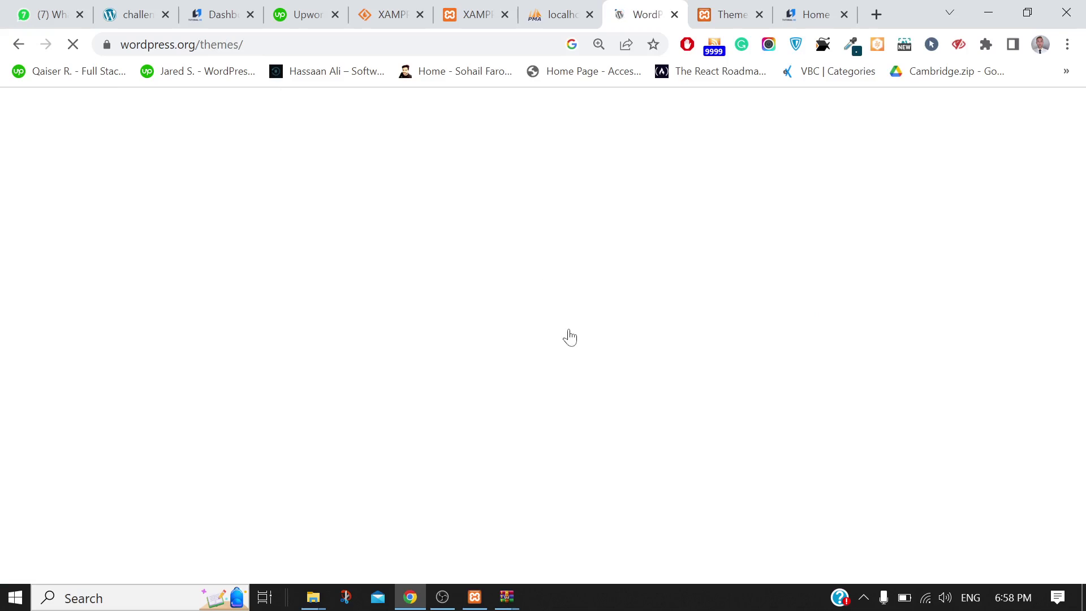
Download Astra as astra.4.1.6.zip via IDM and return to the challengers Themes page
scroll(569, 329, "down", 5)
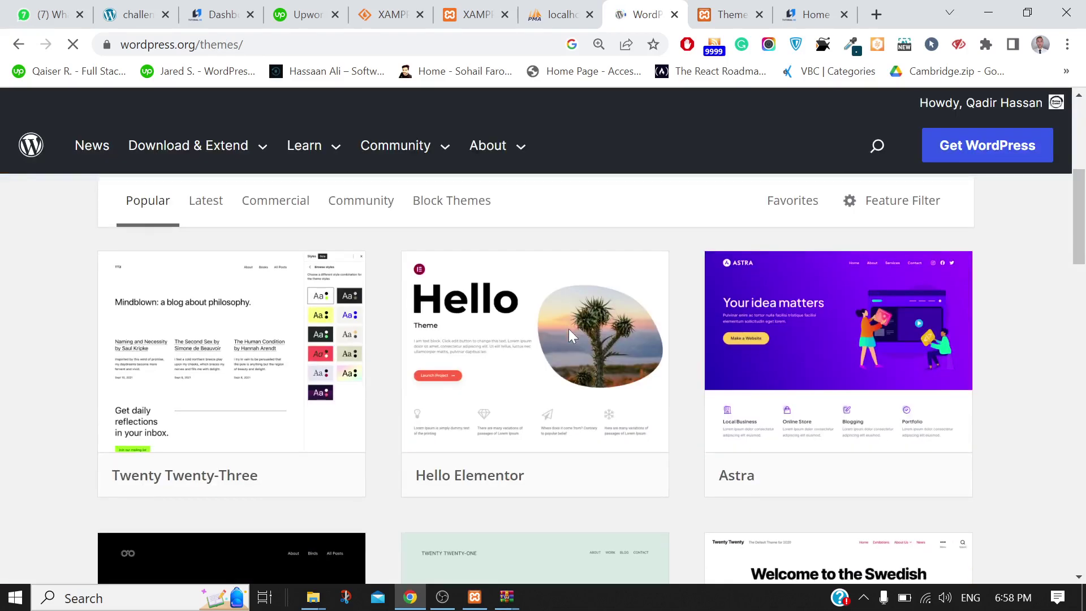
mouse_move(816, 383)
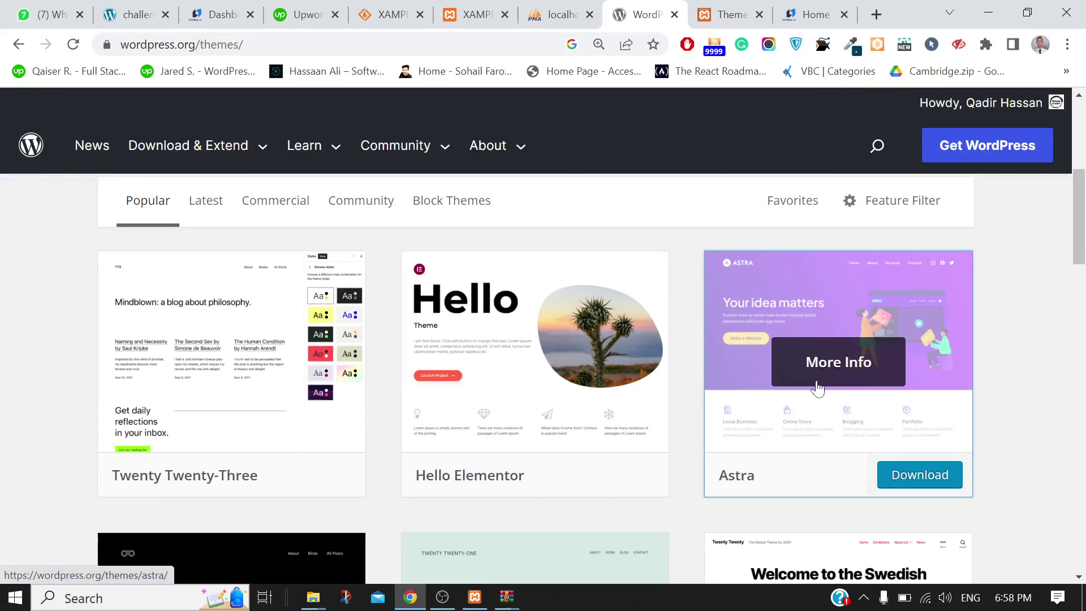
left_click(913, 478)
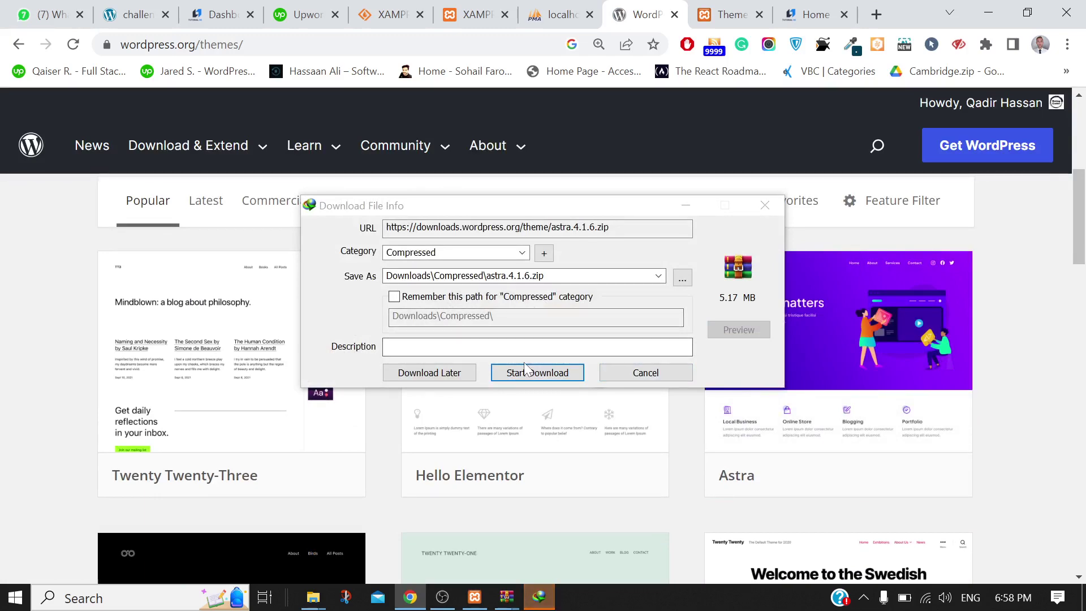
left_click(512, 373)
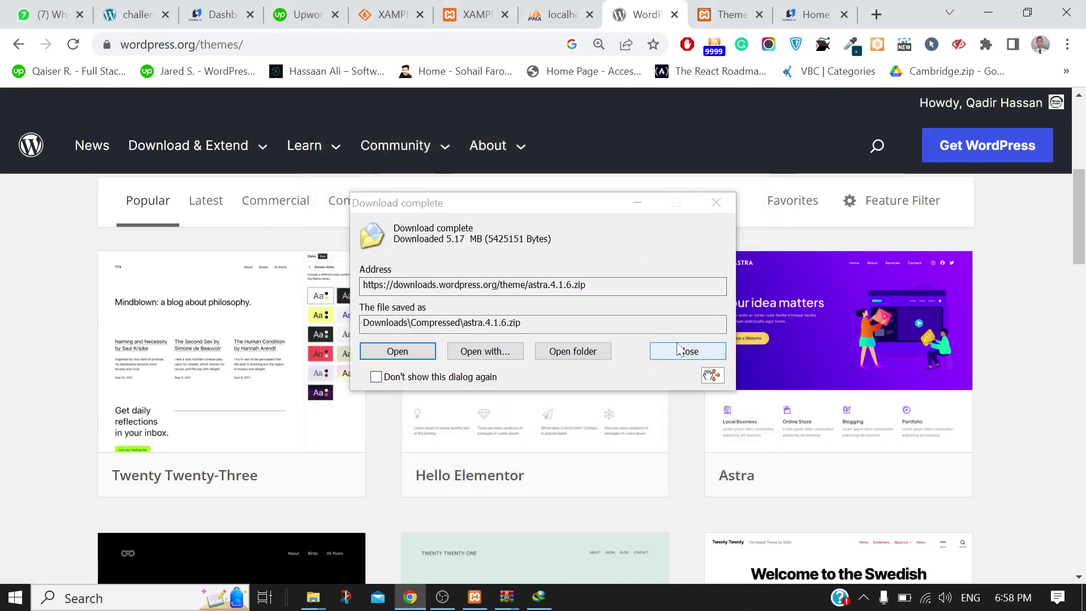
left_click(688, 351)
left_click(732, 14)
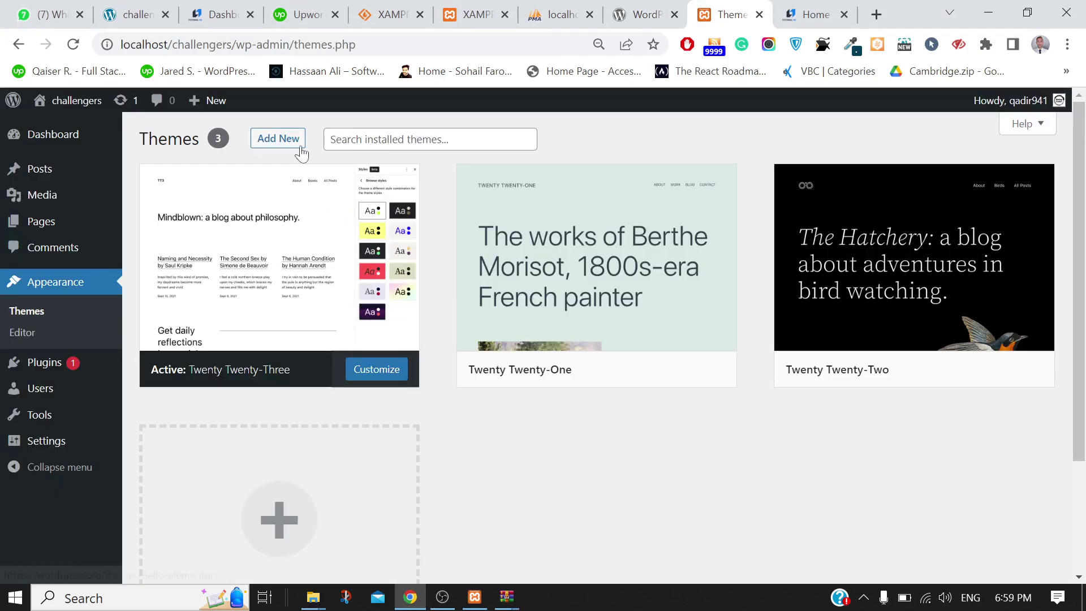
Open Add New from the top of the Themes page
left_click(270, 142)
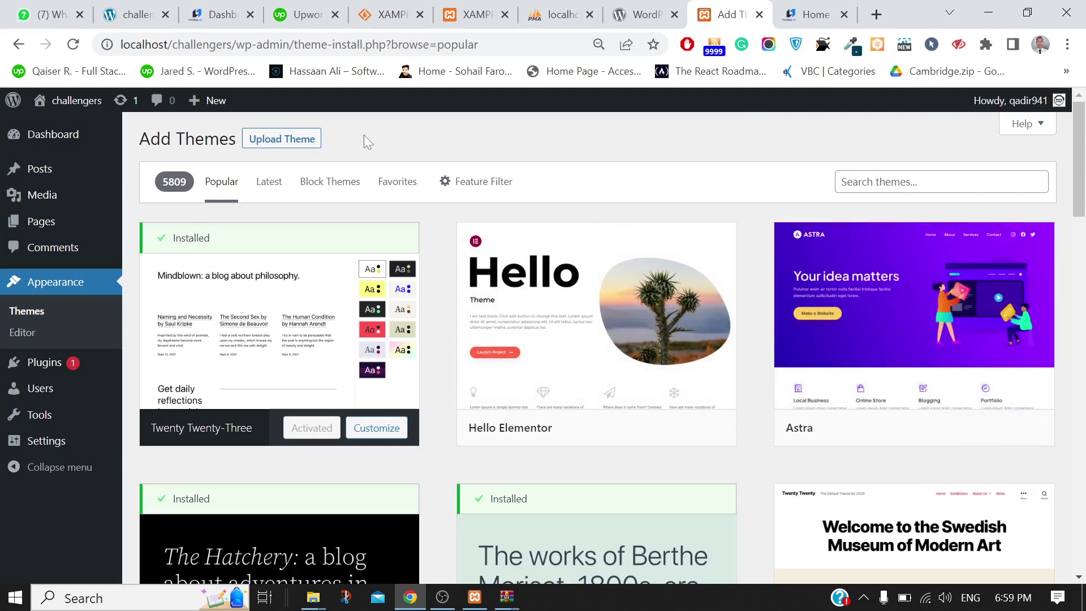
Choose astra.4.1.6.zip from Downloads\Compressed in the Upload Theme form
left_click(264, 148)
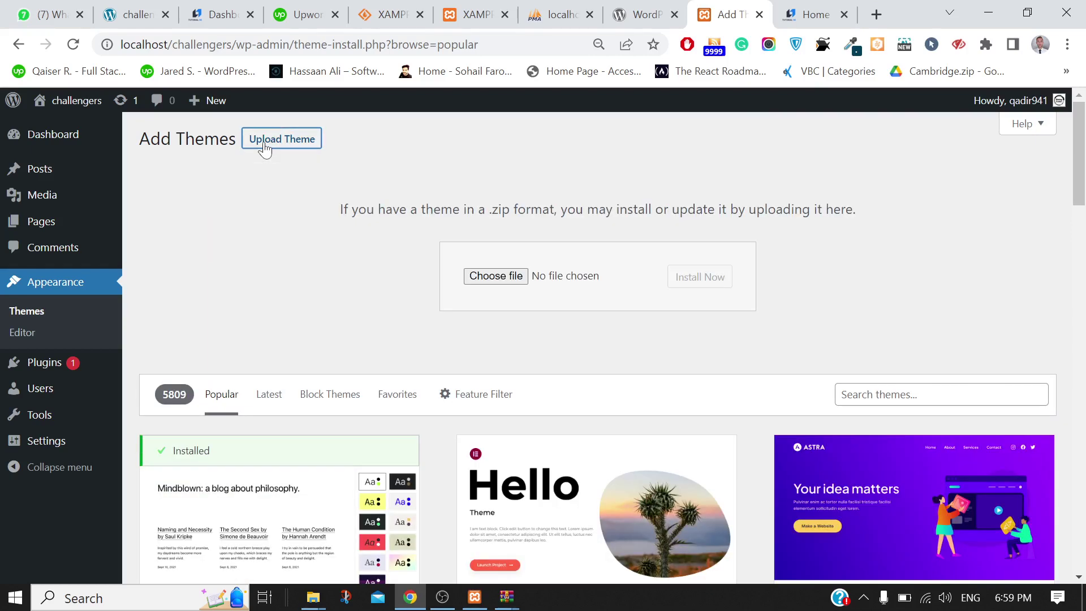
left_click(495, 278)
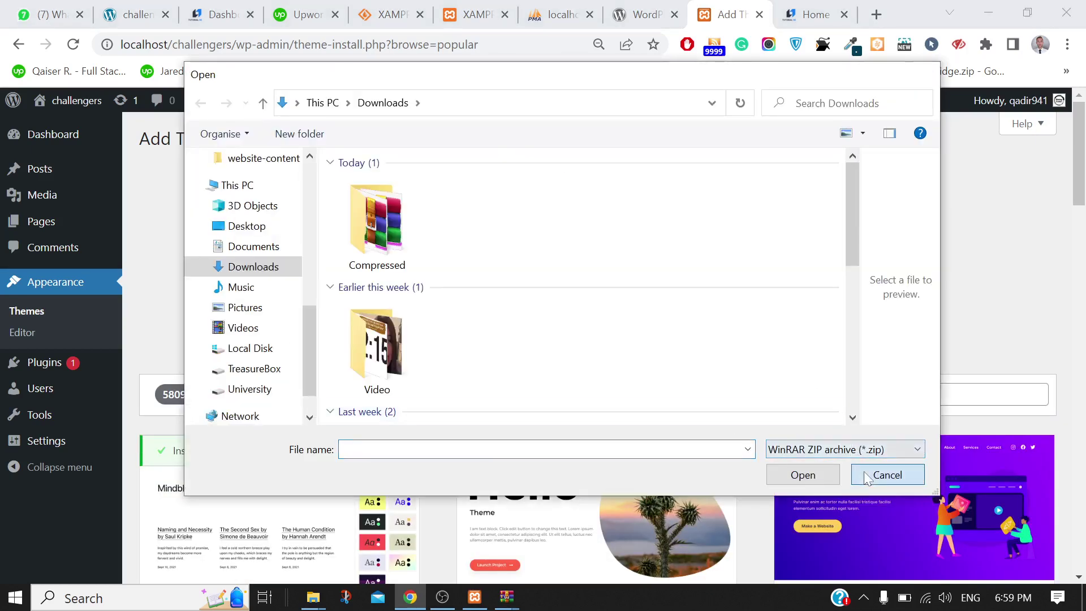
left_click(864, 473)
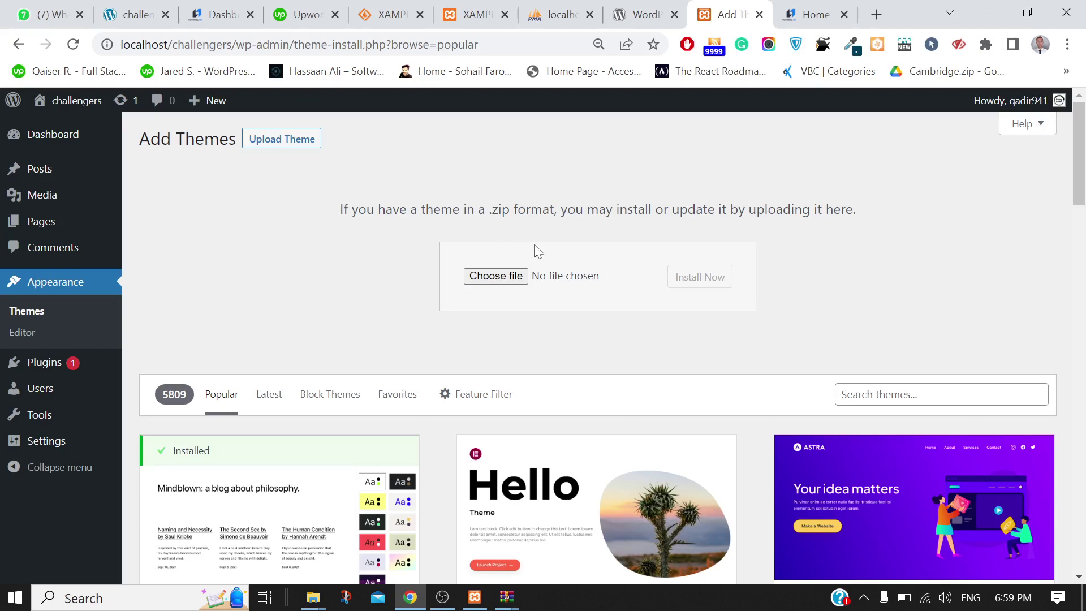
left_click(493, 275)
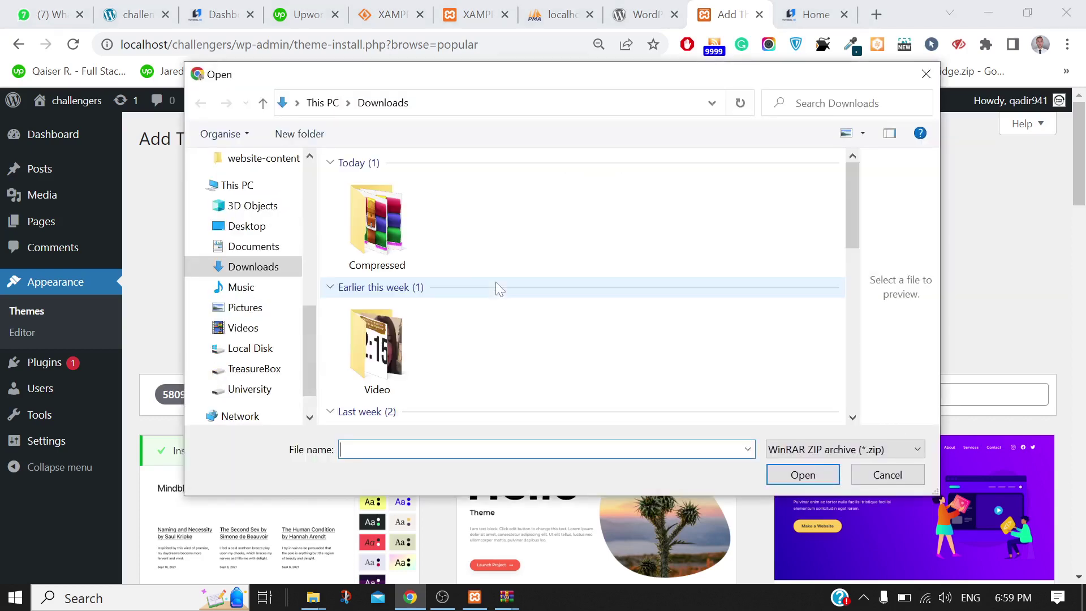
double_click(376, 226)
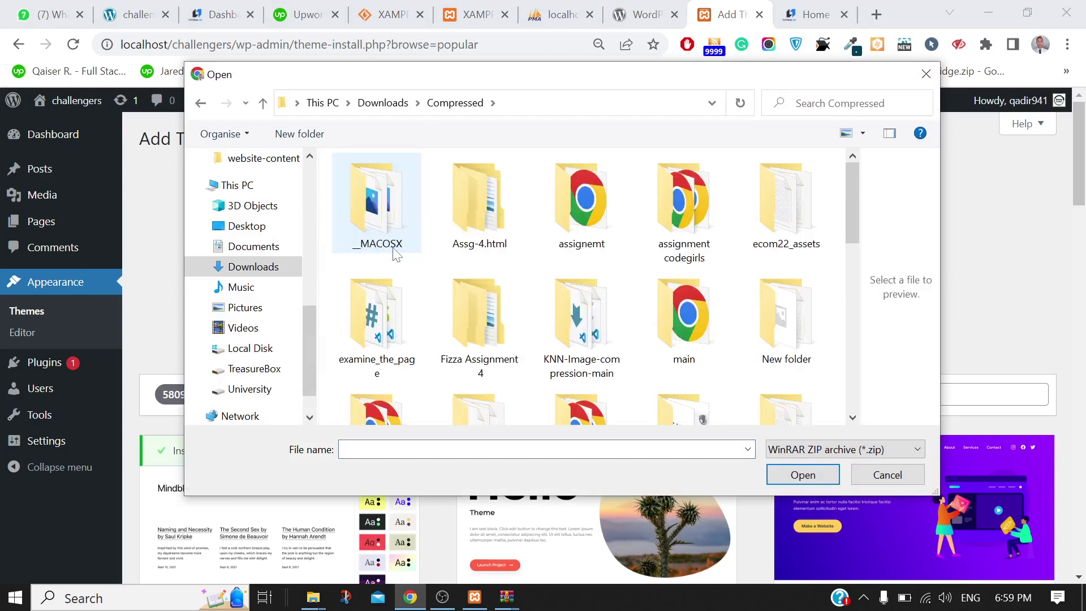
left_click(467, 448)
type("as")
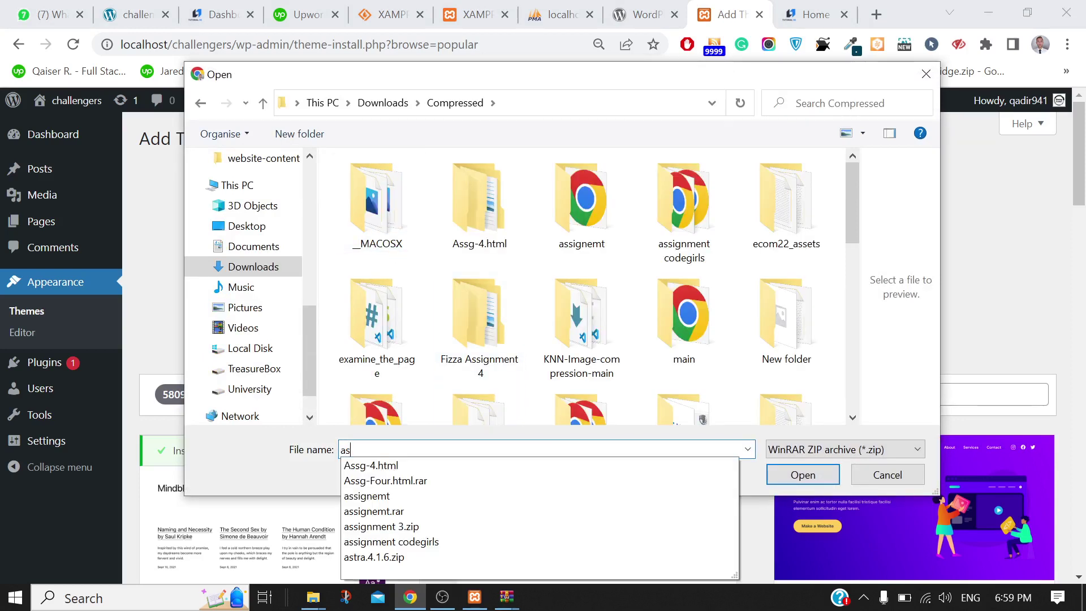
left_click(385, 557)
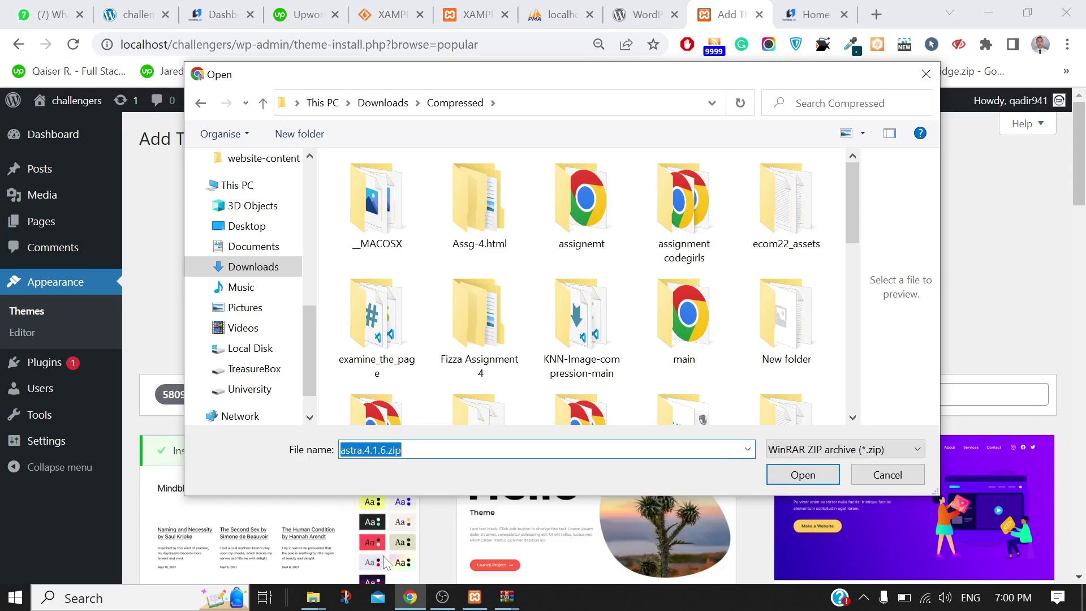
left_click(787, 481)
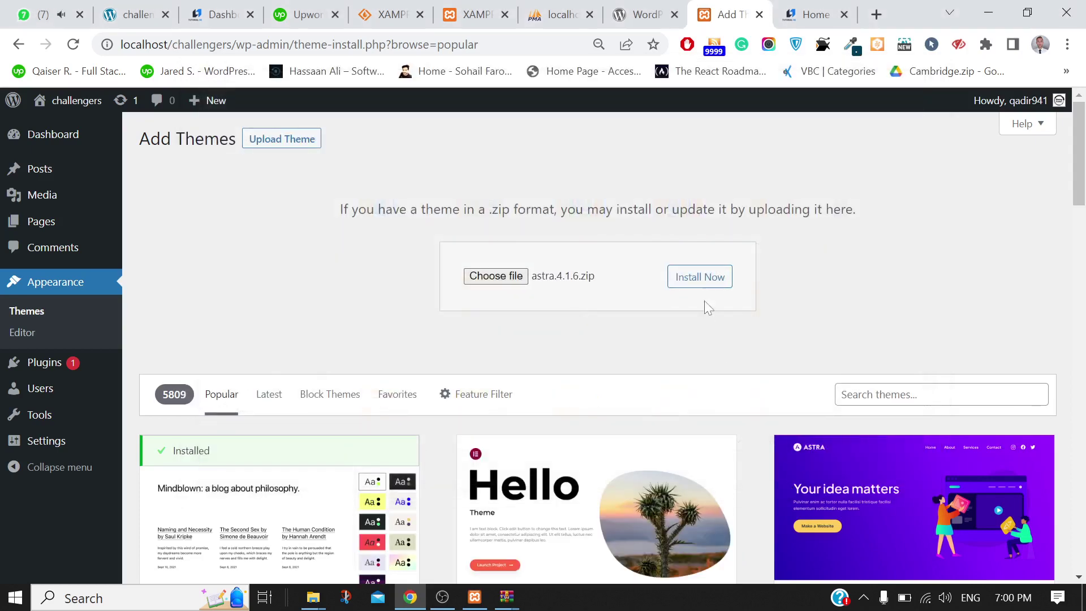
Install and activate Astra 4.1.6, check the Themes page, then switch to the Tutorial Hero tab
left_click(700, 282)
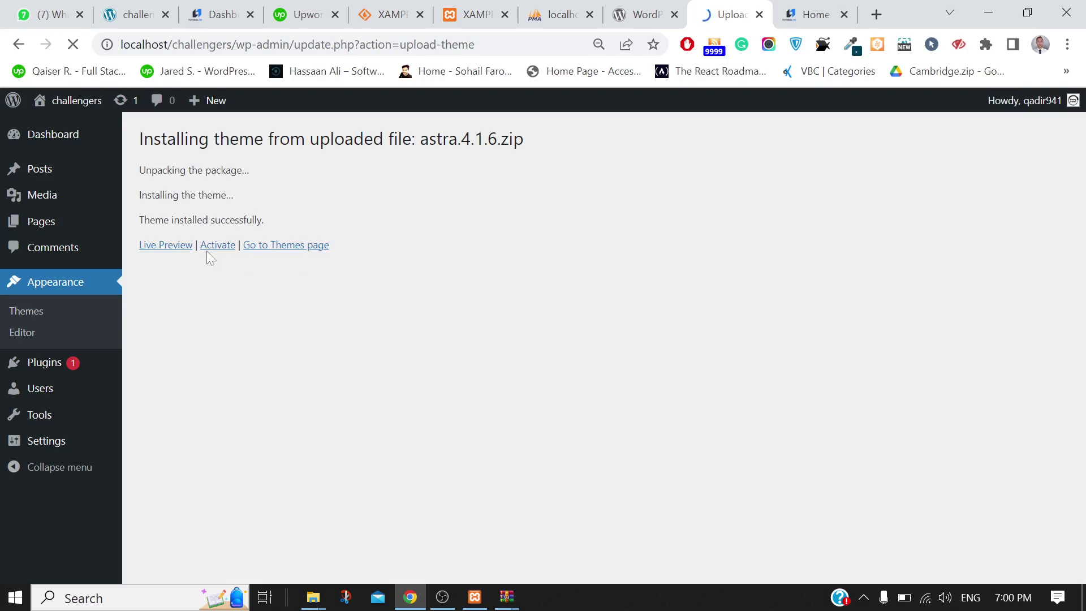
left_click(216, 249)
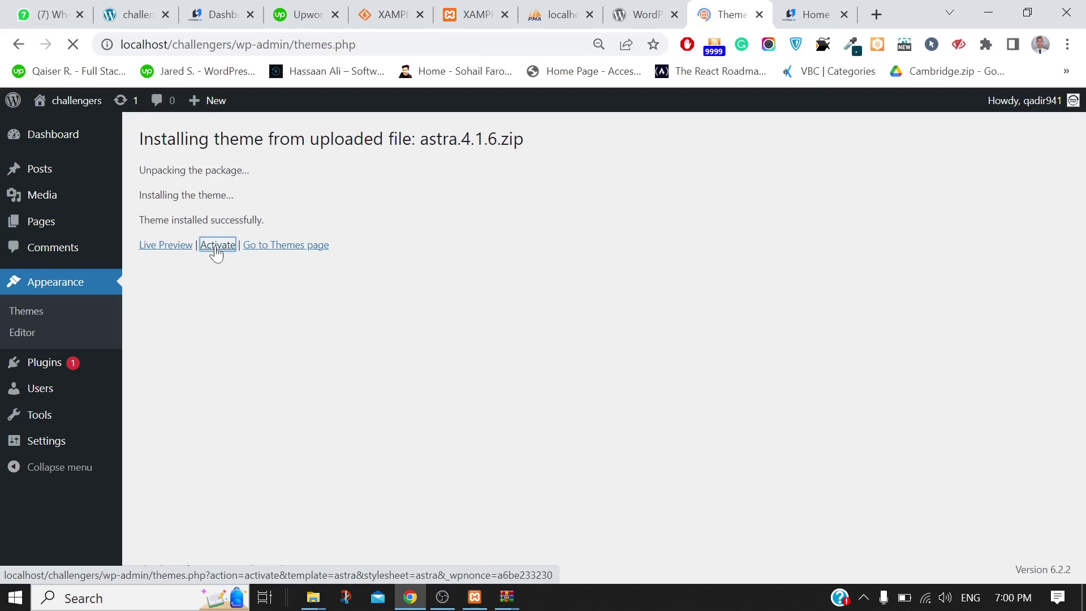
scroll(675, 283, "down", 2)
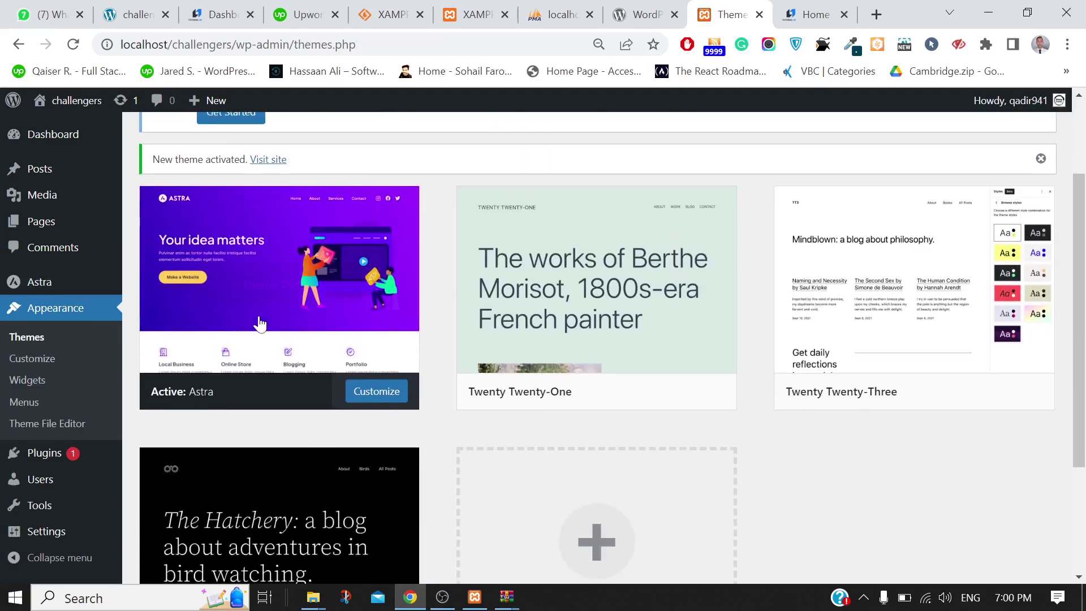
scroll(999, 331, "down", 2)
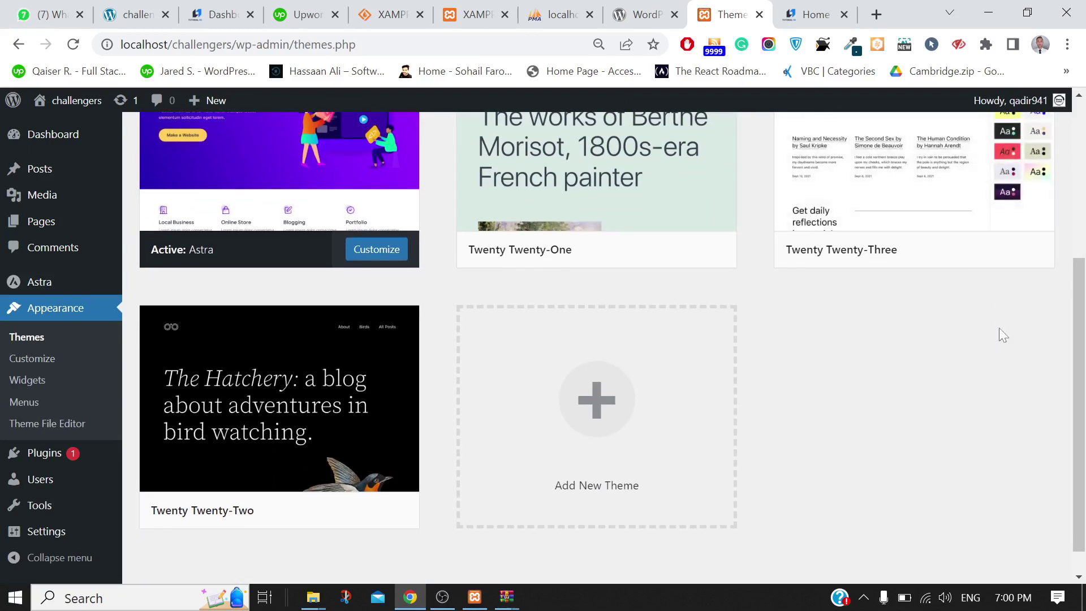
scroll(998, 333, "down", 1)
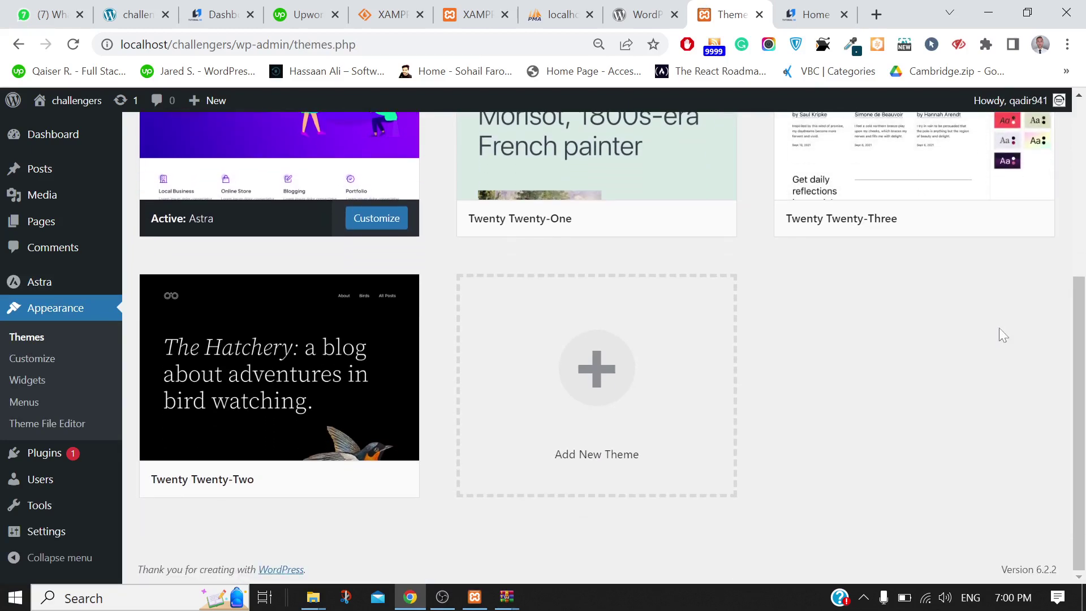
scroll(1046, 277, "up", 3)
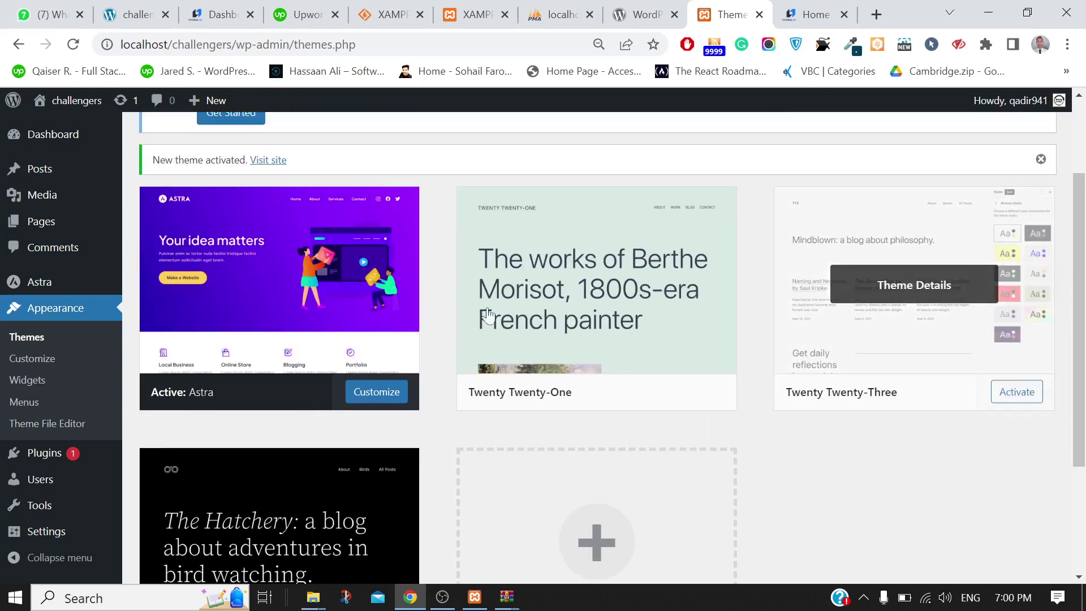
left_click(786, 8)
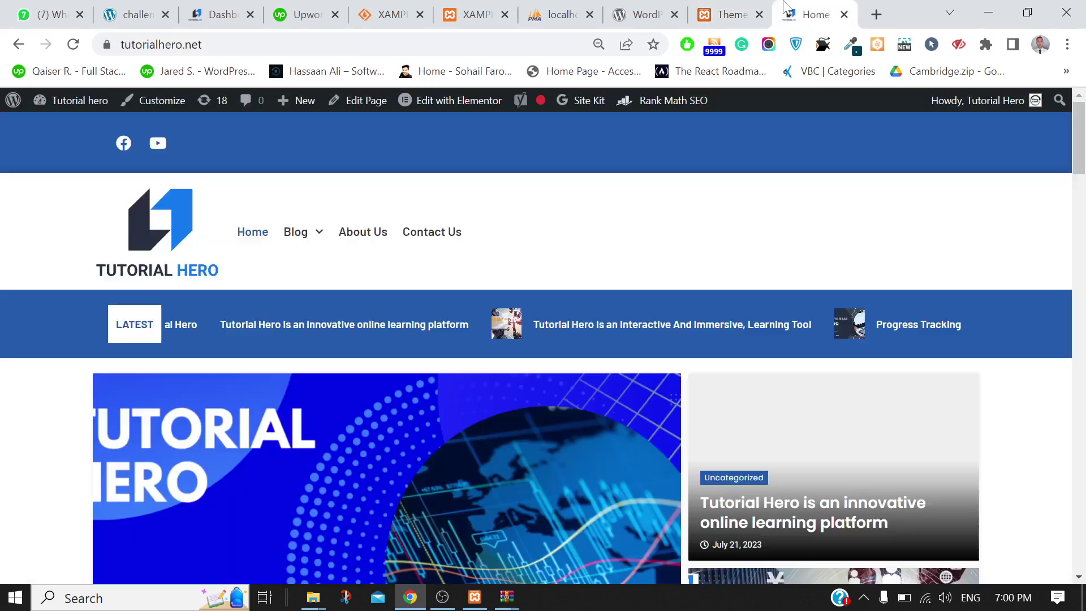
Open the local challengers site at localhost/challengers in a new tab
left_click(865, 18)
type("lo")
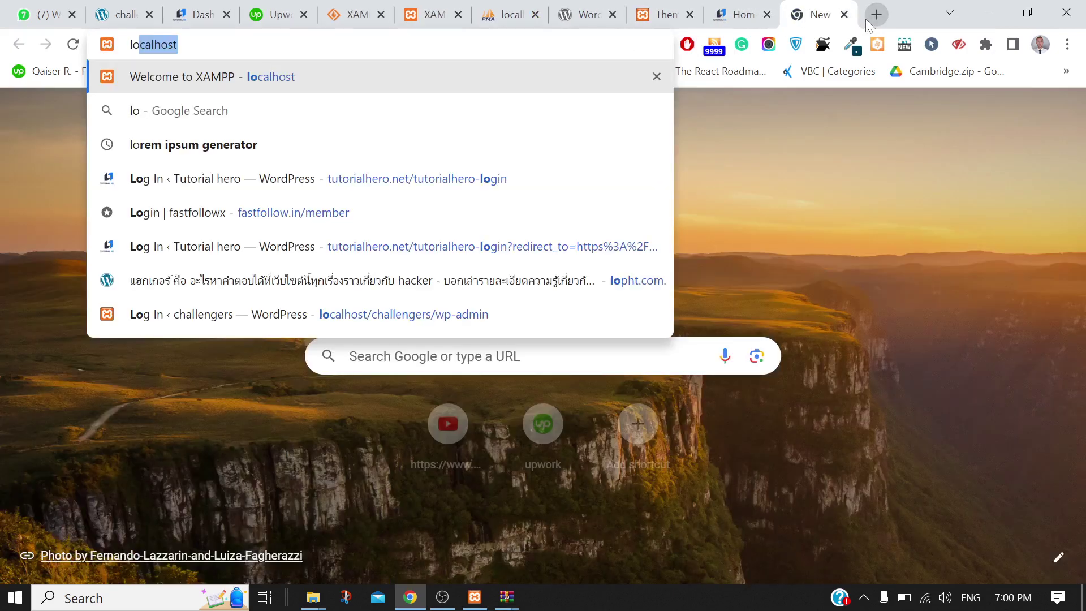
type("calhost/")
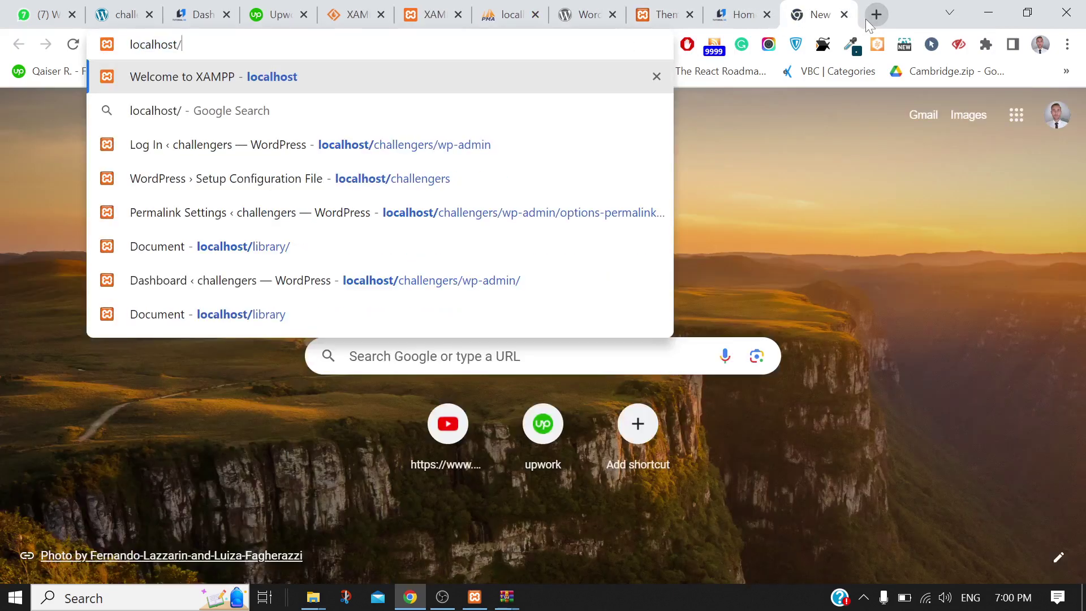
left_click(405, 190)
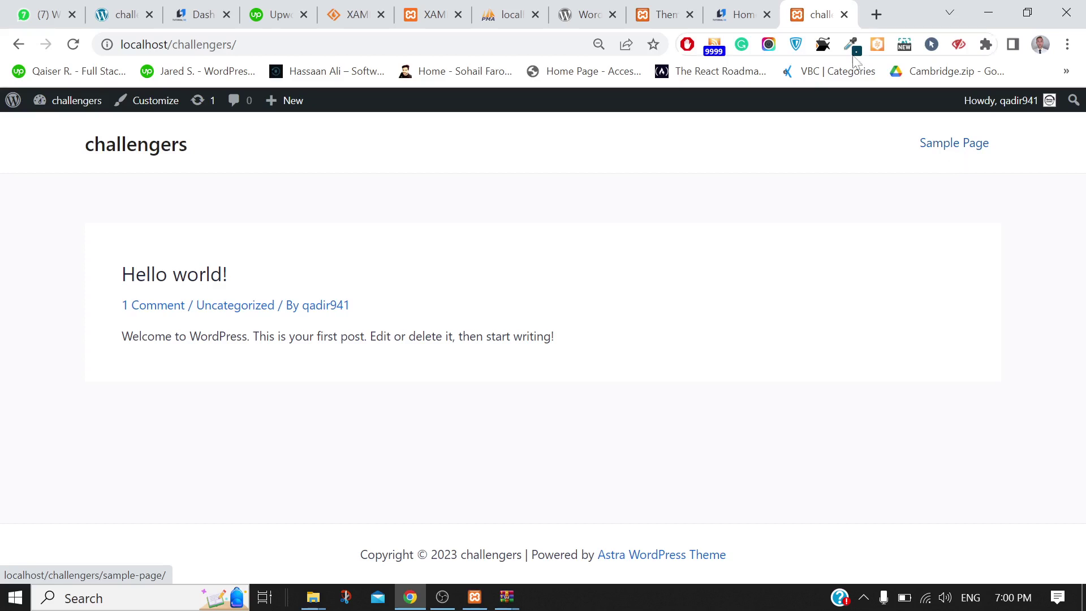
View Tutorial Hero's Contact Us page for reference, then return to the Themes admin tab
left_click(737, 14)
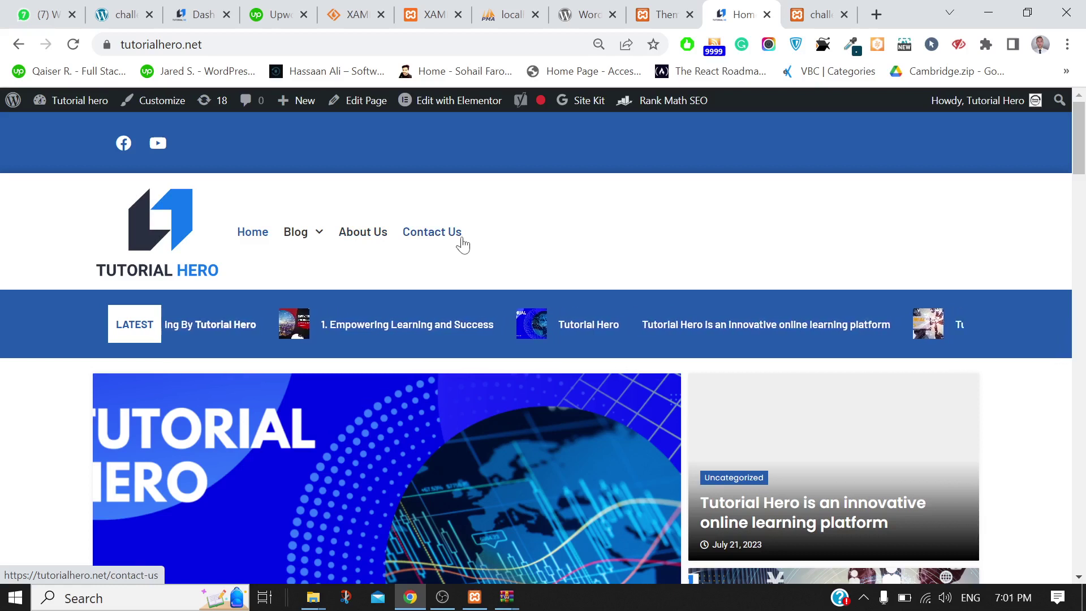
left_click(434, 244)
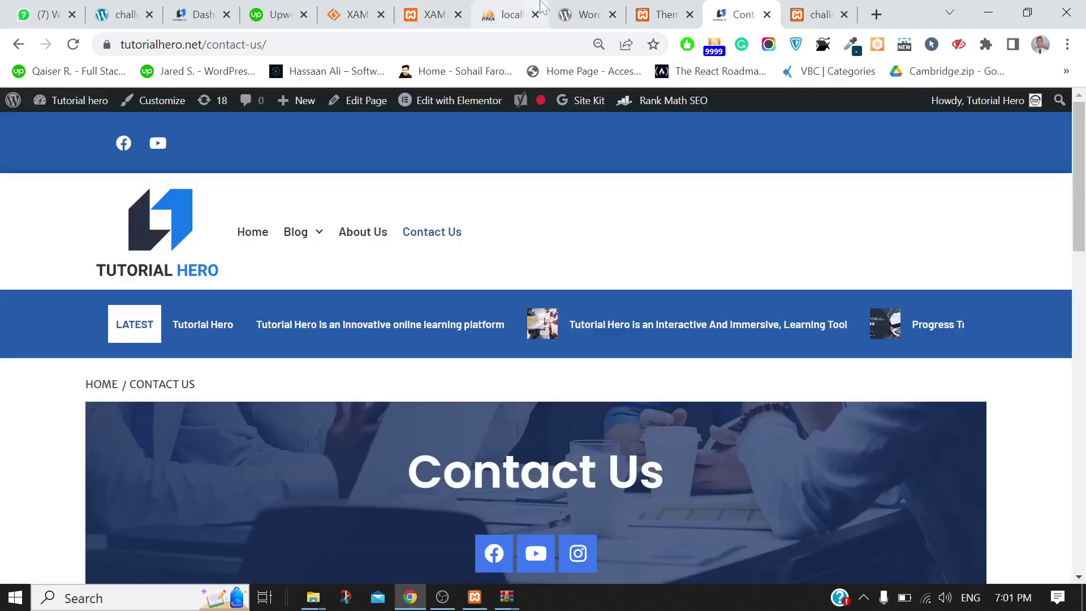
key("ctrl+shift+Tab")
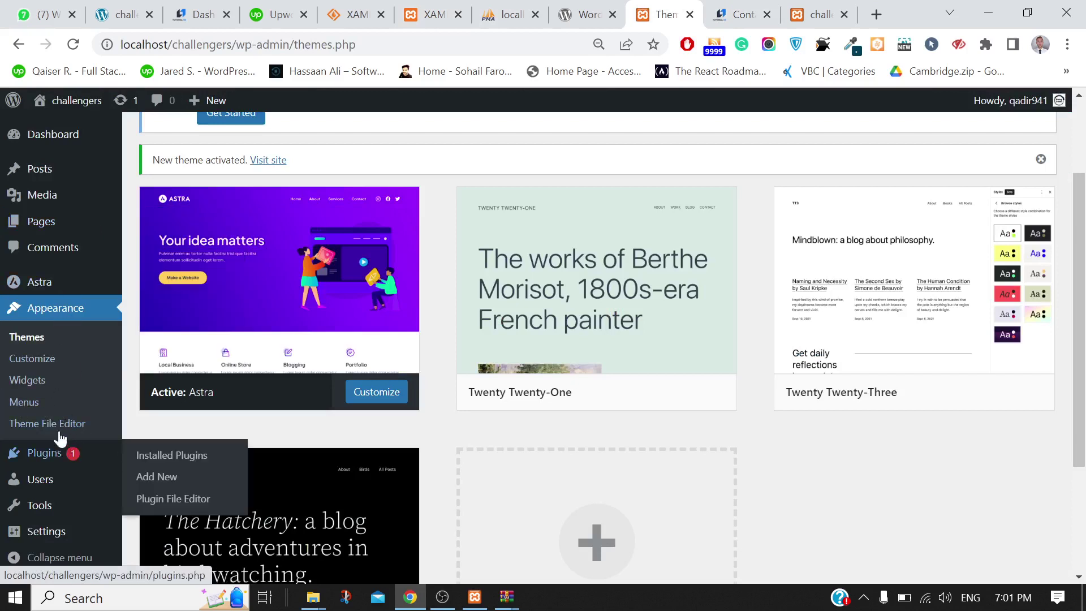
Create a menu named Main Menu assigned to the Primary Menu location
left_click(23, 413)
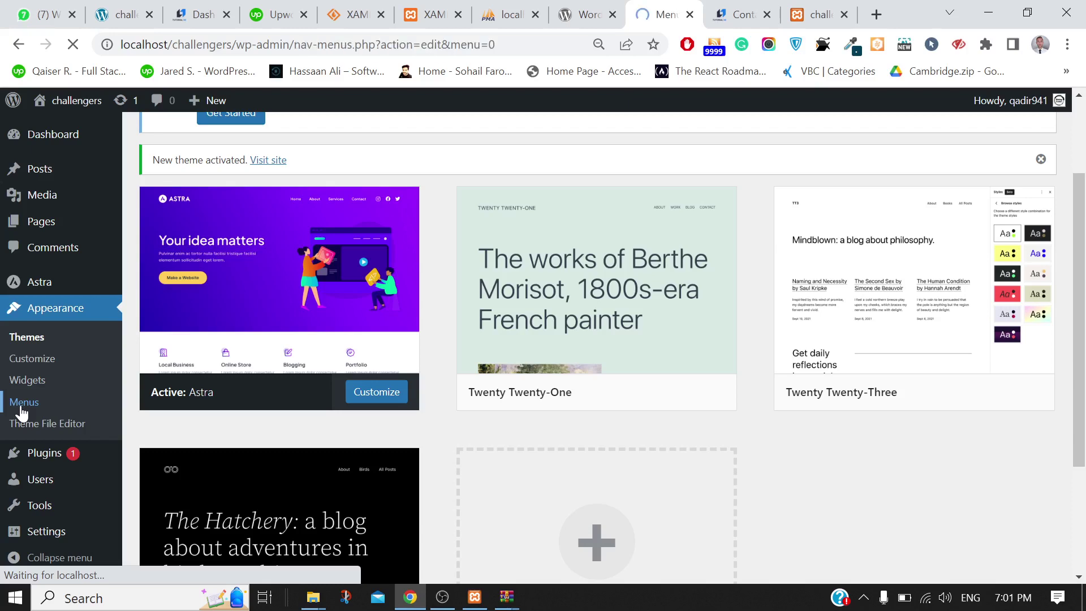
scroll(603, 443, "down", 3)
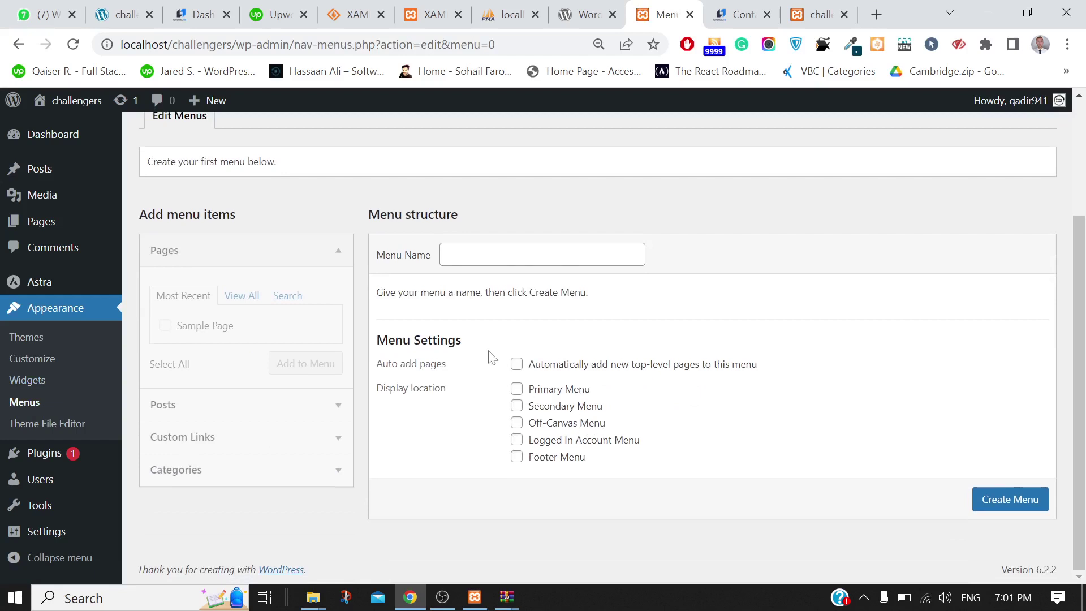
left_click(541, 255)
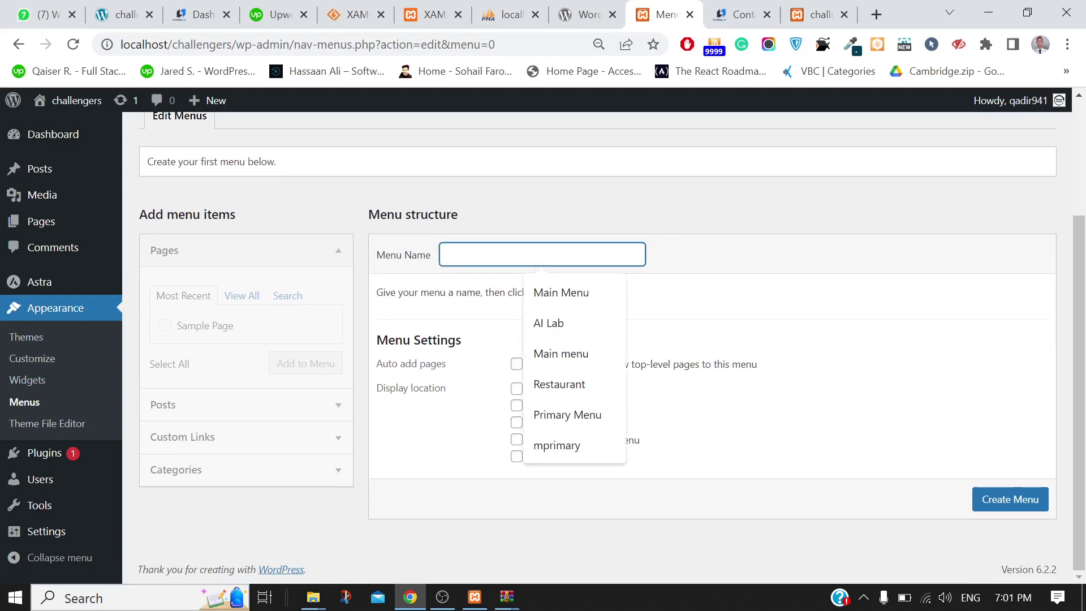
left_click(552, 293)
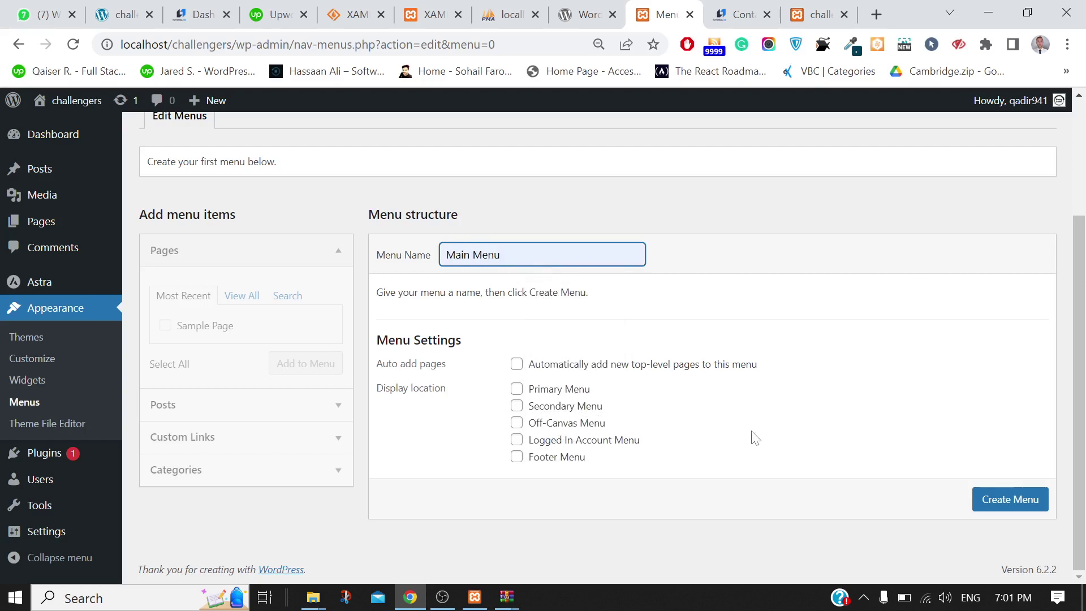
left_click(517, 390)
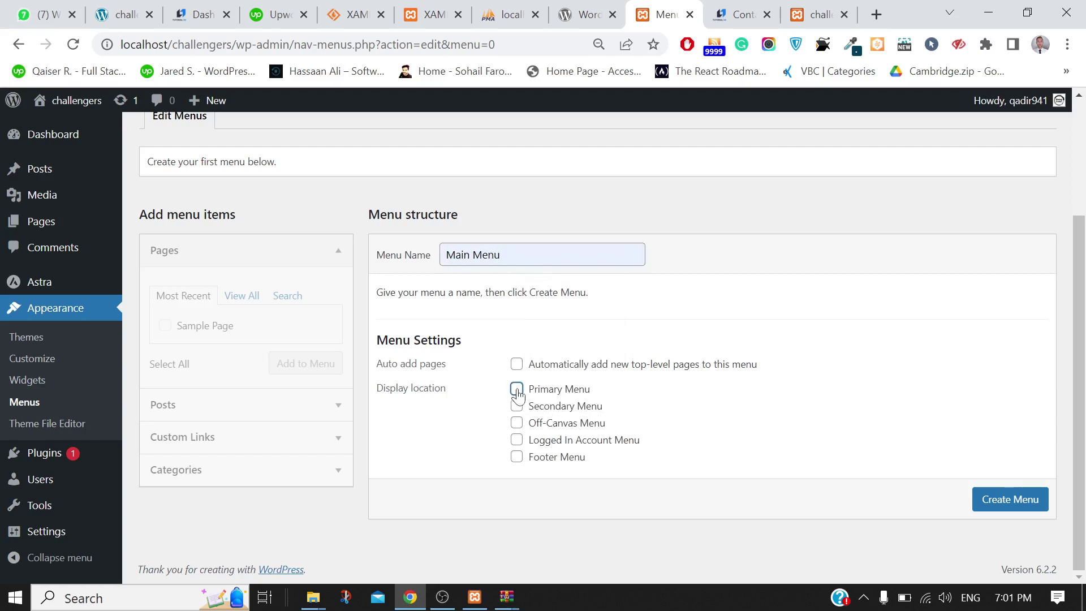
left_click(1007, 508)
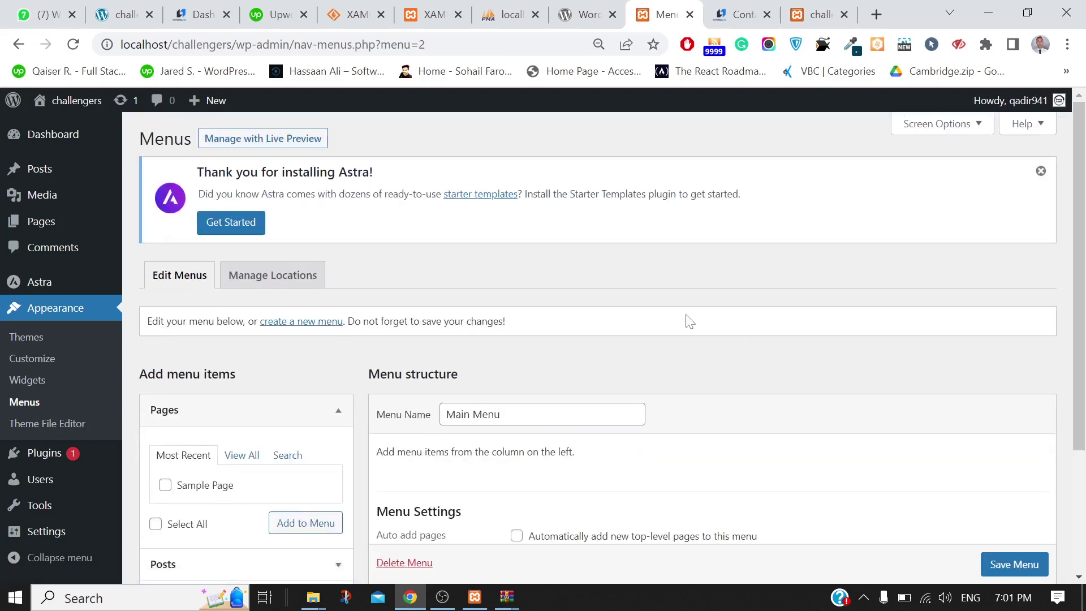
Browse the Pages panel in the menu editor, switching between View All and Most Recent
scroll(687, 320, "down", 2)
scroll(689, 321, "down", 1)
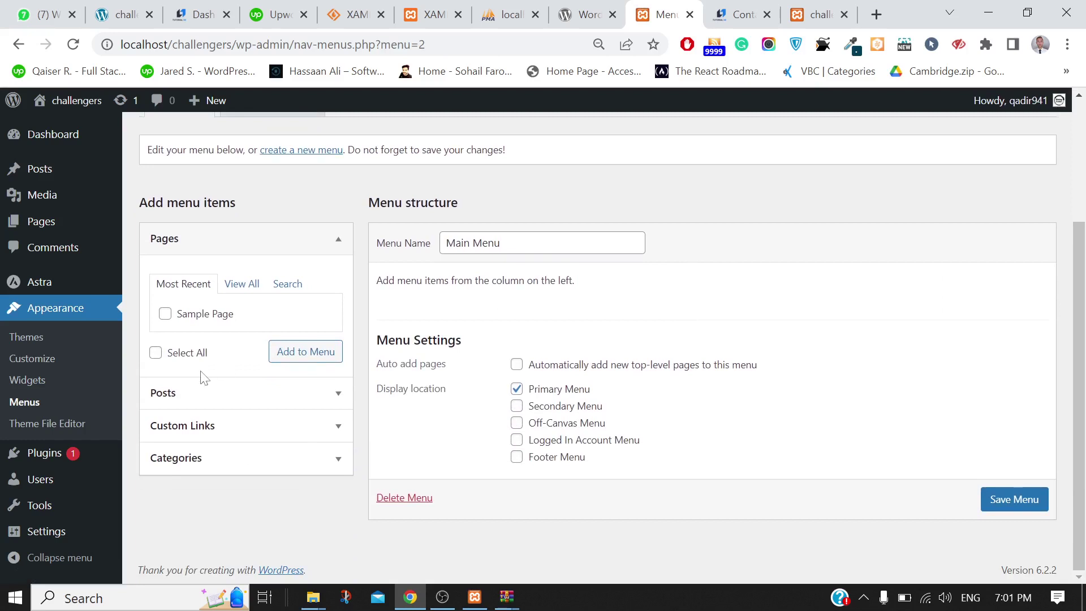
left_click(236, 288)
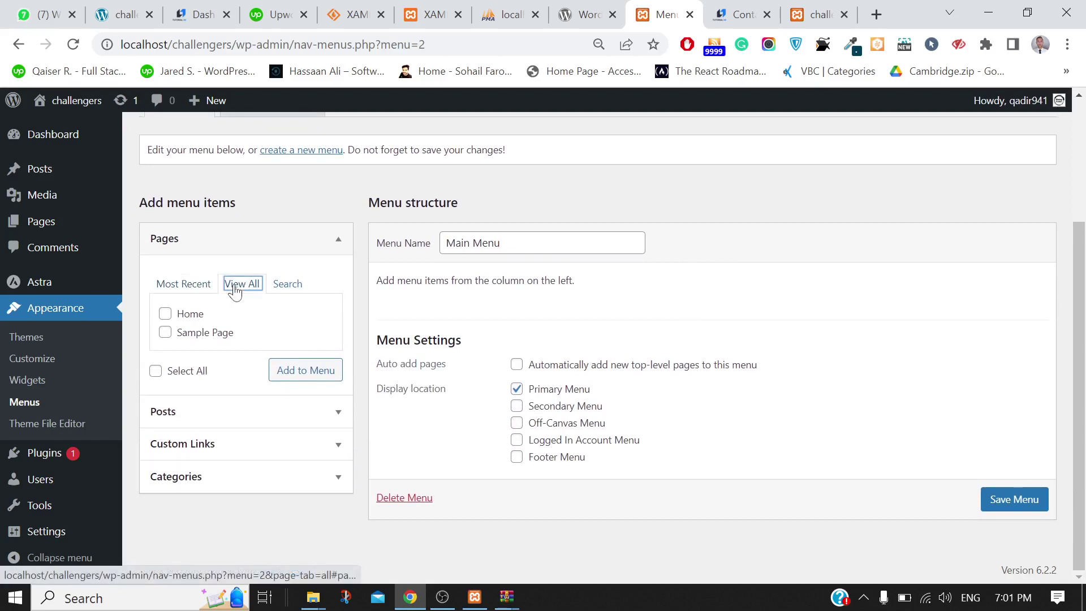
left_click(183, 288)
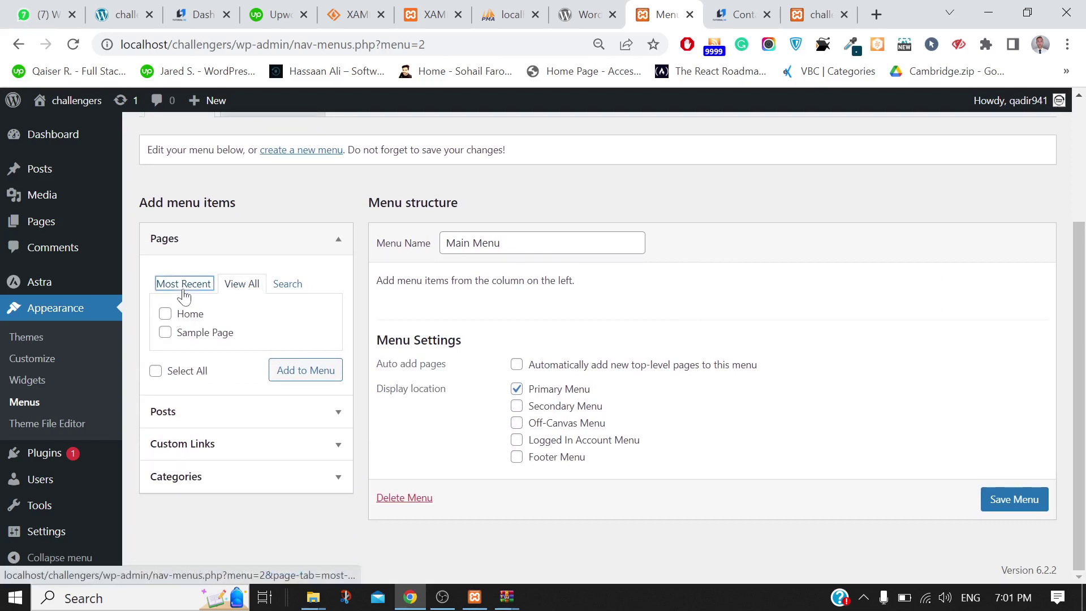
Bulk-move Privacy Policy and Sample Page to the Trash, then start a new page
mouse_move(24, 221)
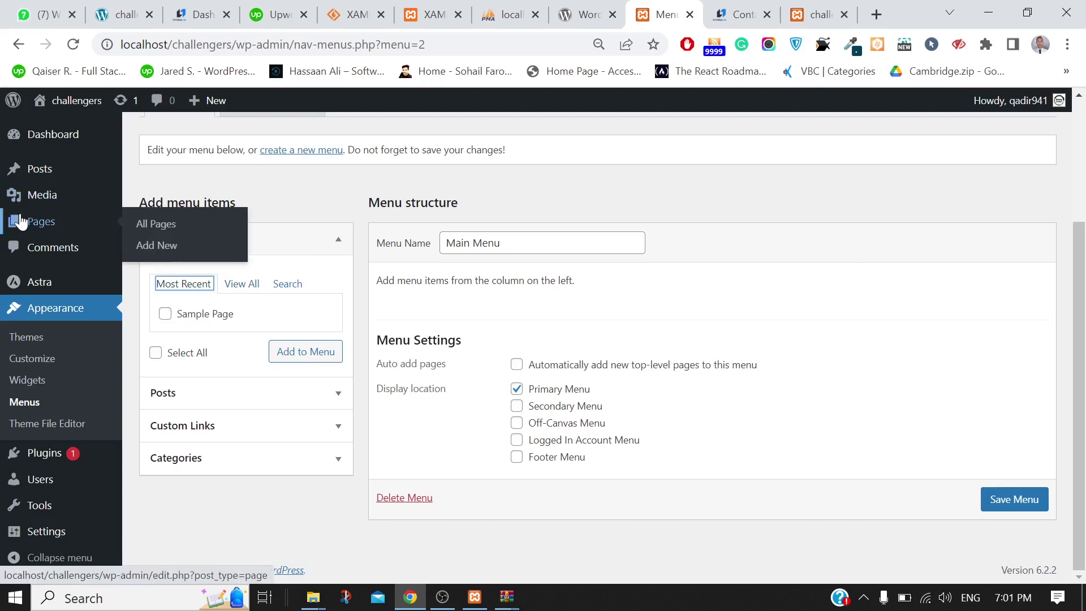
left_click(148, 227)
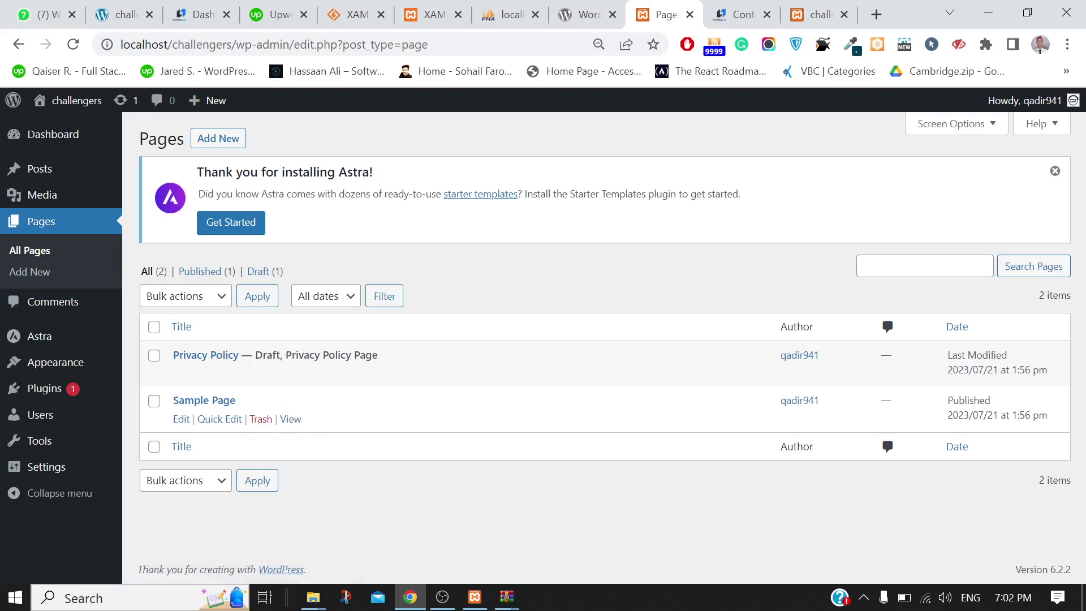
left_click(153, 328)
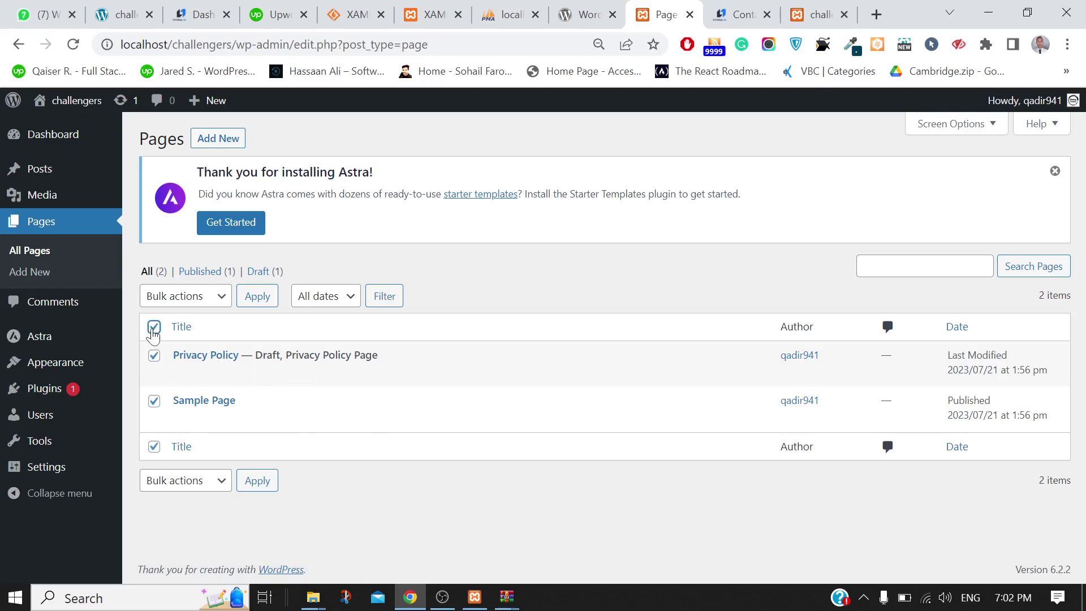
left_click(191, 304)
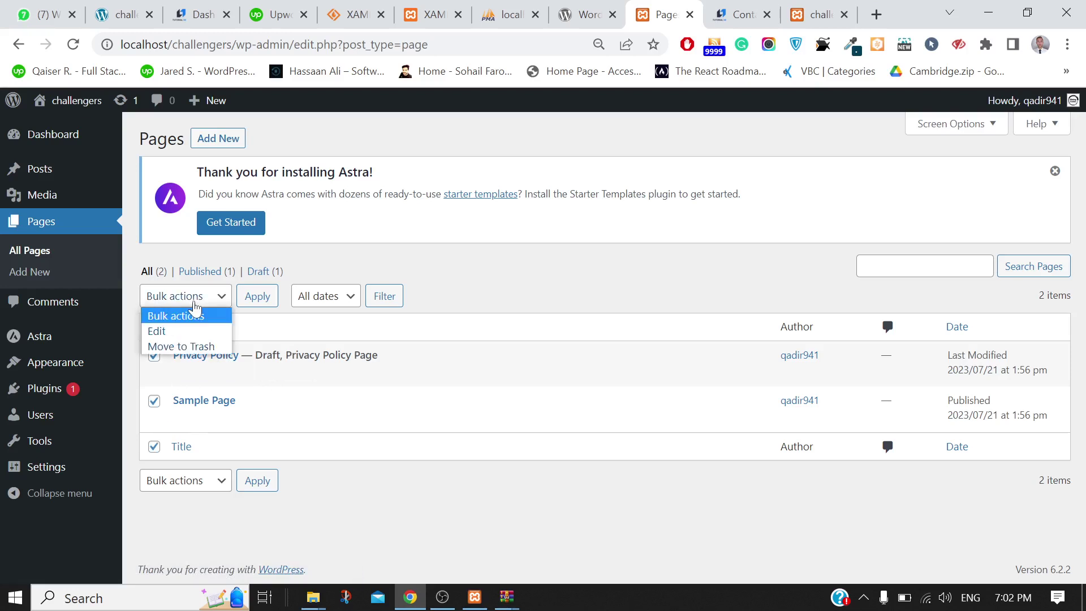
left_click(180, 347)
left_click(256, 300)
left_click(256, 300)
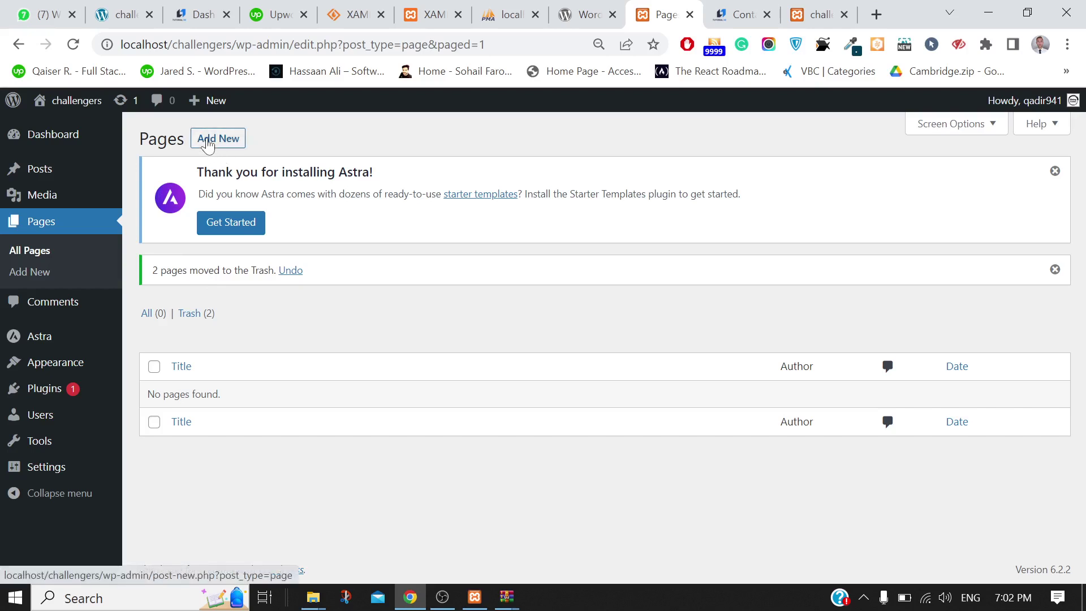
left_click(208, 145)
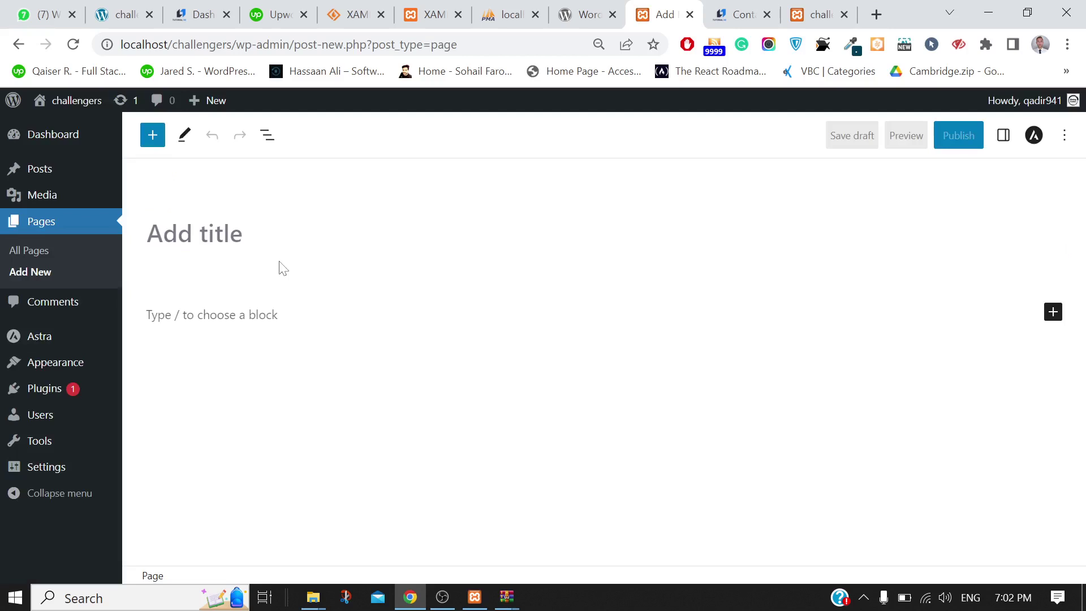
Title the page 'Home', write 'this is home' in the body, and publish it
left_click(281, 265)
type("Home")
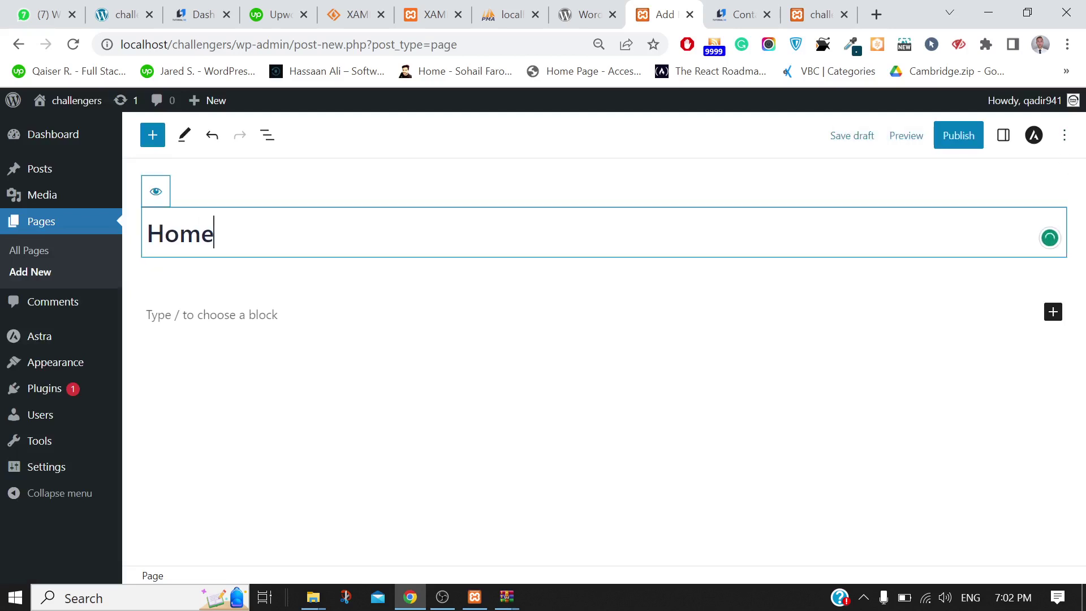
left_click(188, 323)
type("this i")
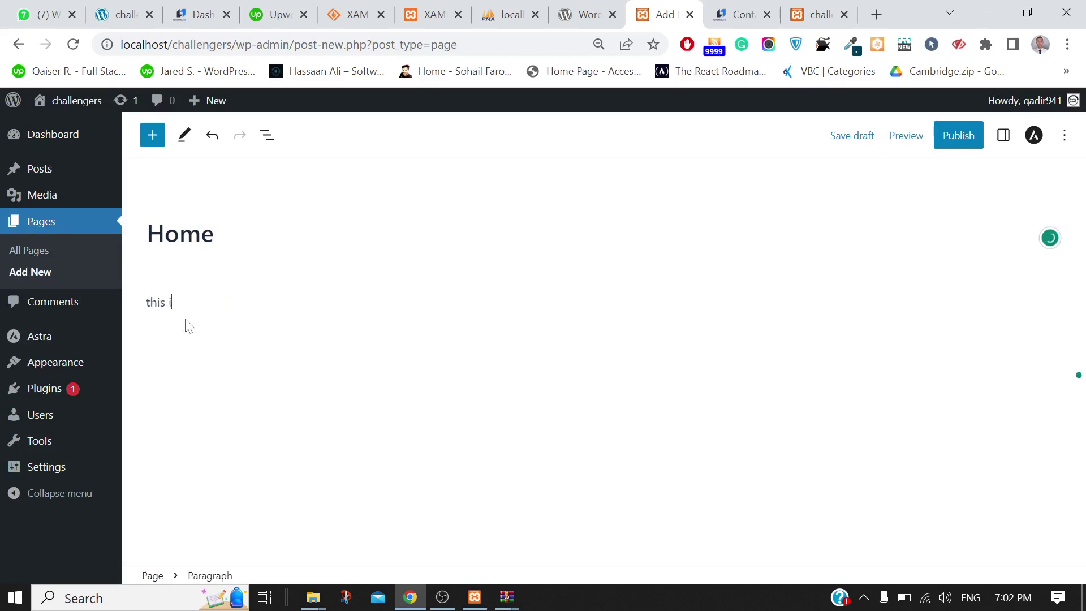
type("s home")
left_click(1065, 135)
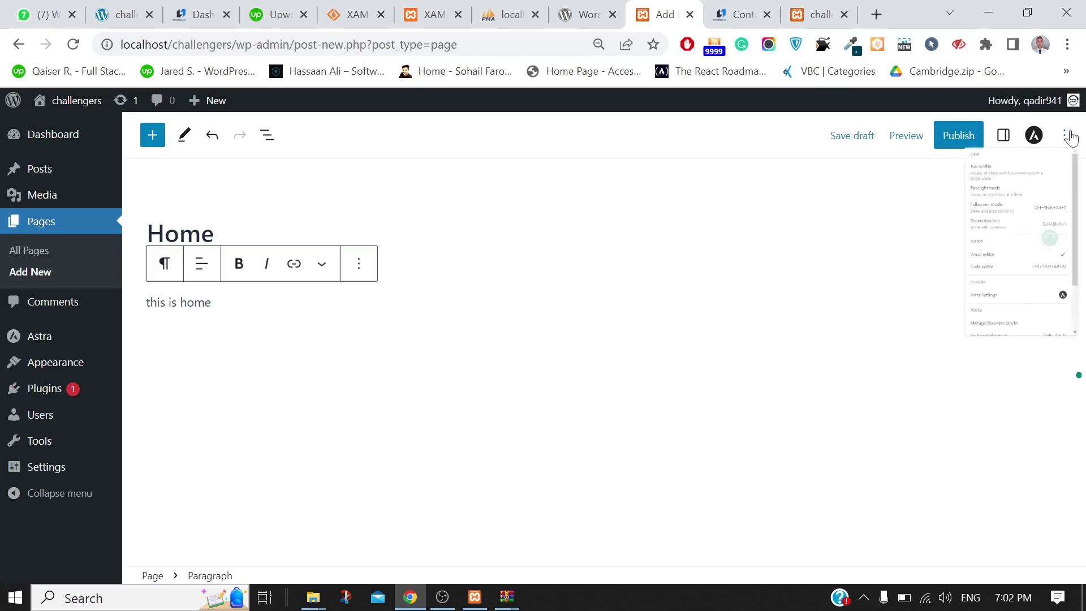
left_click(947, 143)
left_click(947, 143)
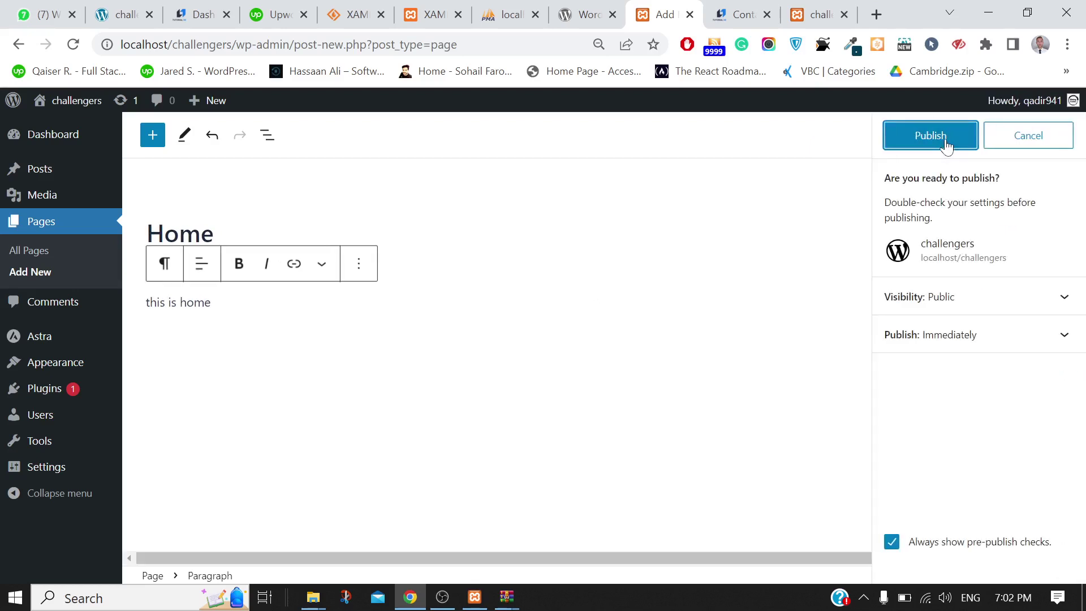
left_click(947, 141)
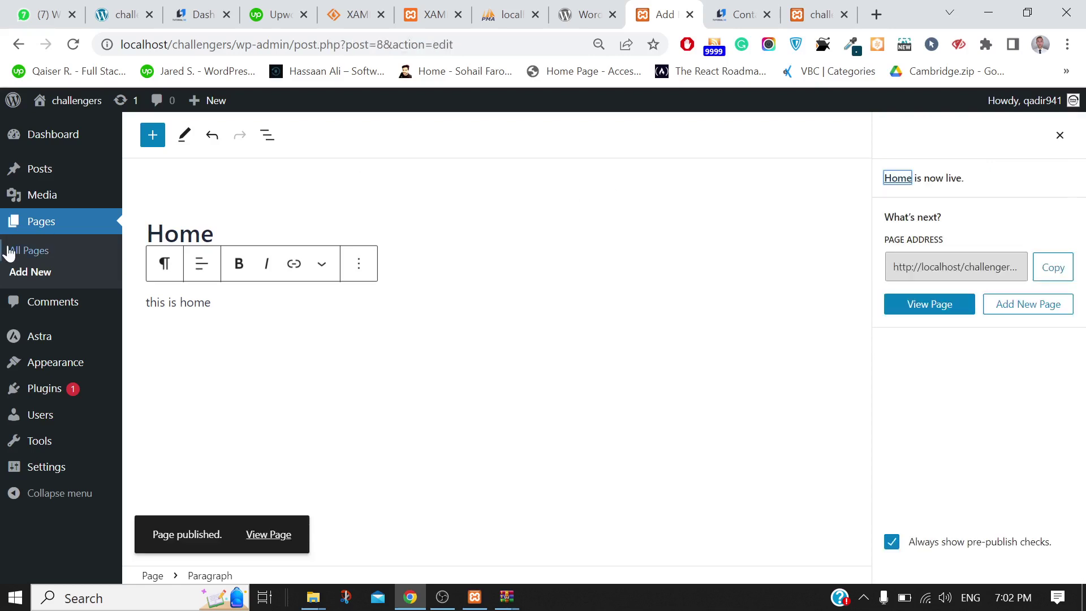
On the Menus page, look through the Posts, Custom Links, Categories and Pages panels, checking the Tutorial Hero reference
mouse_move(49, 366)
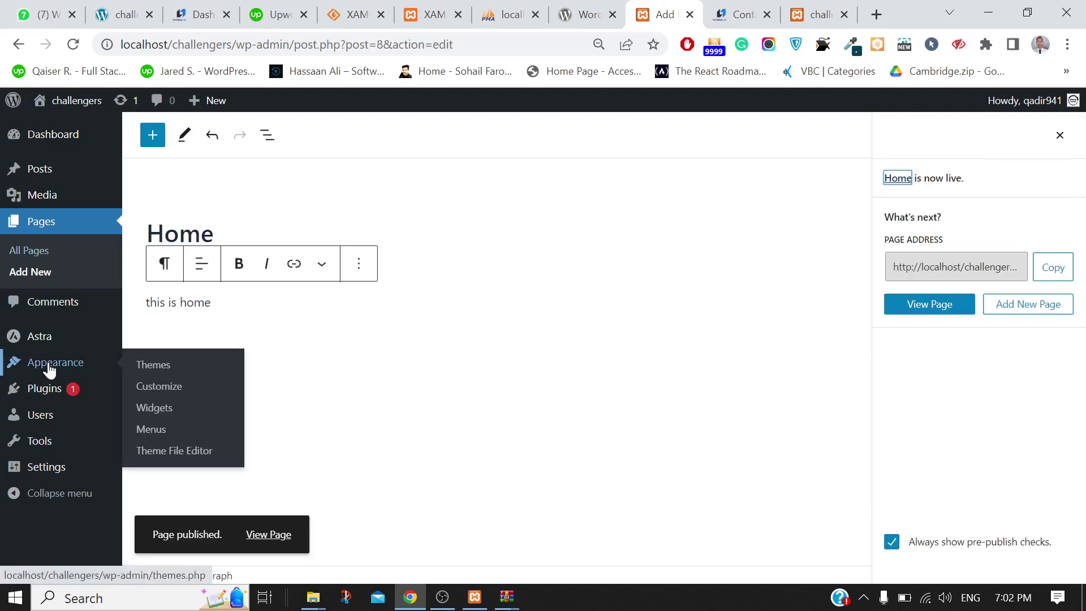
left_click(150, 430)
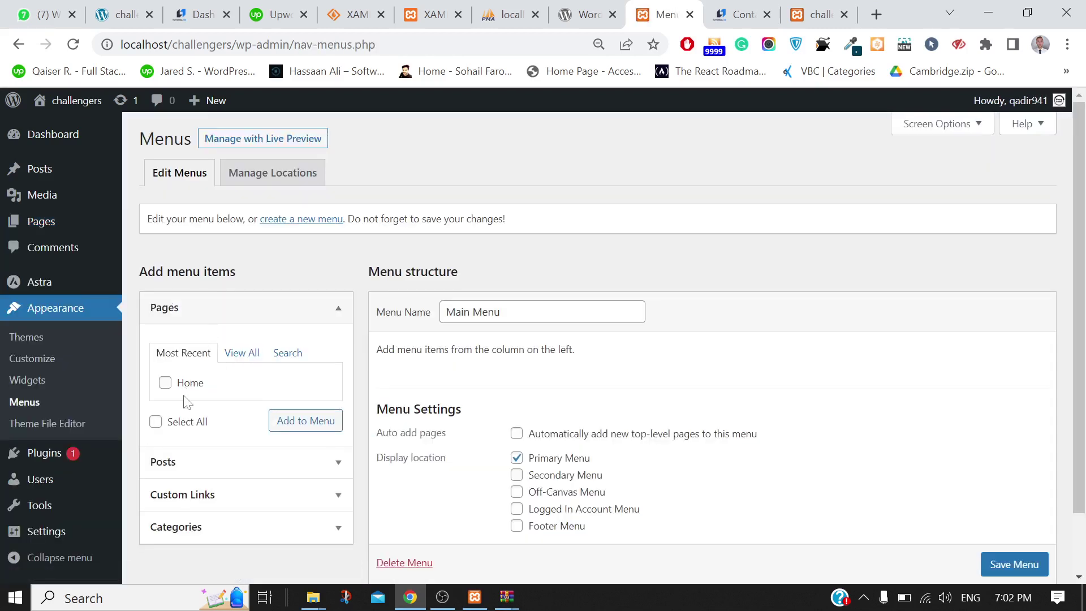
left_click(191, 463)
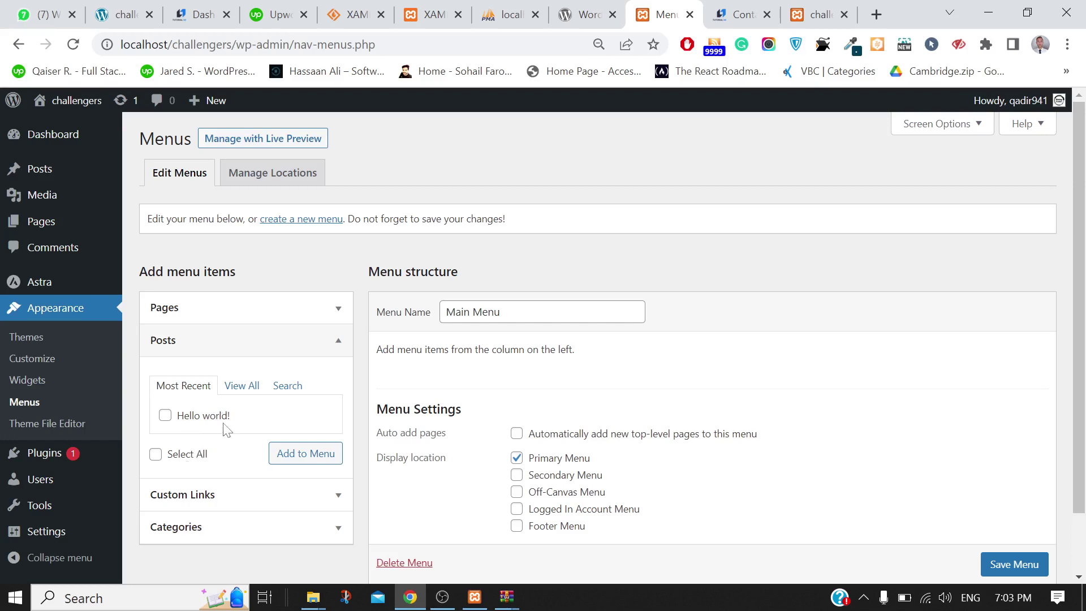
left_click(194, 493)
left_click(179, 531)
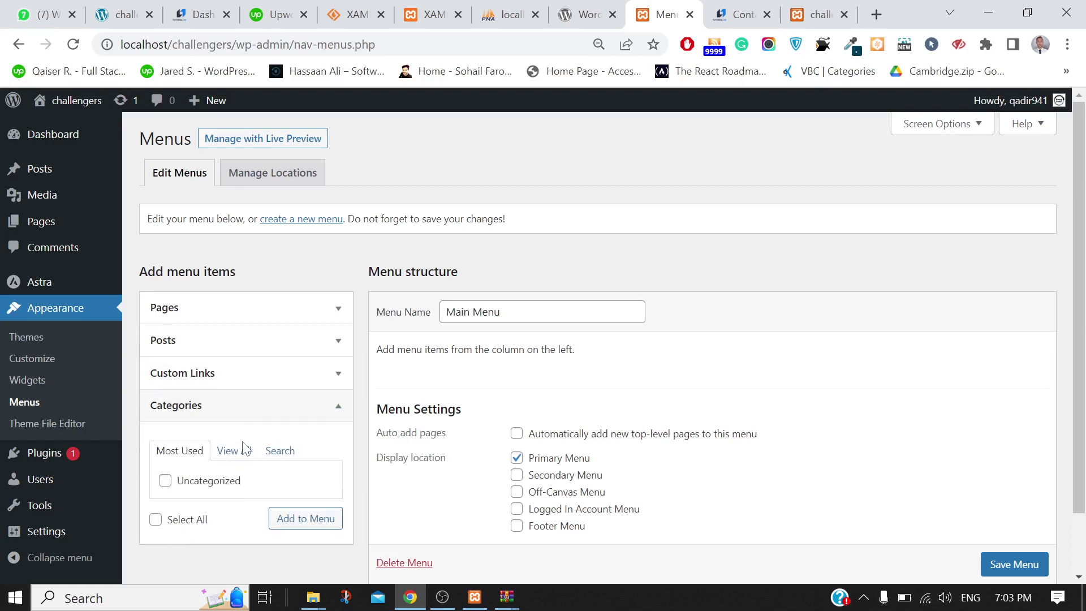
left_click(197, 310)
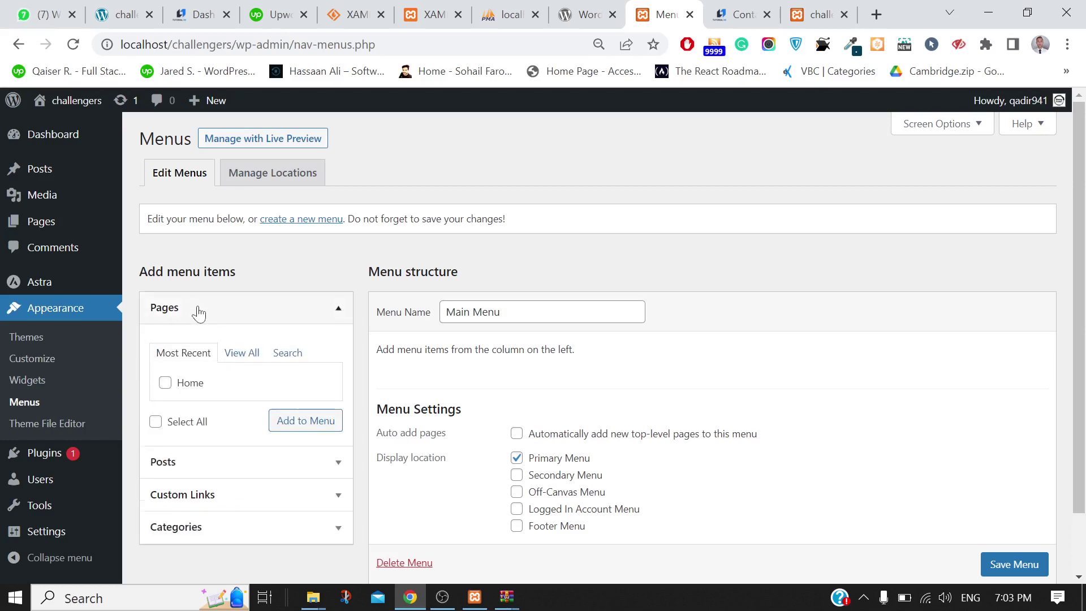
left_click(741, 9)
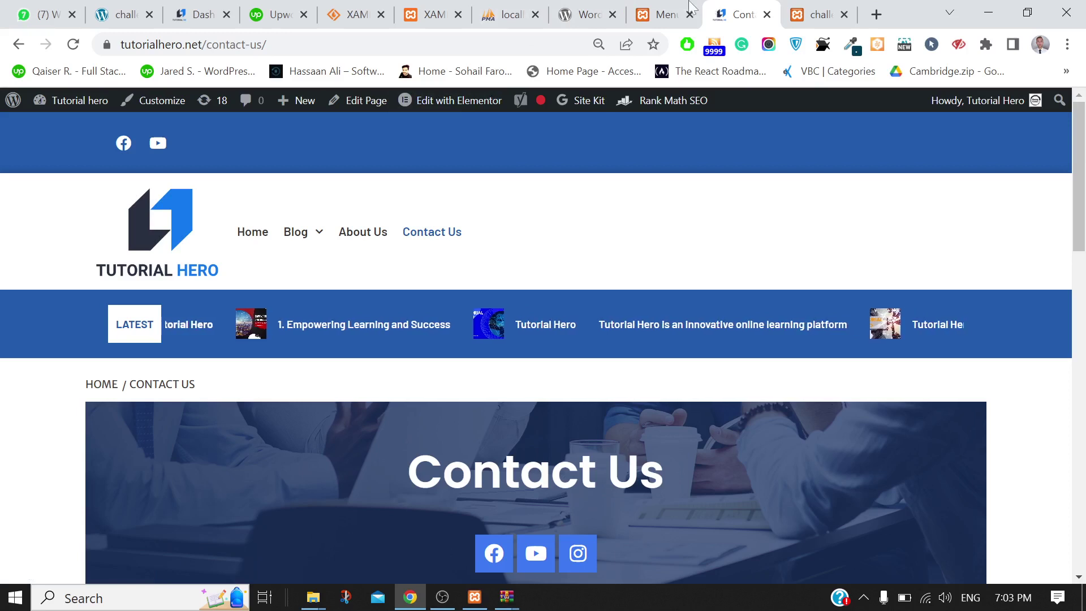
left_click(664, 14)
Add the Home page to the Main Menu
left_click(165, 385)
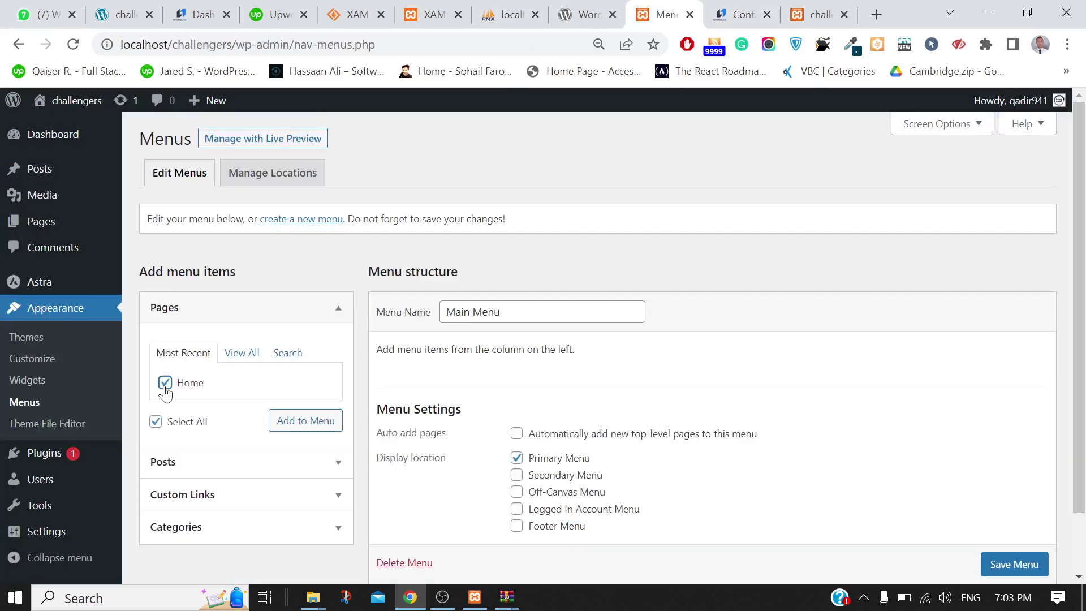
left_click(298, 424)
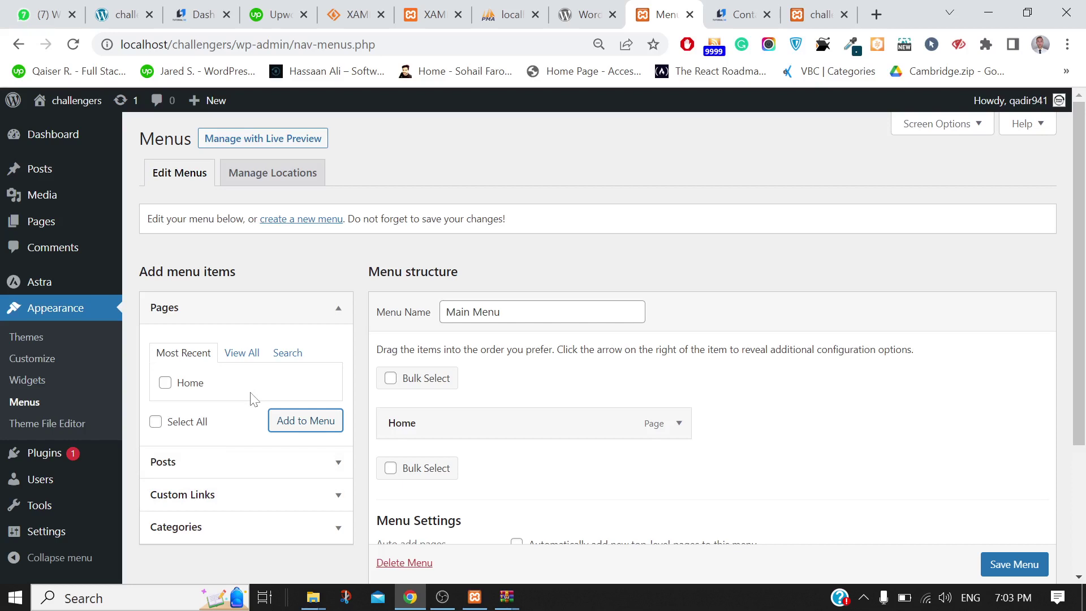
left_click(203, 495)
Add a 'Contact Us' custom link with URL # to the Main Menu
left_click(212, 422)
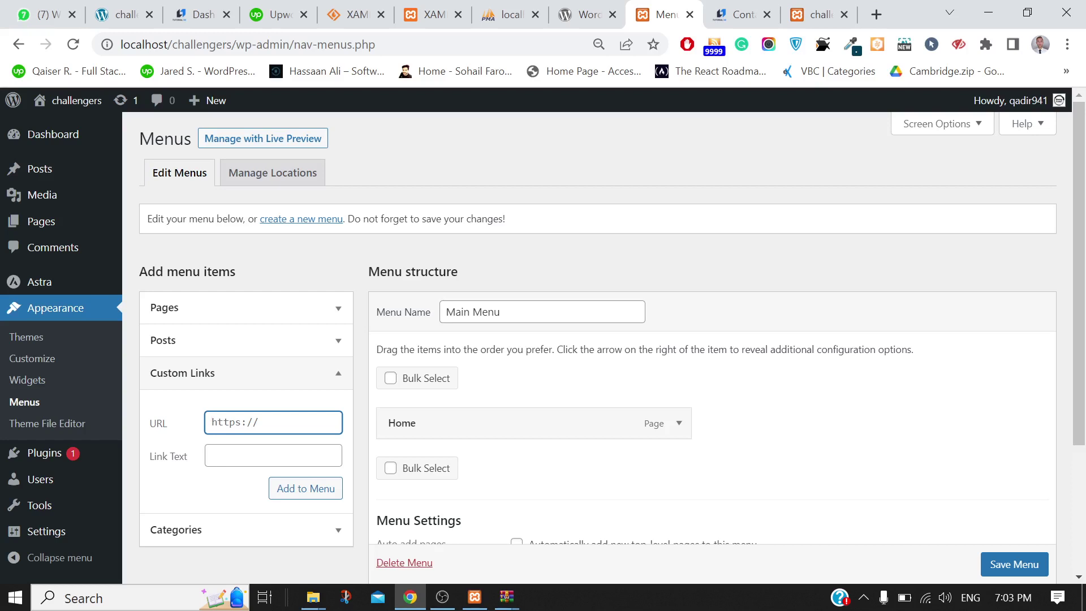
type("#")
left_click(273, 455)
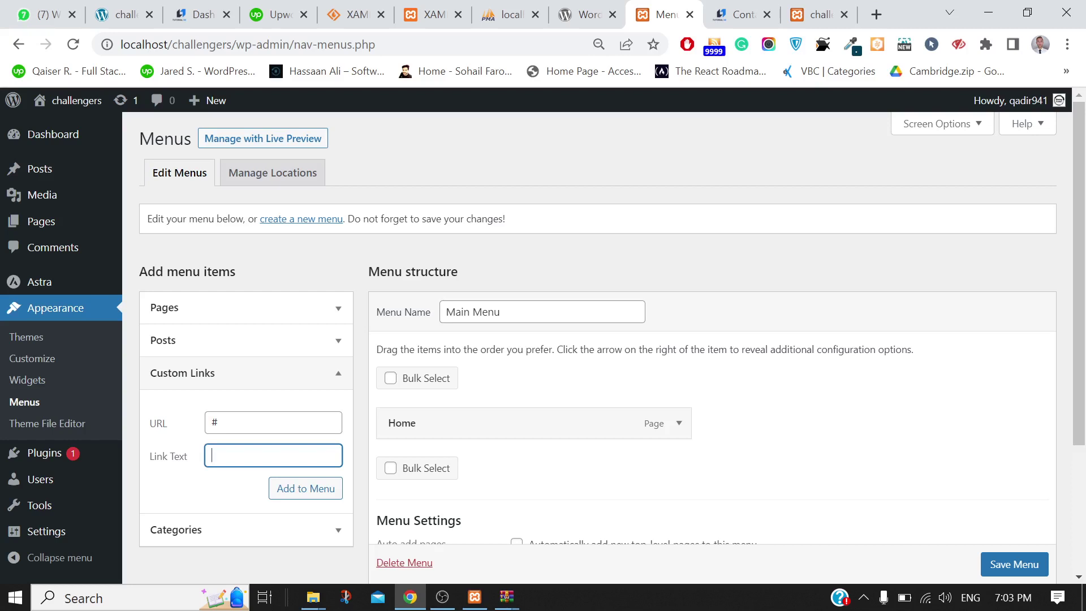
type("Contact Us")
left_click(311, 490)
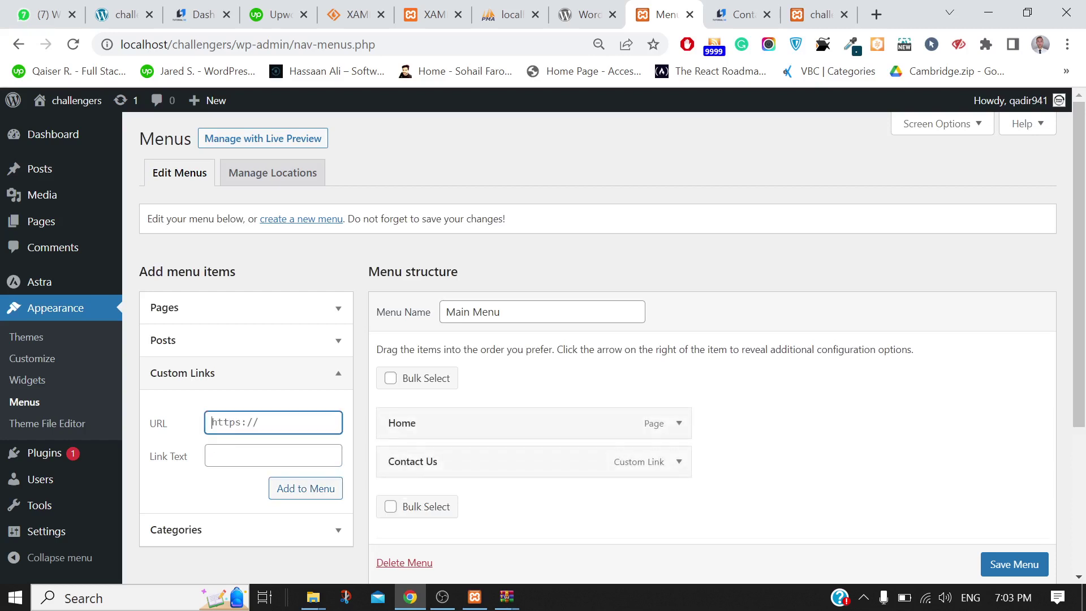
Add an 'About Us' custom link with URL # to the Main Menu
type("#")
key("Tab")
type("A")
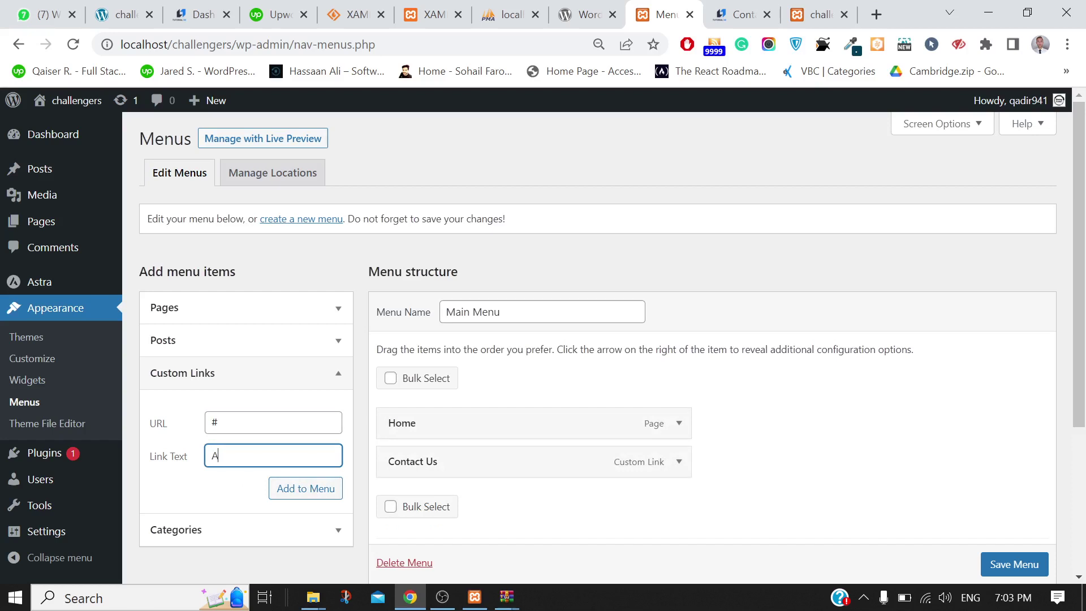
key("BackSpace")
type("aBOUT")
key("BackSpace")
key("BackSpace")
key("BackSpace")
key("BackSpace")
key("BackSpace")
key("BackSpace")
type("About Us")
left_click(287, 485)
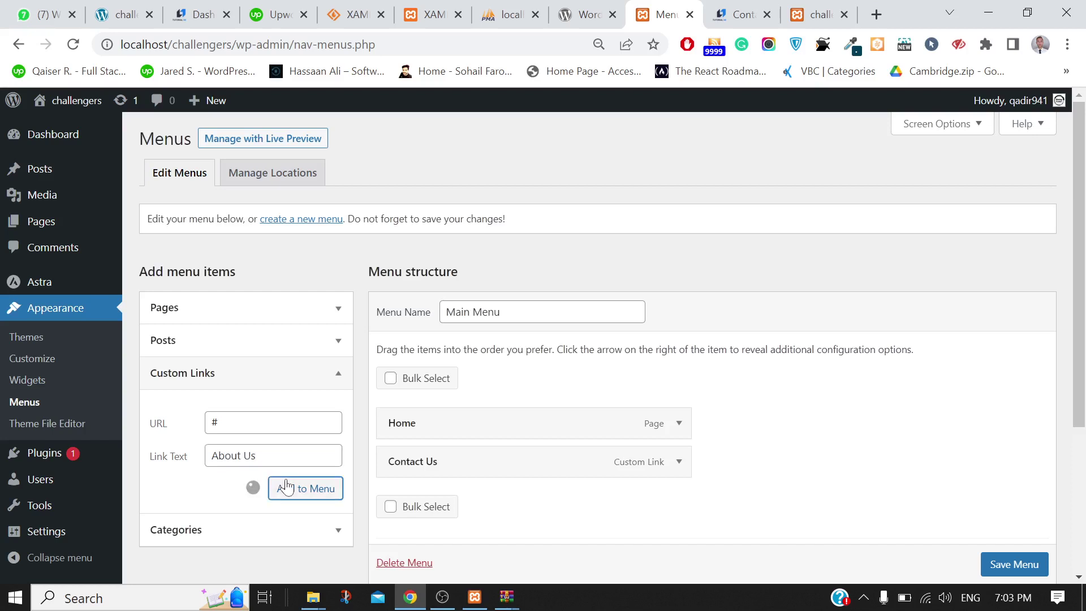
Save the Main Menu with its three items and view the site's front page
scroll(673, 424, "down", 3)
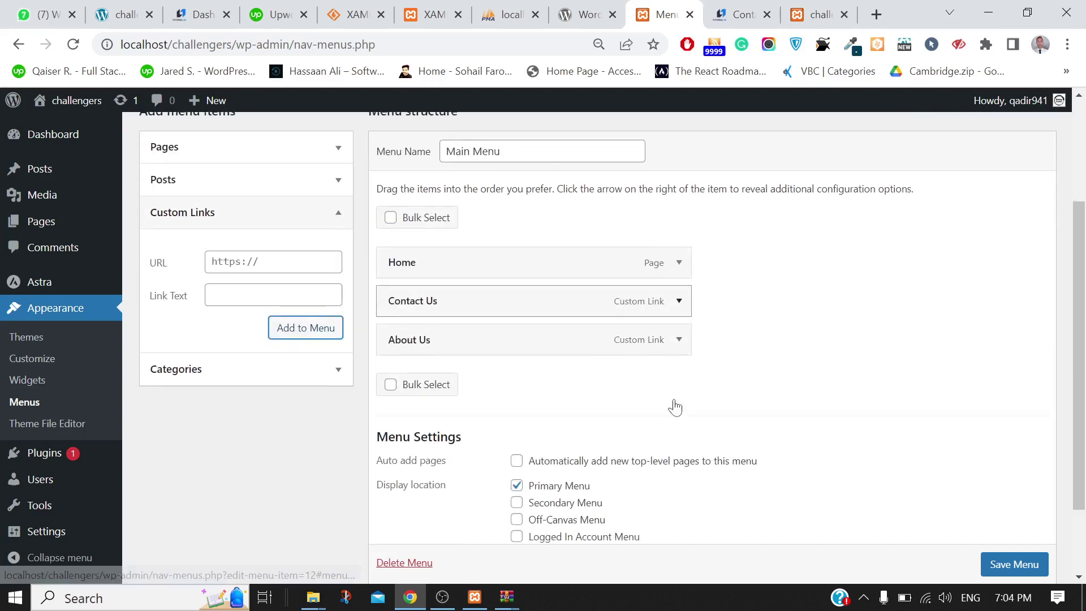
left_click(1010, 564)
scroll(1015, 565, "down", 1)
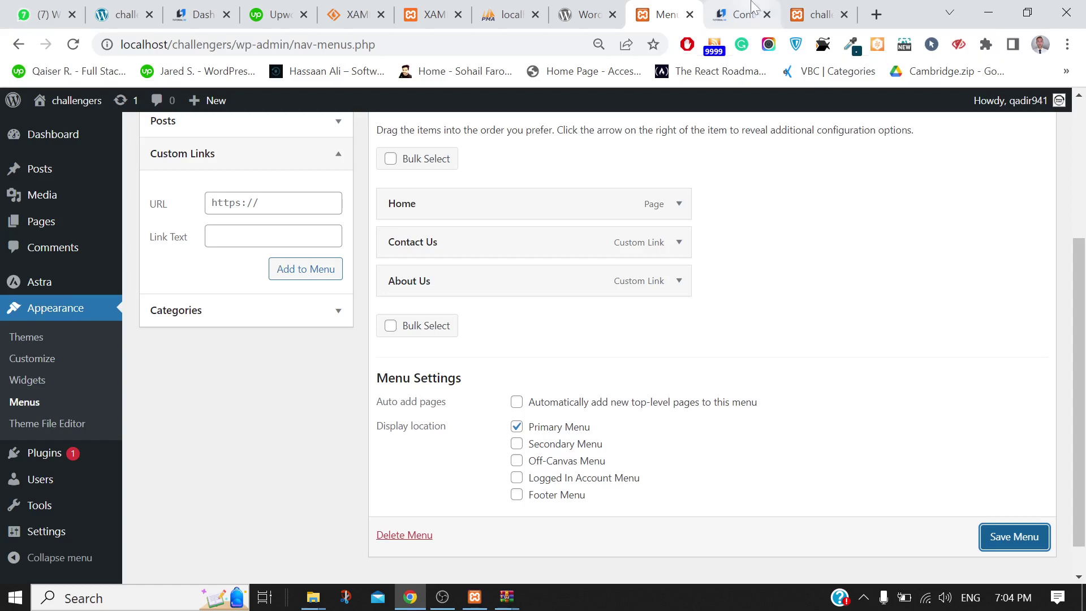
left_click(820, 14)
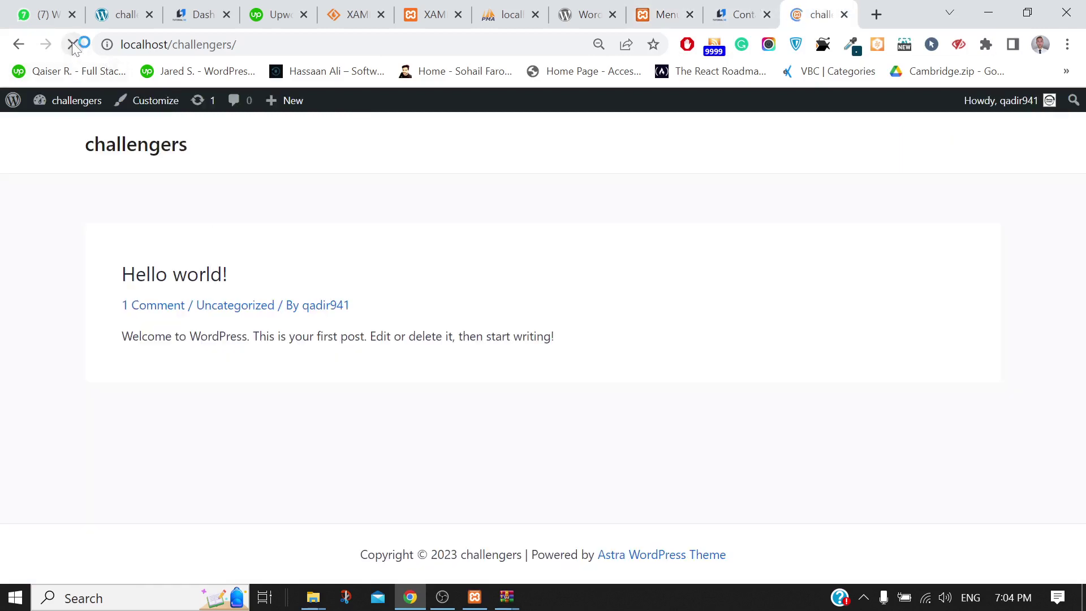
Reload the challengers front page, then go into the Customizer's Global settings
left_click(73, 44)
left_click(138, 111)
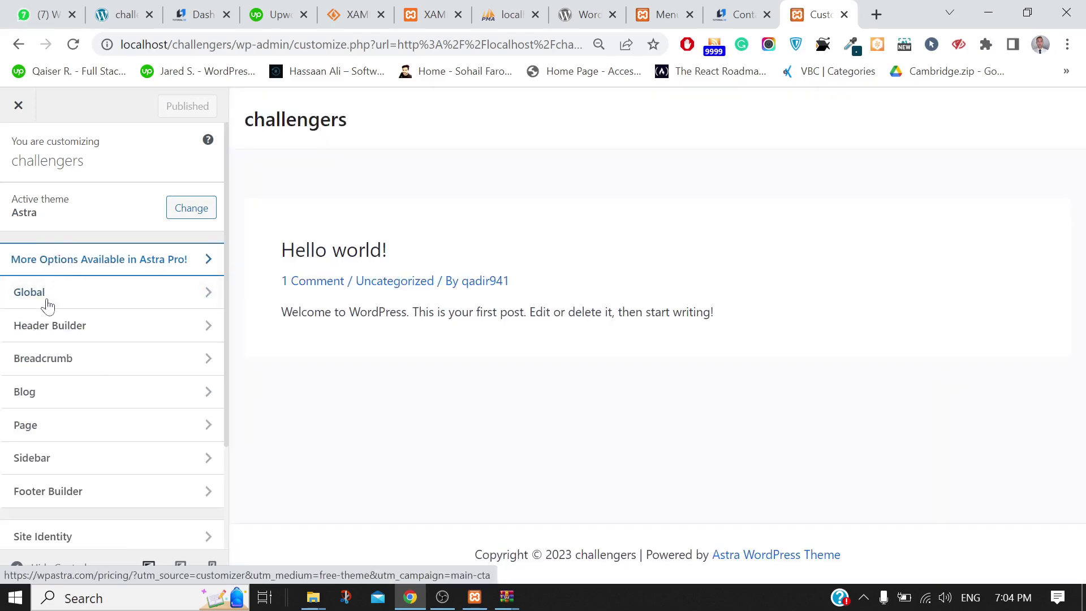
left_click(43, 298)
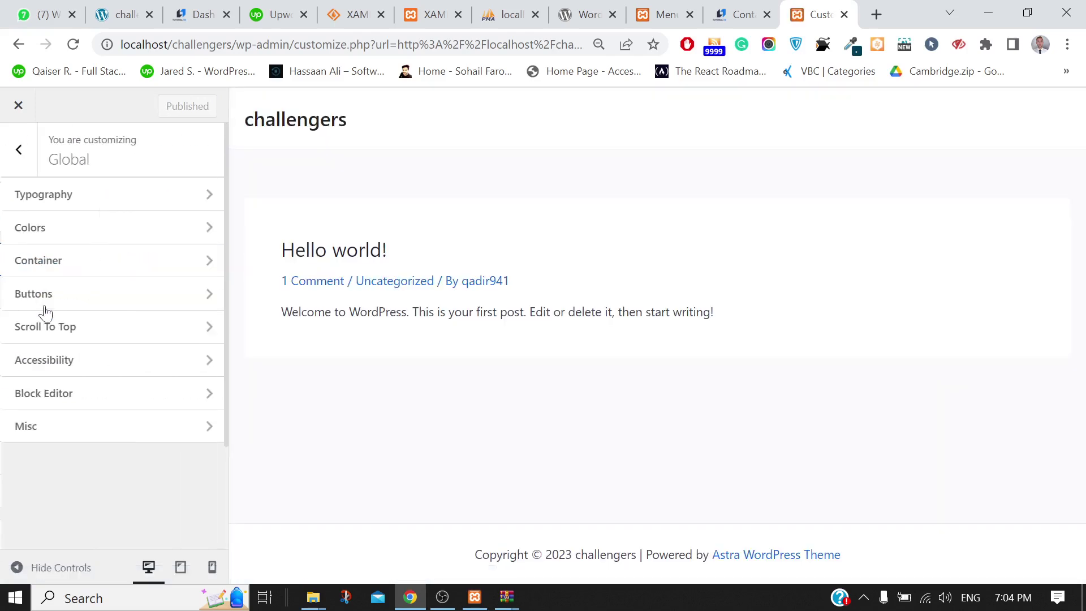
Look at Global Typography, then switch to the Global Colors panel
left_click(57, 187)
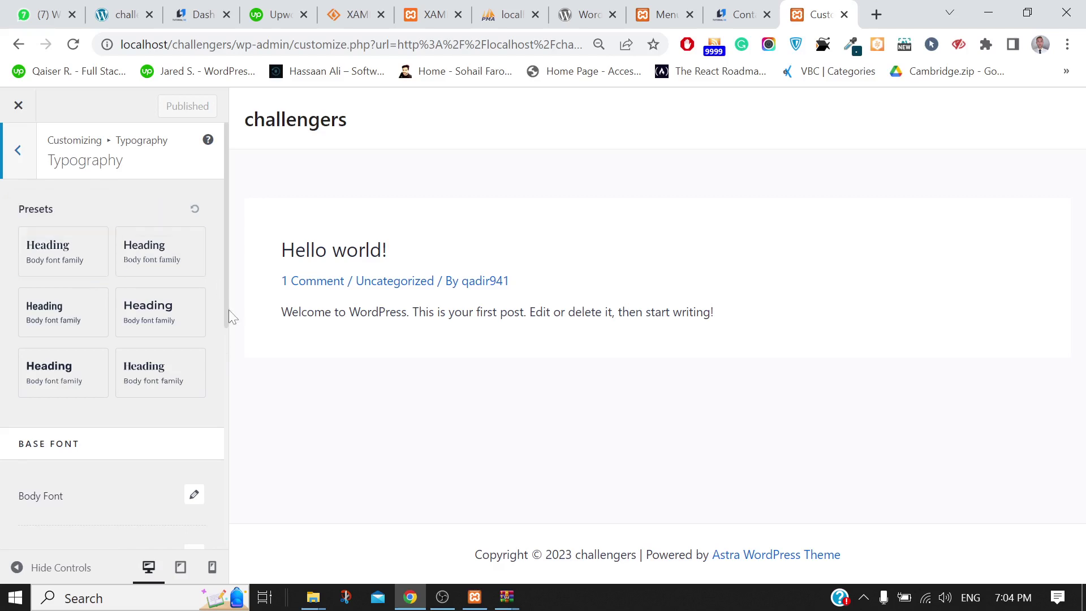
left_click(26, 161)
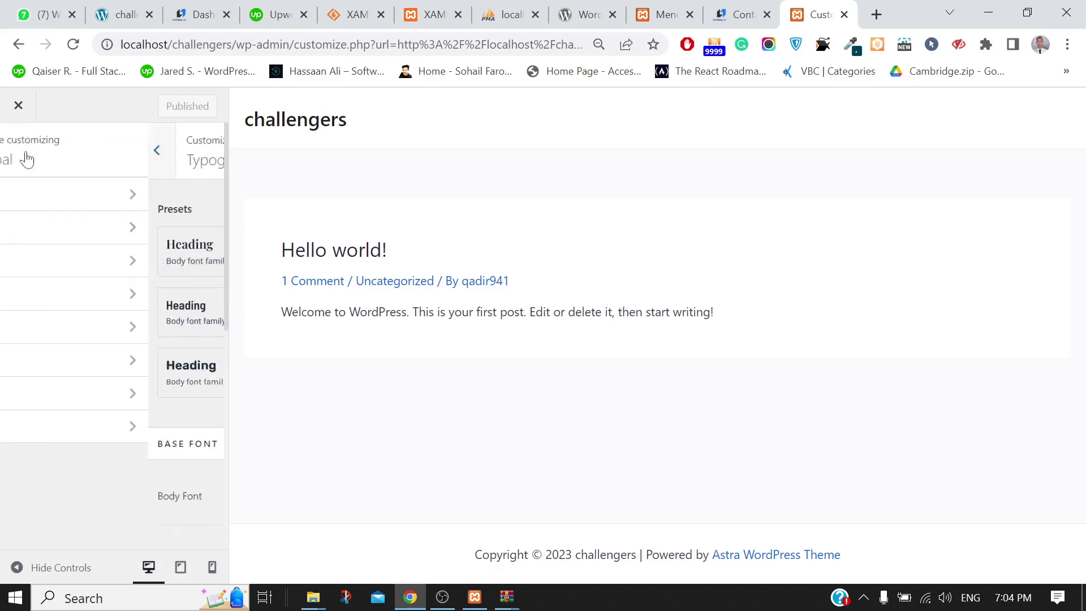
left_click(42, 234)
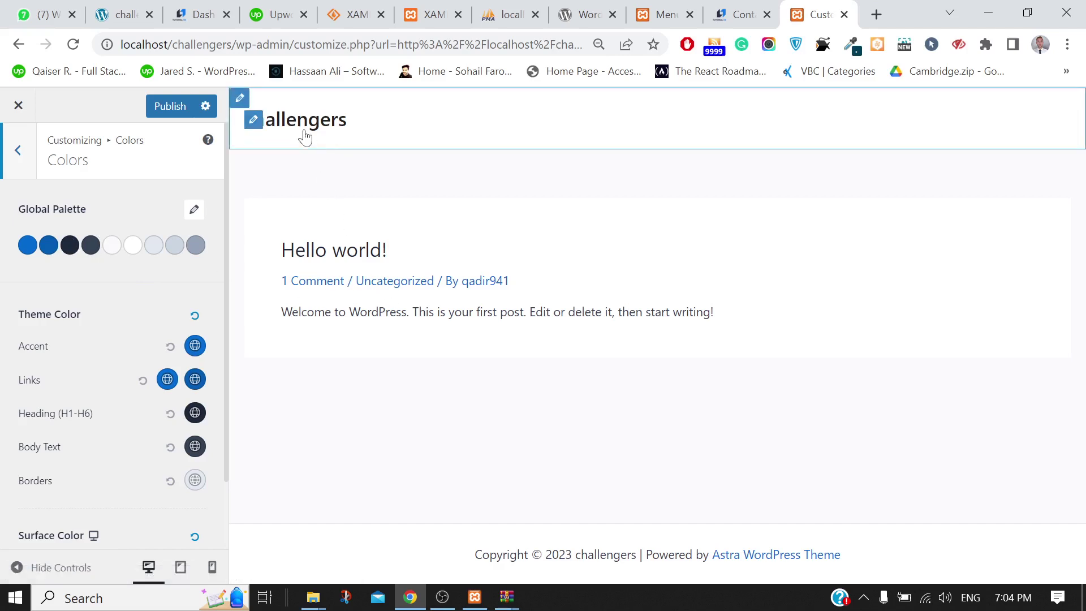
Set palette Color 1 to red D10407 and Color 2 to lighter blue 447FBA
left_click(27, 249)
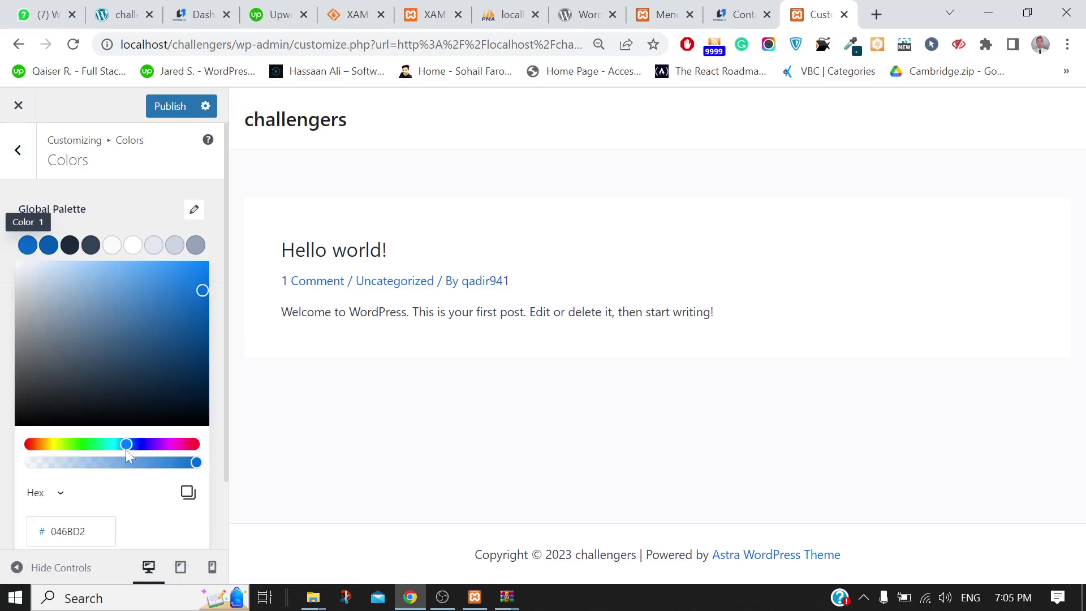
left_click_drag(125, 447, 196, 444)
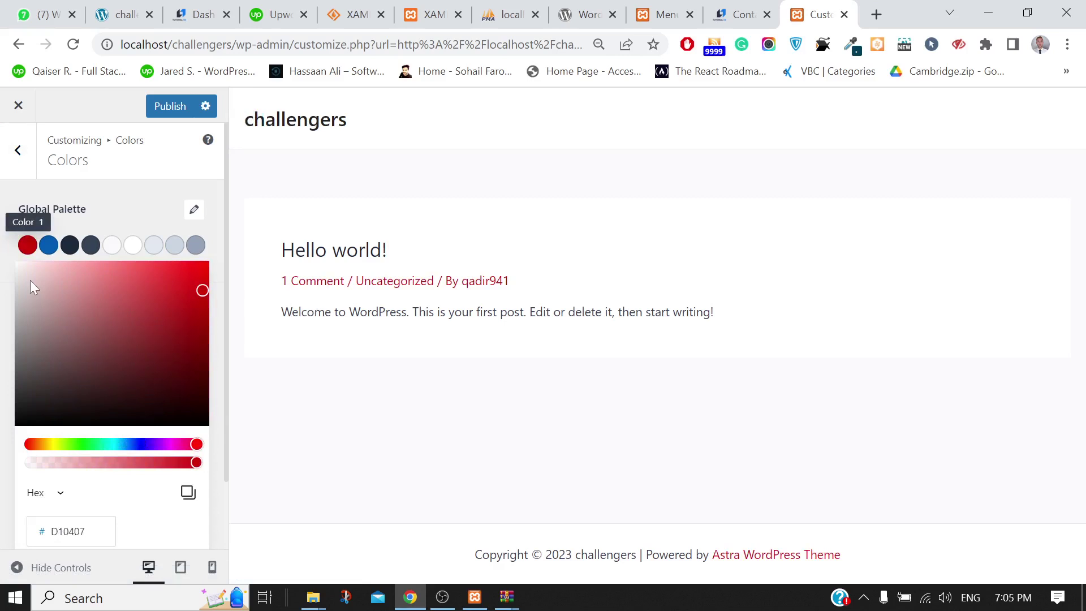
left_click(122, 204)
left_click(50, 246)
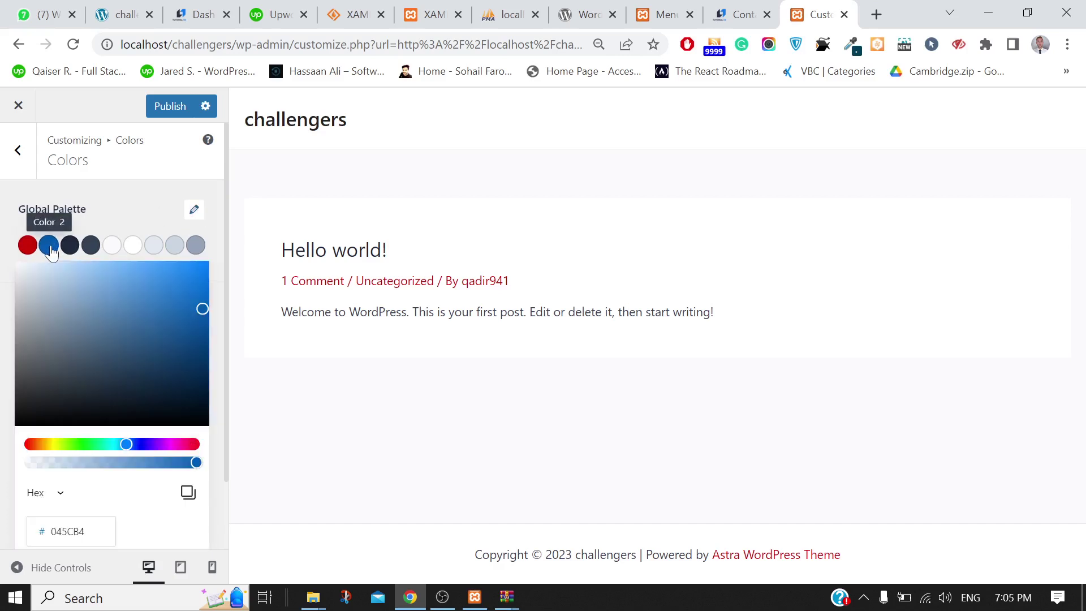
left_click(137, 307)
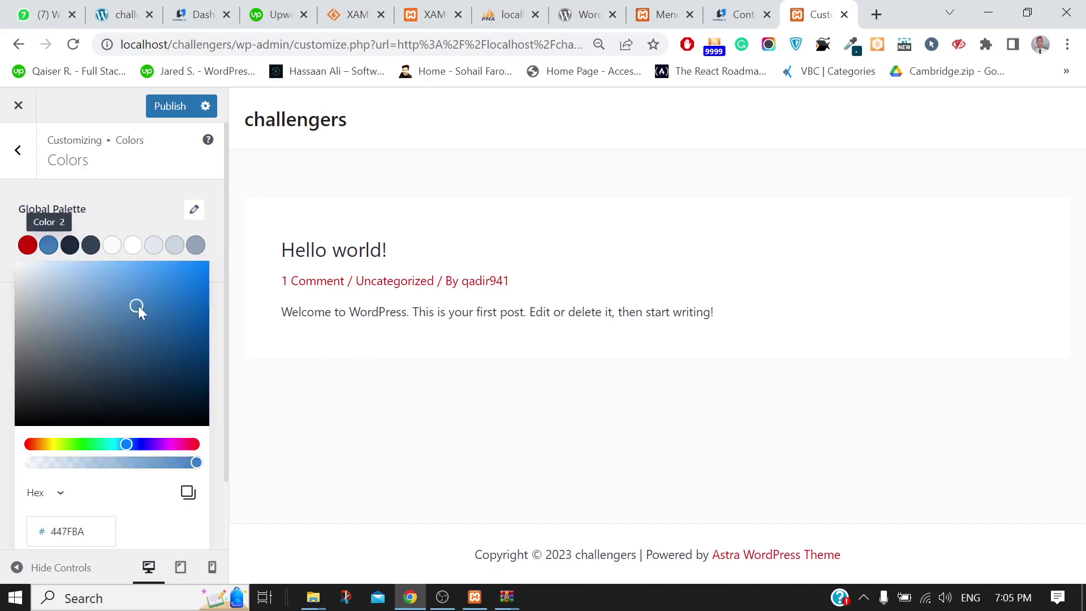
left_click(130, 221)
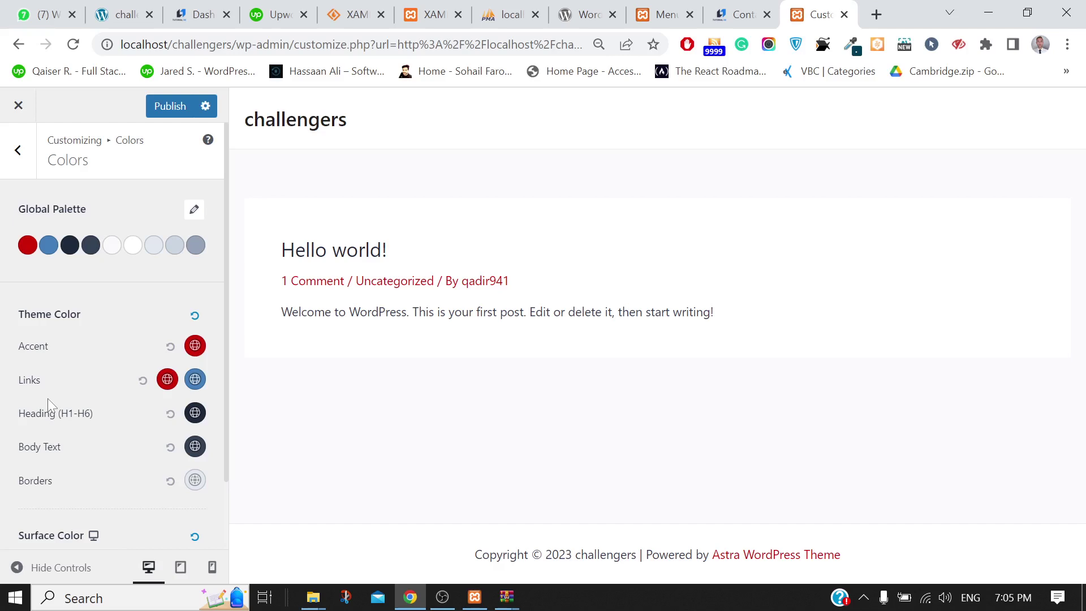
scroll(48, 398, "down", 2)
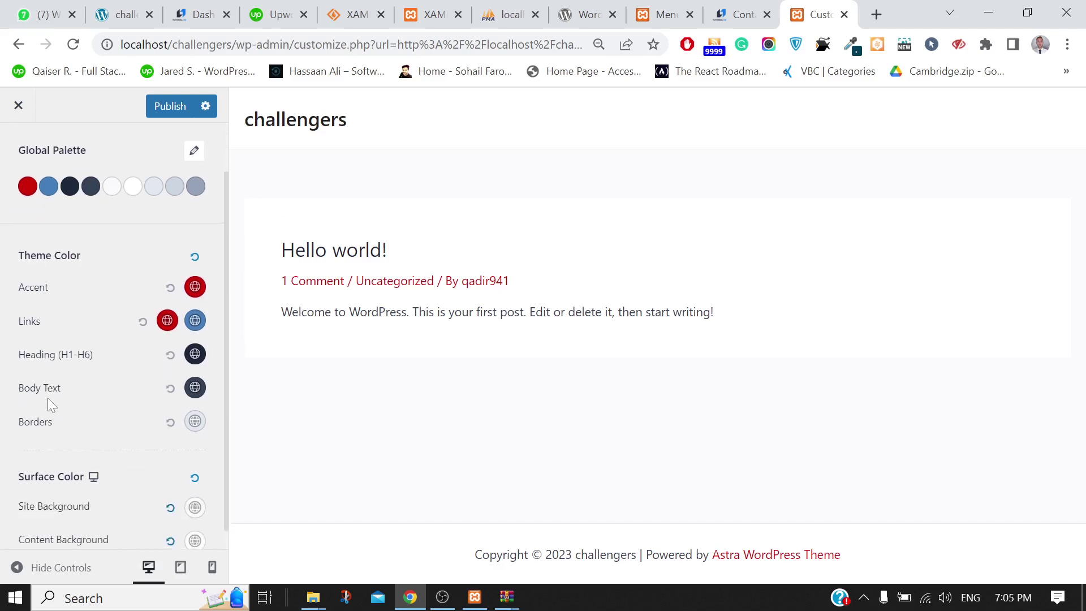
scroll(35, 372, "up", 3)
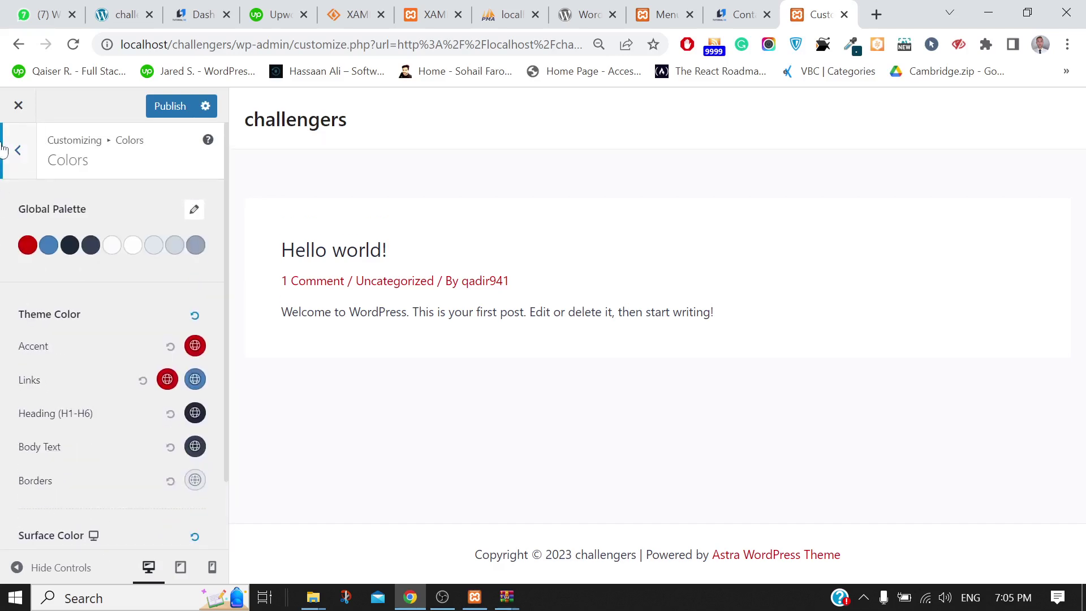
Glance at the Container layout settings and return to the main Customizer list
left_click(23, 151)
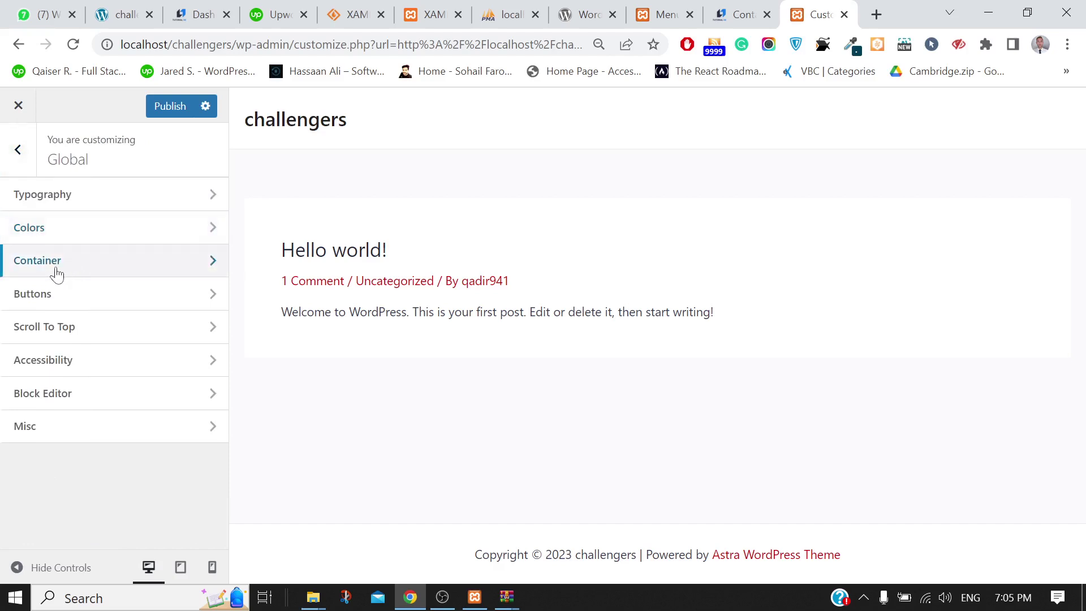
left_click(57, 273)
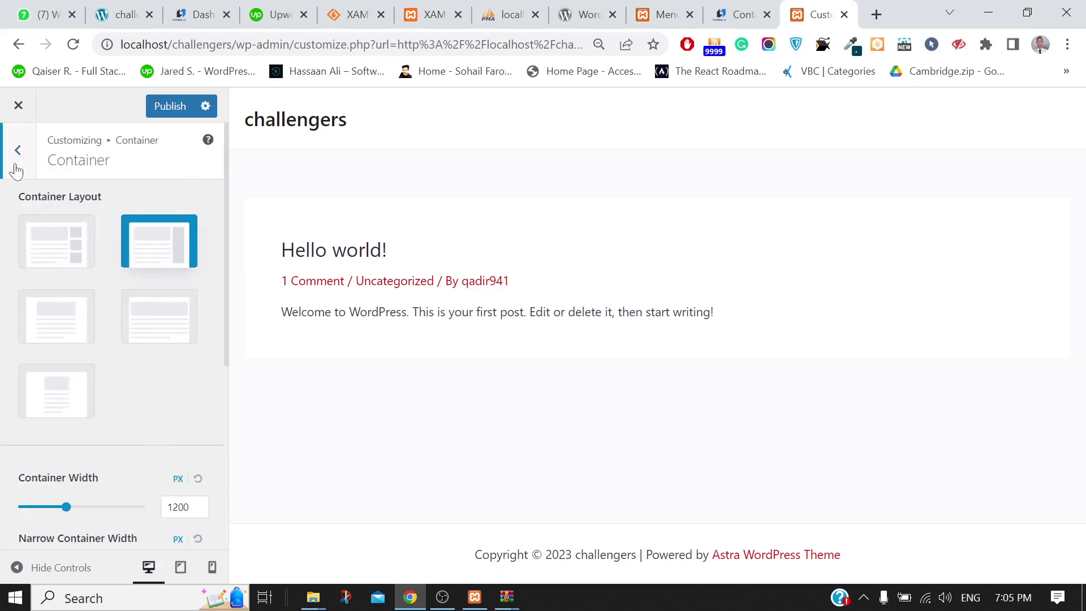
left_click(16, 168)
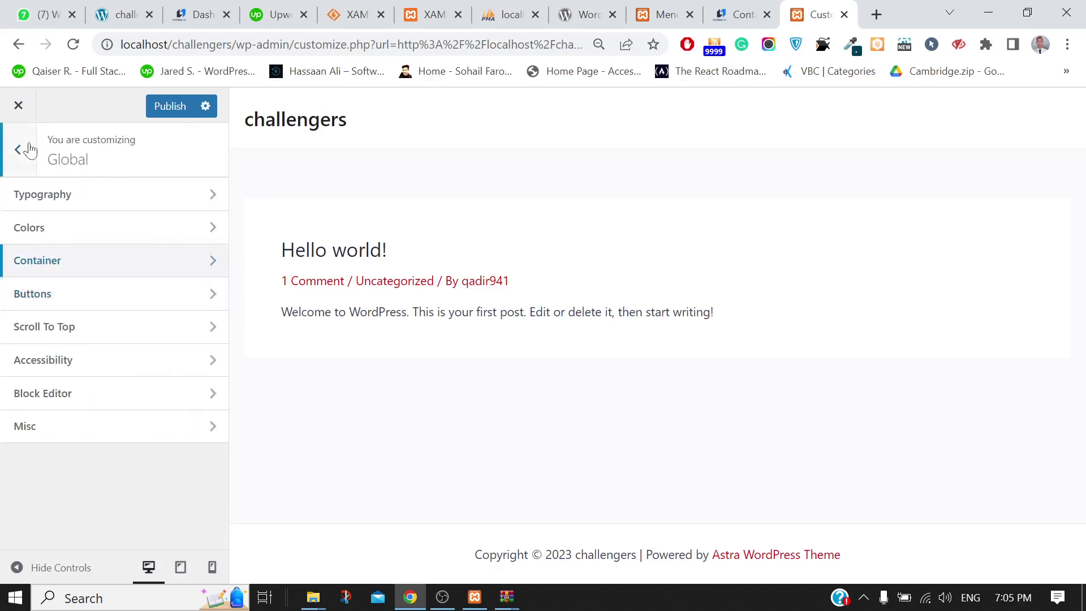
left_click(15, 154)
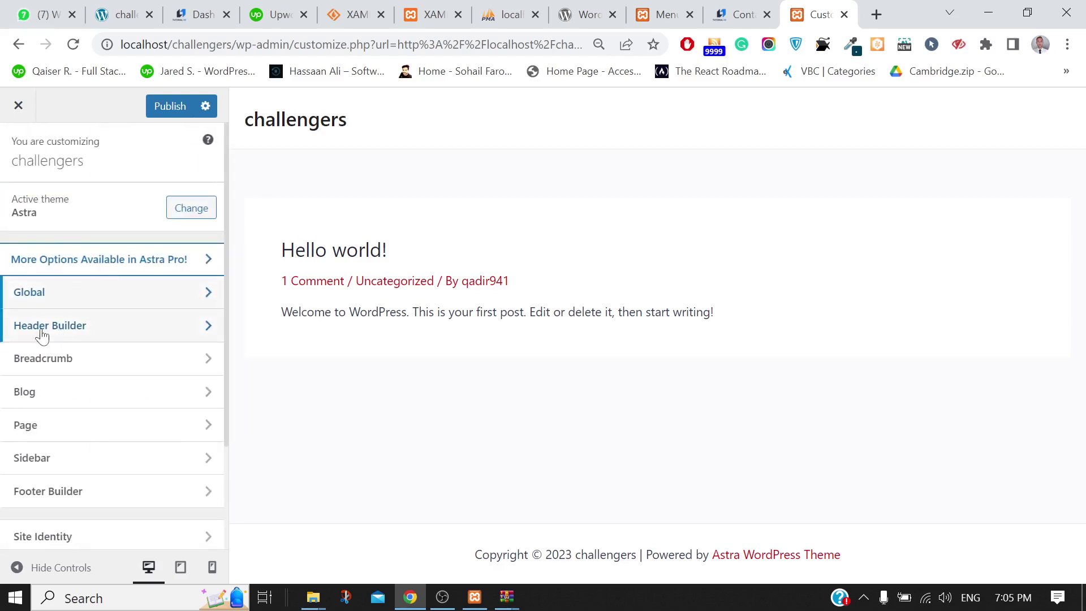
scroll(79, 367, "down", 2)
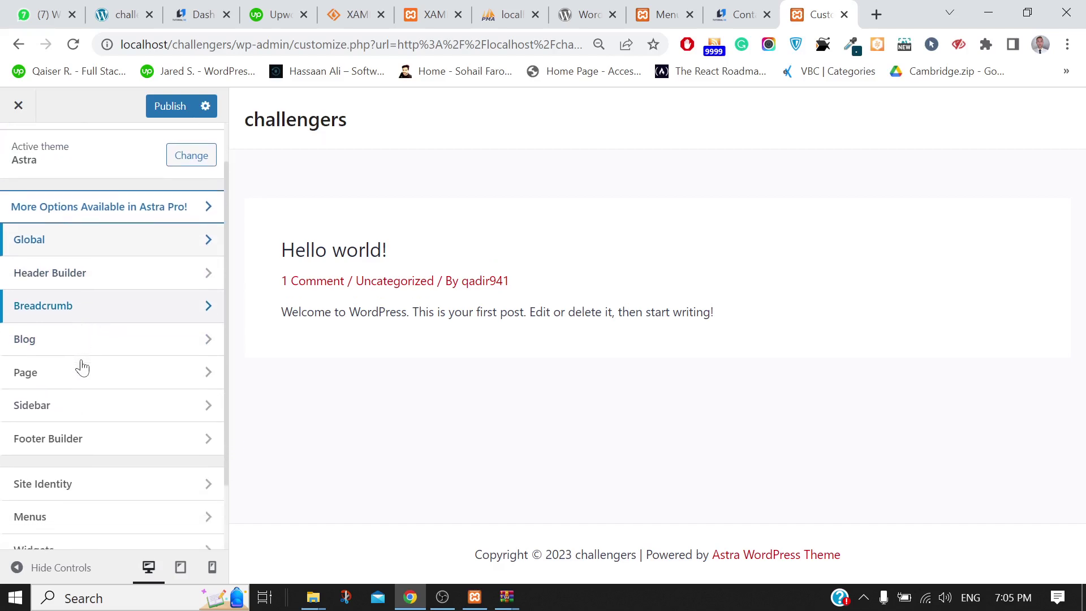
Inspect the Main Menu in the Customizer's Menus panel, then back out to the section list
left_click(44, 481)
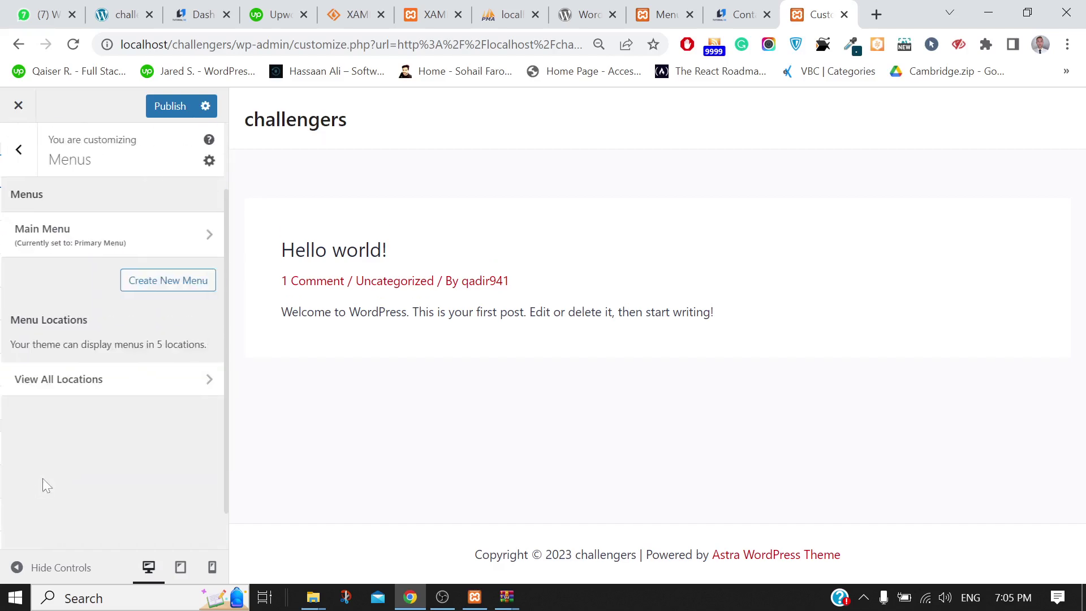
left_click(97, 243)
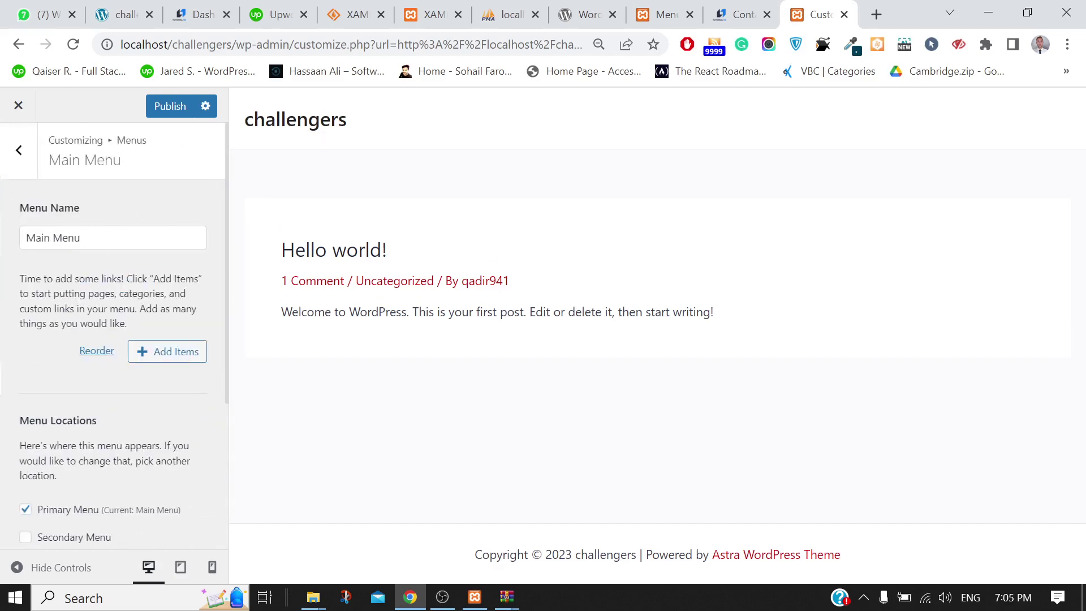
left_click(113, 237)
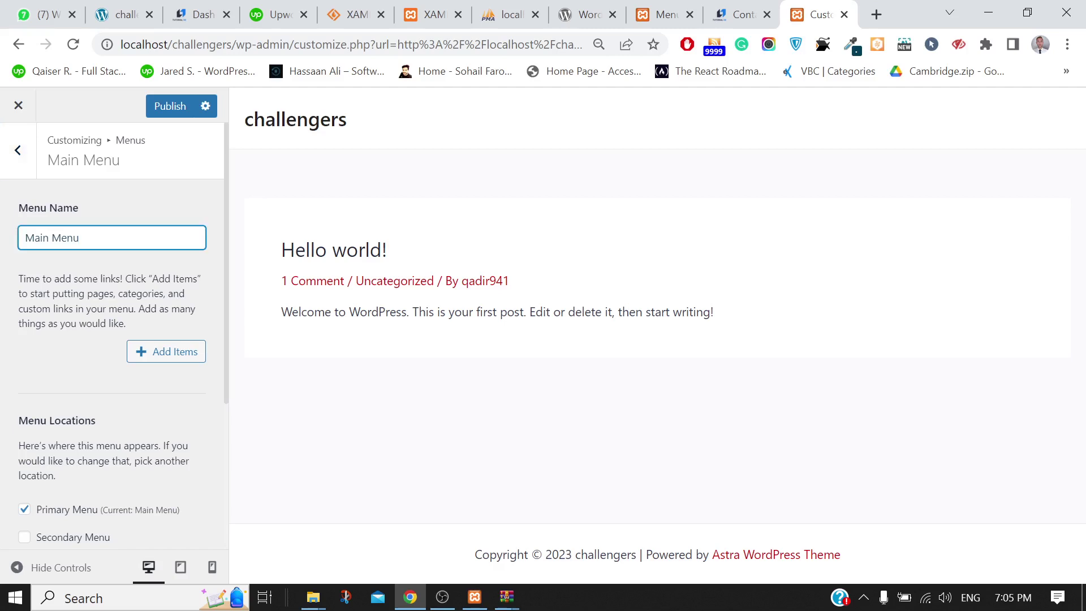
left_click(14, 155)
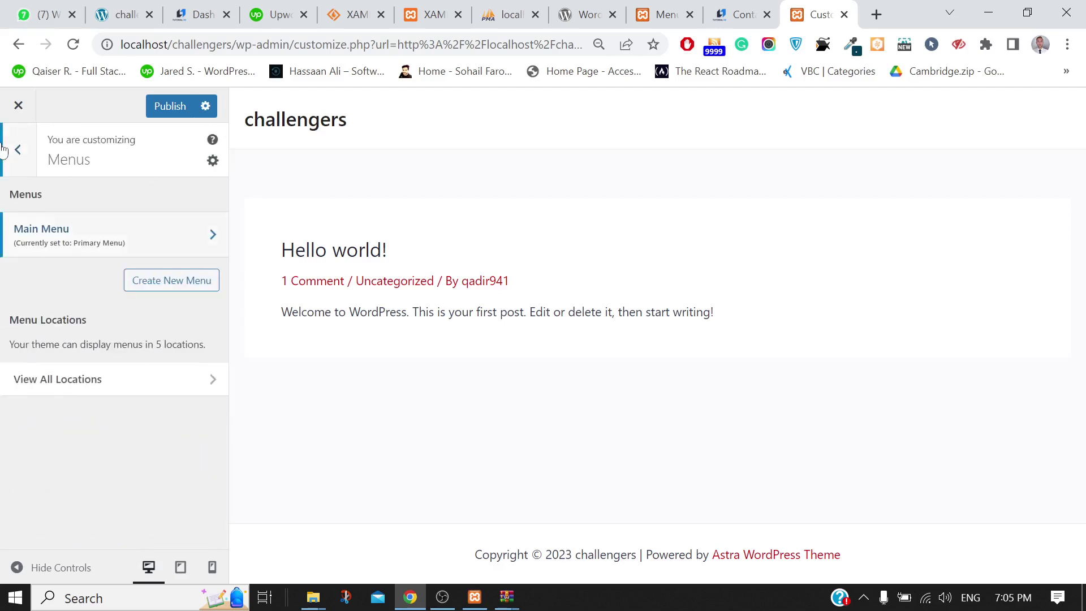
left_click(14, 154)
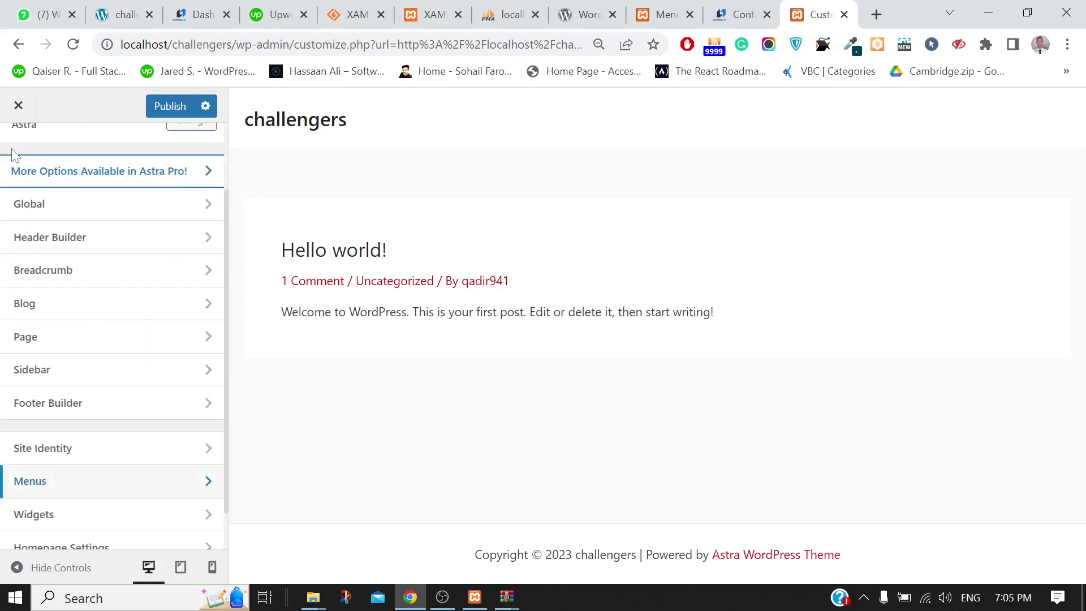
Upload Tutor Hero.png from Downloads as the site logo, skipping cropping
left_click(82, 237)
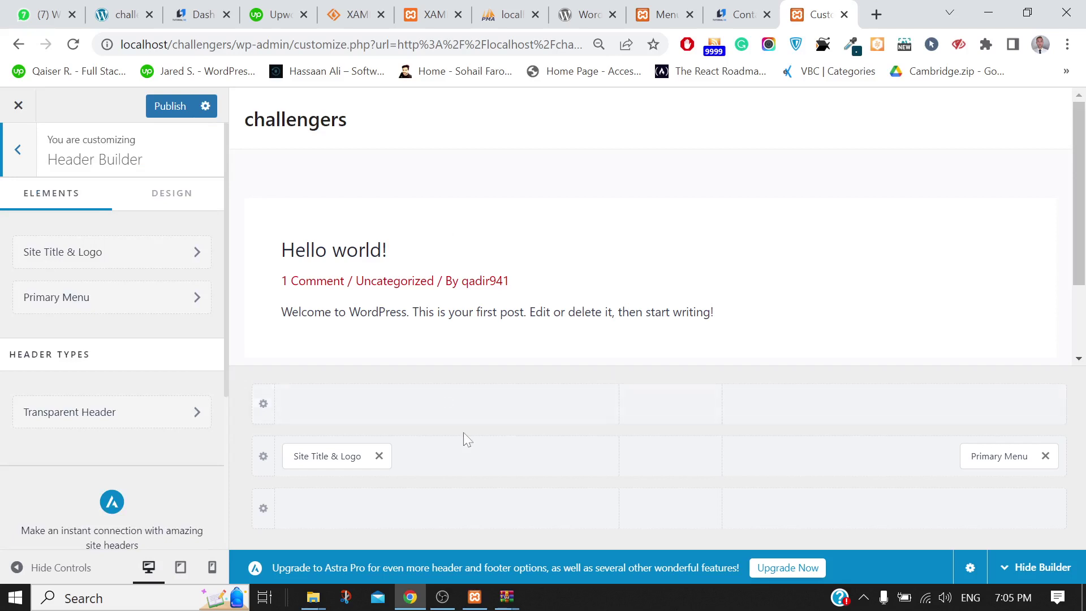
left_click(308, 456)
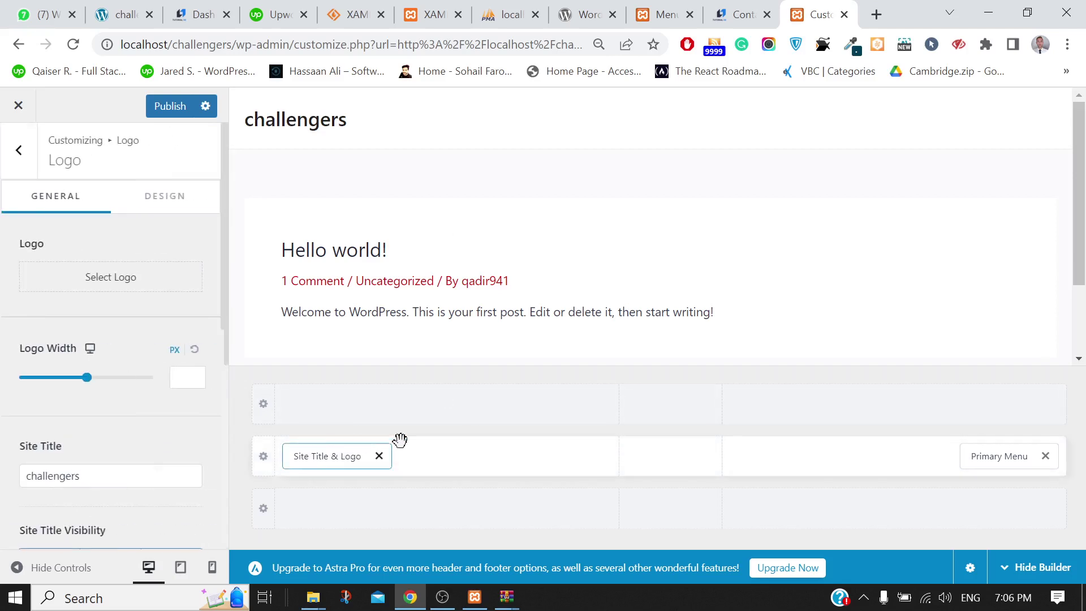
left_click(99, 282)
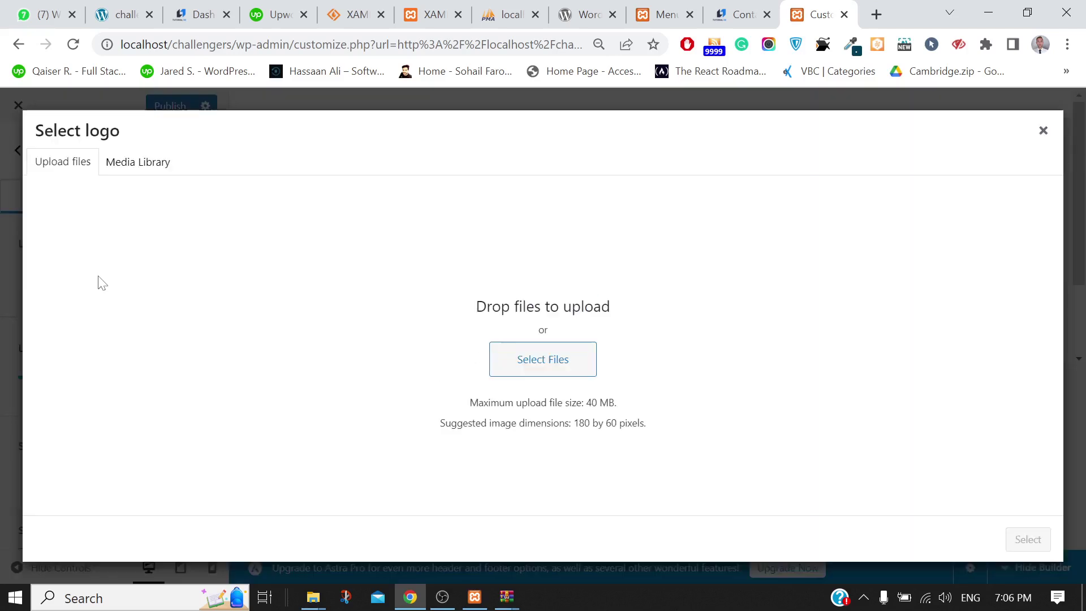
left_click(536, 365)
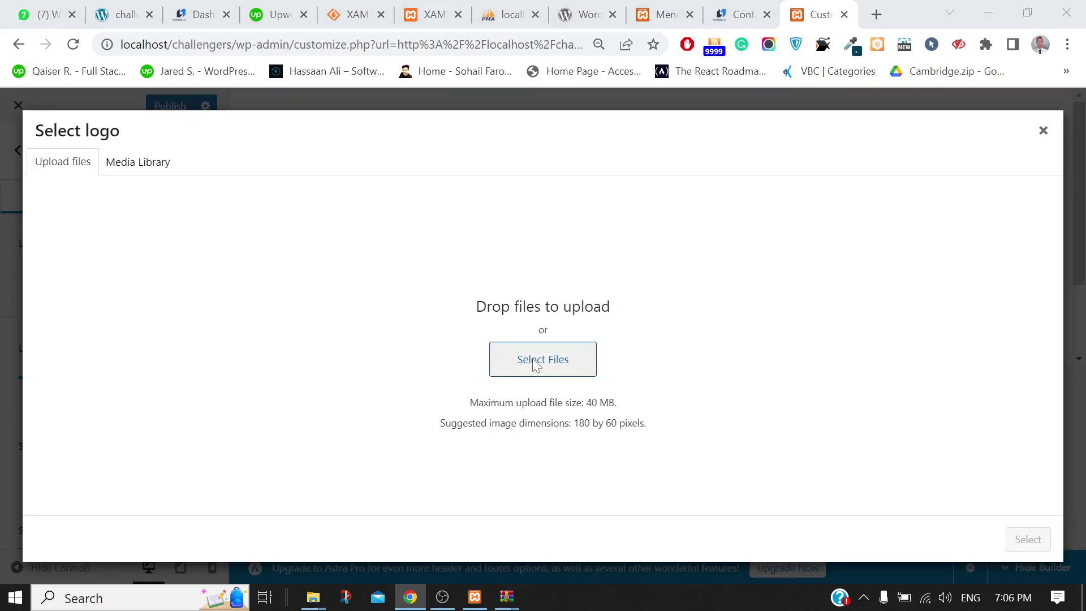
left_click(262, 271)
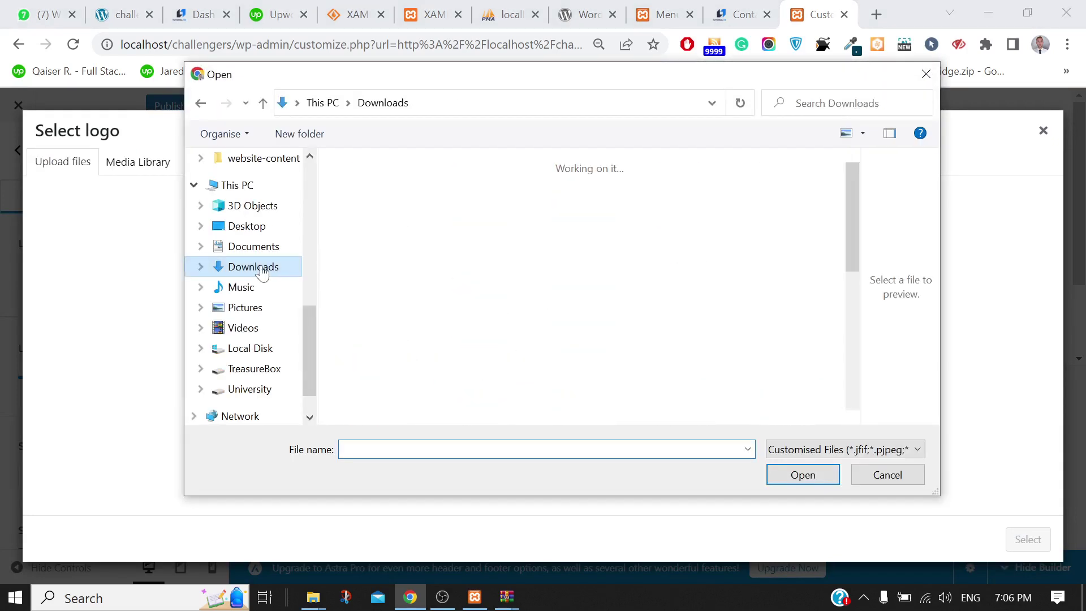
left_click_drag(852, 172, 844, 408)
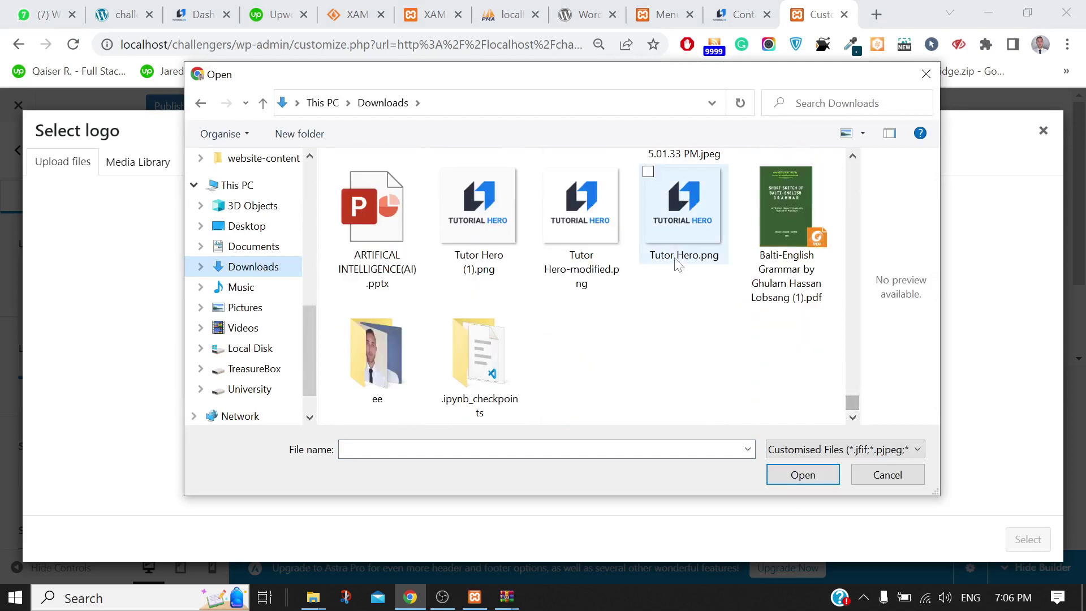
left_click(699, 205)
left_click(780, 470)
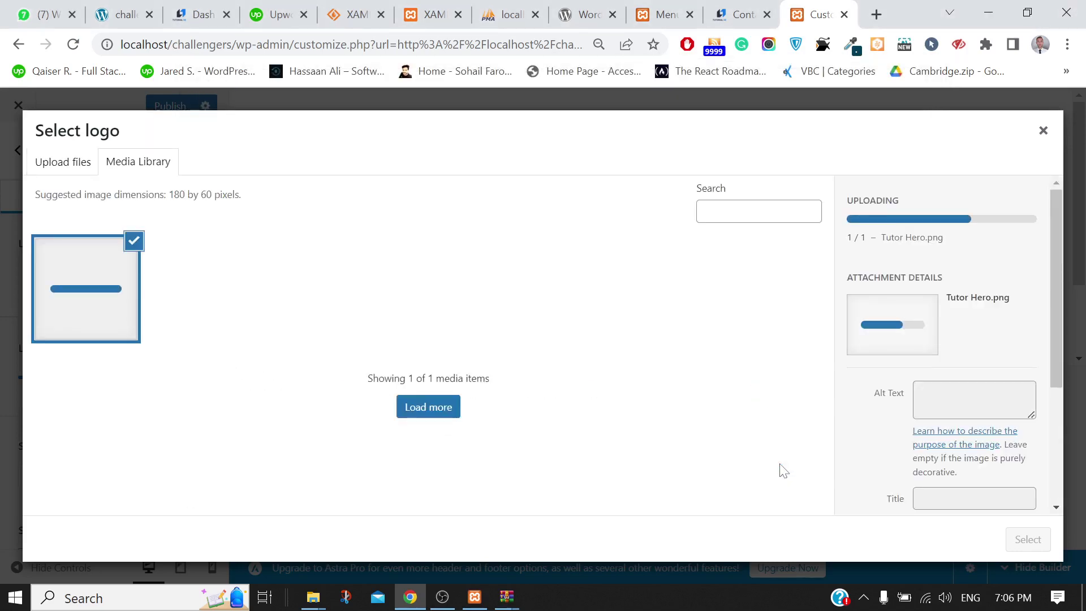
left_click(1026, 539)
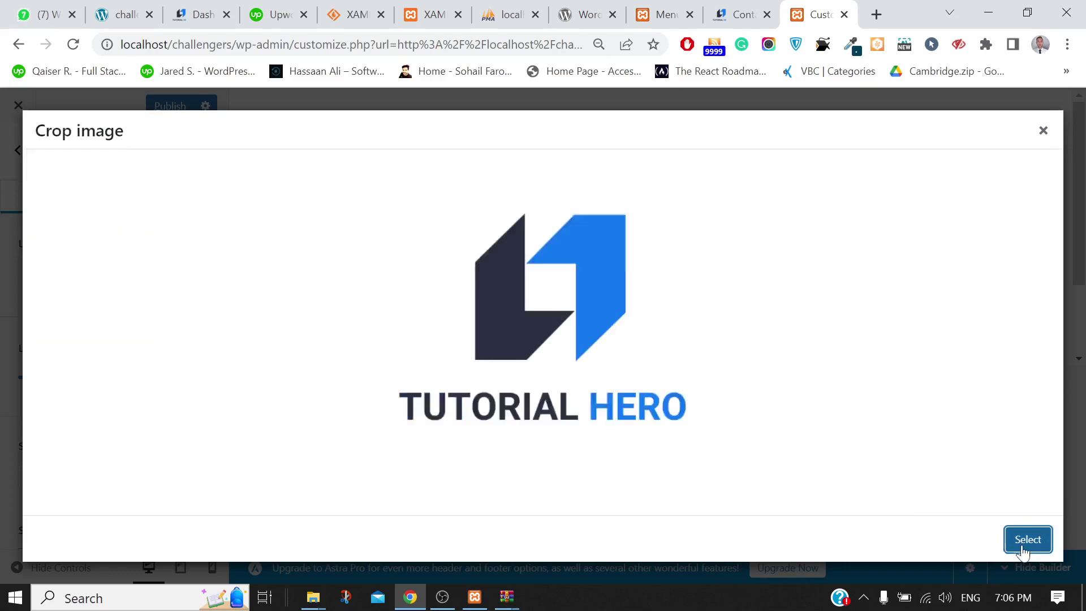
left_click(916, 539)
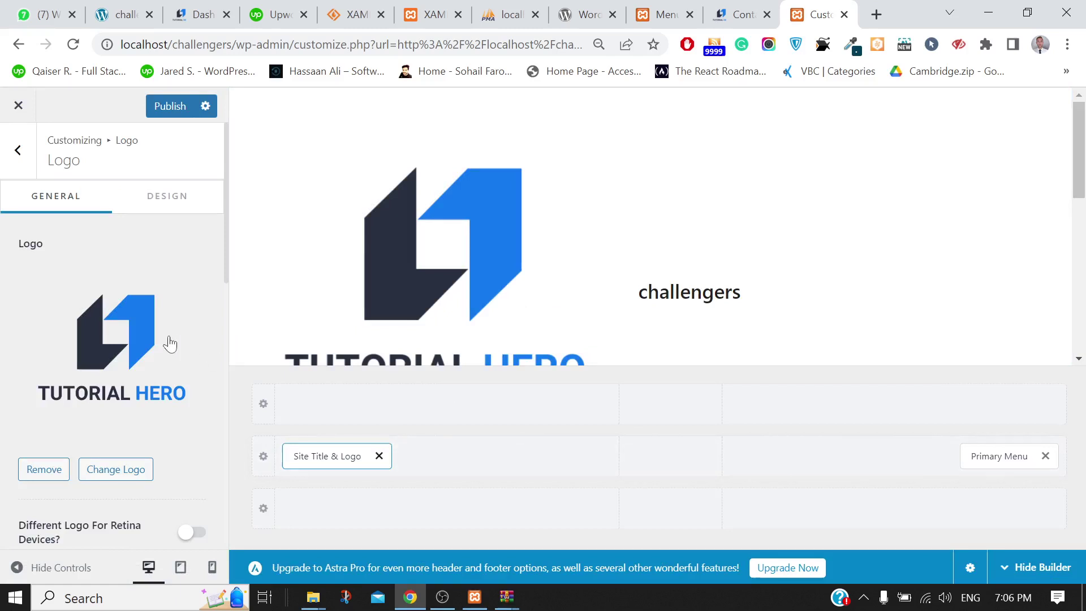
Set the logo width to 129 px and delete the 'challengers' site title text
scroll(169, 344, "down", 3)
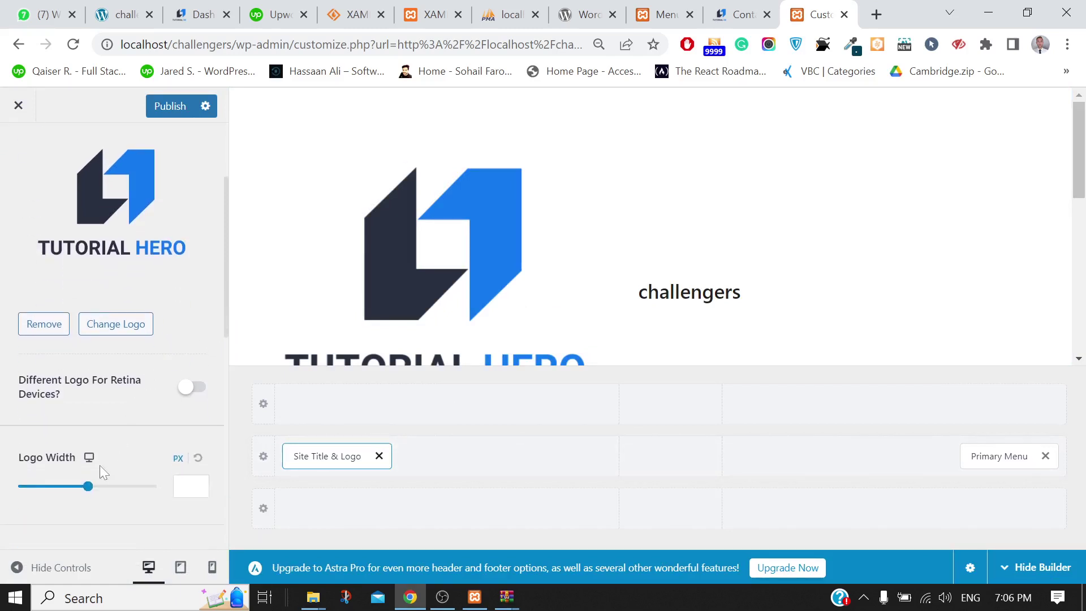
left_click_drag(88, 485, 53, 489)
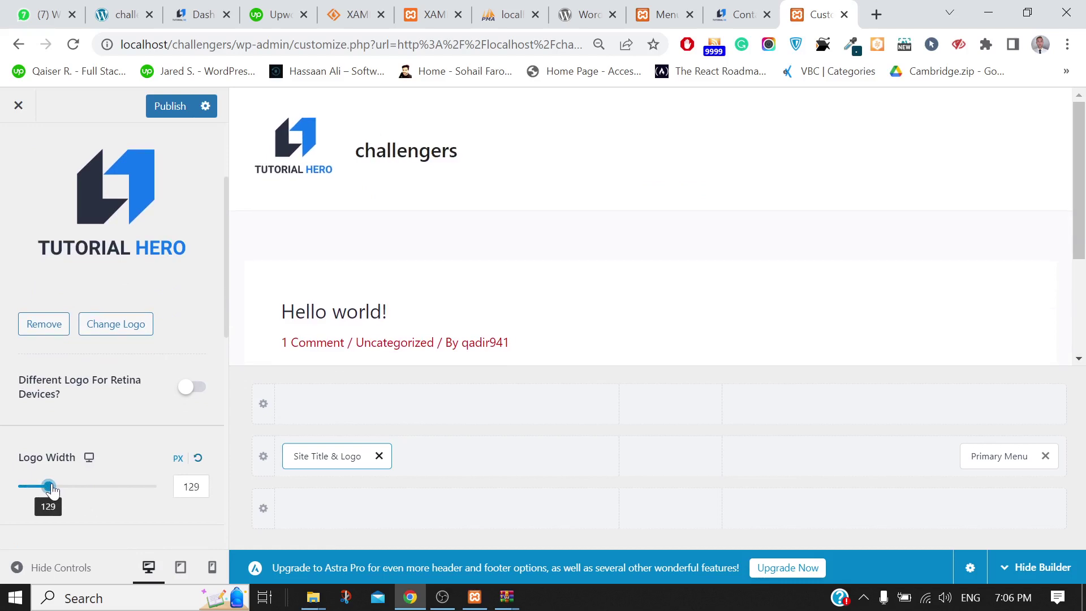
scroll(130, 279, "up", 3)
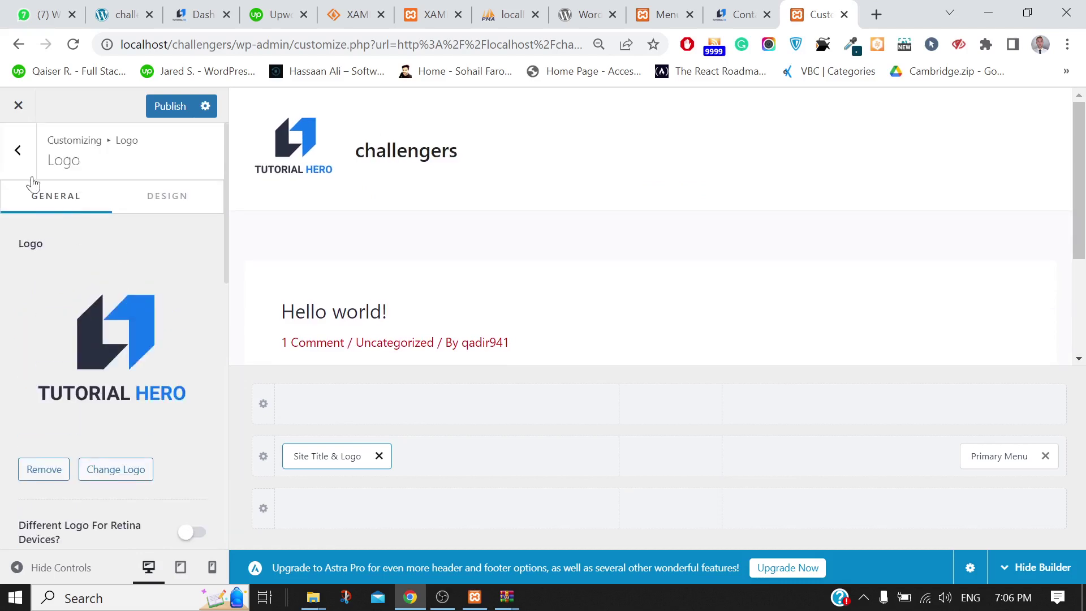
left_click(19, 151)
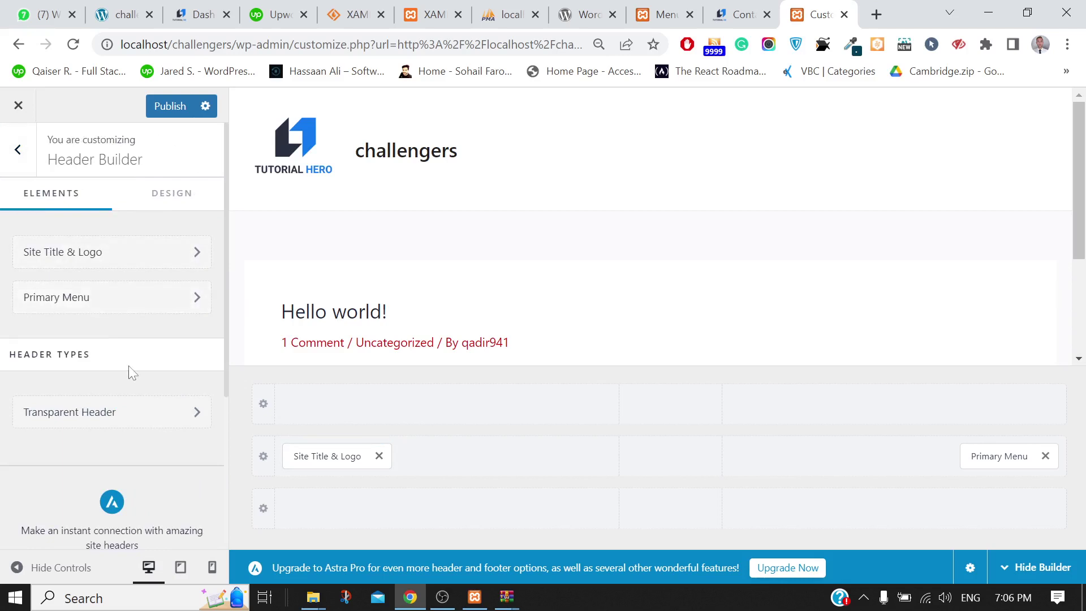
left_click(107, 252)
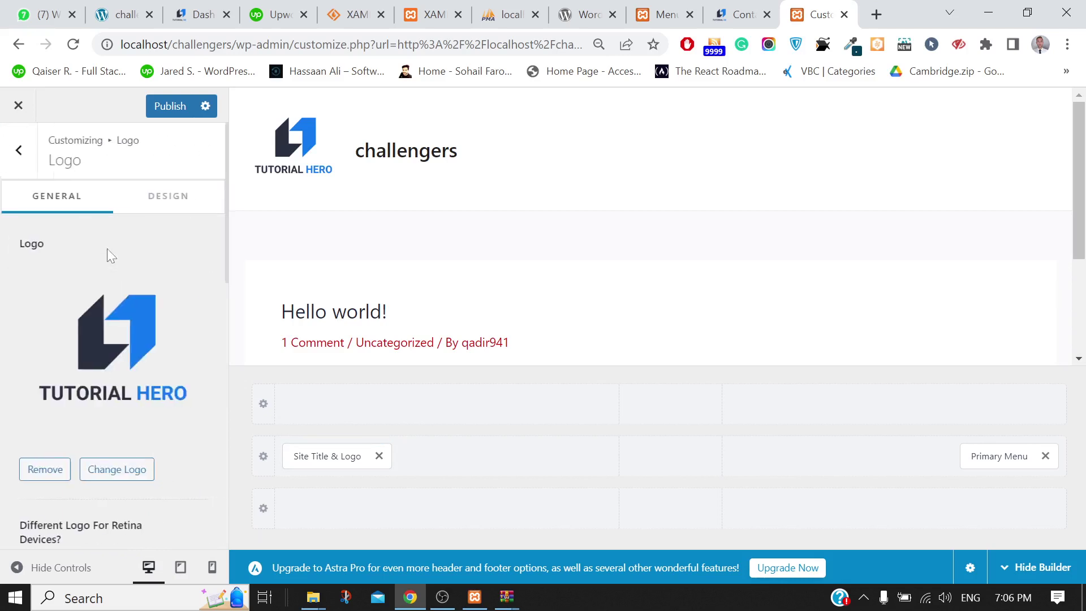
scroll(108, 367, "down", 3)
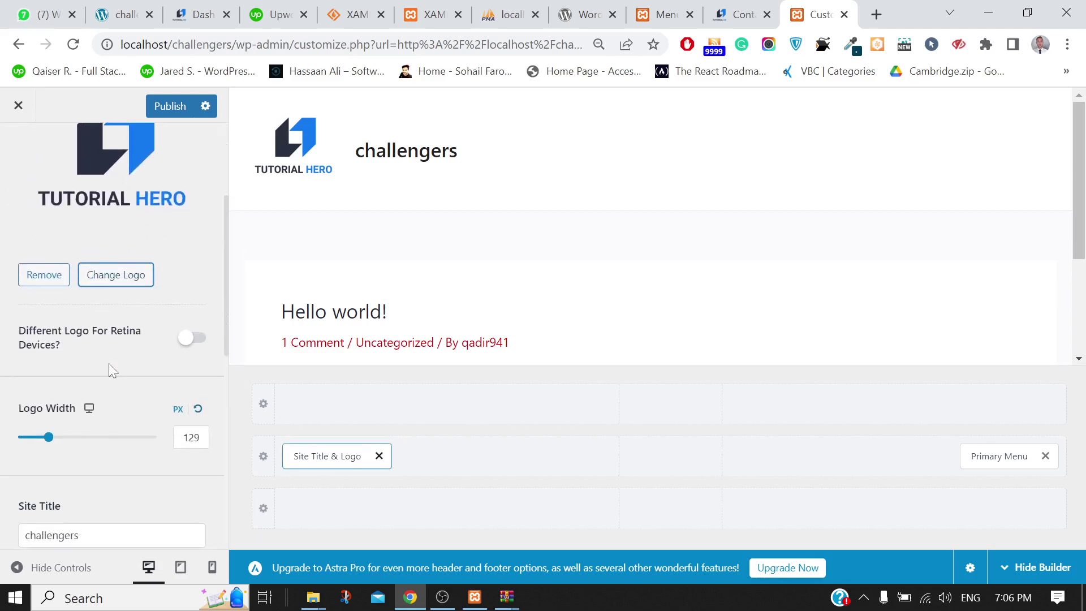
scroll(110, 364, "down", 3)
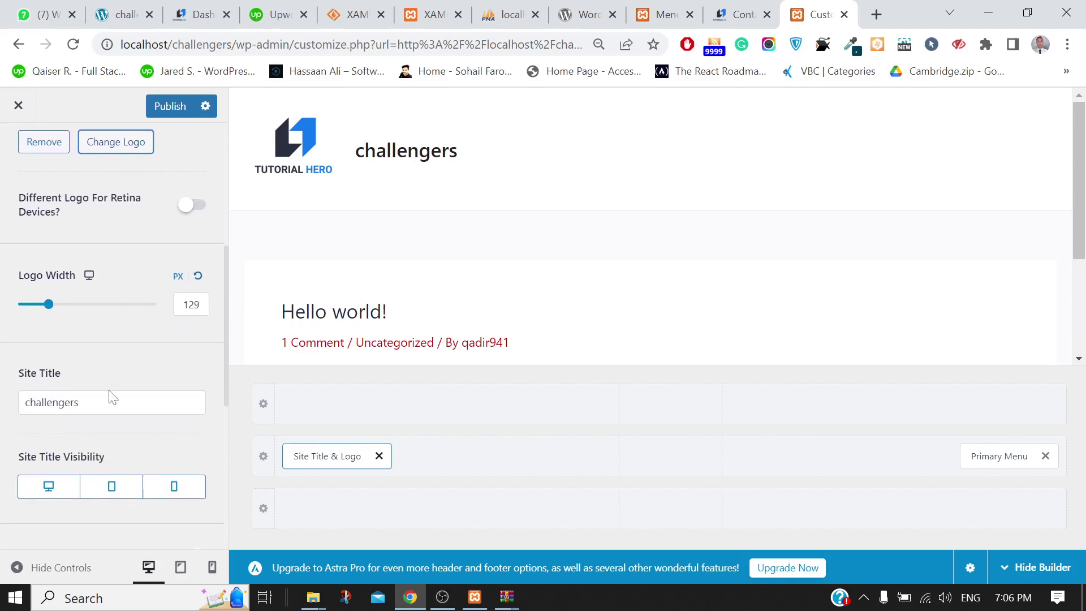
left_click_drag(187, 402, 3, 399)
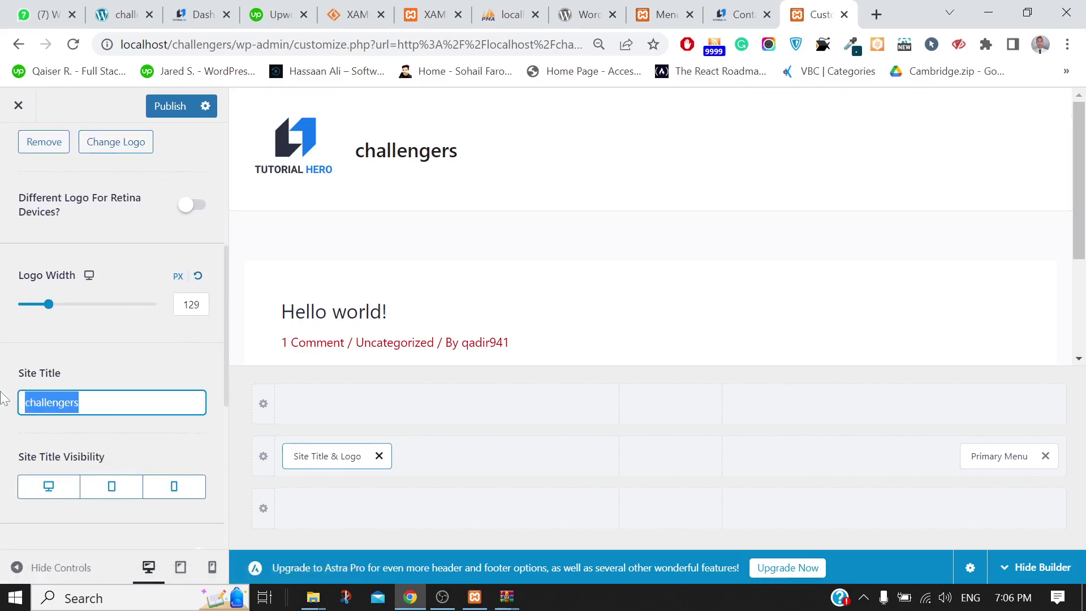
key("BackSpace")
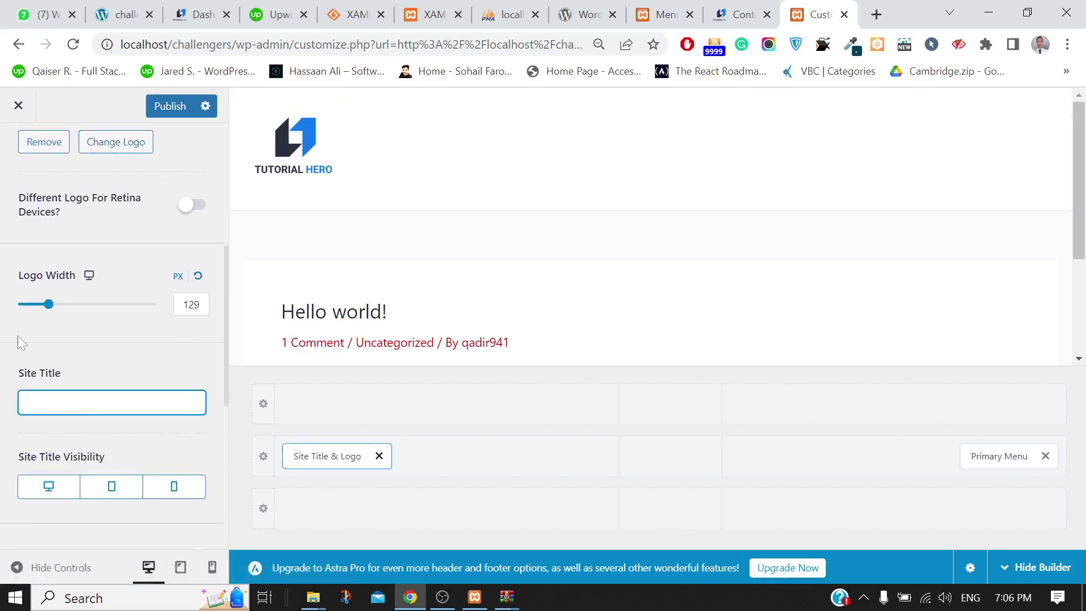
scroll(49, 178, "up", 5)
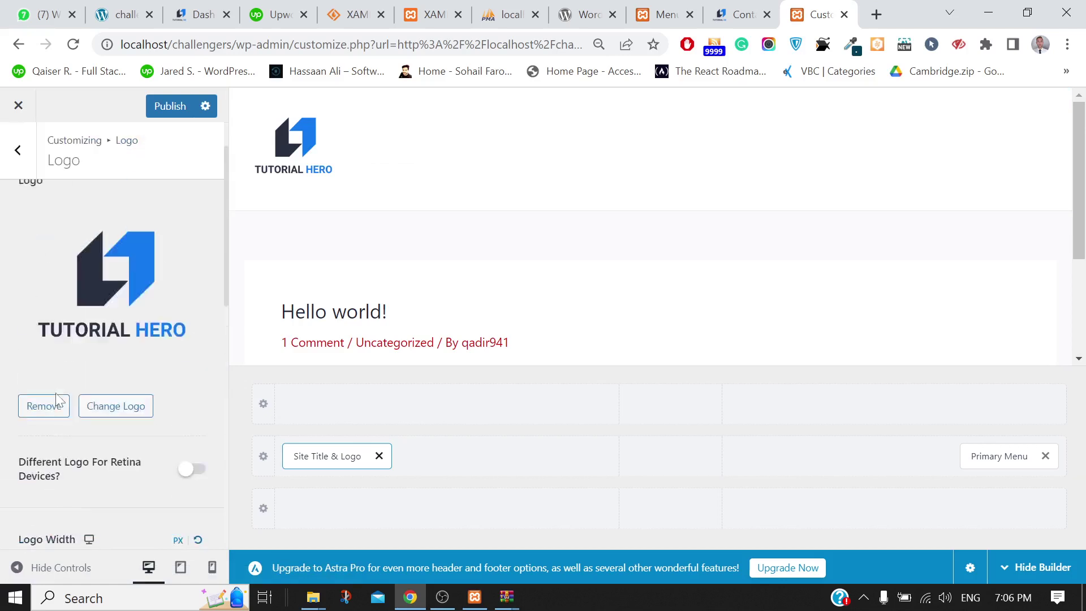
left_click(11, 170)
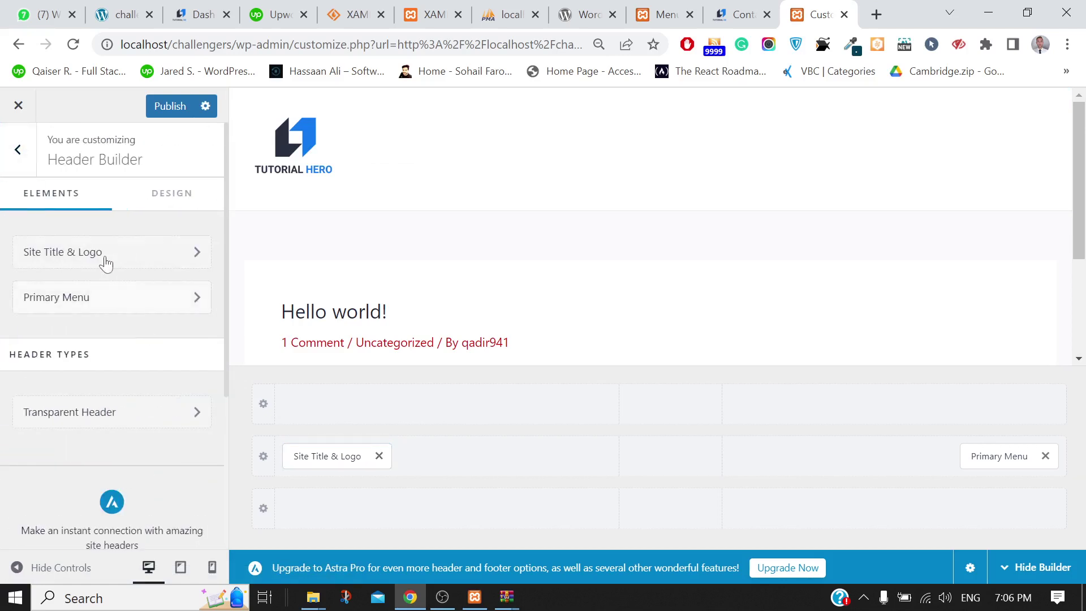
Move the Primary Menu into the header's centre column and publish
left_click(72, 302)
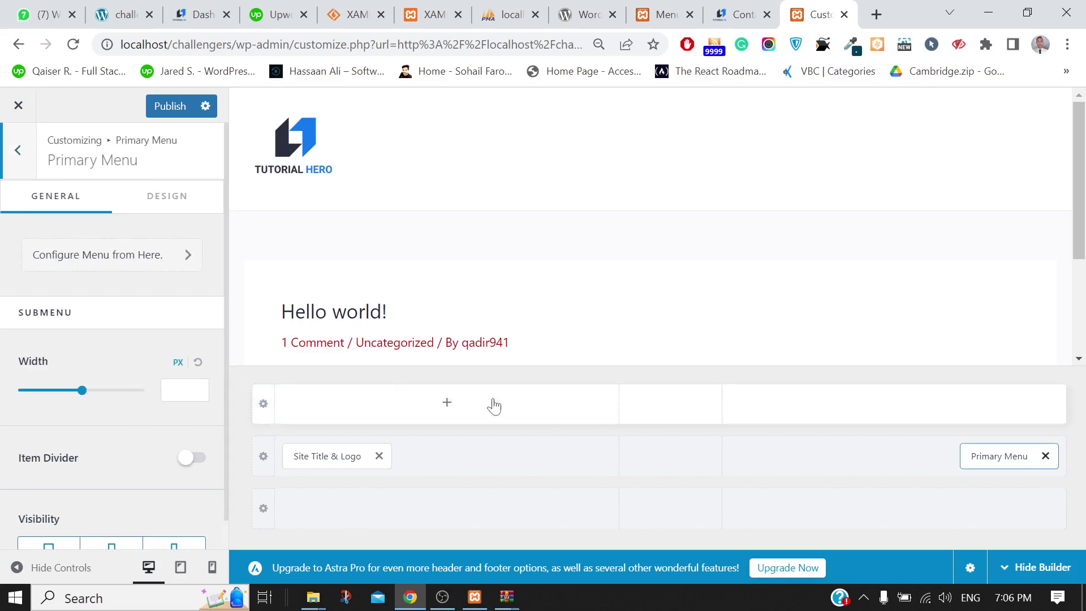
left_click_drag(996, 455, 681, 447)
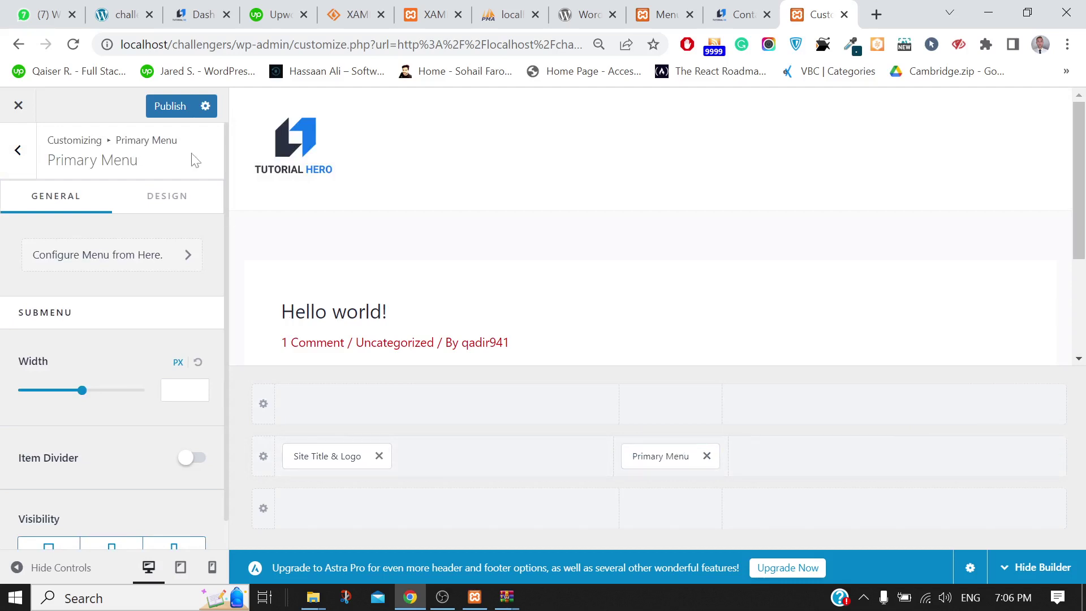
left_click(169, 107)
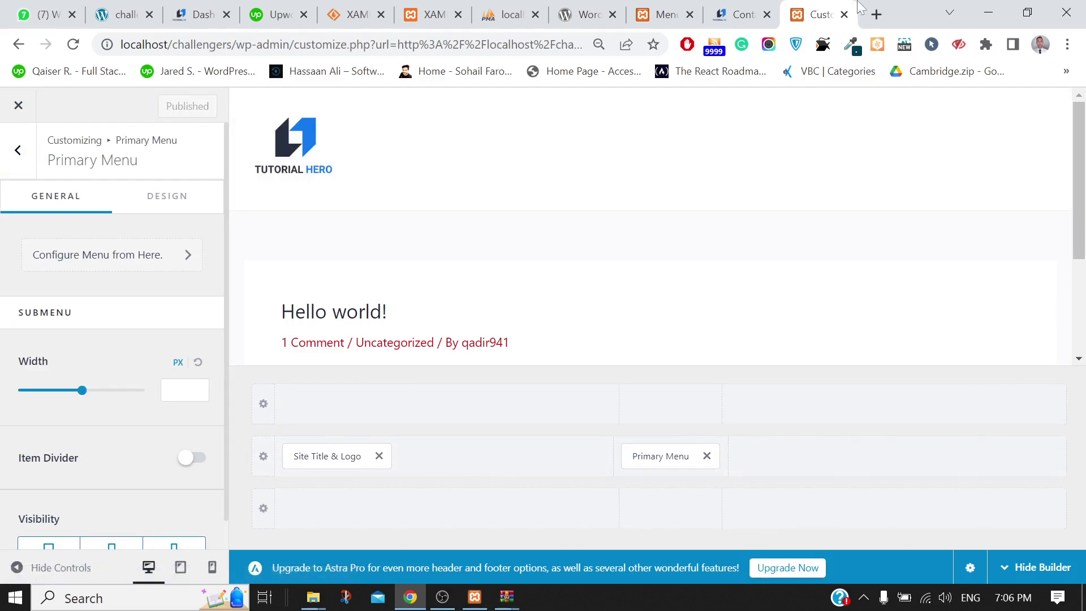
Load localhost/challengers in a new tab, then go back to the Customizer
left_click(876, 15)
type("localhost")
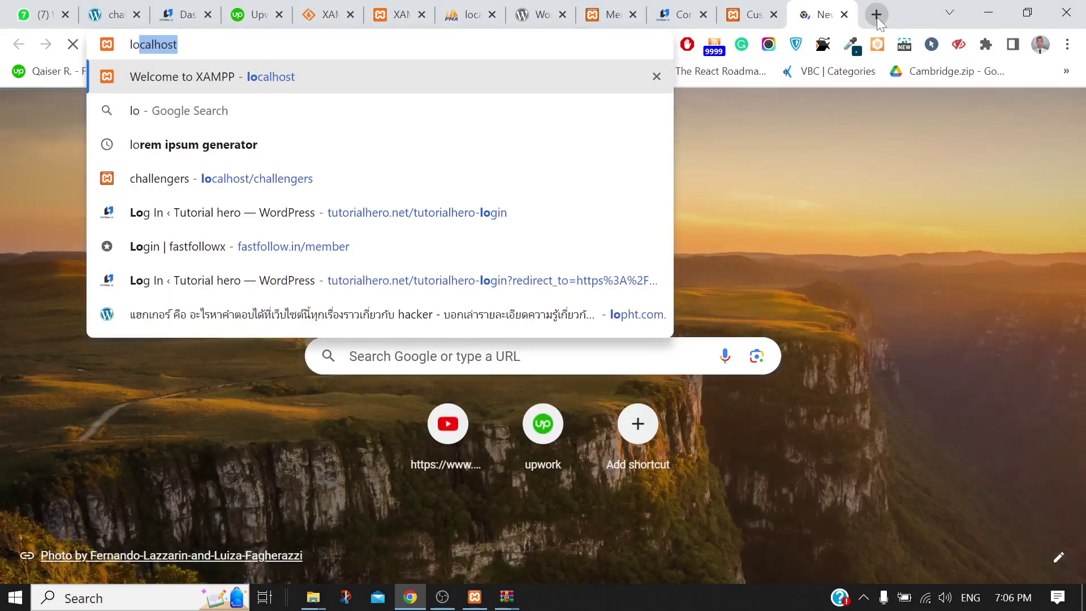
left_click(309, 184)
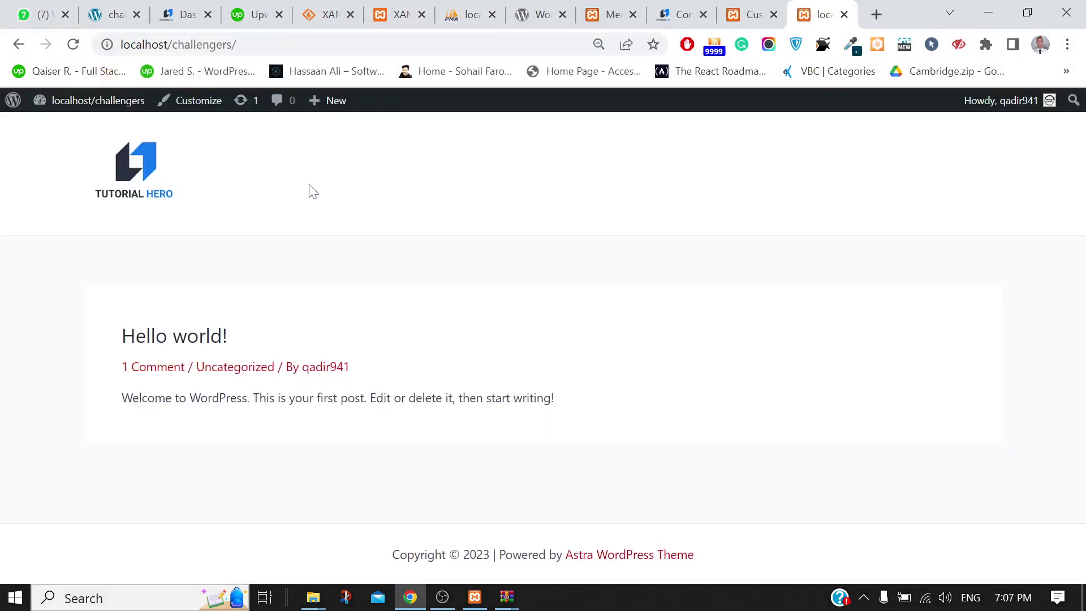
left_click(750, 12)
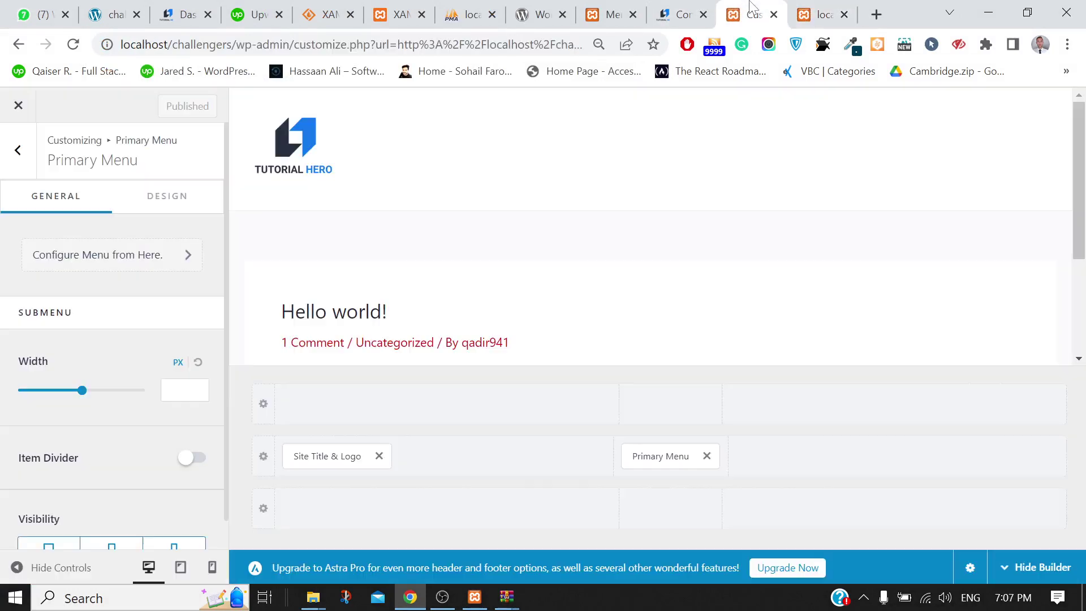
Confirm Main Menu is assigned to the primary menu location
left_click(682, 456)
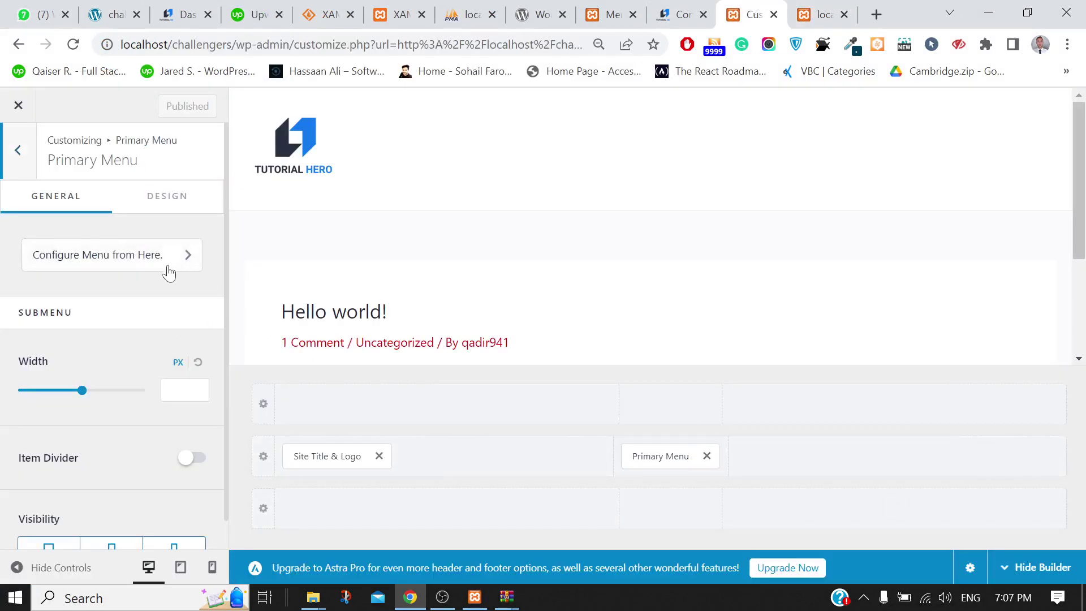
left_click(134, 261)
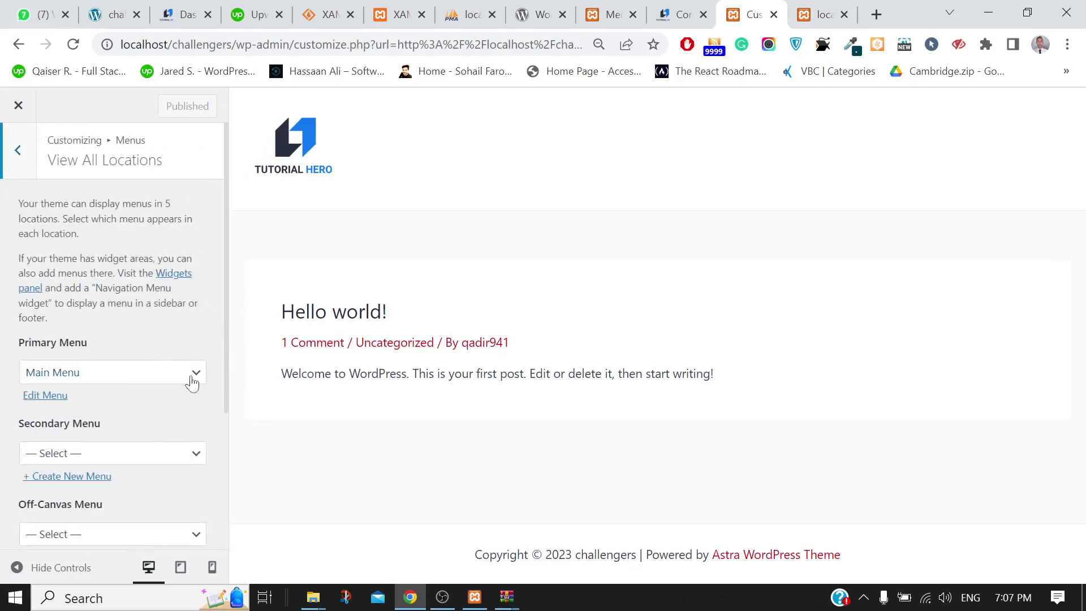
scroll(122, 401, "down", 1)
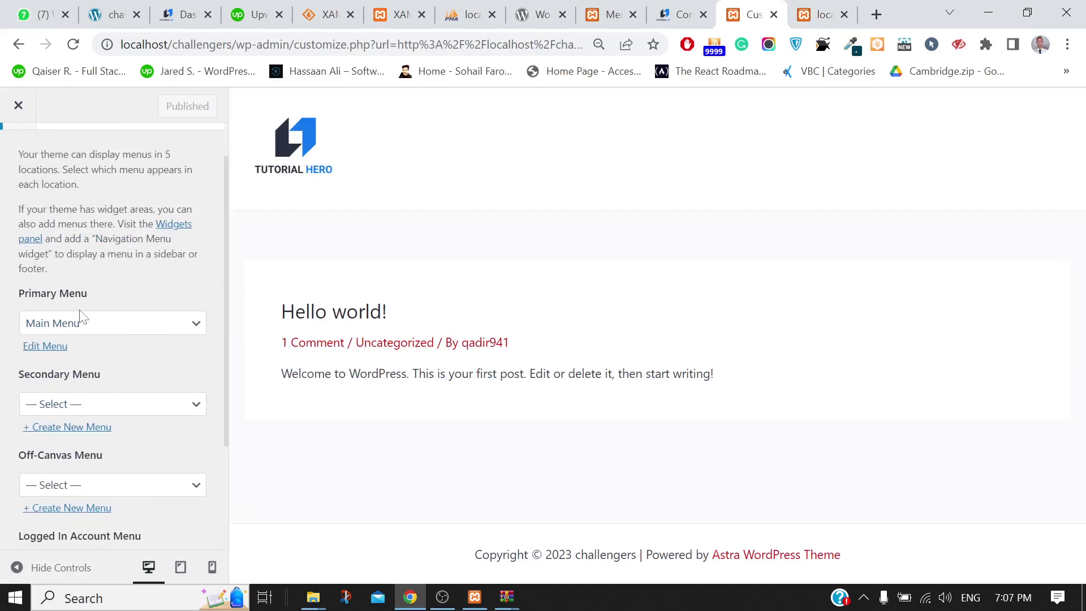
left_click(86, 327)
left_click(62, 361)
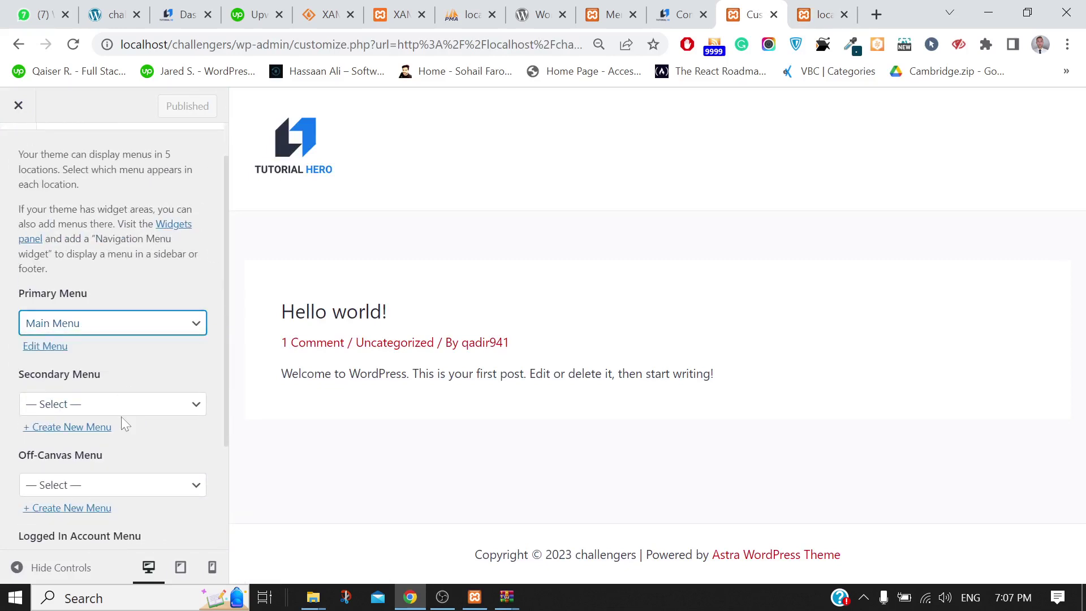
scroll(121, 419, "down", 3)
scroll(123, 424, "up", 4)
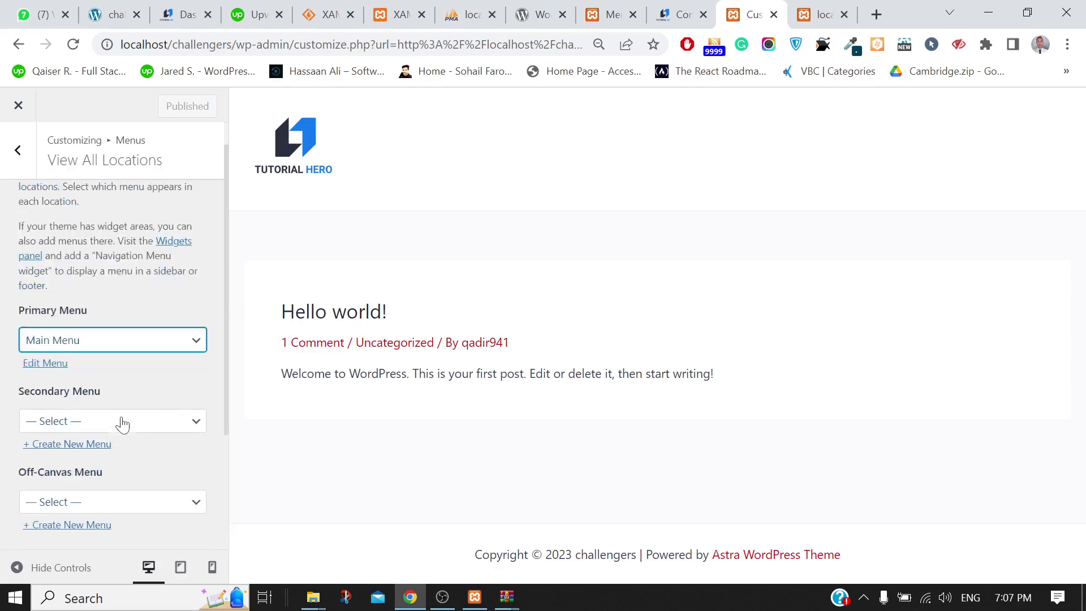
left_click(20, 177)
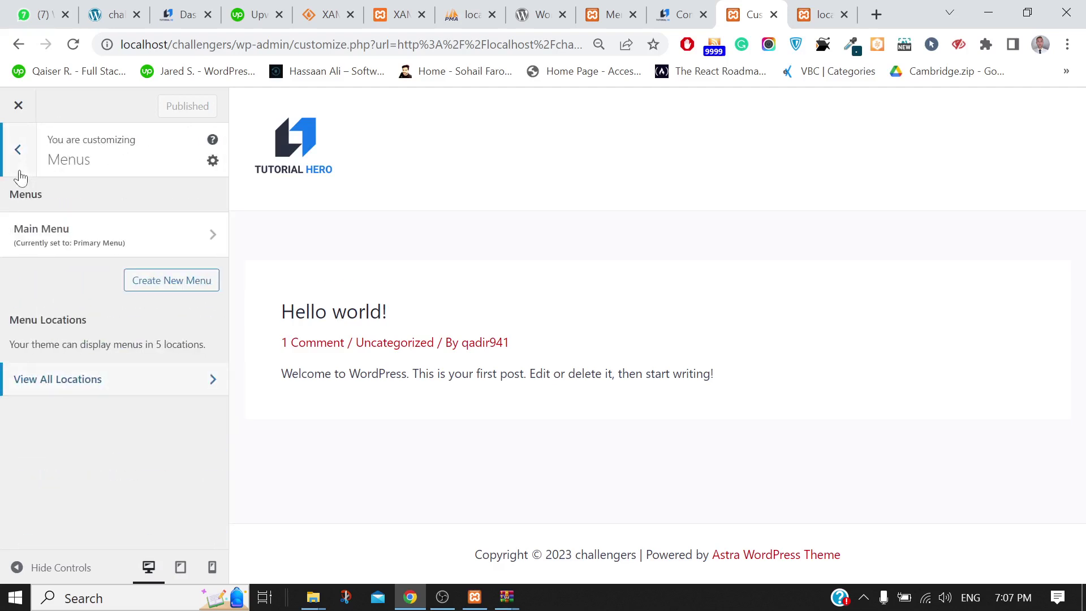
Recheck Main Menu under View All Locations, then go back to Header Builder
left_click(92, 379)
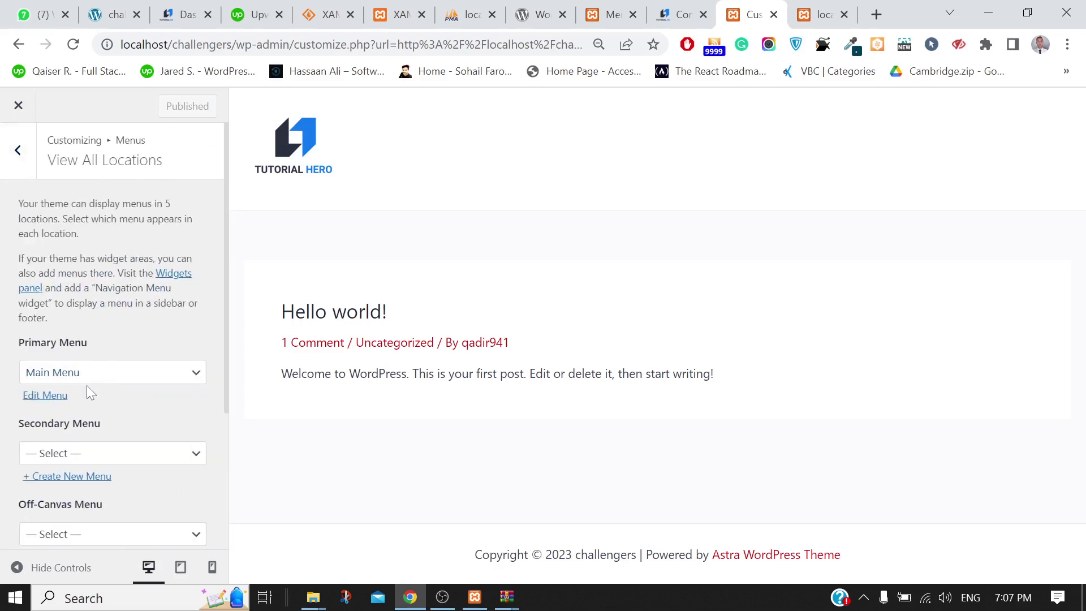
left_click(88, 380)
left_click(72, 408)
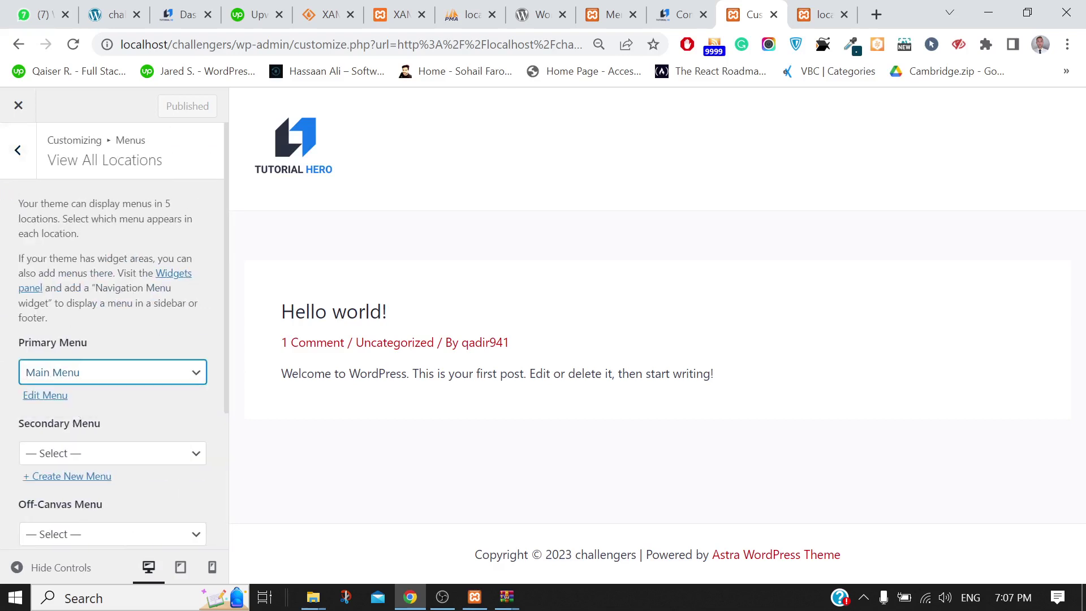
left_click(10, 170)
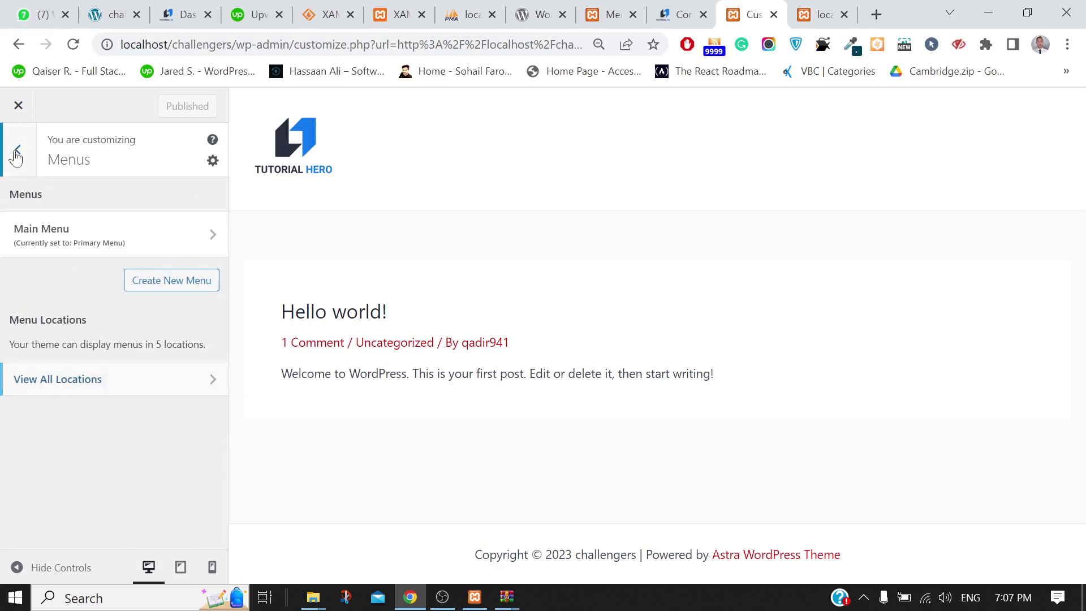
left_click(17, 150)
scroll(148, 499, "down", 1)
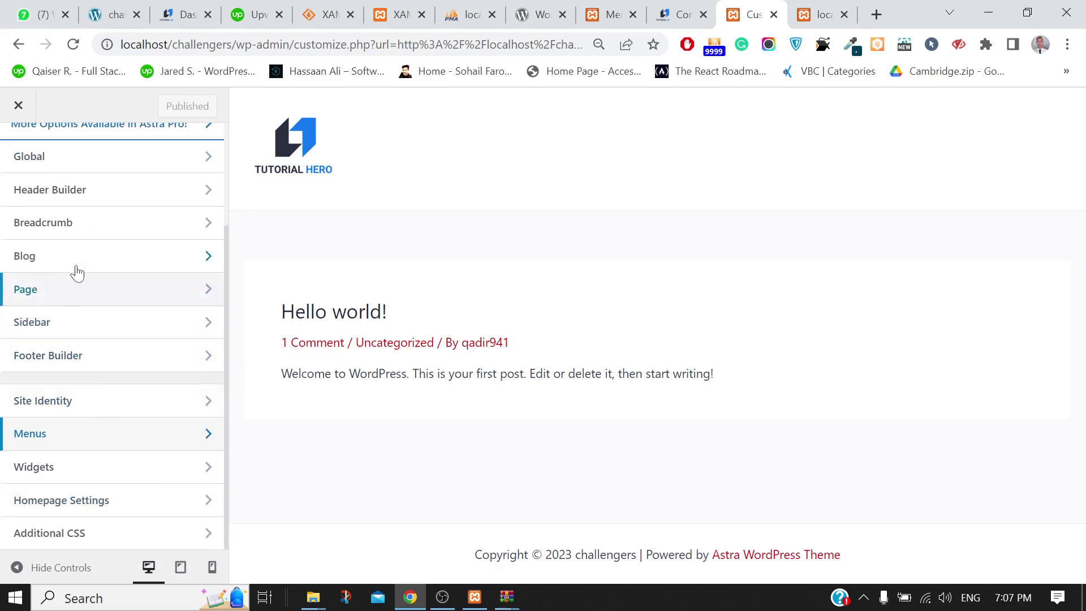
left_click(78, 190)
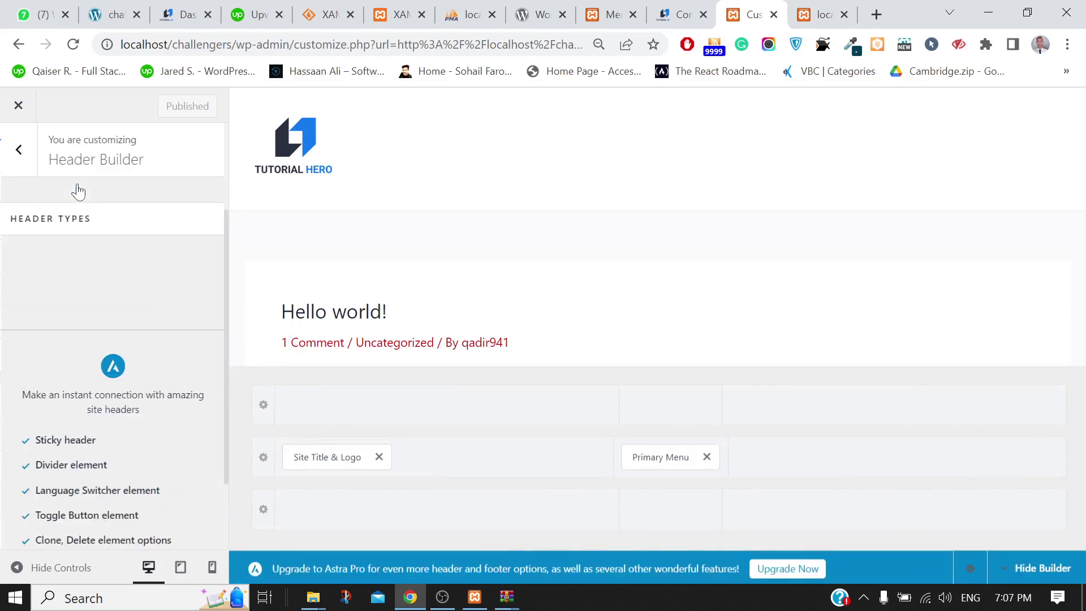
Set the Primary Menu hover style to Zoom In, publish, and view the live site
left_click(653, 462)
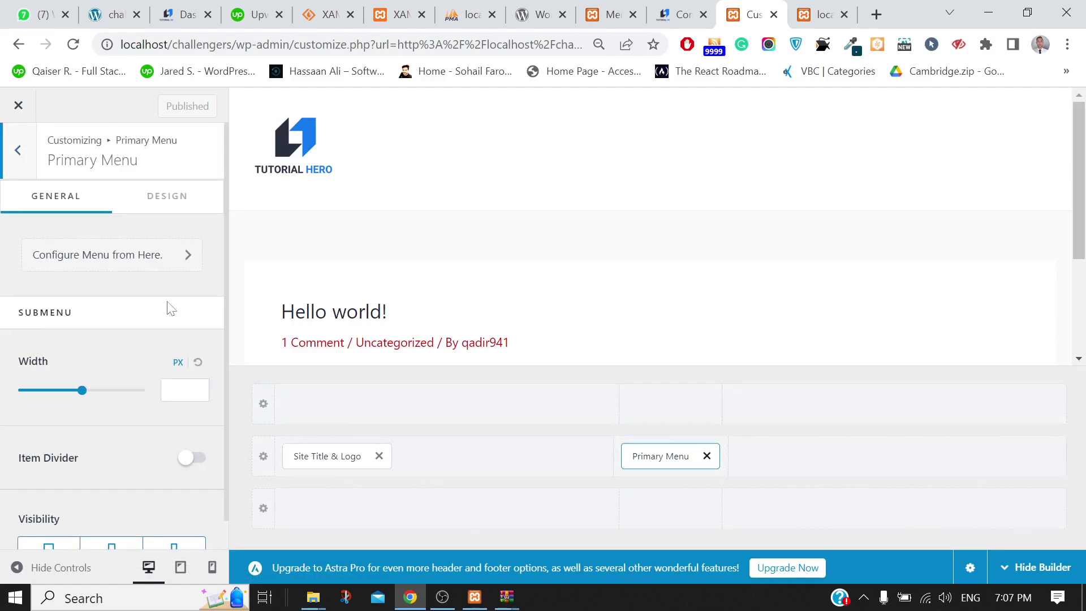
scroll(121, 320, "down", 1)
scroll(124, 317, "up", 1)
left_click(164, 201)
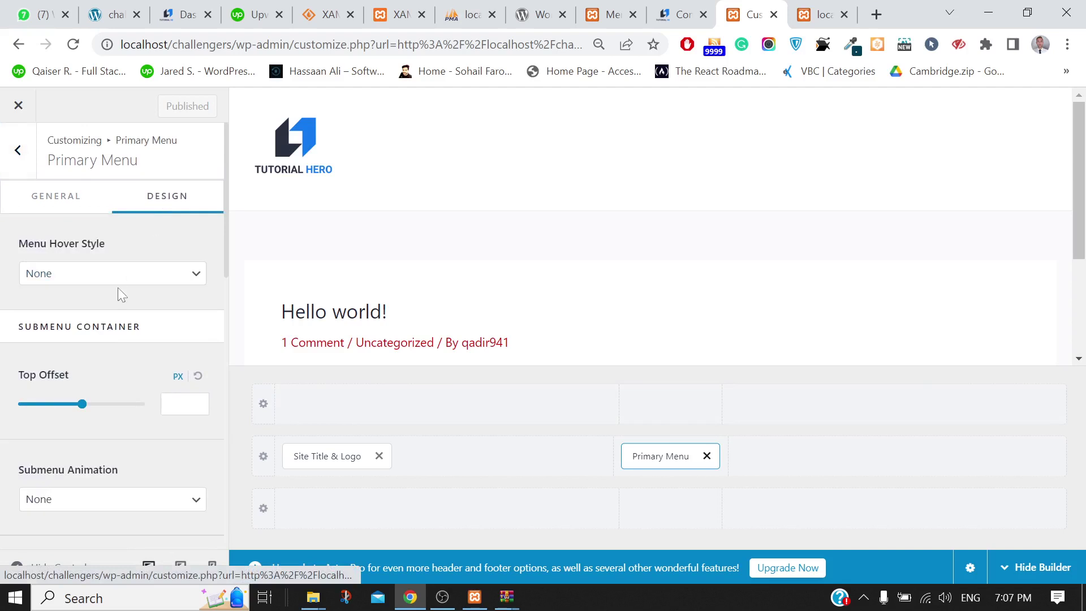
left_click(91, 281)
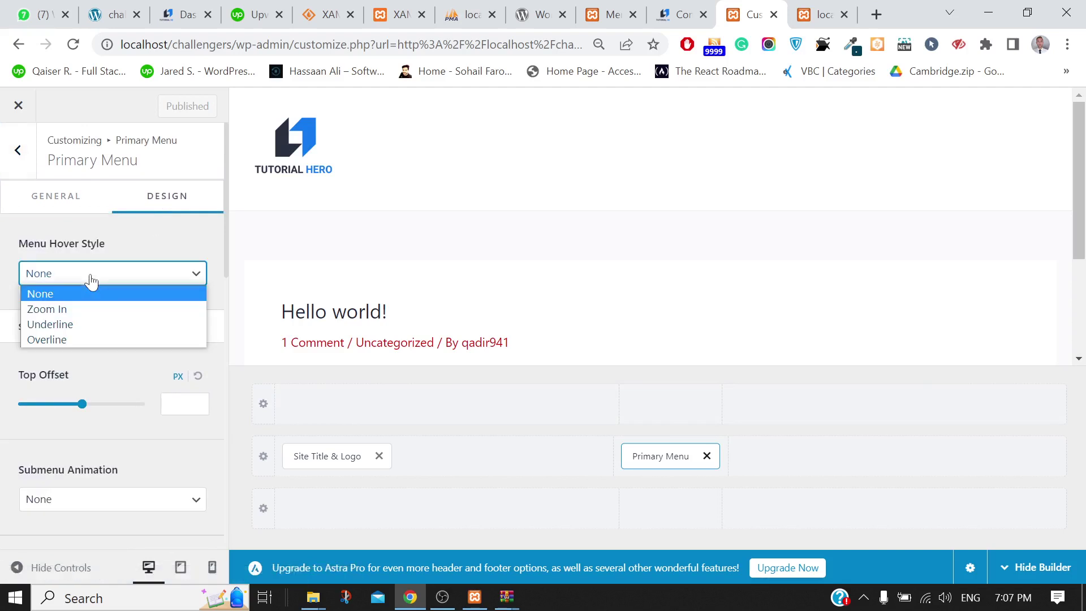
left_click(55, 309)
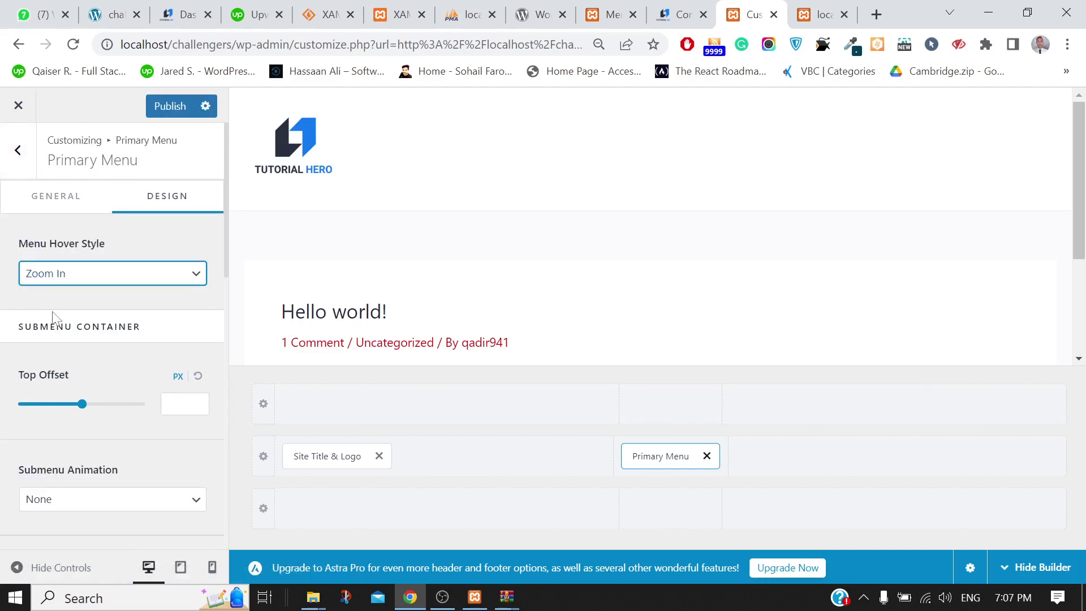
left_click(155, 105)
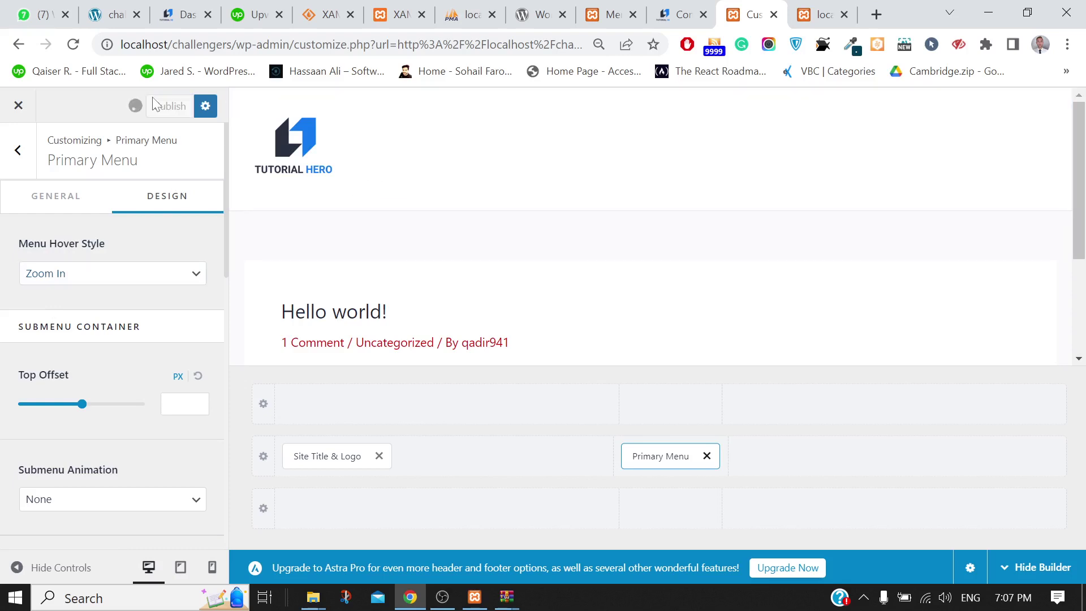
left_click(819, 15)
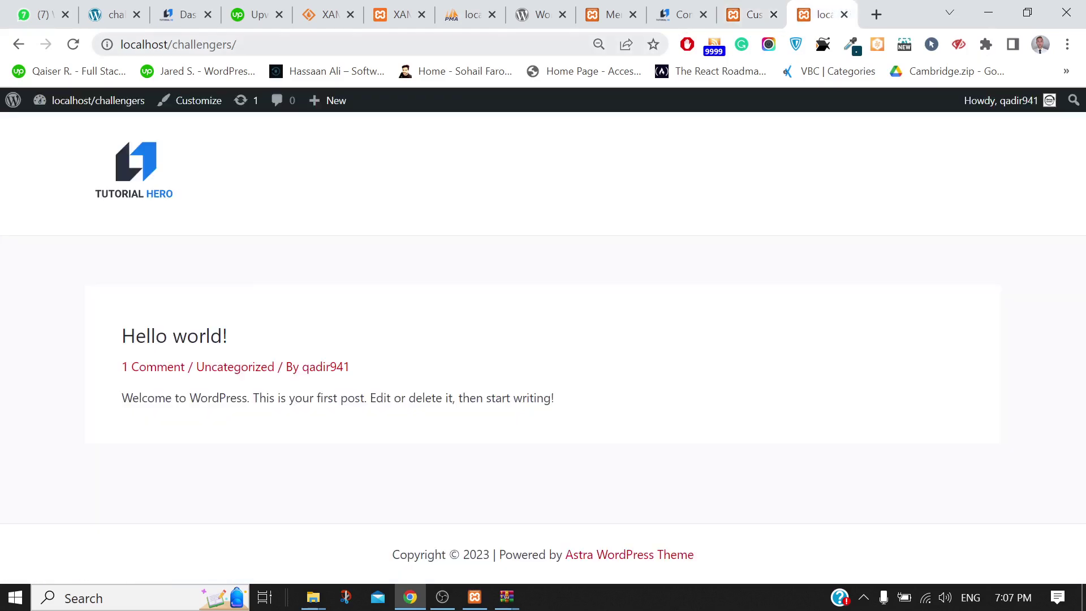
Reload the live site and save the Main Menu on the menu editing page
left_click(73, 44)
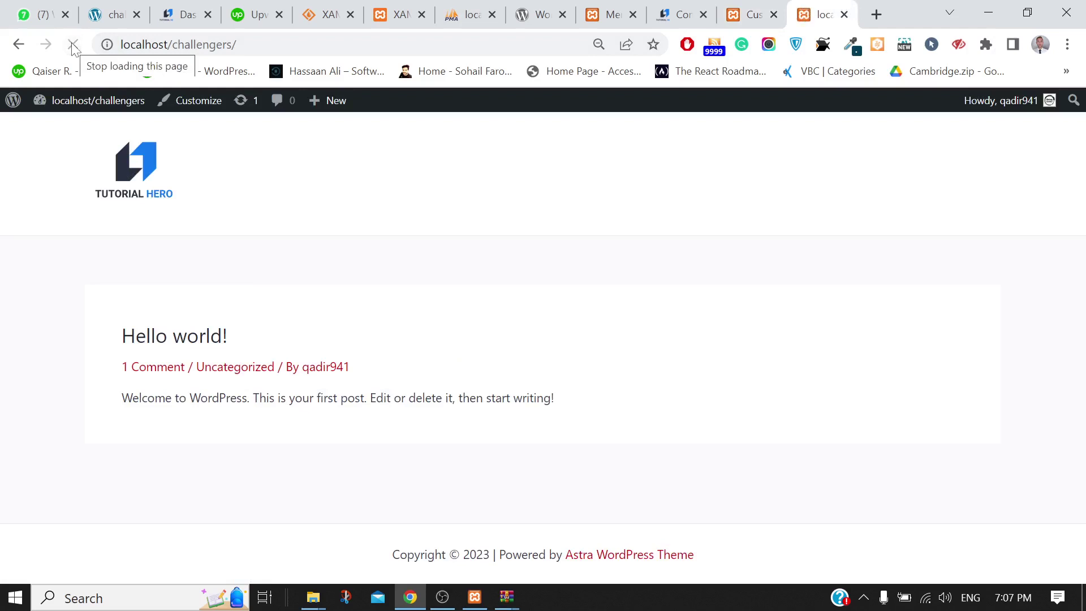
left_click(612, 10)
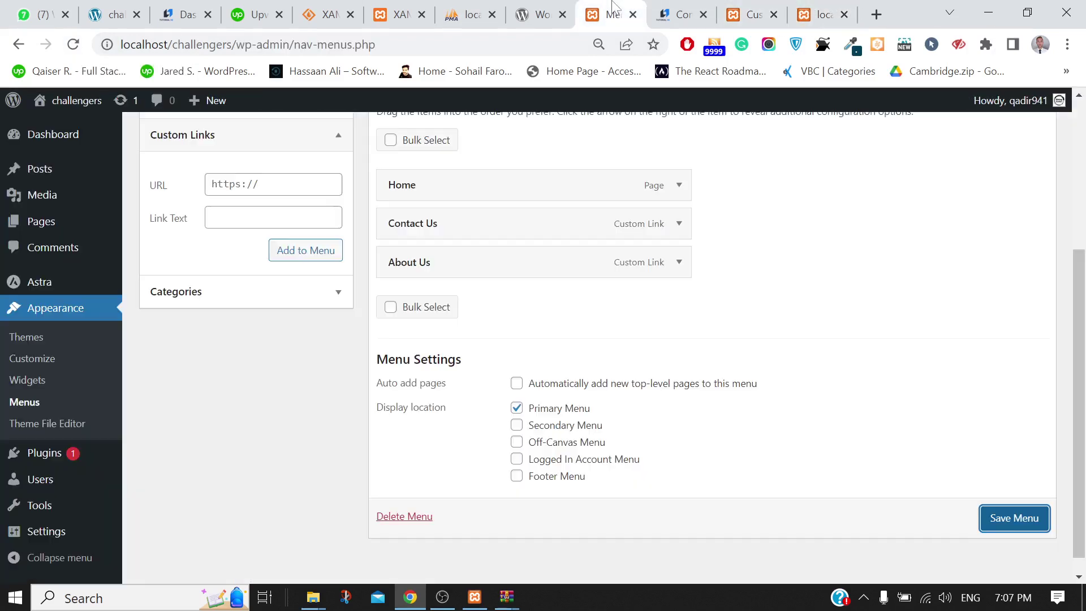
left_click(995, 525)
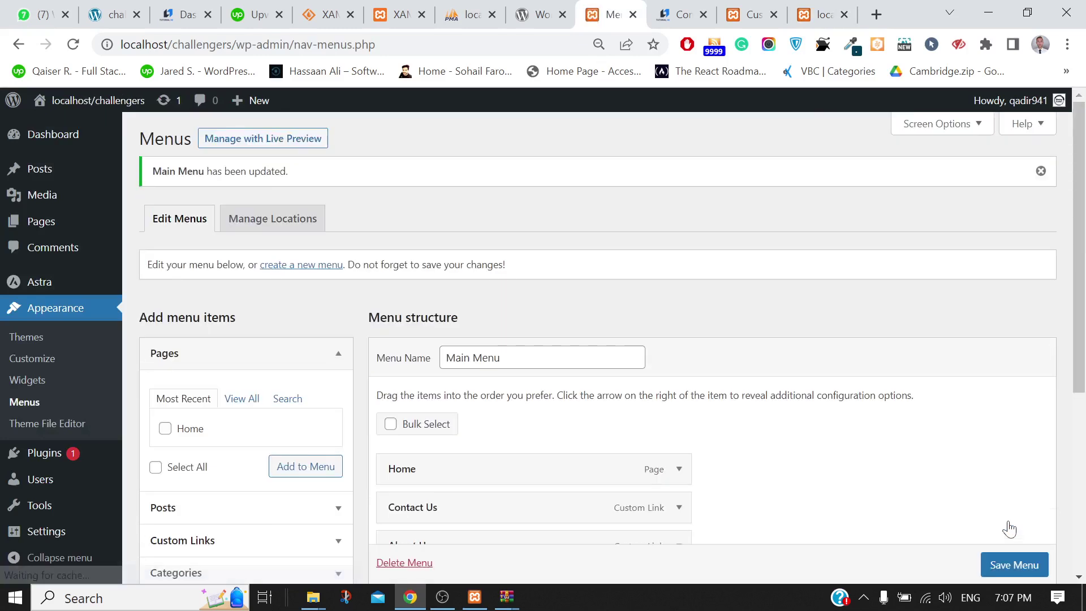
scroll(837, 430, "down", 1)
scroll(836, 430, "down", 3)
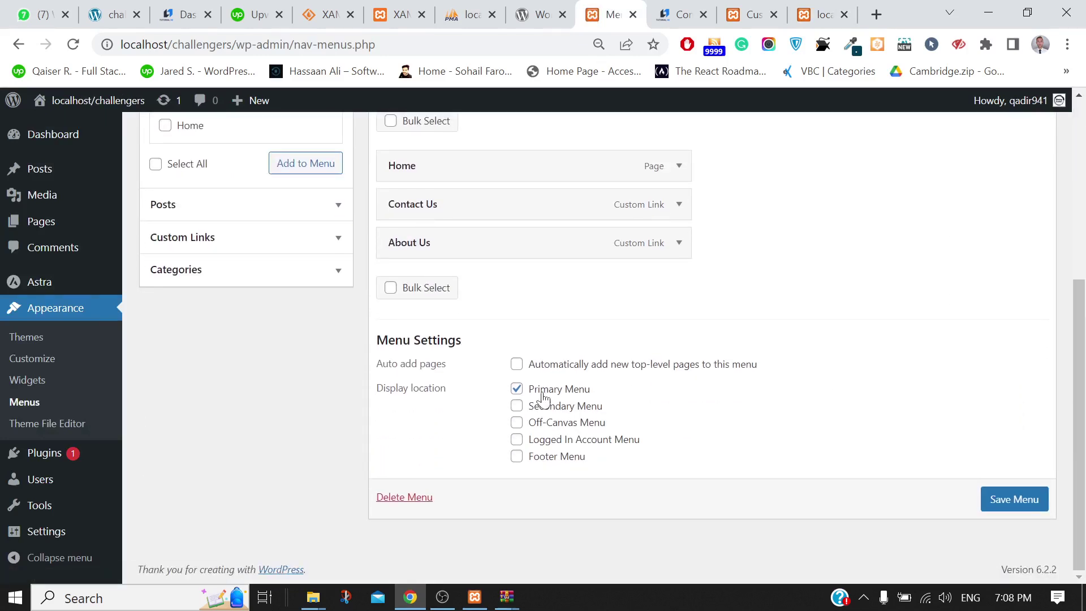
Reload the front page to check the Home, Contact Us, About Us menu, then return to the Customizer
left_click(823, 14)
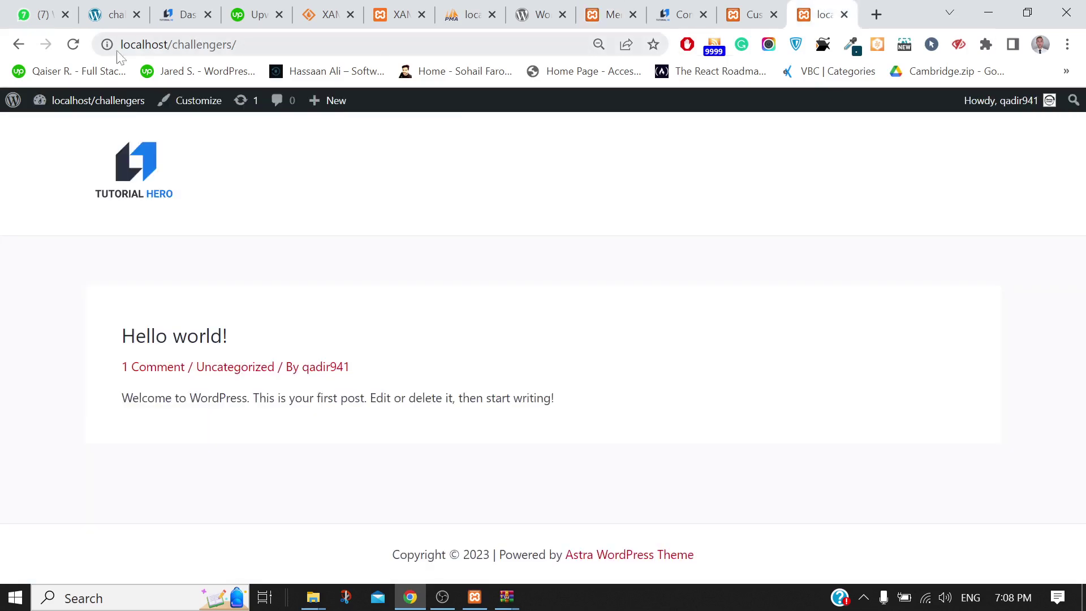
left_click(74, 48)
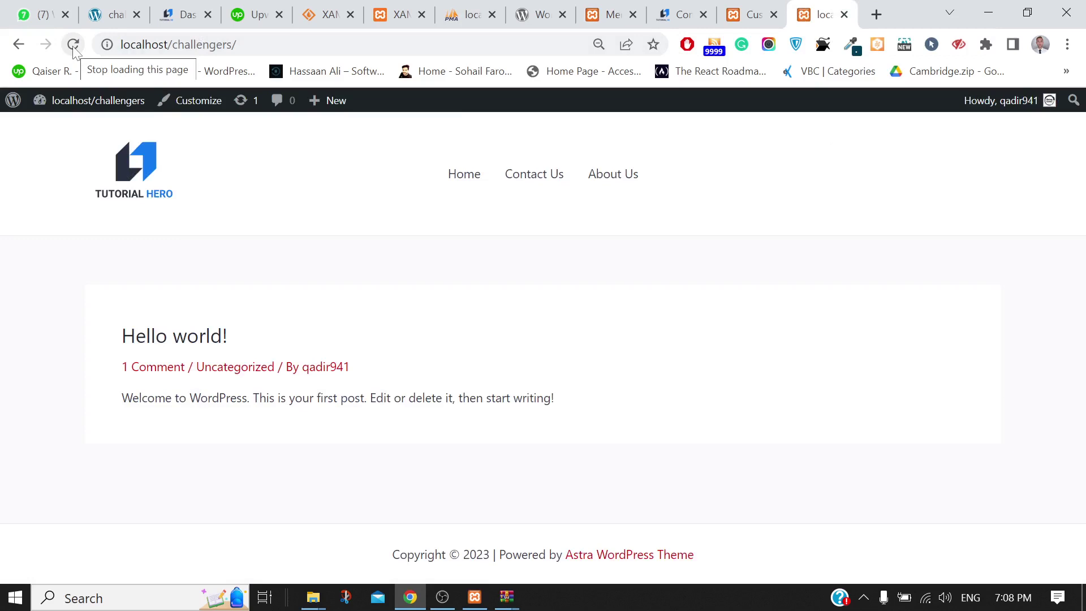
left_click(540, 12)
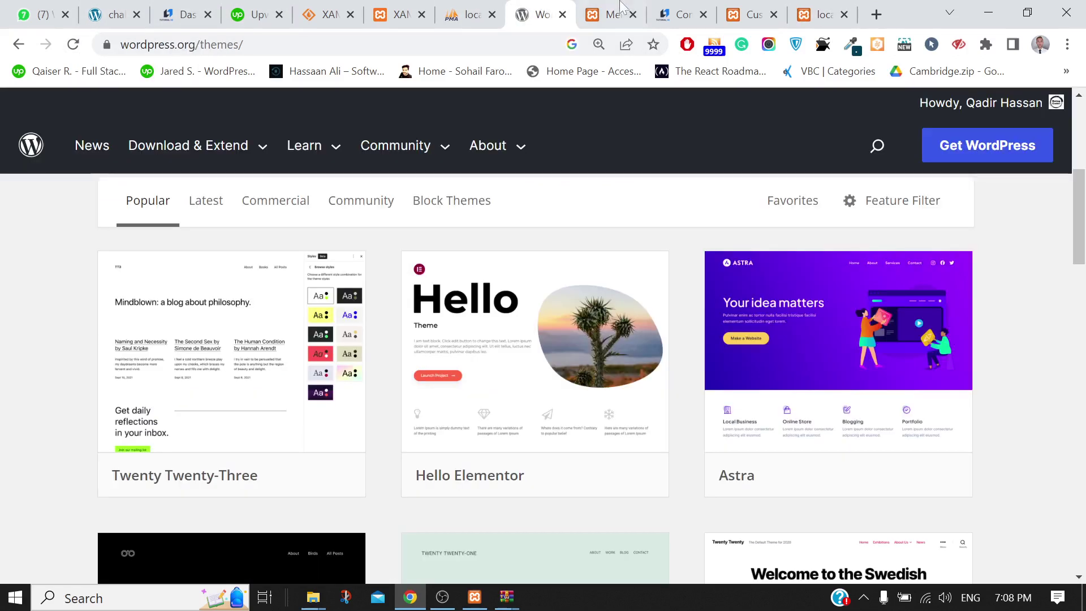
left_click(622, 11)
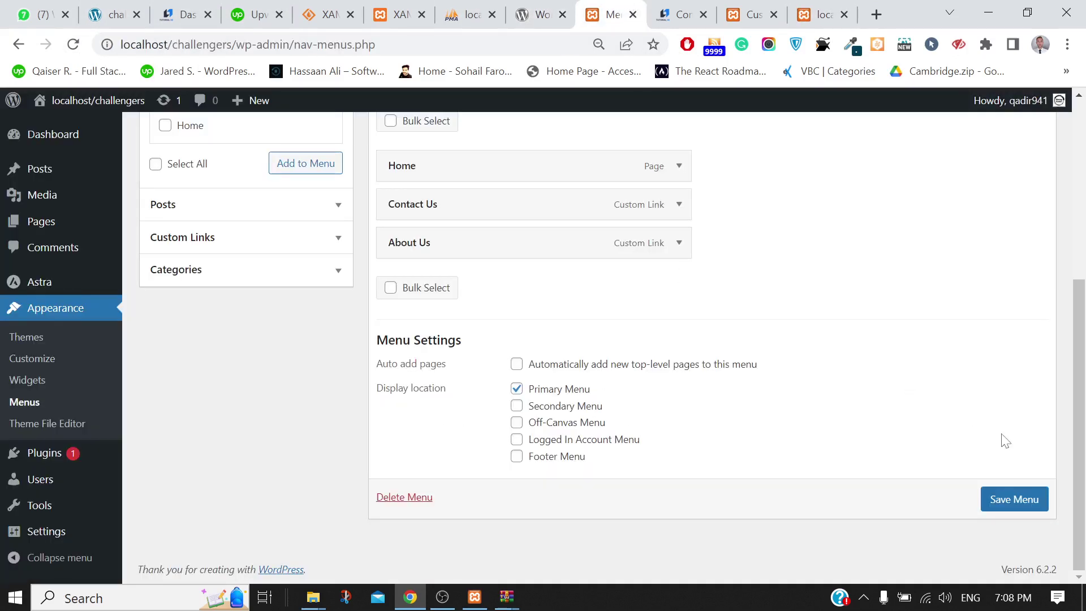
left_click(812, 10)
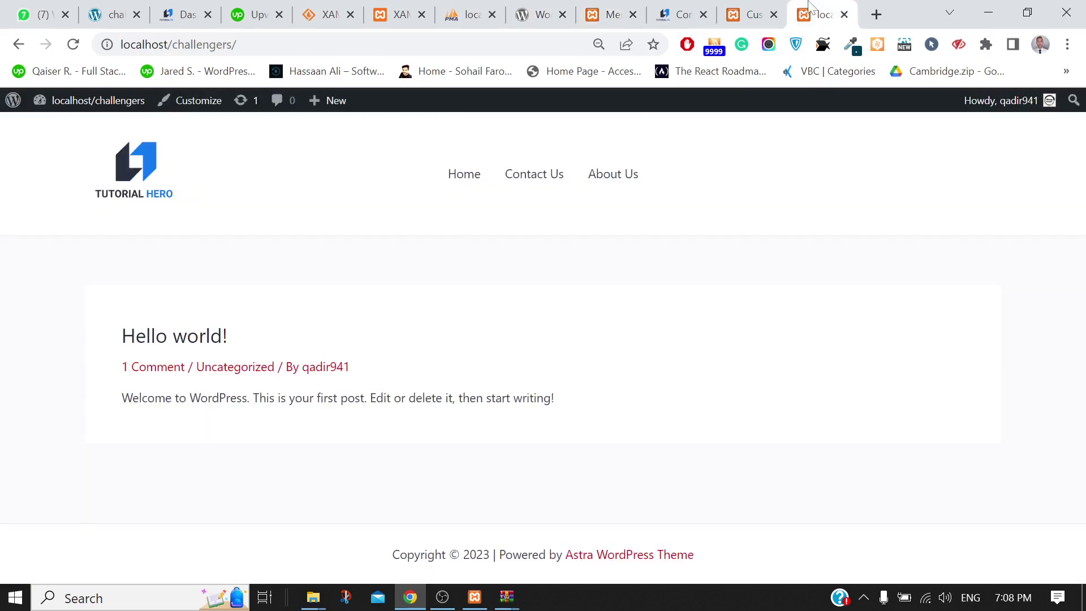
left_click(763, 7)
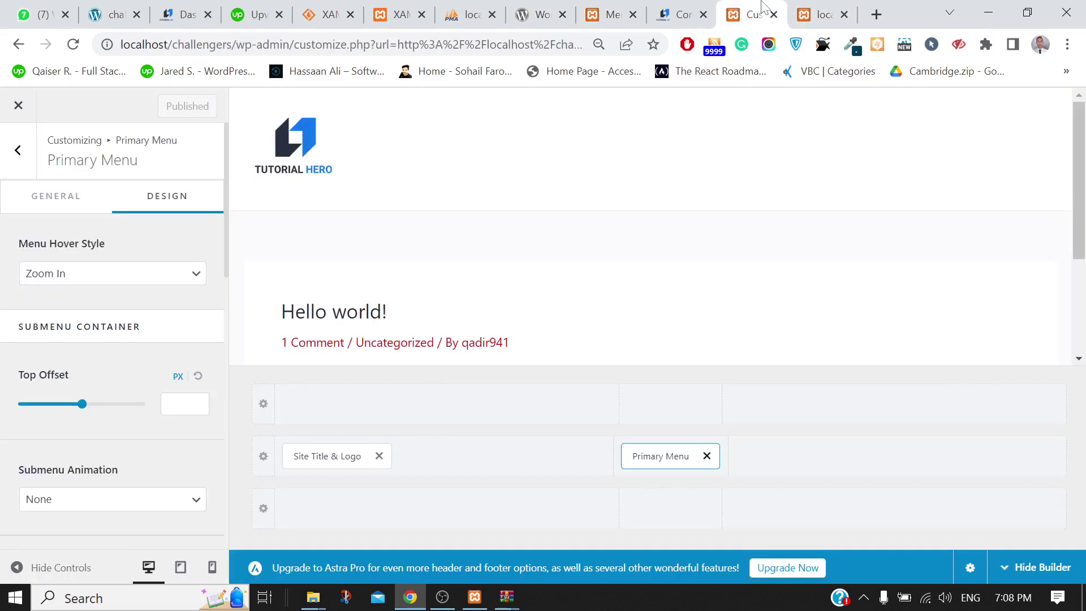
Back out from Primary Menu through Header Builder to the top-level Customizer sections
left_click(8, 158)
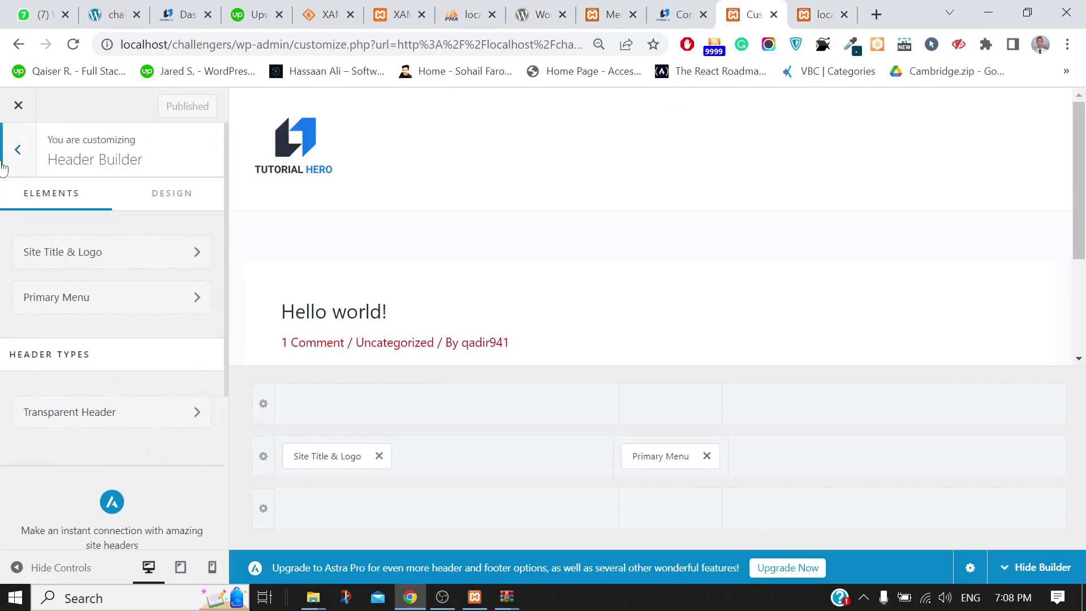
left_click(3, 168)
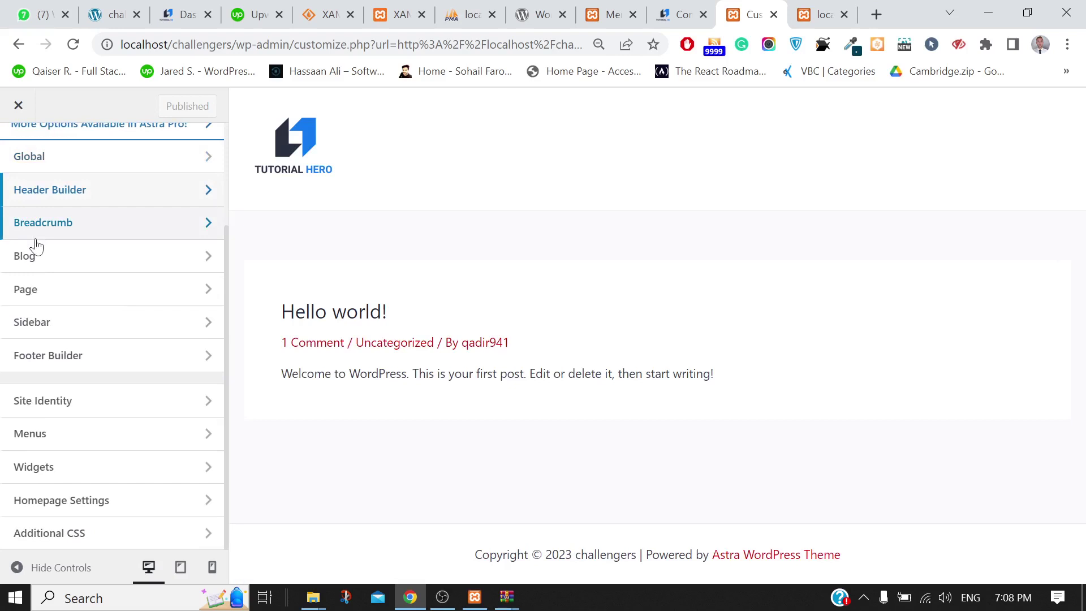
scroll(11, 286, "up", 3)
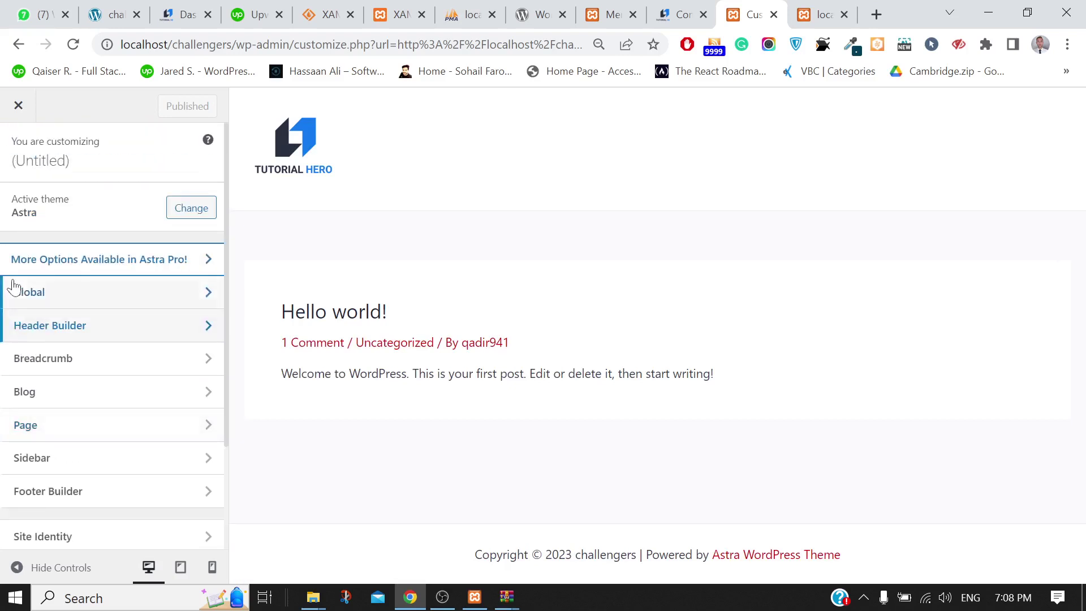
scroll(89, 334, "down", 3)
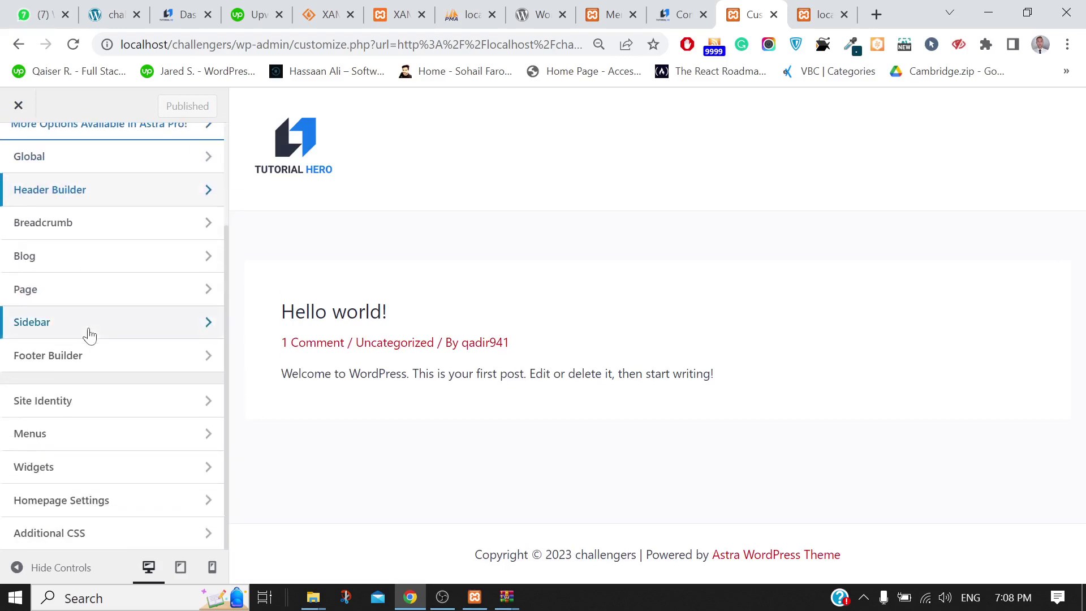
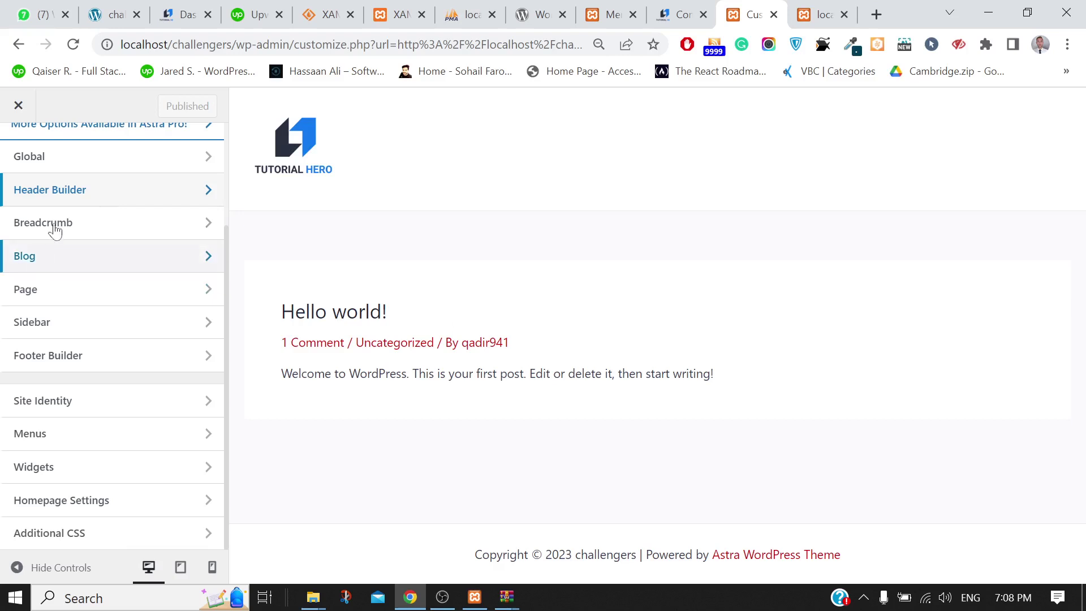
In the Header Builder, move Primary Menu to the right column and add a Button element in the centre
left_click(58, 192)
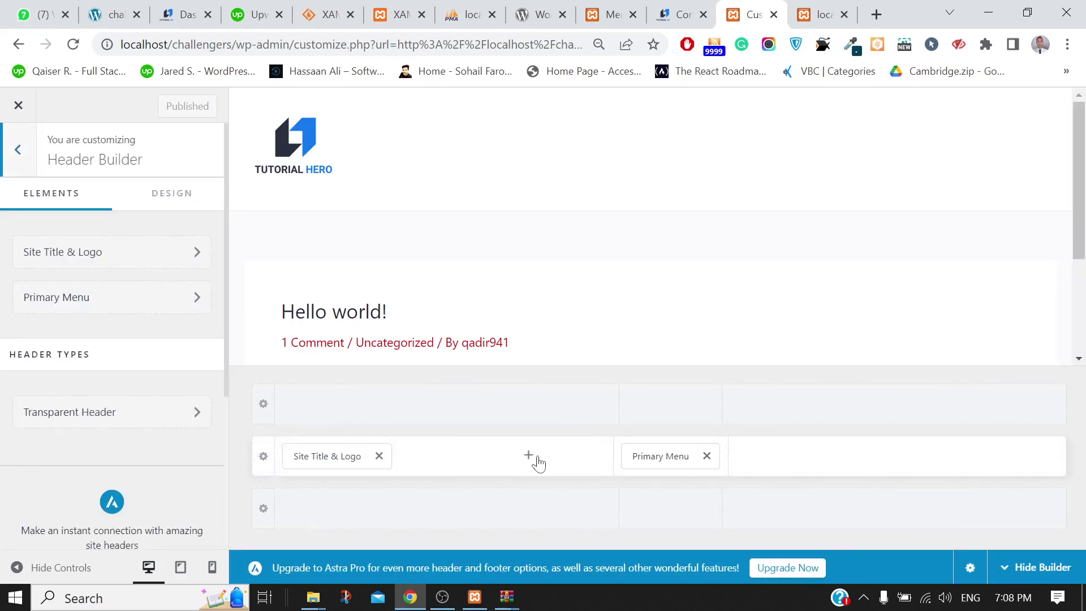
left_click_drag(647, 452, 970, 465)
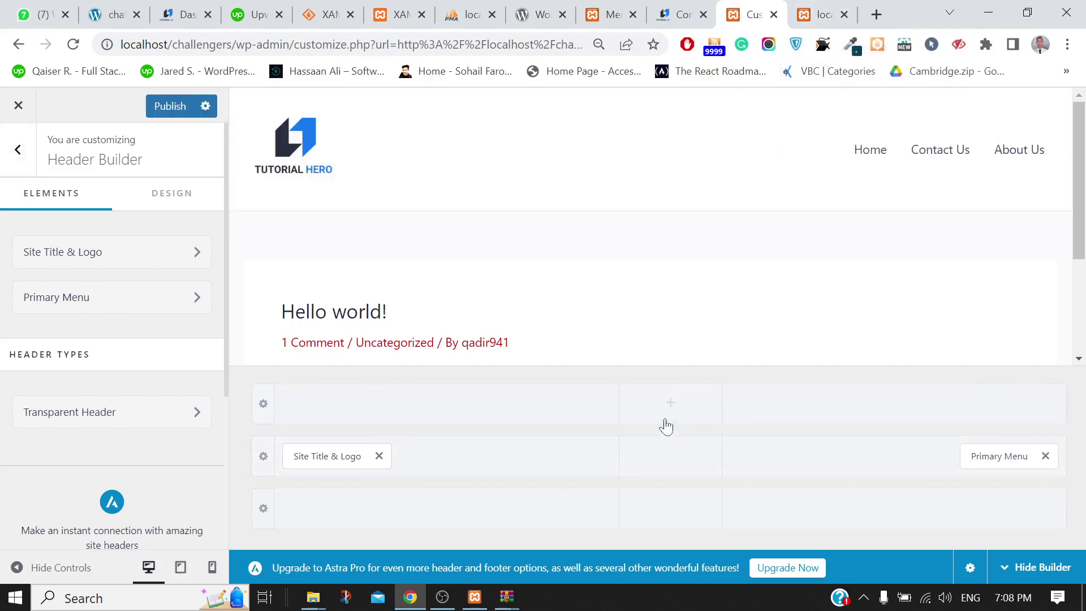
left_click(655, 469)
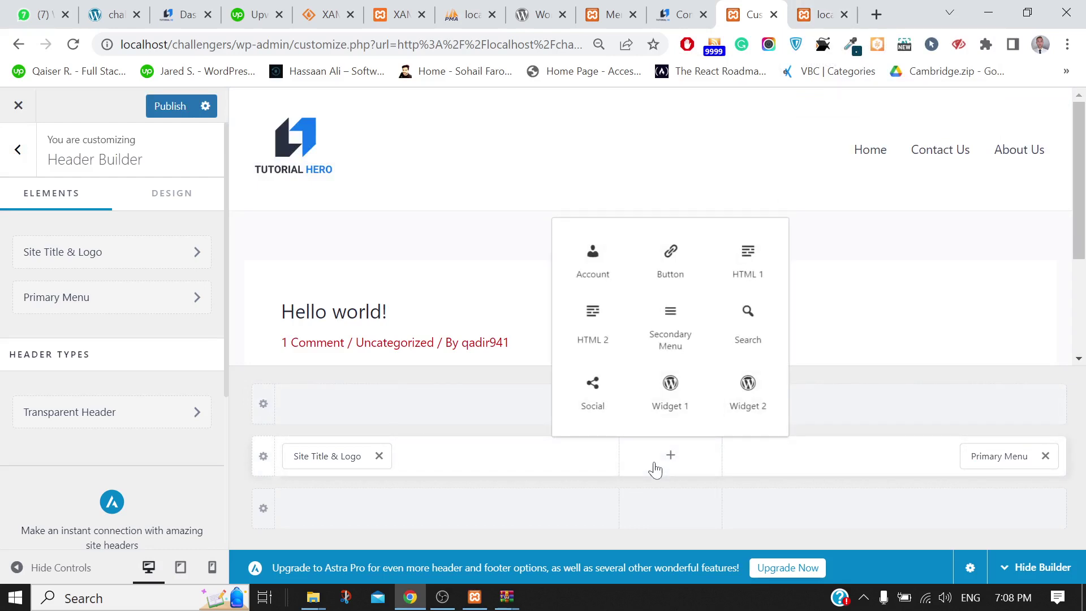
left_click(672, 263)
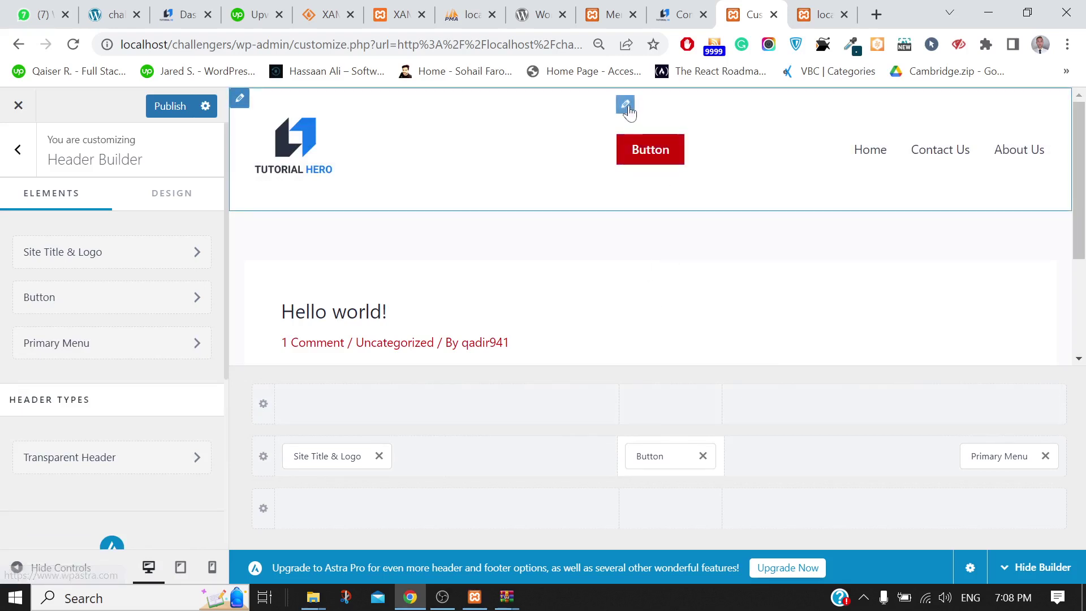
Change the header button's label to 'Buy Now'
left_click(625, 106)
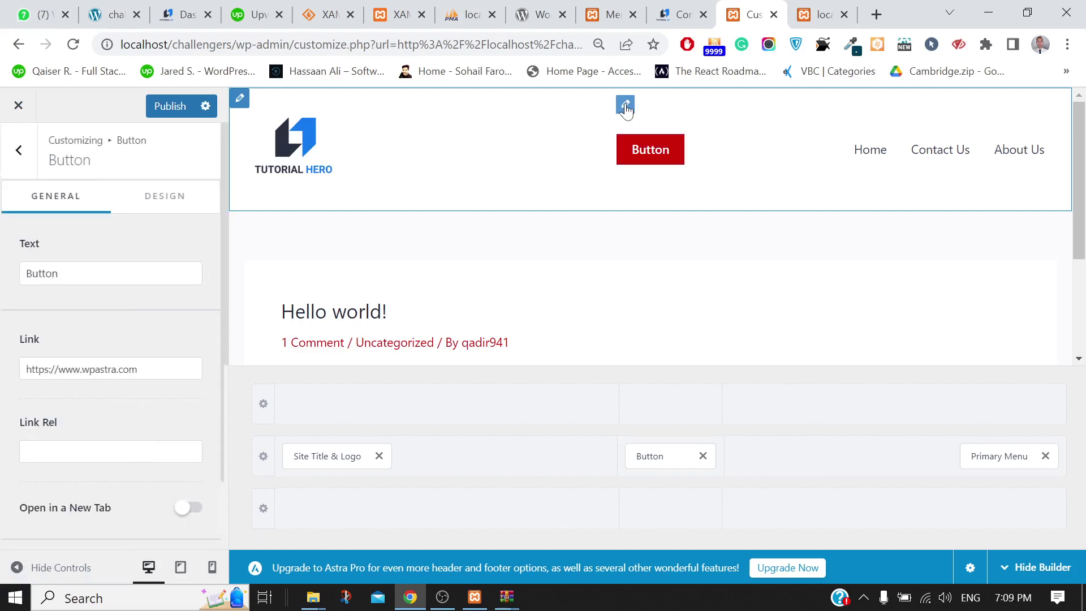
left_click(148, 277)
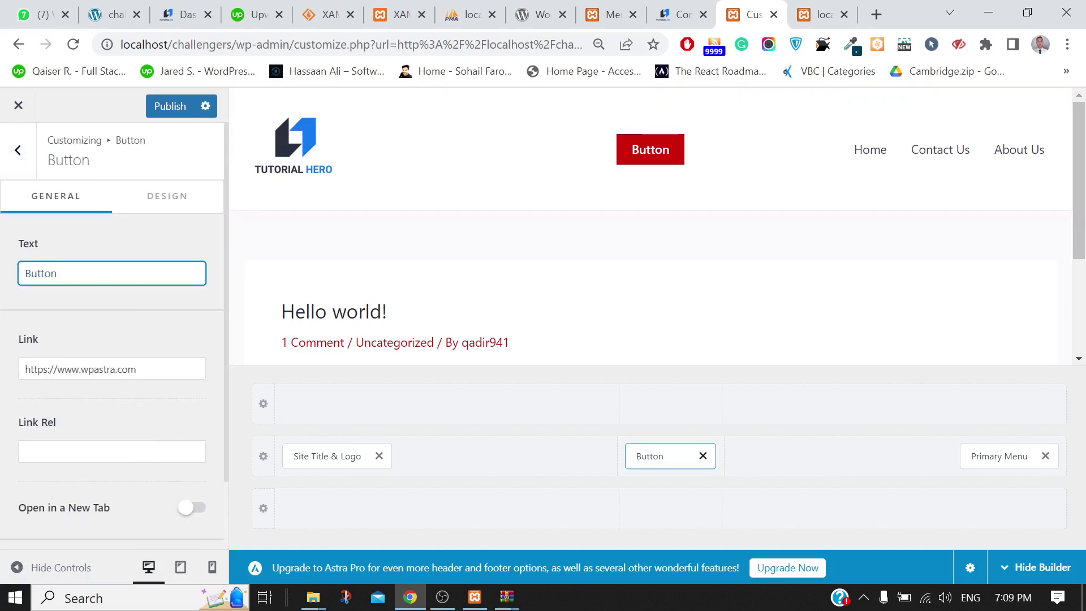
key("ctrl+a")
type("B")
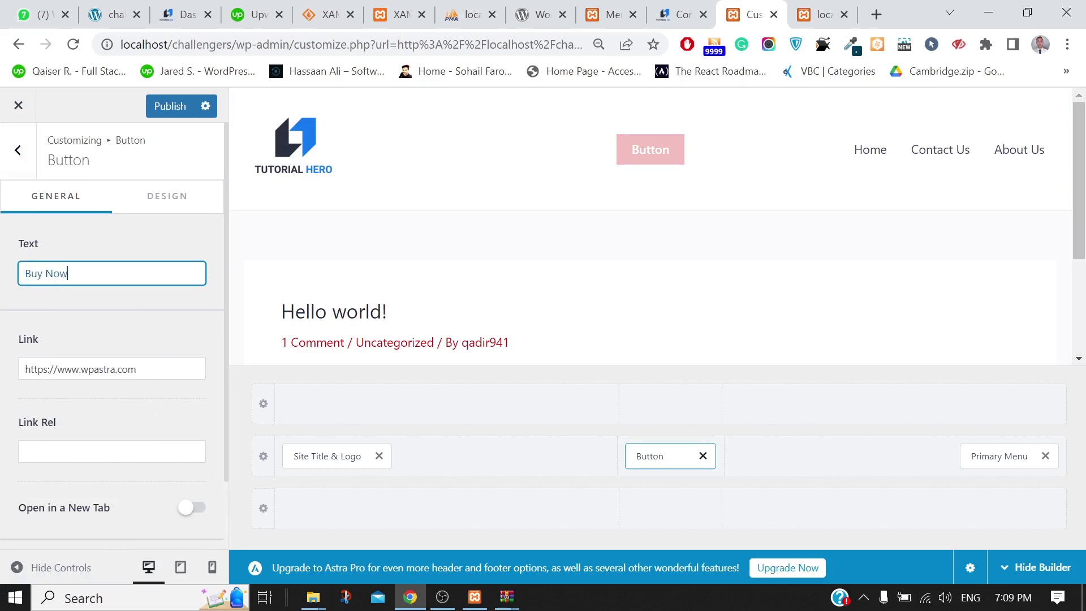
type("uy Now")
left_click(136, 369)
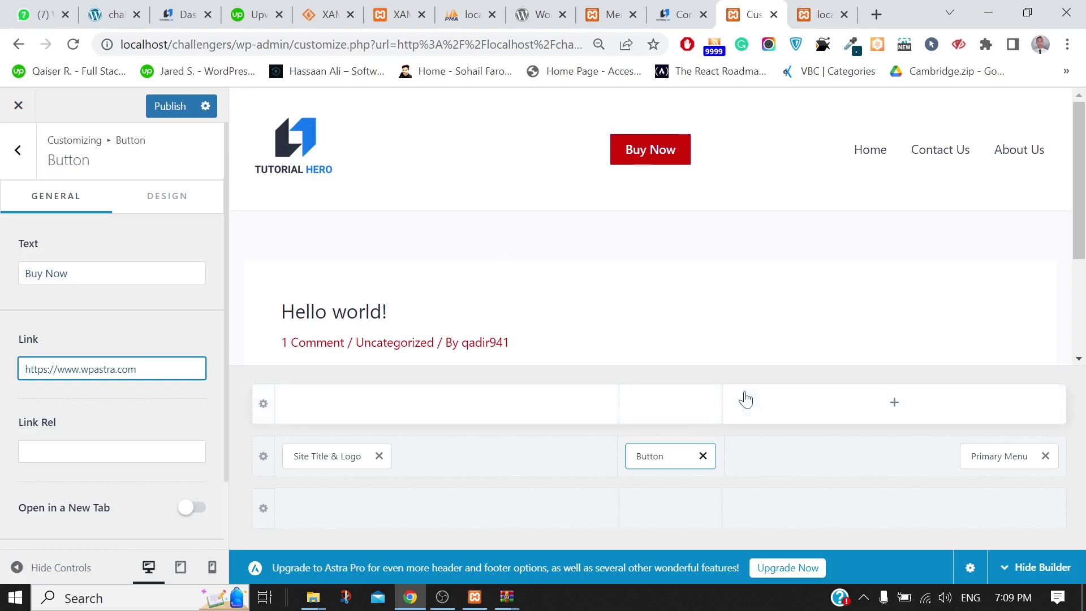
Rearrange the header so Primary Menu is centred and the Buy Now button sits far right
left_click_drag(660, 445, 841, 463)
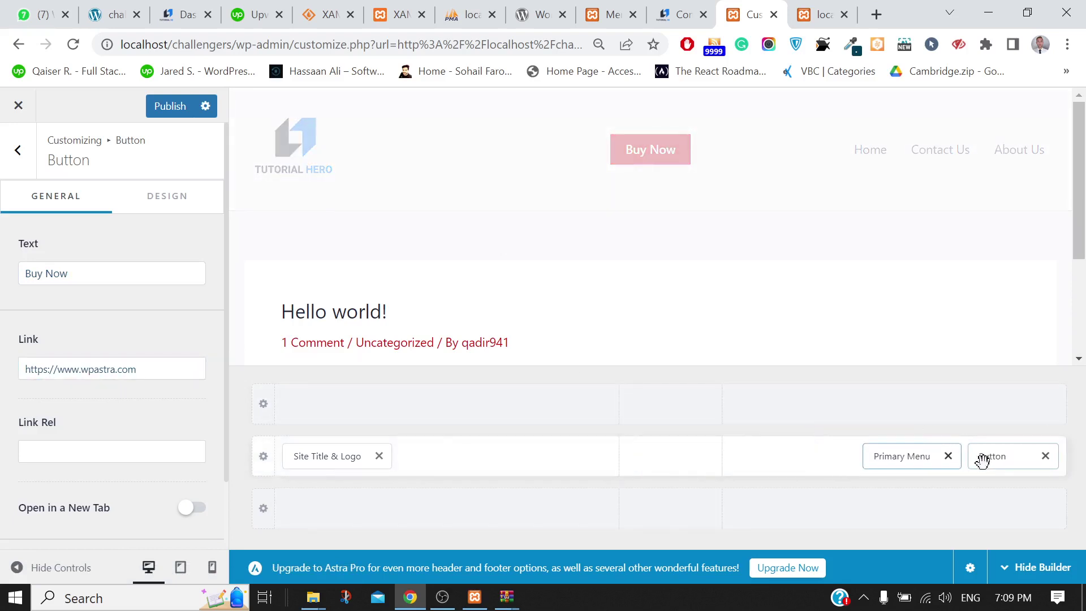
left_click_drag(989, 461, 674, 480)
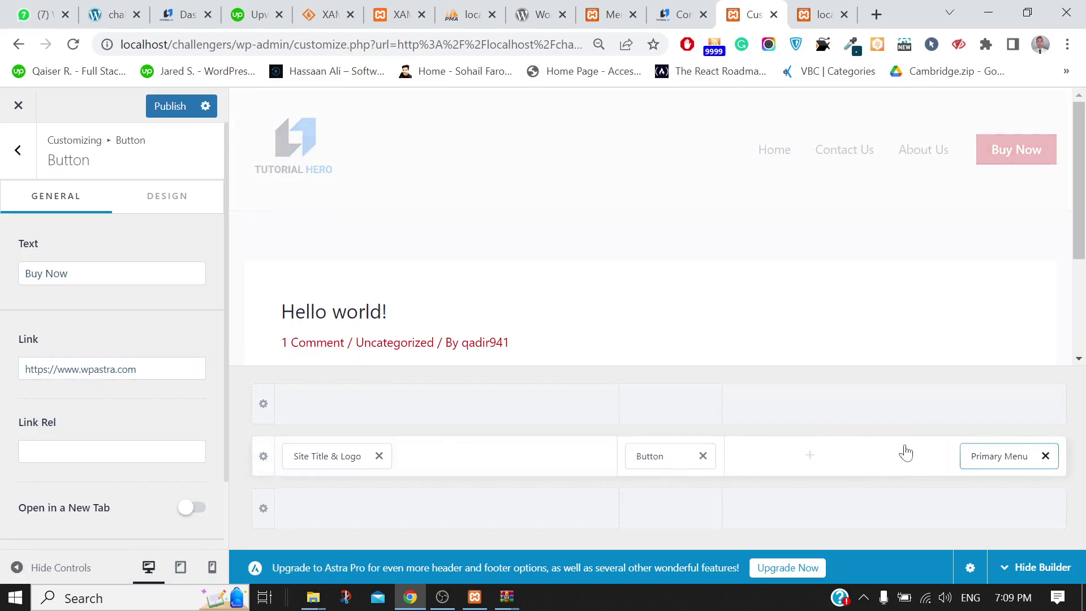
left_click_drag(989, 452, 620, 463)
left_click_drag(701, 457, 1011, 479)
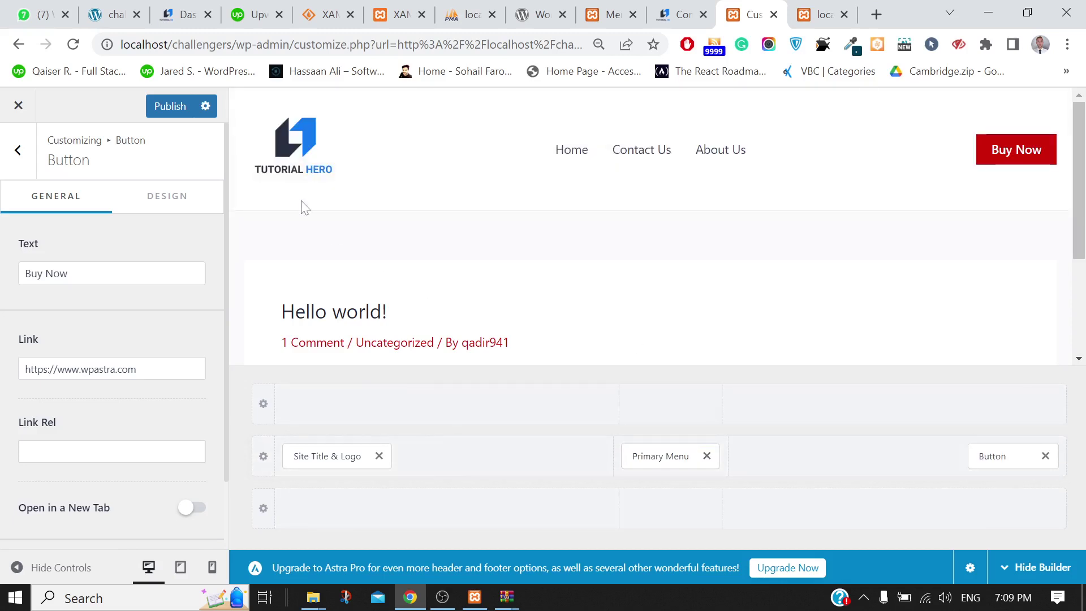
Publish the header changes and reload the live site to verify them
left_click(168, 108)
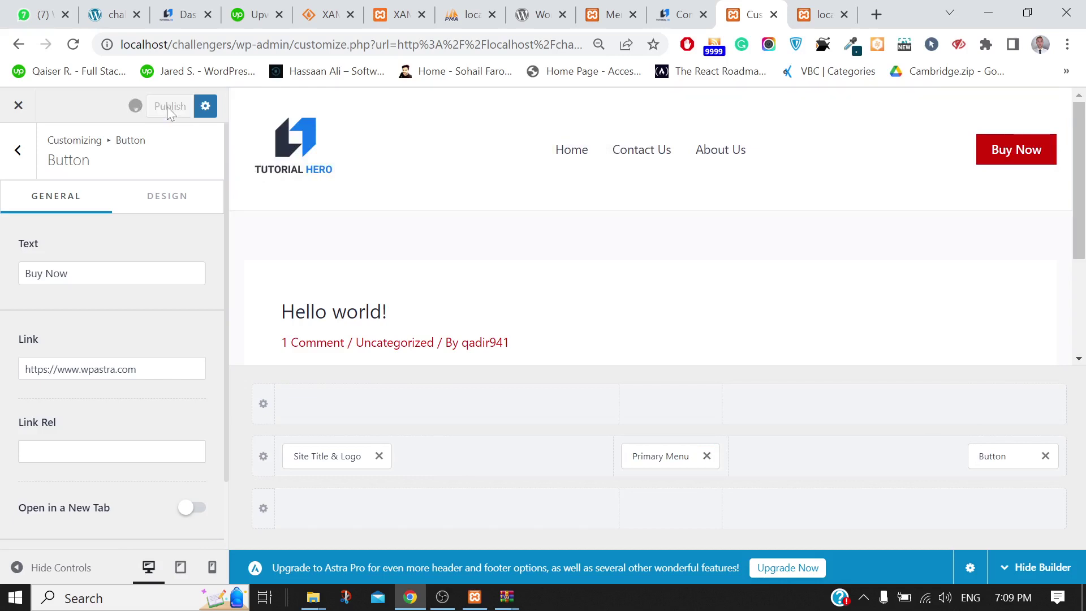
left_click(809, 7)
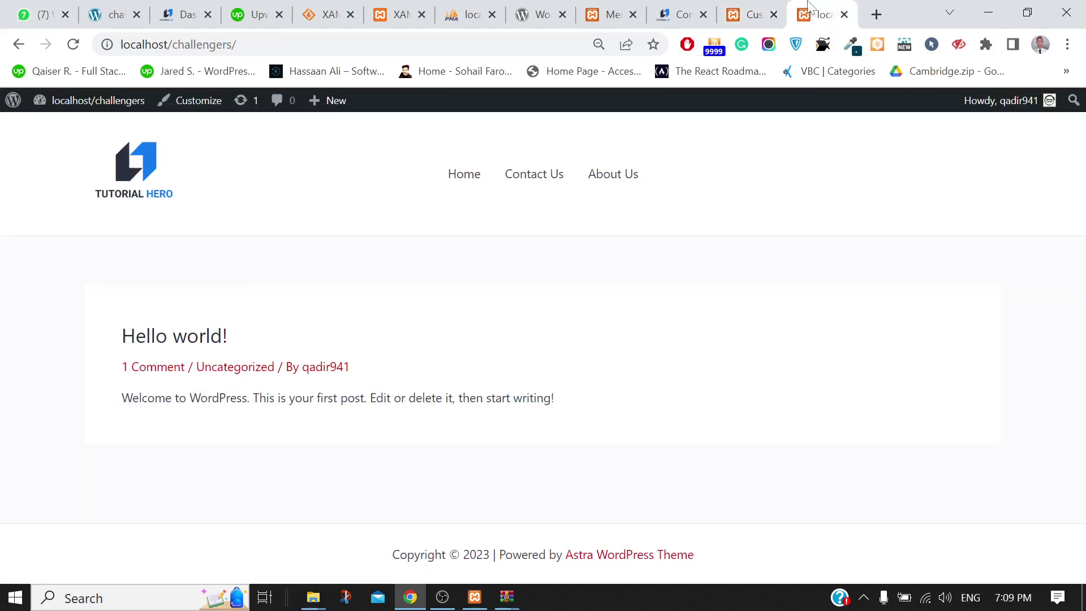
left_click(72, 45)
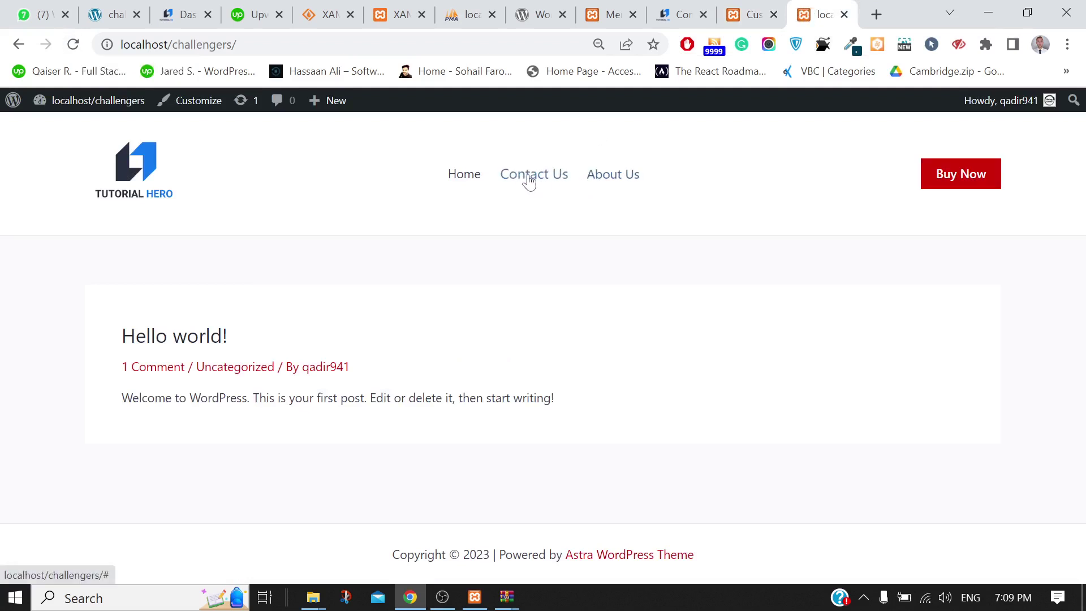
left_click(745, 8)
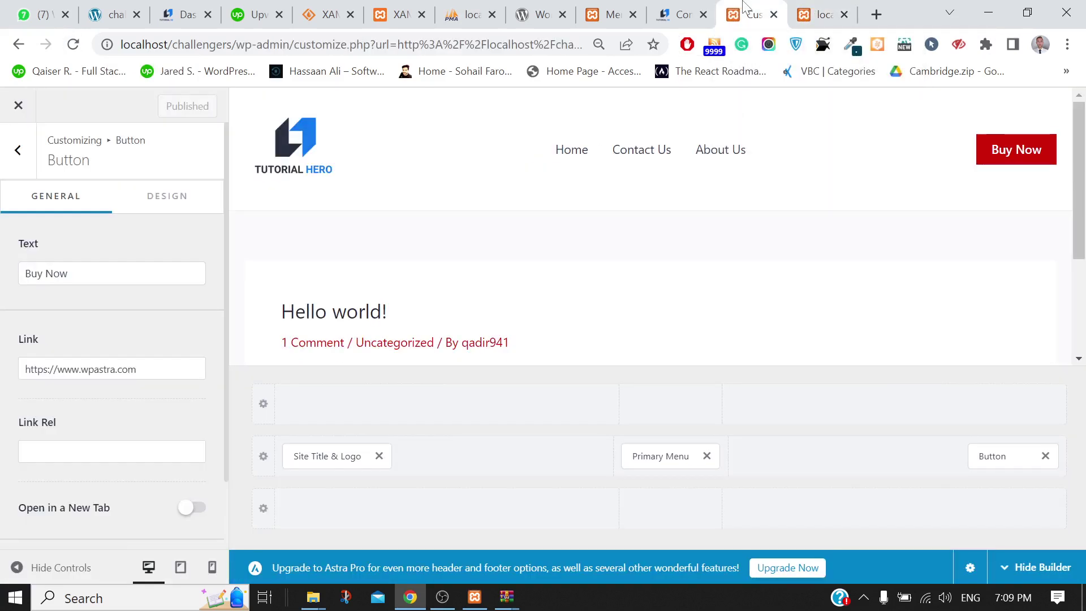
Enable Item Divider in the Primary Menu settings
left_click(648, 456)
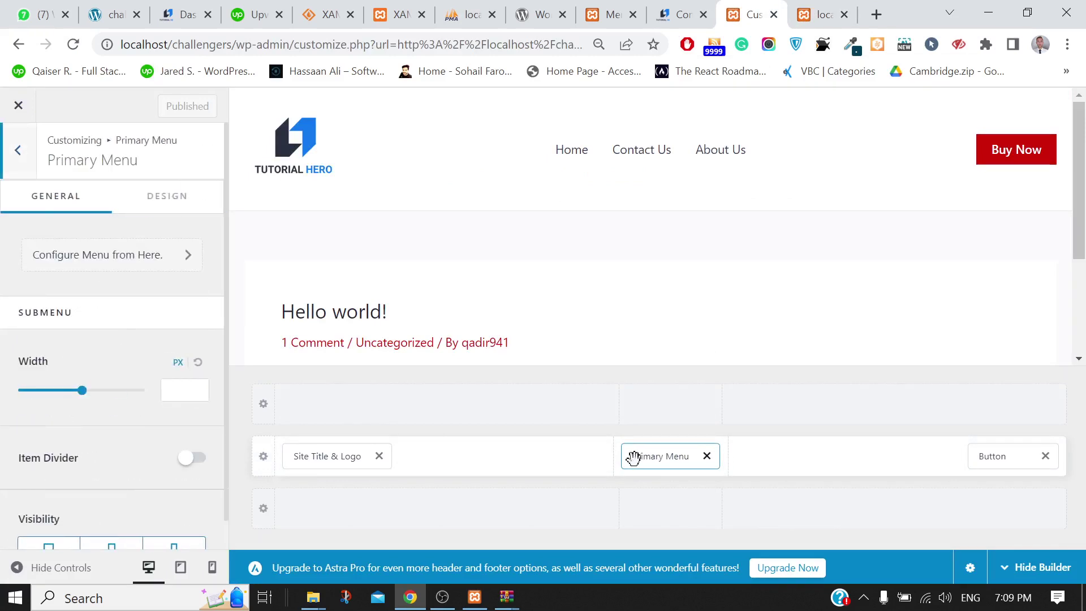
scroll(118, 415, "down", 1)
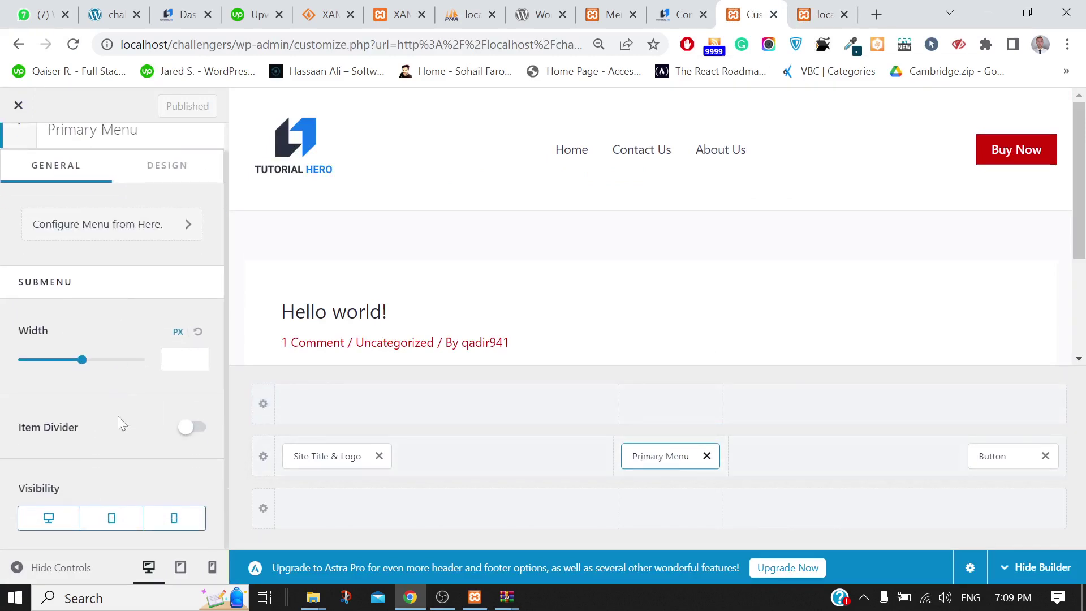
left_click(183, 428)
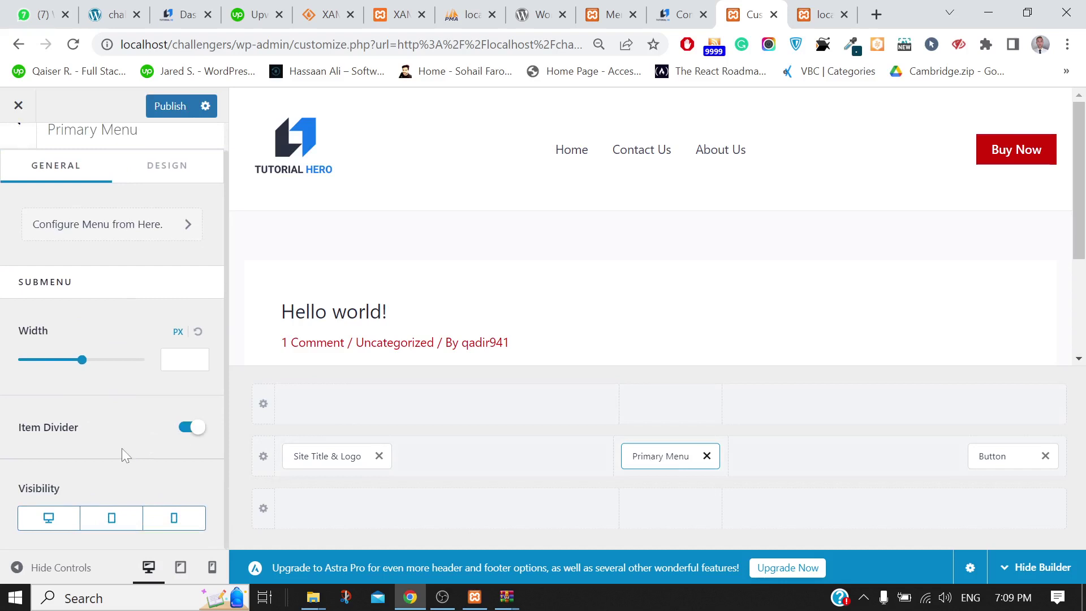
left_click(187, 430)
left_click(187, 430)
Set the menu's Design hover style to Underline and Divider Size to 3
left_click(164, 178)
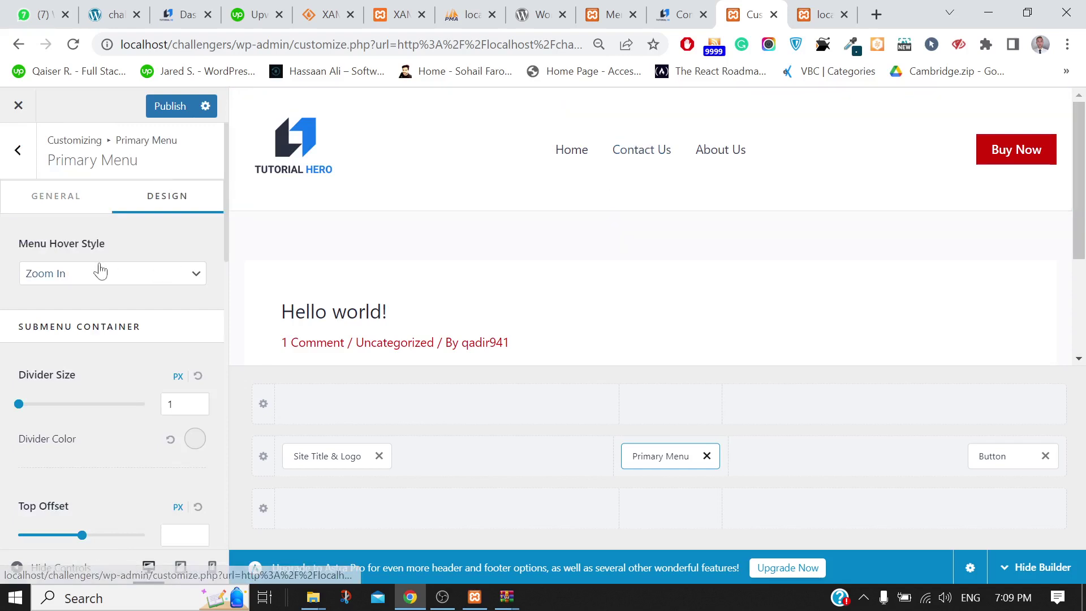
left_click(85, 276)
left_click(93, 324)
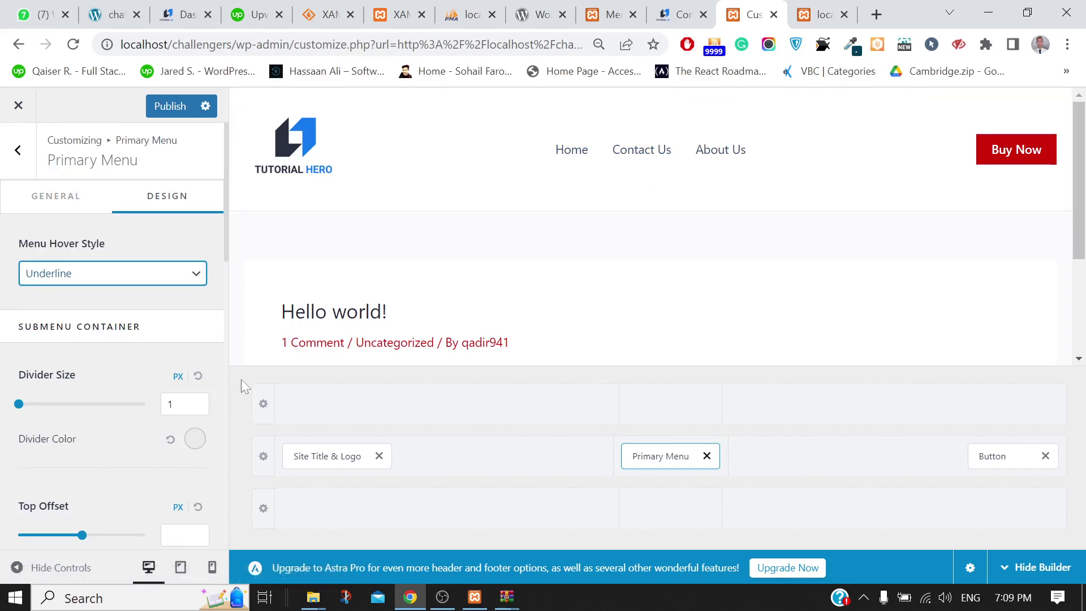
scroll(71, 371, "down", 2)
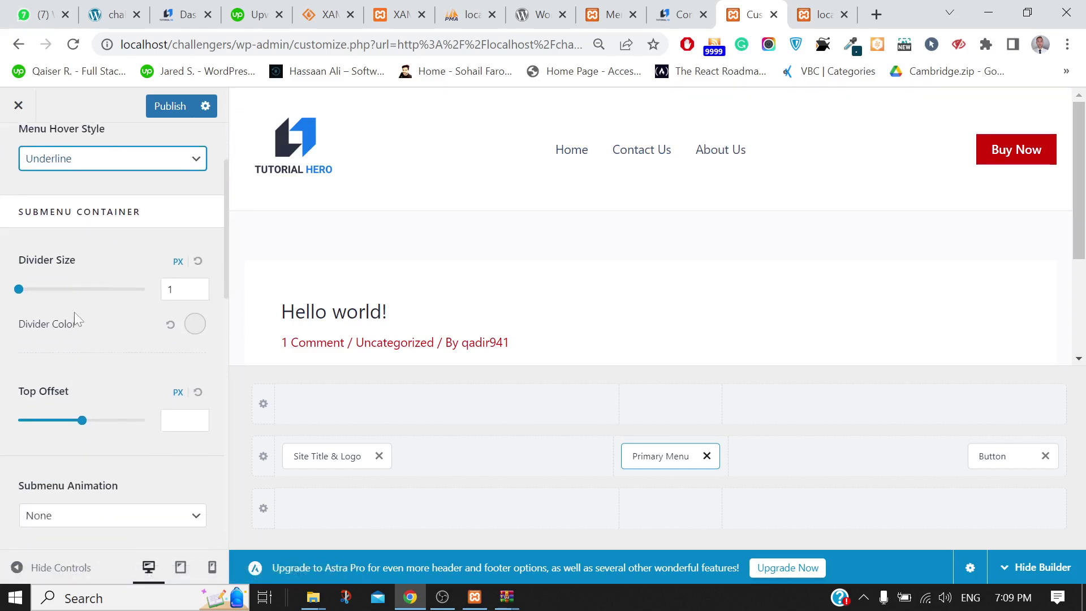
left_click_drag(22, 290, 48, 289)
Publish the menu styling and reload the live site to check it
left_click(170, 106)
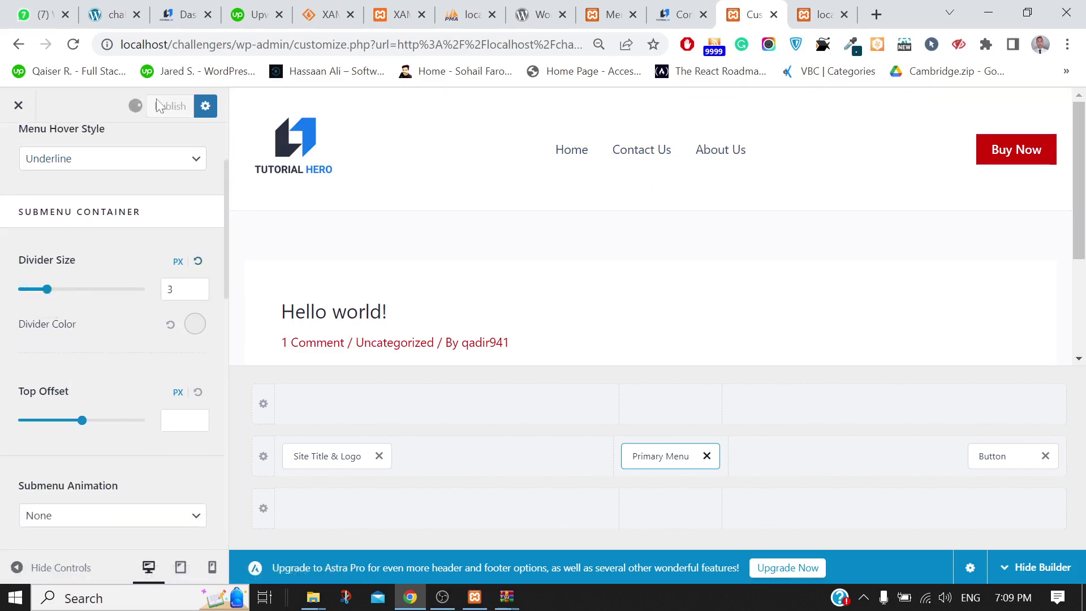
key("ctrl+Tab")
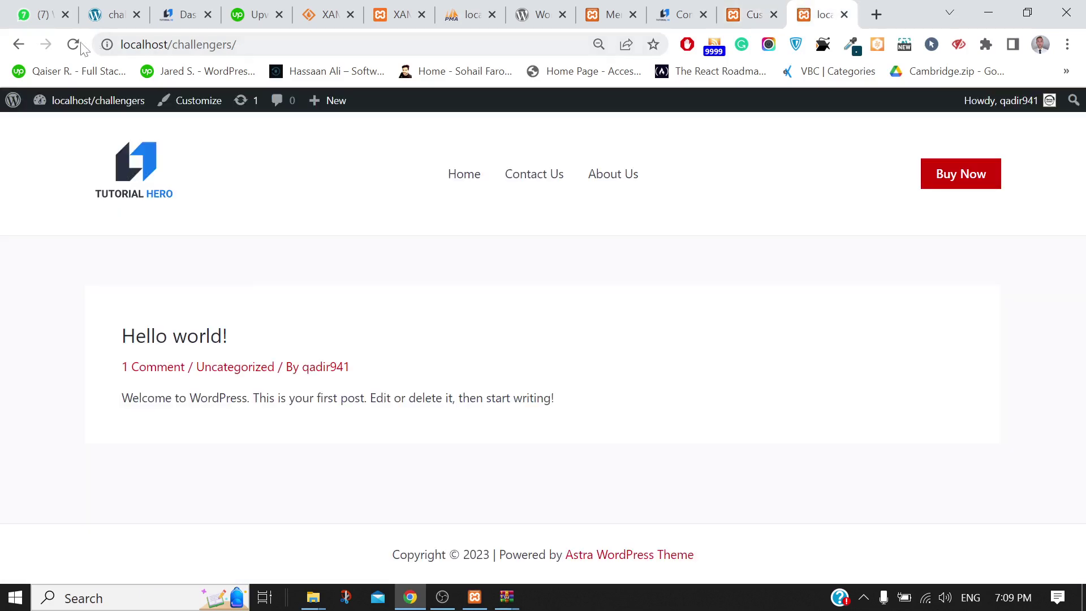
left_click(74, 45)
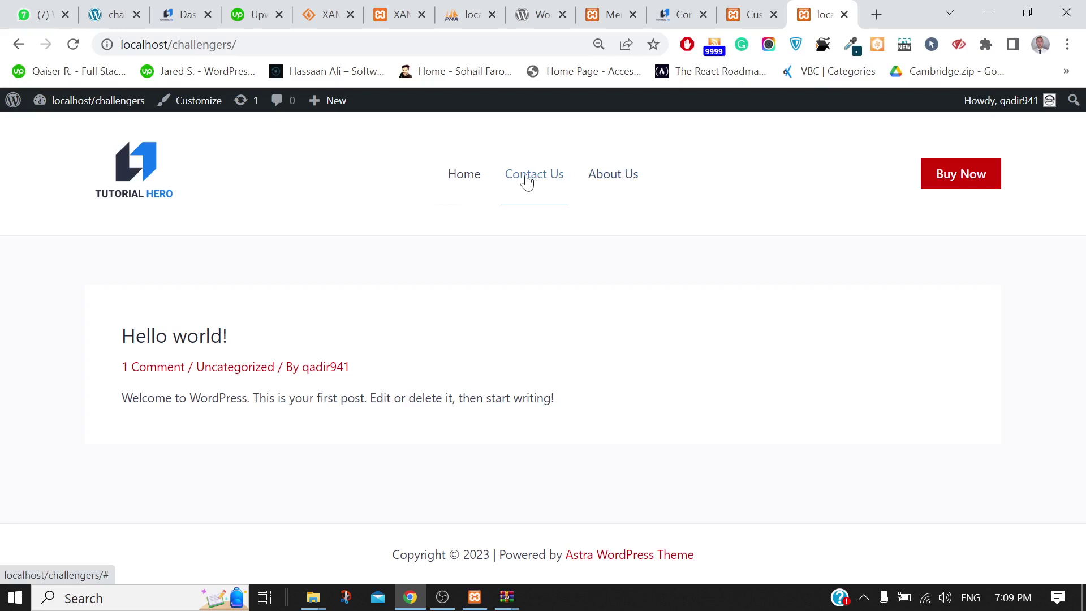
left_click(752, 14)
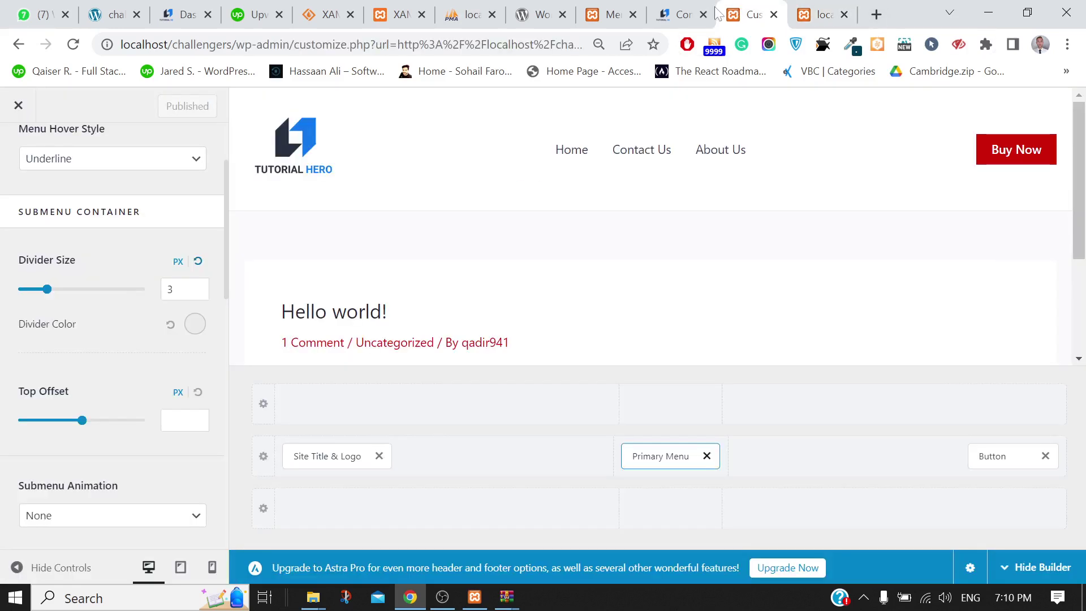
Browse the tutorialhero.net Contact Us, WordPress Dashboard, Upwork and local site tabs
scroll(128, 303, "up", 2)
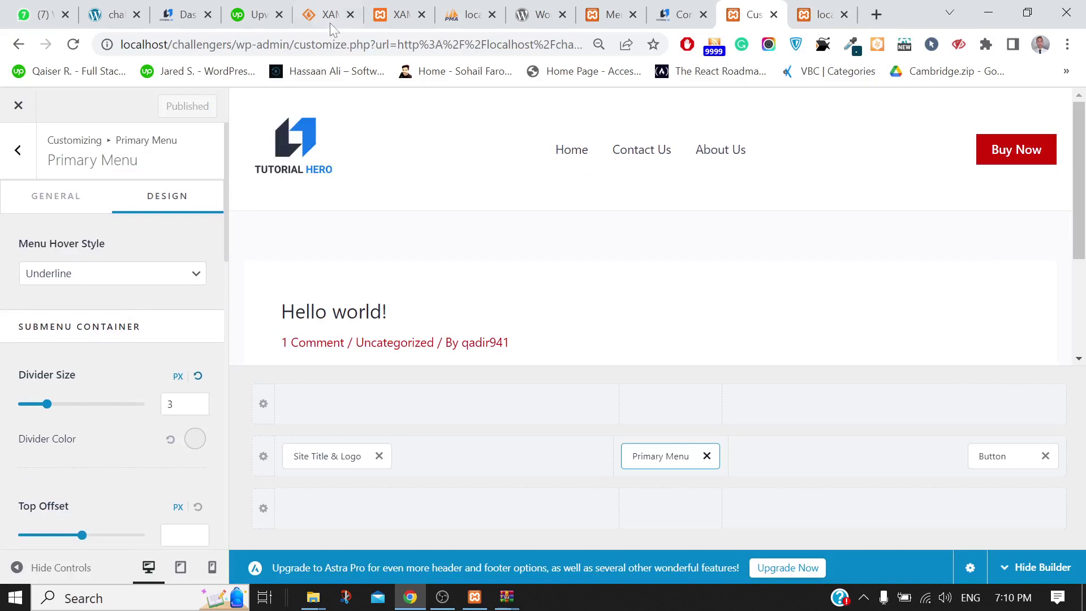
left_click(678, 14)
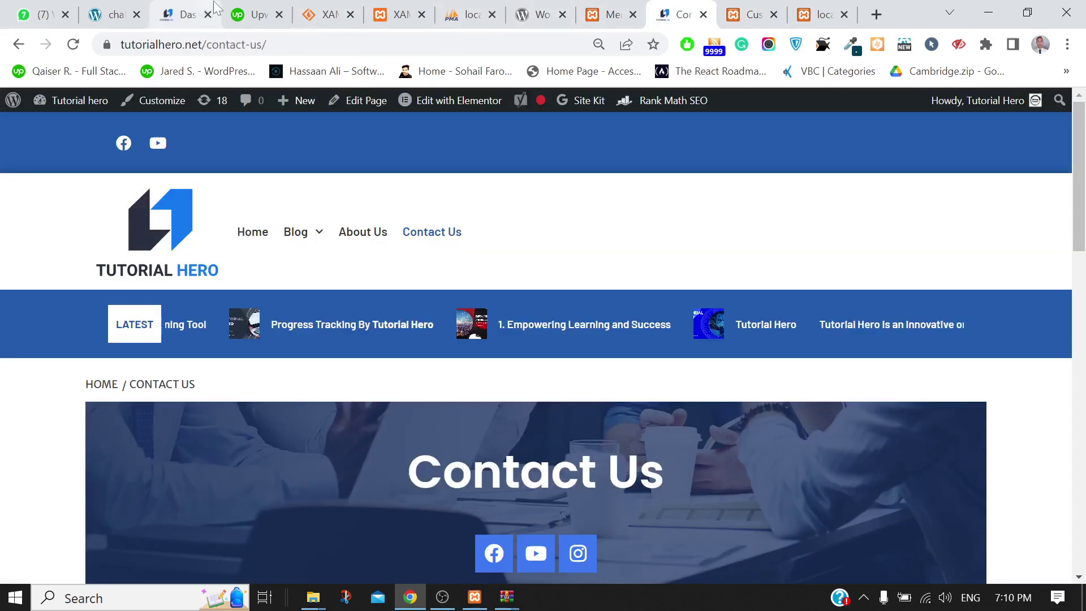
left_click(214, 8)
left_click(257, 12)
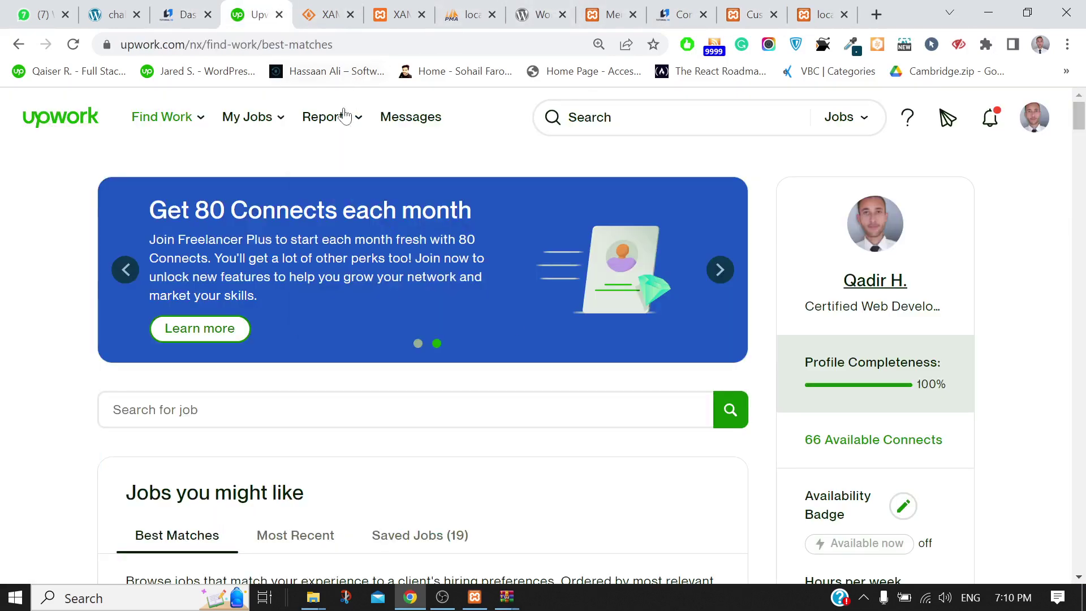
mouse_move(341, 121)
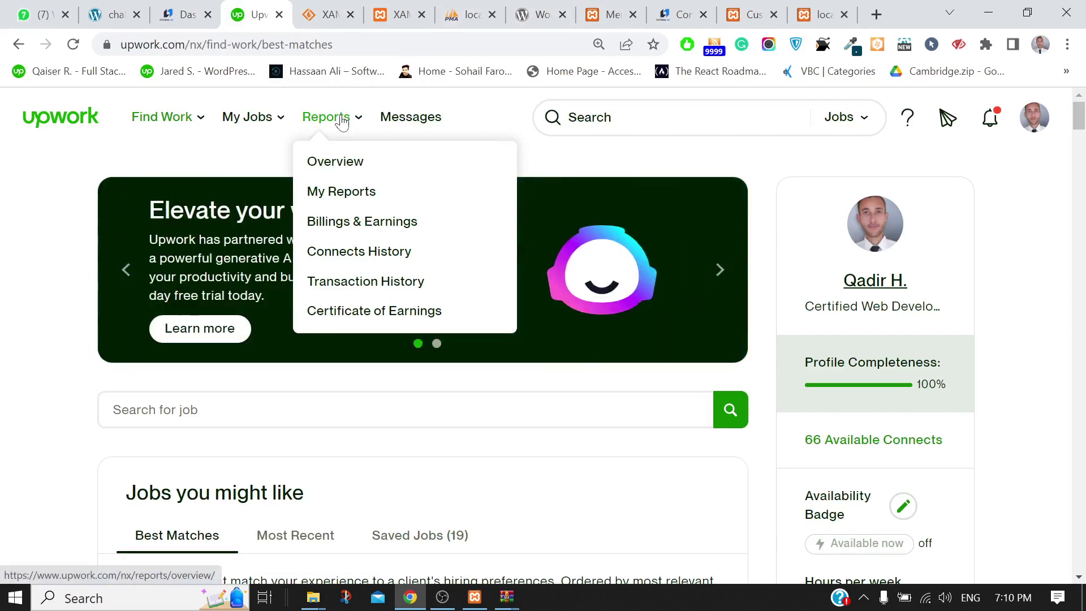
left_click(820, 14)
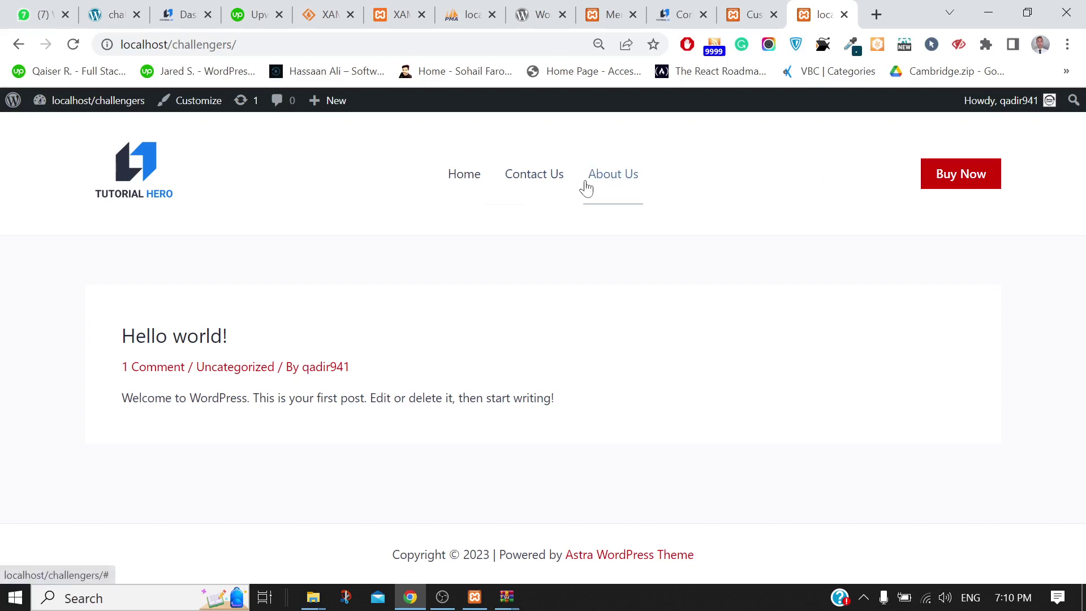
Look at the XAMPP download page, then go to the WordPress Menus editor
left_click(328, 14)
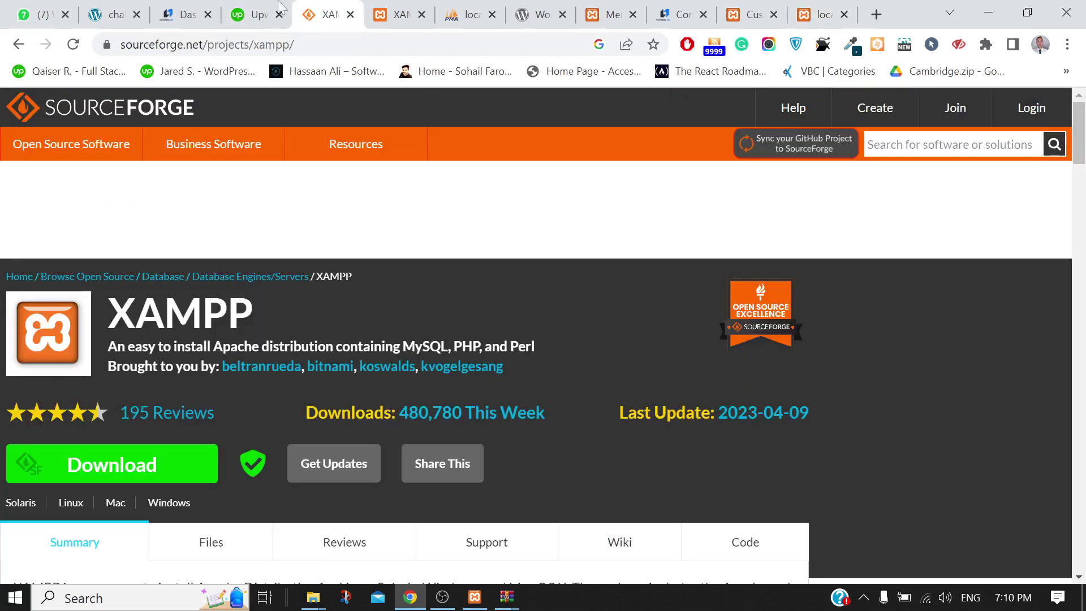
left_click(149, 7)
left_click(326, 7)
left_click(601, 8)
Add a custom link 'menu one' with URL # under About Us and save Main Menu
scroll(734, 348, "up", 2)
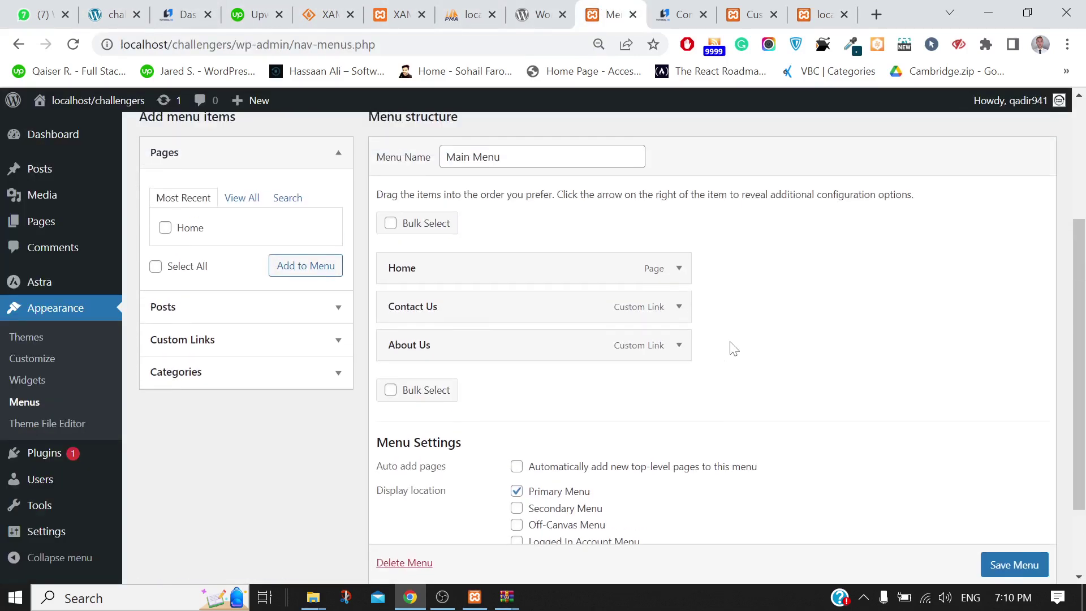
left_click(180, 340)
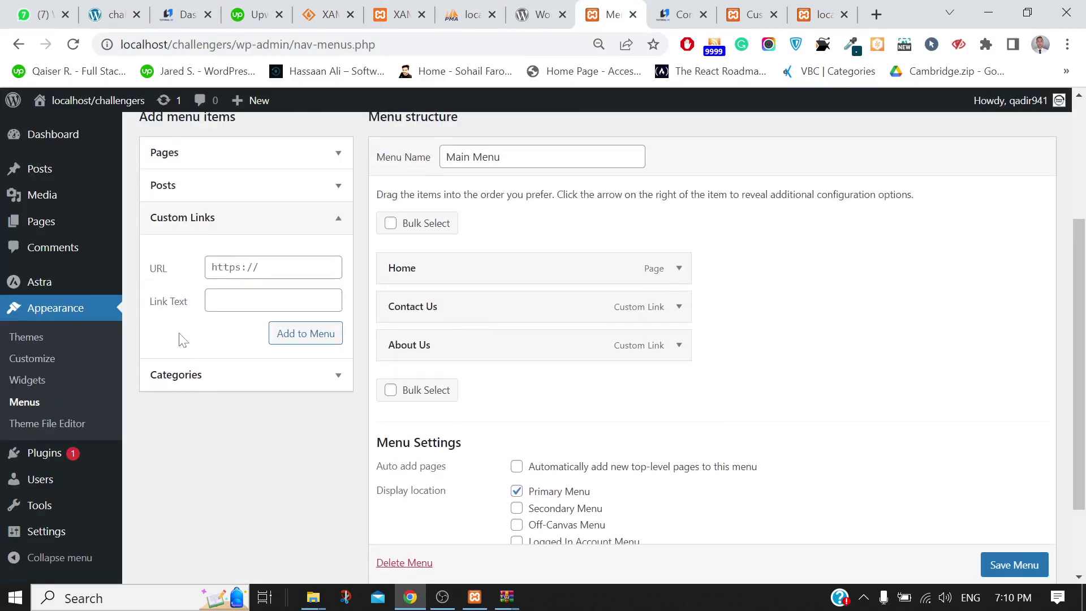
left_click(212, 267)
left_click(273, 300)
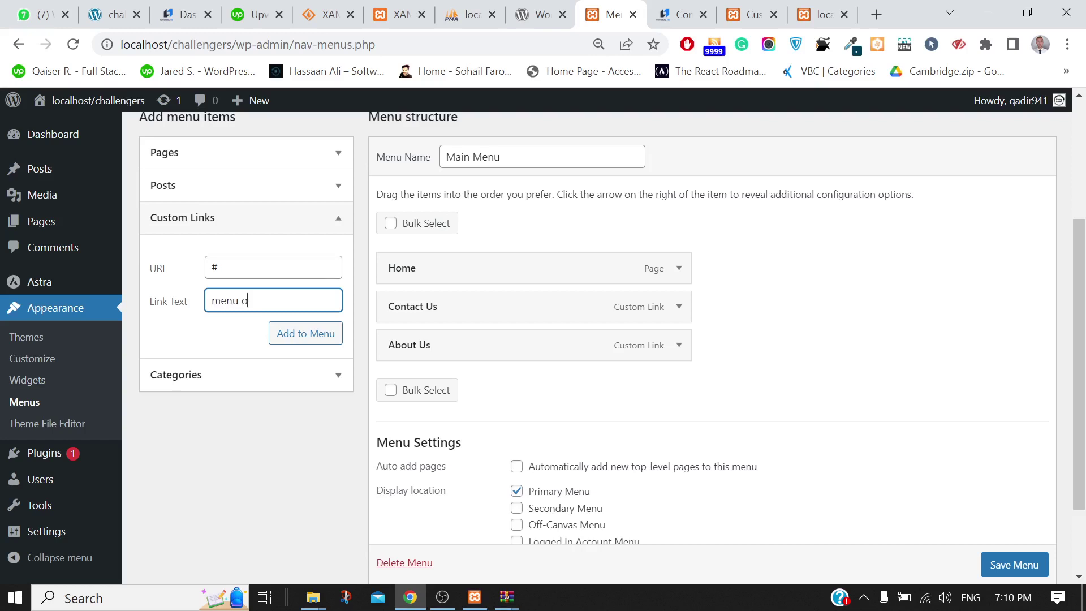
left_click(304, 342)
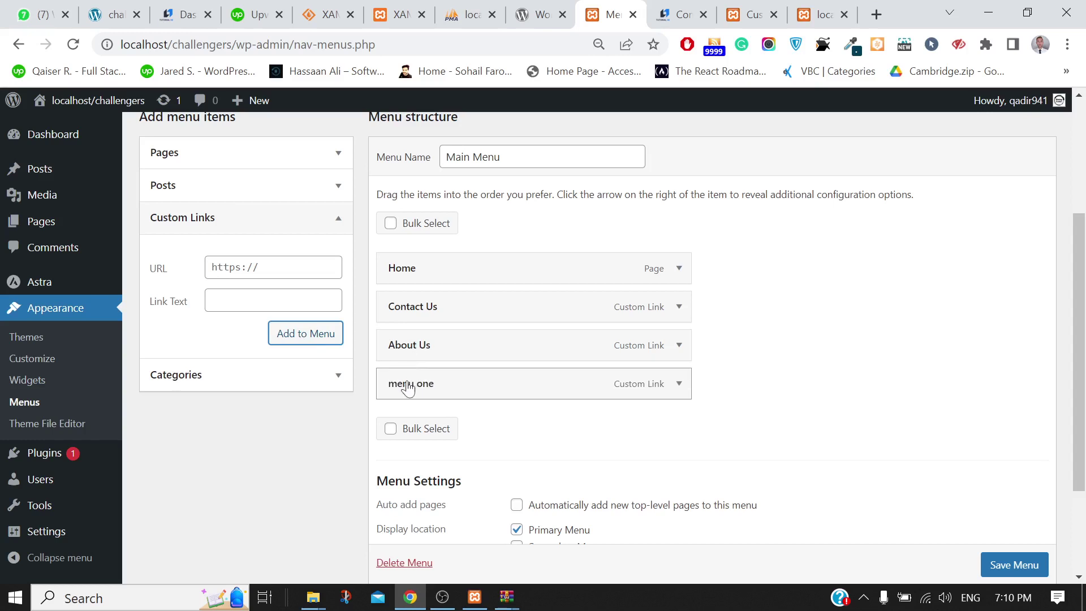
left_click_drag(408, 389, 439, 389)
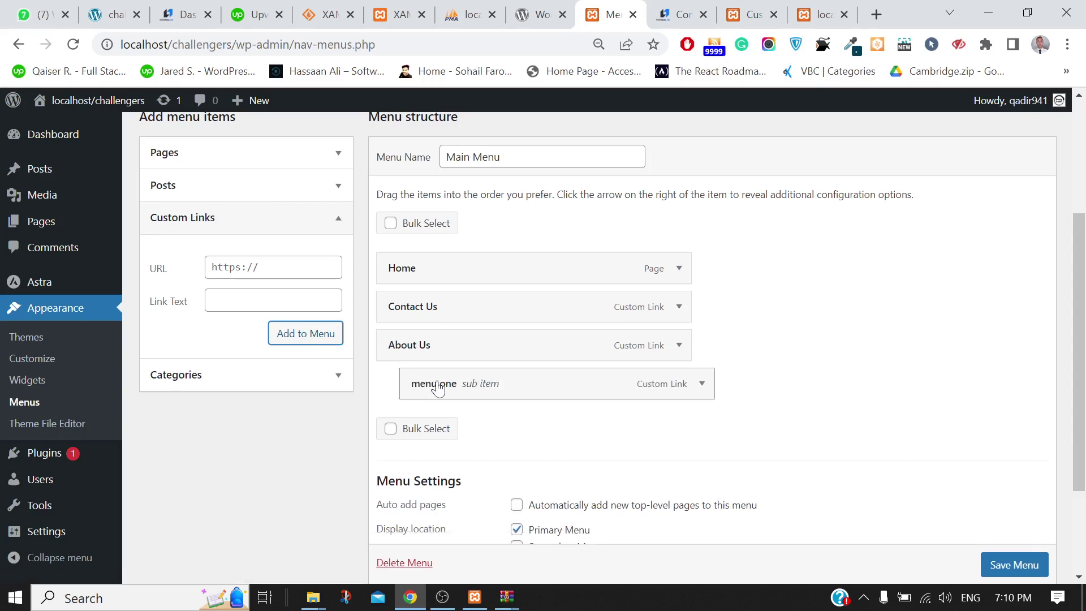
left_click(995, 564)
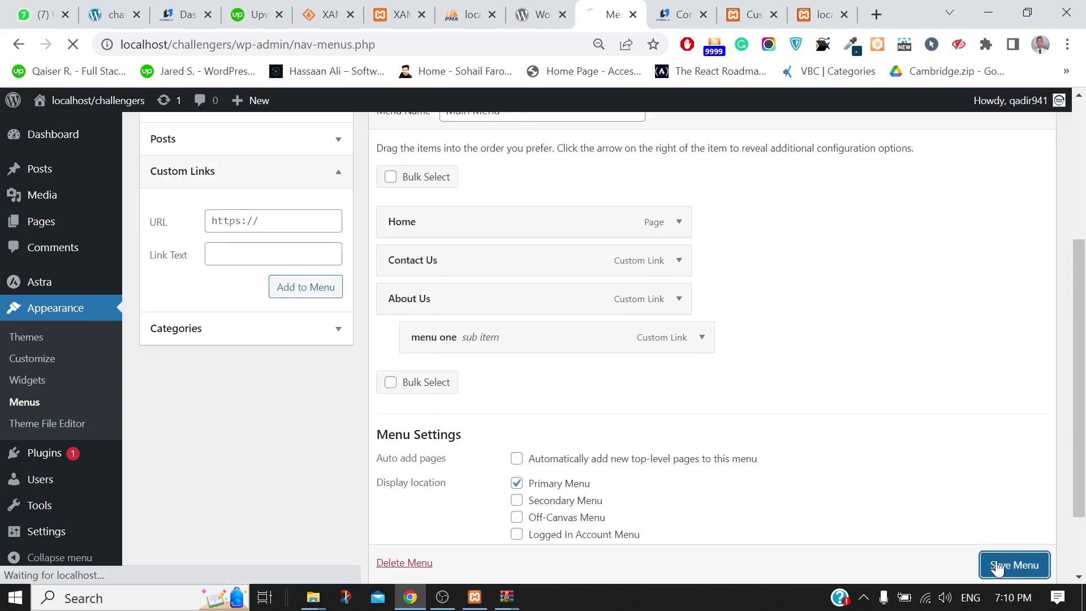
Reload the front page and check About Us now drops down to 'menu one'
left_click(823, 14)
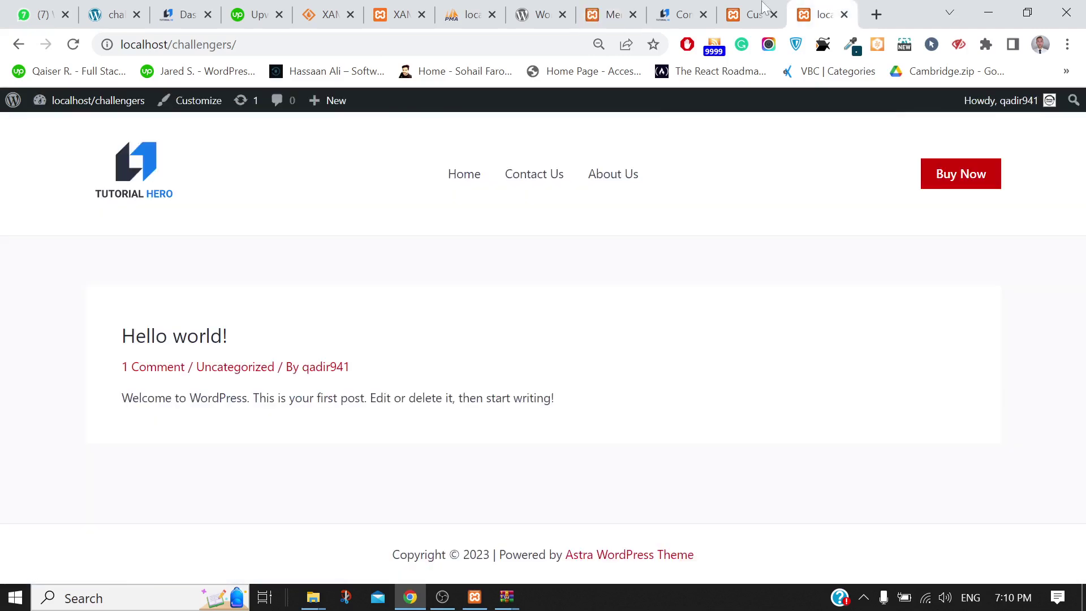
left_click(73, 45)
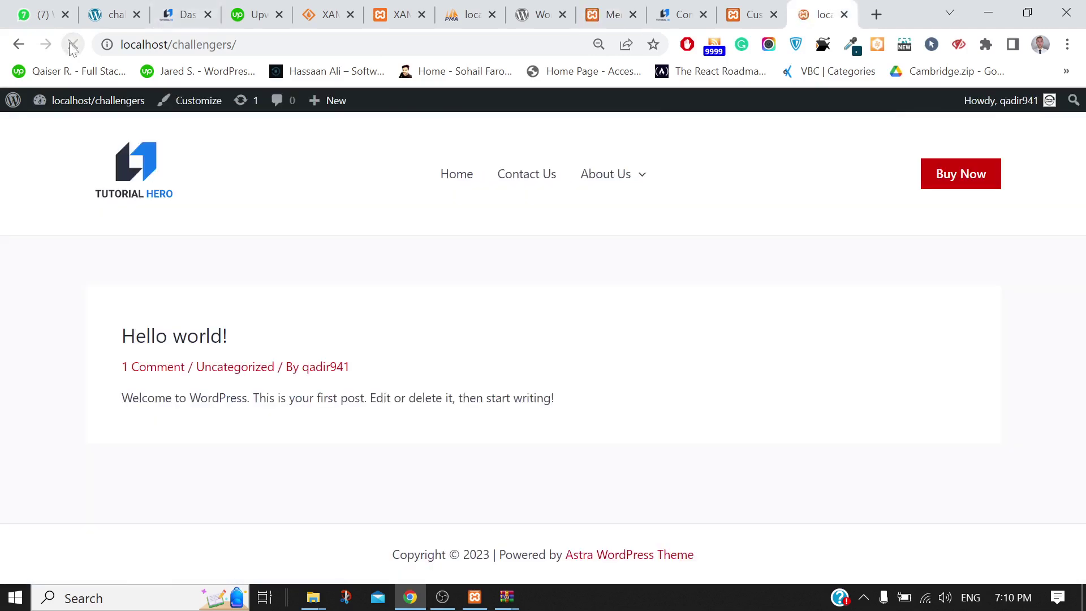
mouse_move(594, 175)
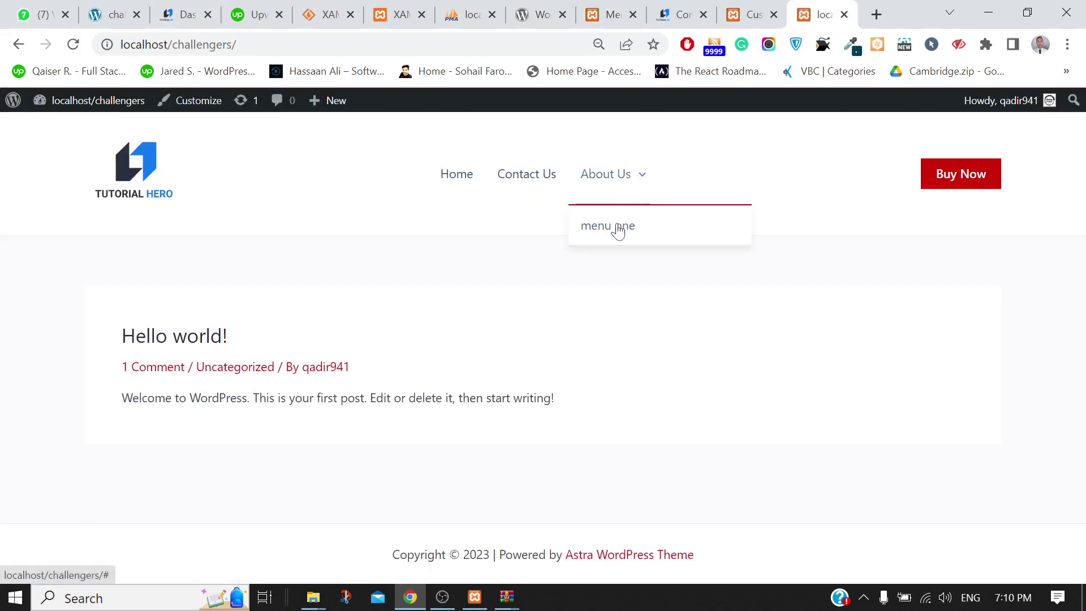
left_click(750, 7)
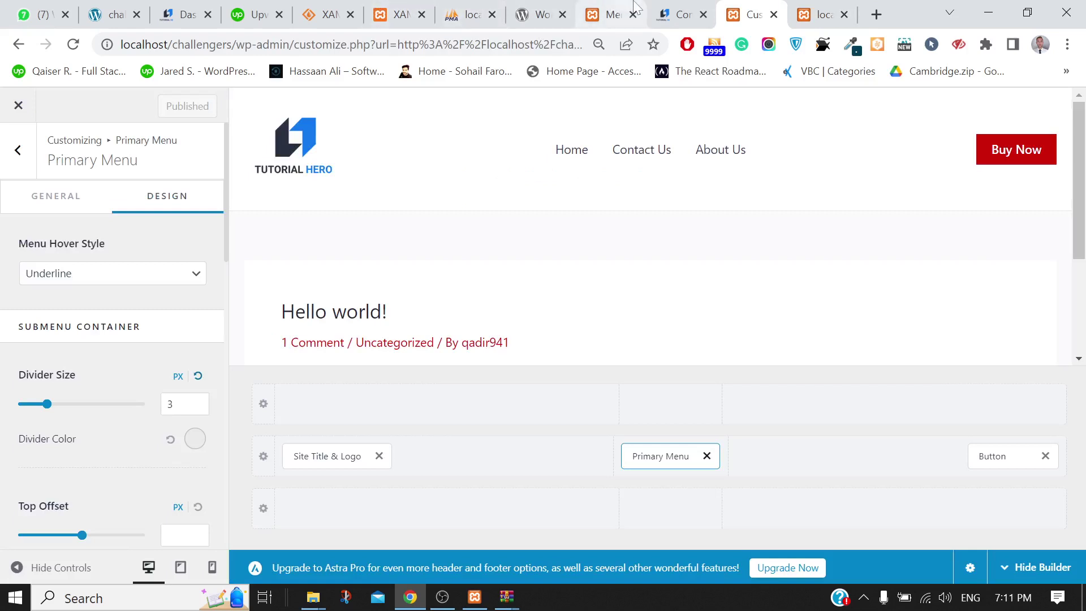
left_click(632, 7)
left_click(820, 14)
mouse_move(599, 189)
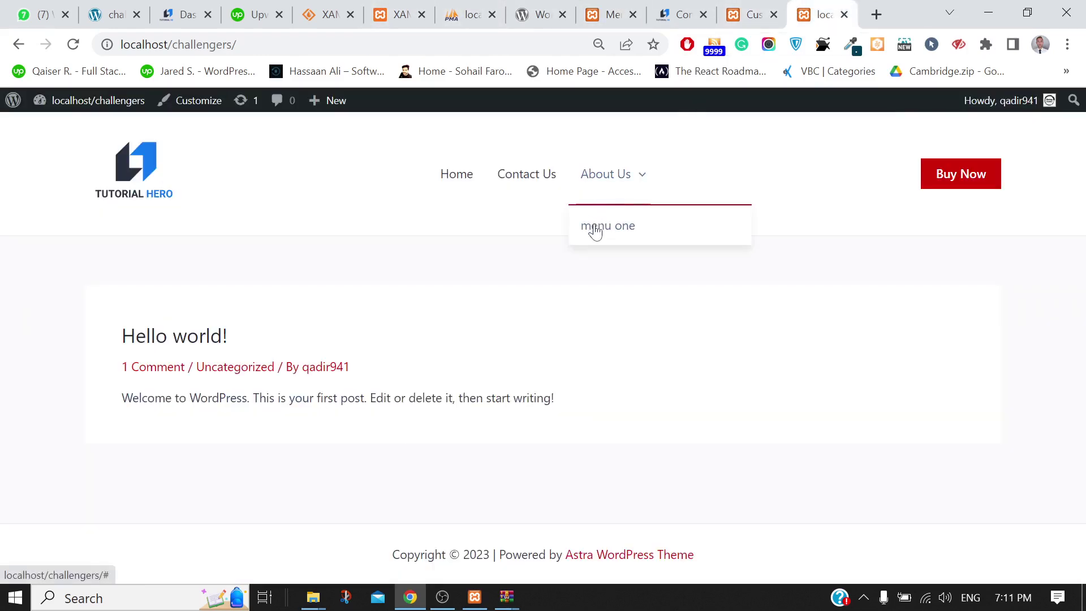
Add a custom link 'text ere' with URL # to Main Menu
left_click(612, 14)
scroll(215, 511, "down", 3)
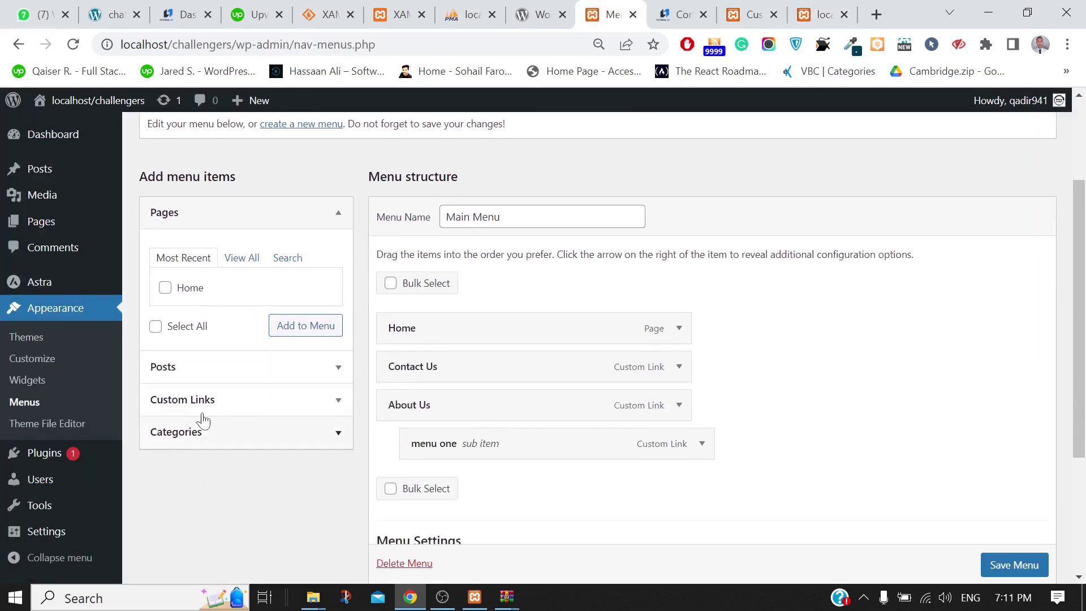
left_click(203, 410)
left_click(212, 326)
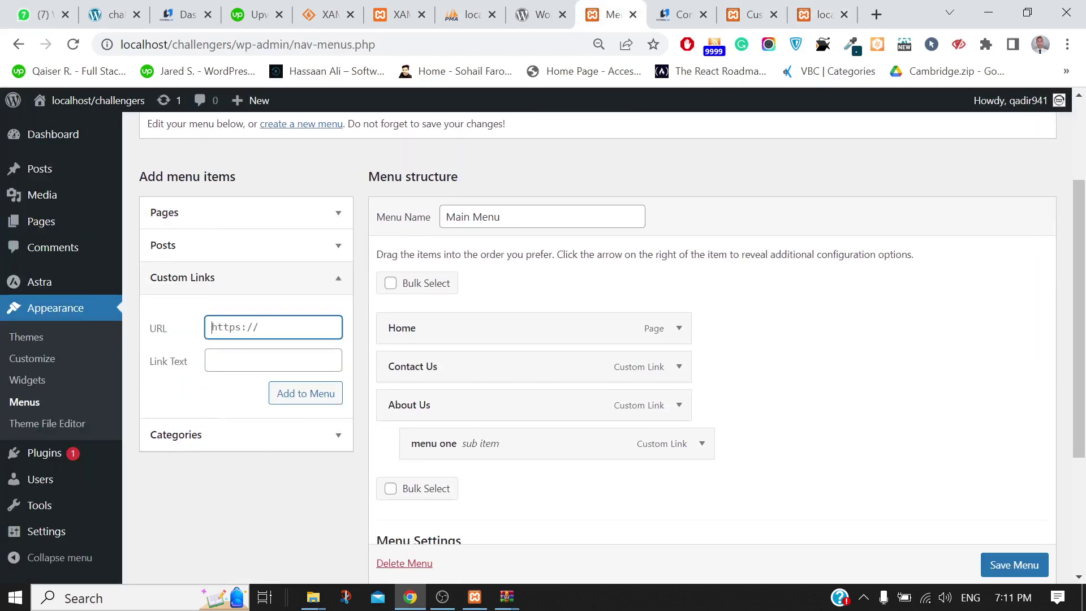
key("ctrl+a")
type("#")
left_click(273, 360)
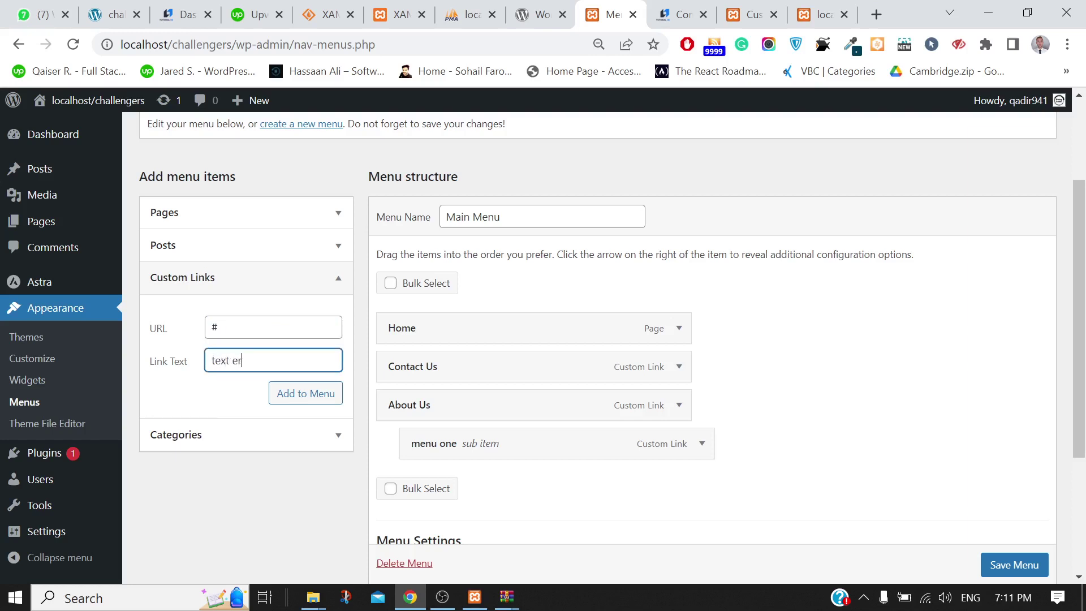
left_click(300, 396)
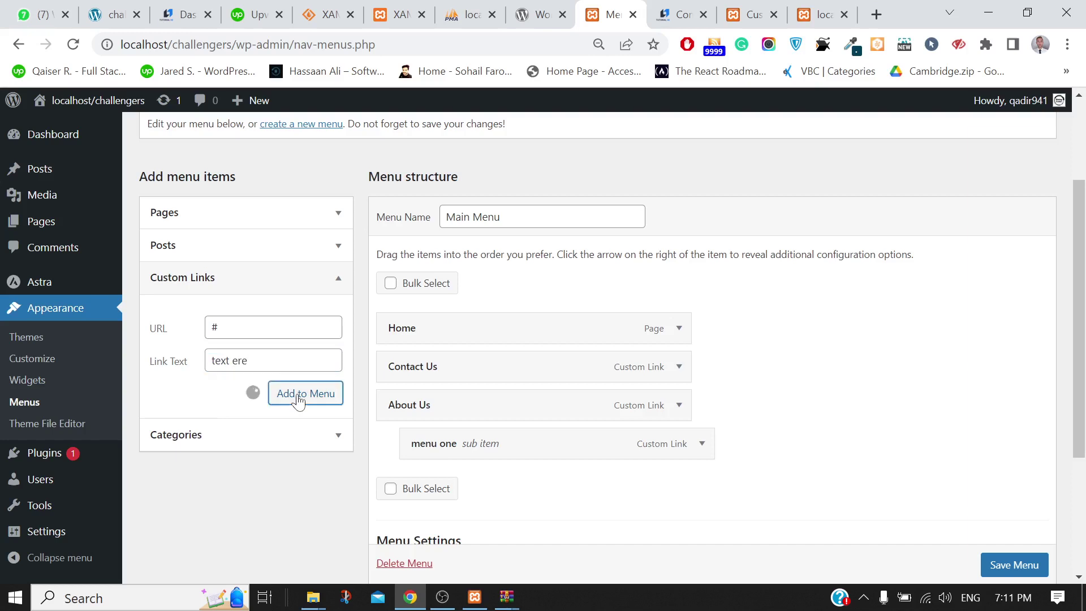
Make 'text ere' a sub item of About Us, save, and reload the front page
left_click_drag(429, 468, 460, 469)
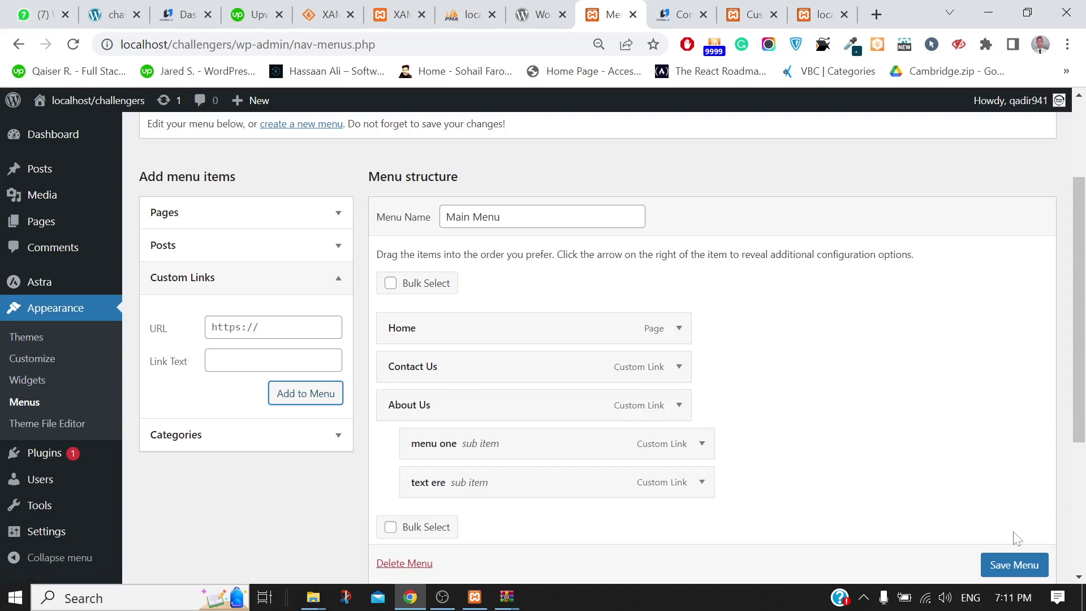
scroll(1017, 559, "down", 1)
left_click(1018, 565)
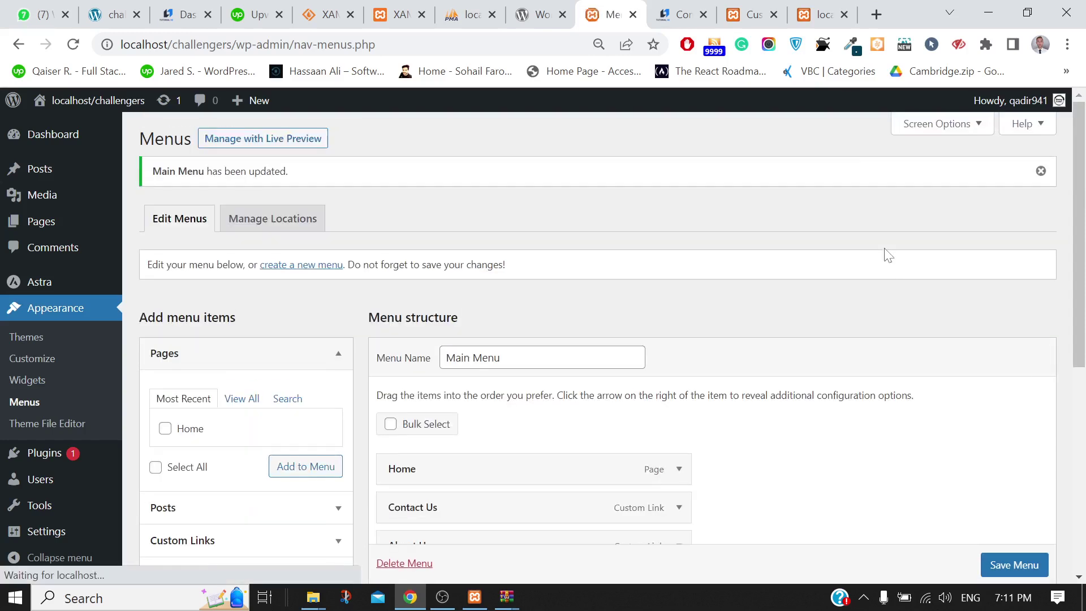
left_click(835, 8)
left_click(74, 47)
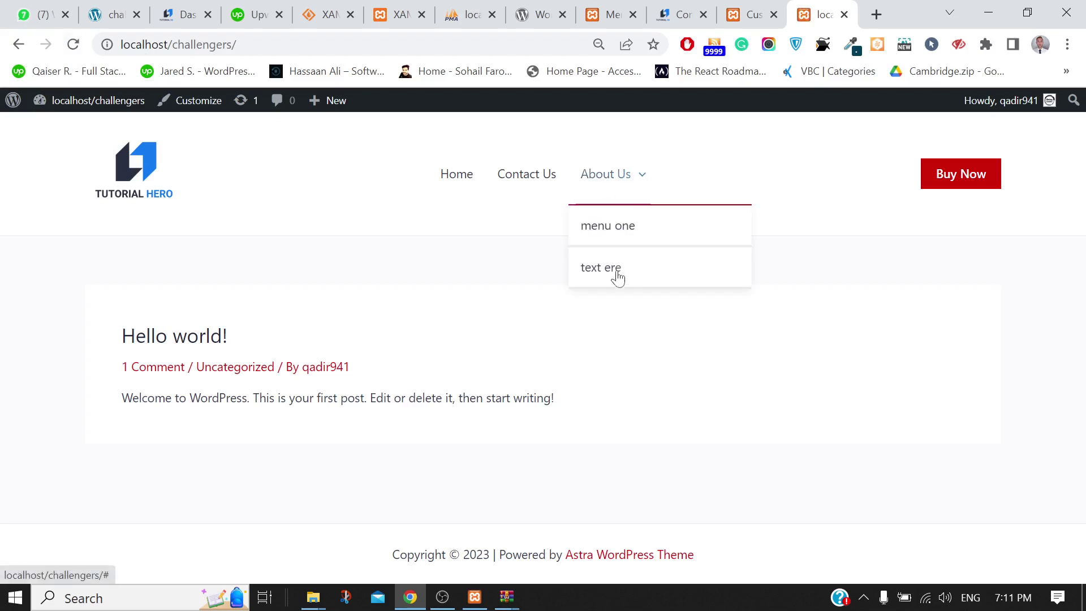
Nest 'text ere' one level deeper under 'menu one' and save Main Menu
left_click(601, 7)
scroll(584, 439, "down", 5)
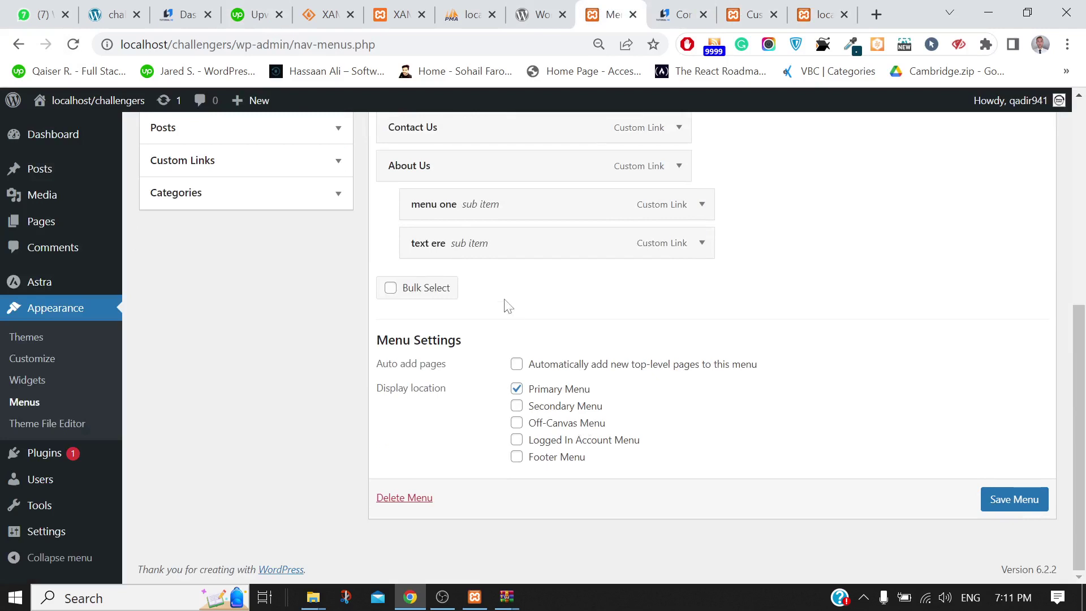
left_click_drag(436, 245, 484, 247)
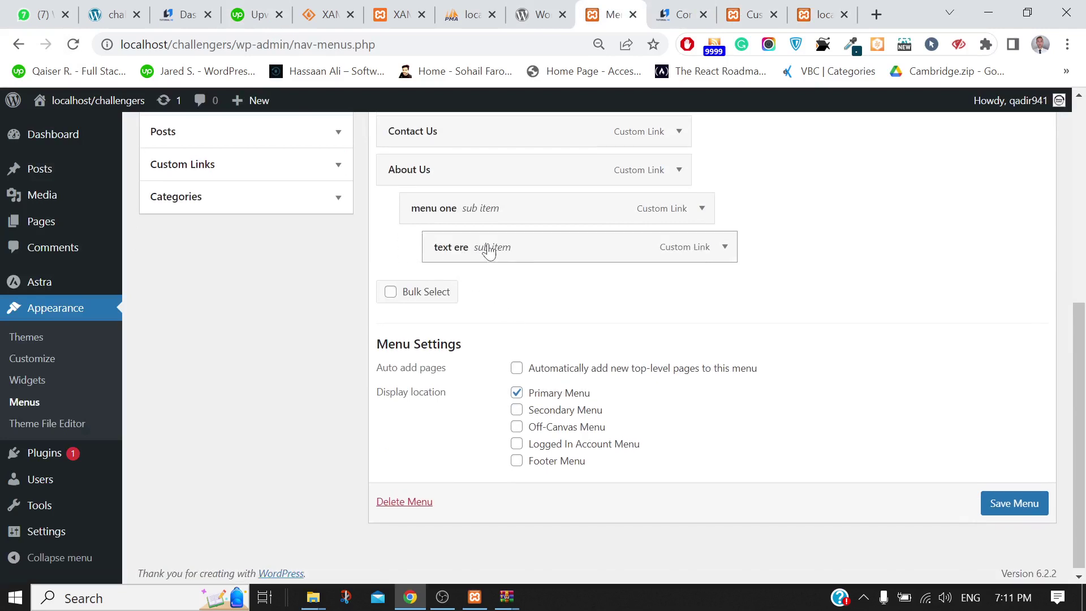
left_click(1020, 512)
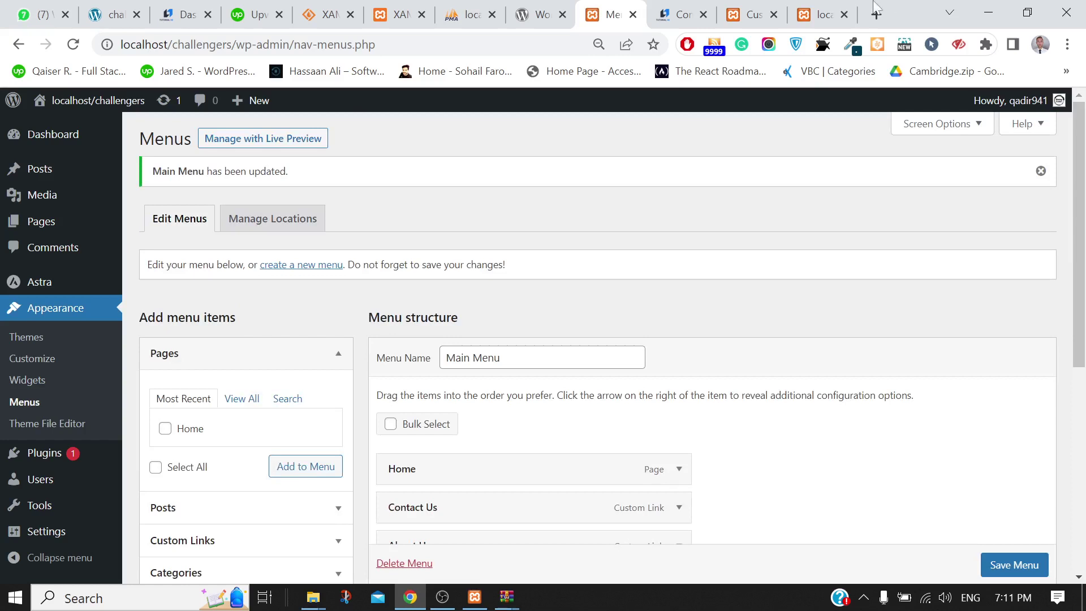
left_click(817, 10)
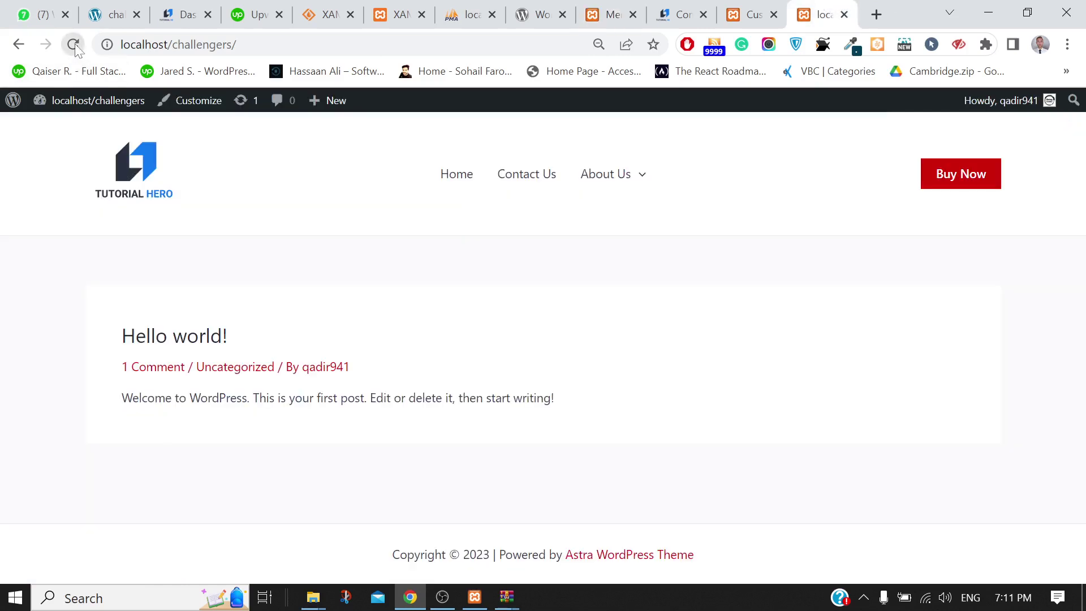
Try the Home and Contact Us links in the live site menu, then return to the Menus editor
mouse_move(610, 185)
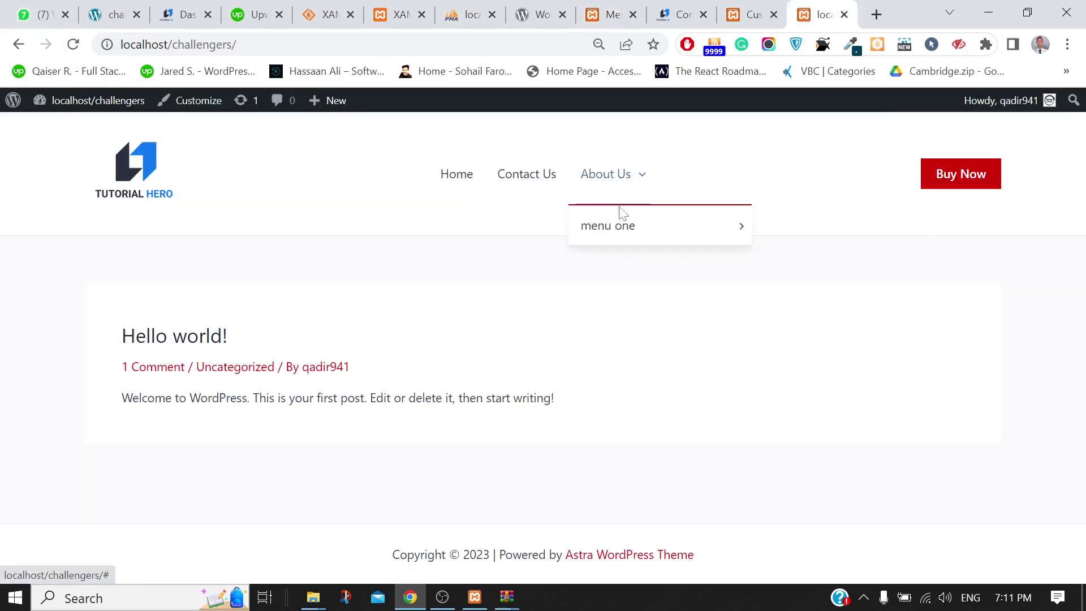
mouse_move(620, 233)
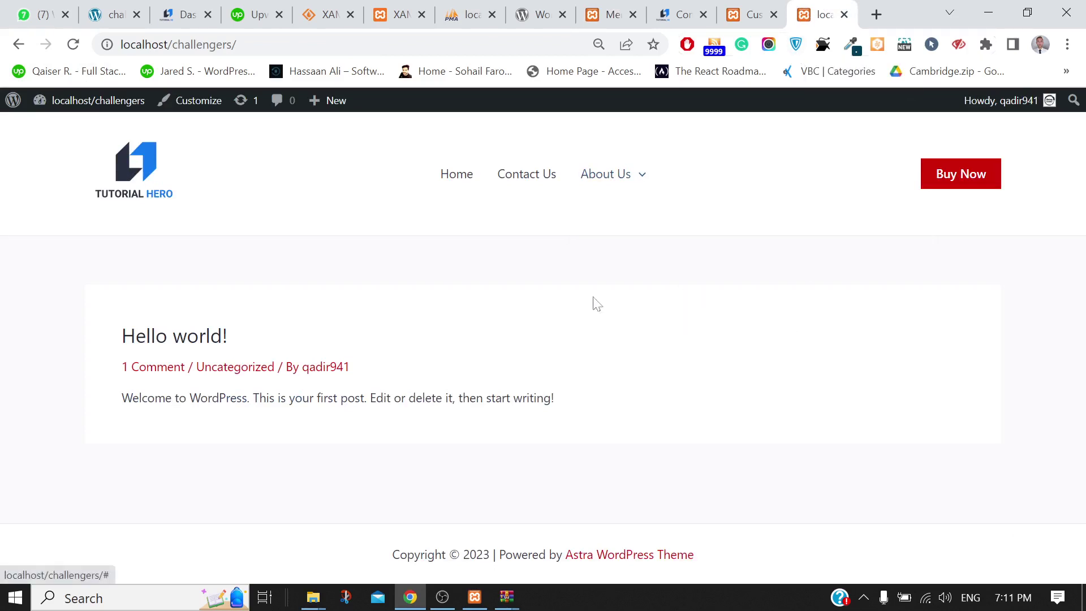
left_click(455, 179)
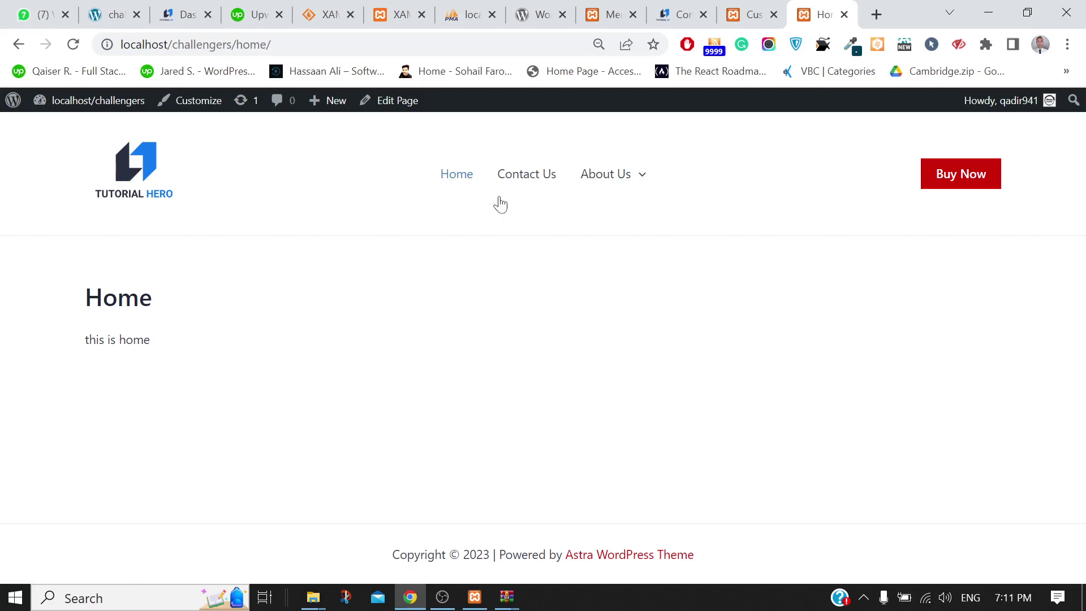
left_click(528, 179)
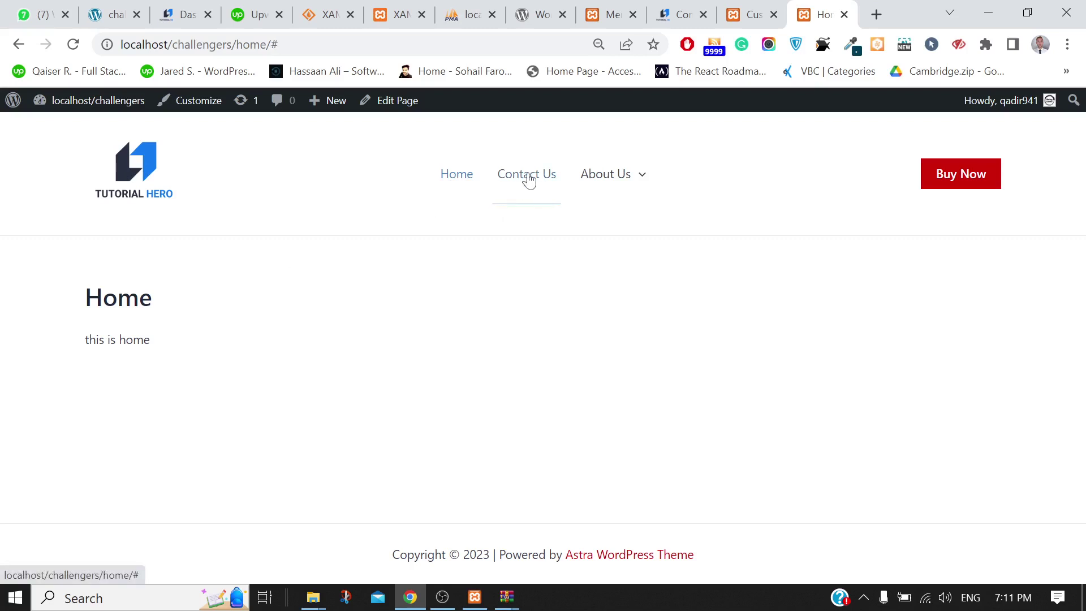
left_click(529, 180)
left_click(254, 45)
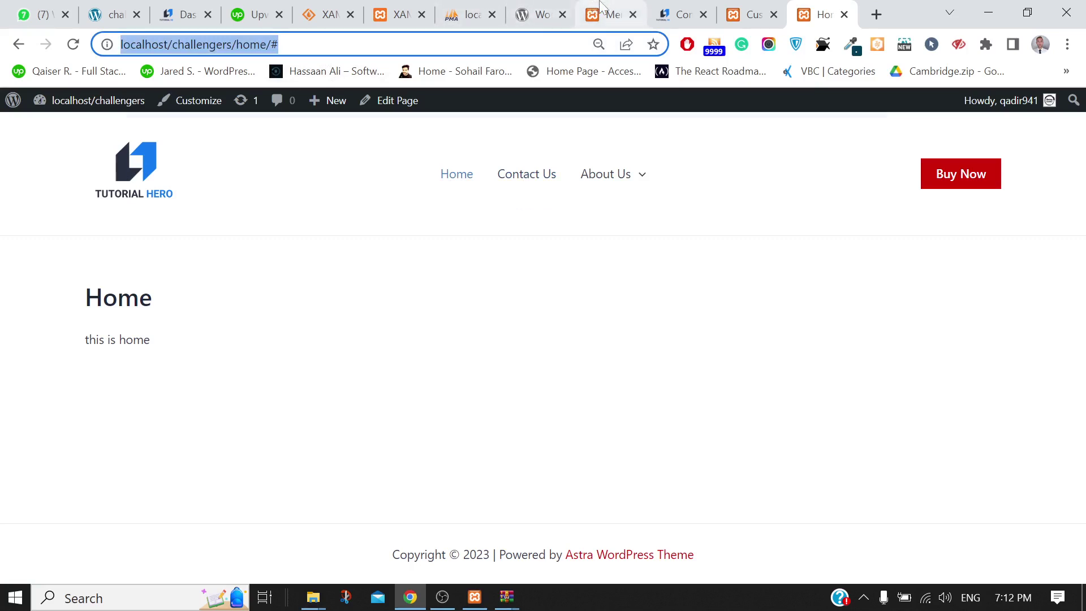
left_click(610, 14)
Create a new page titled 'Contact Us' with the paragraph 'cntent'
mouse_move(73, 295)
mouse_move(39, 223)
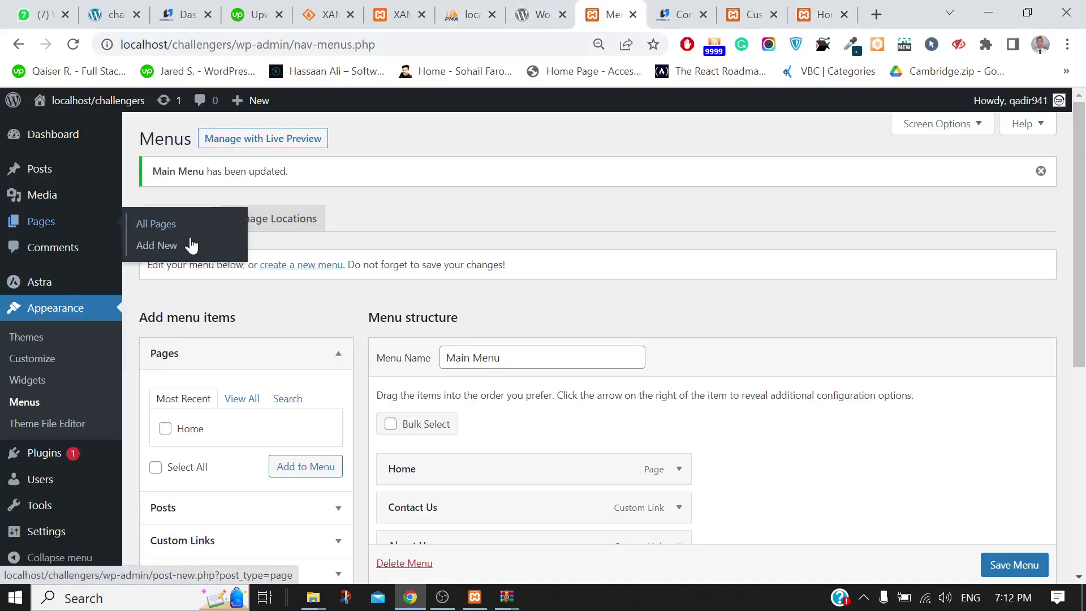
left_click(141, 251)
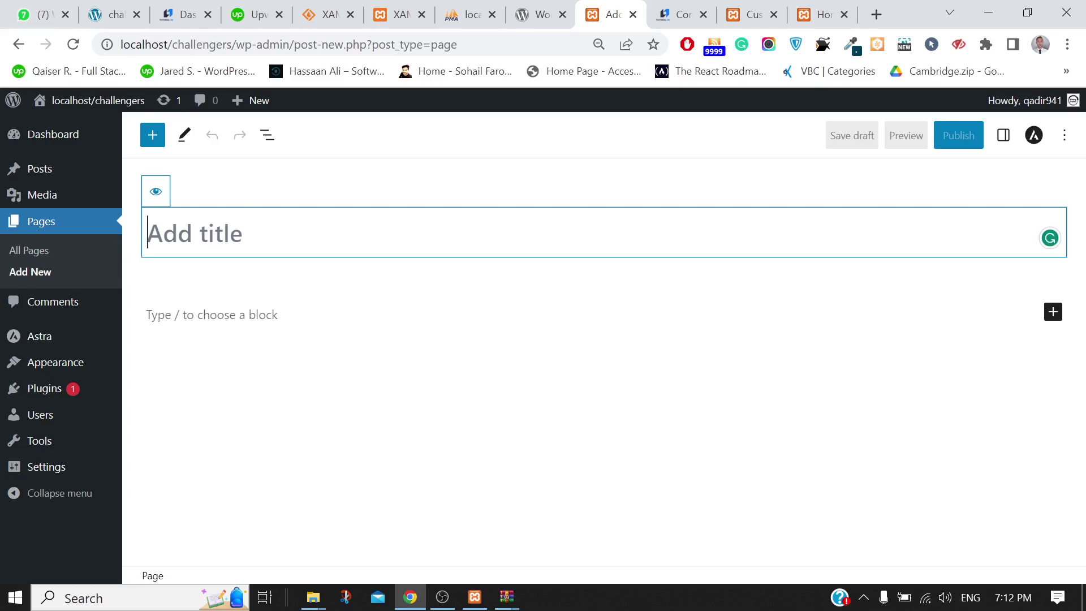
type("Co")
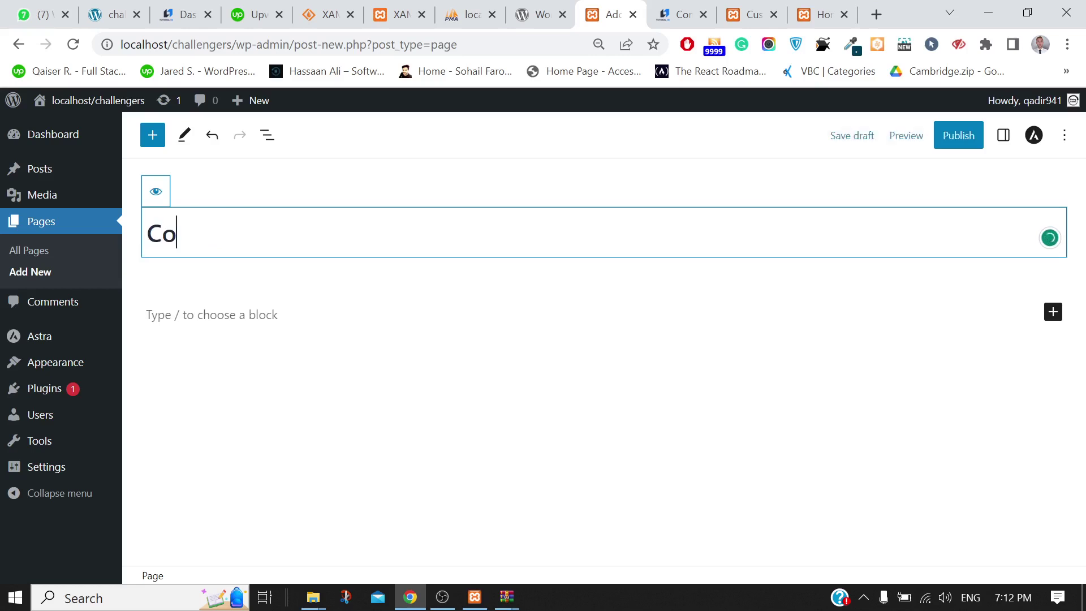
type("nat")
key("BackSpace")
key("BackSpace")
key("BackSpace")
type("tact Us")
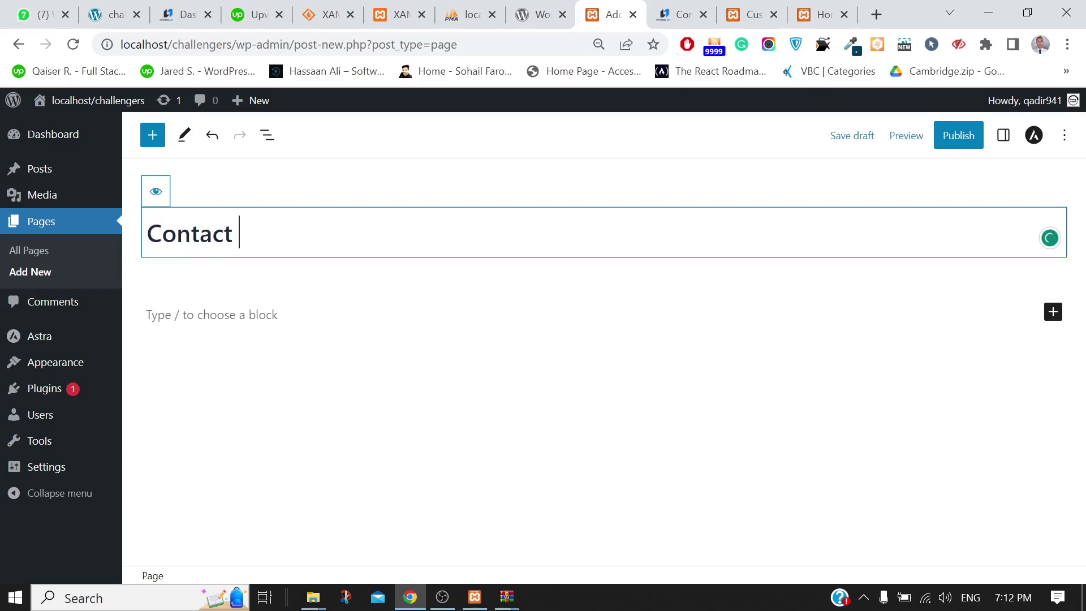
left_click(258, 321)
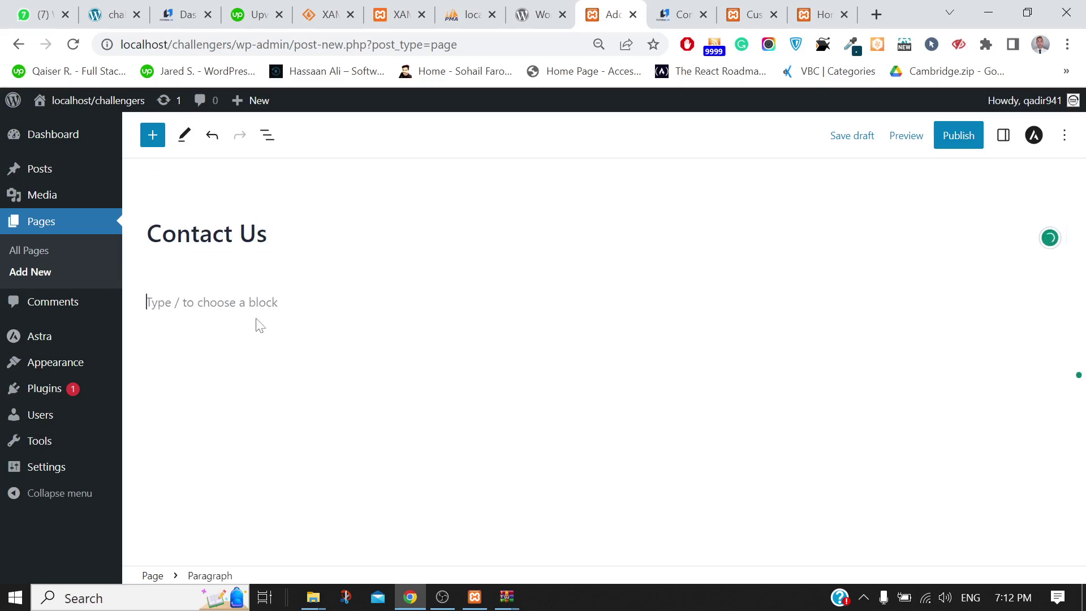
type("cn")
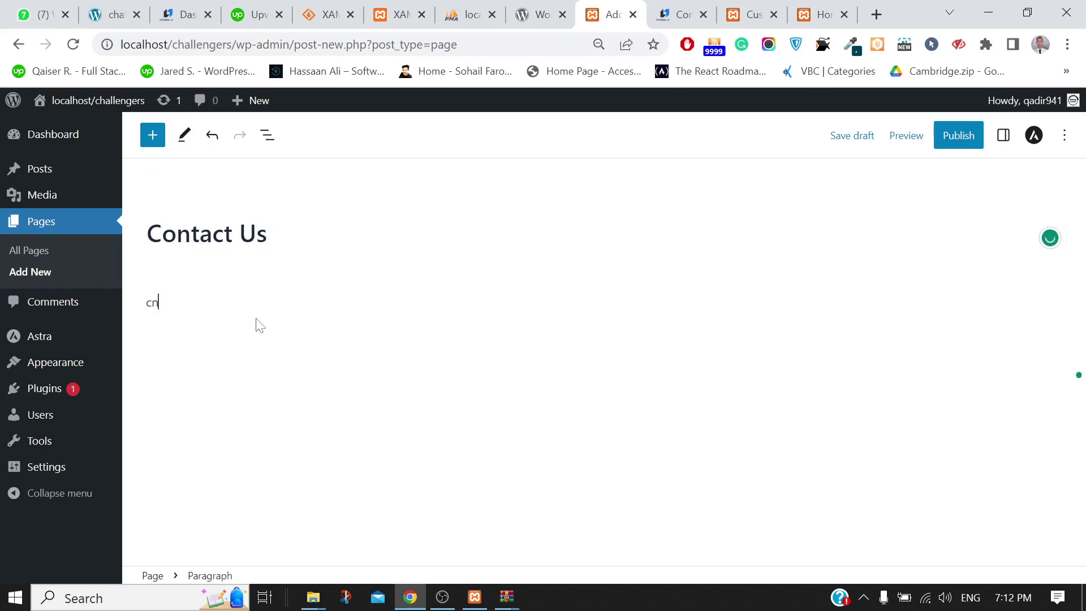
type("tent")
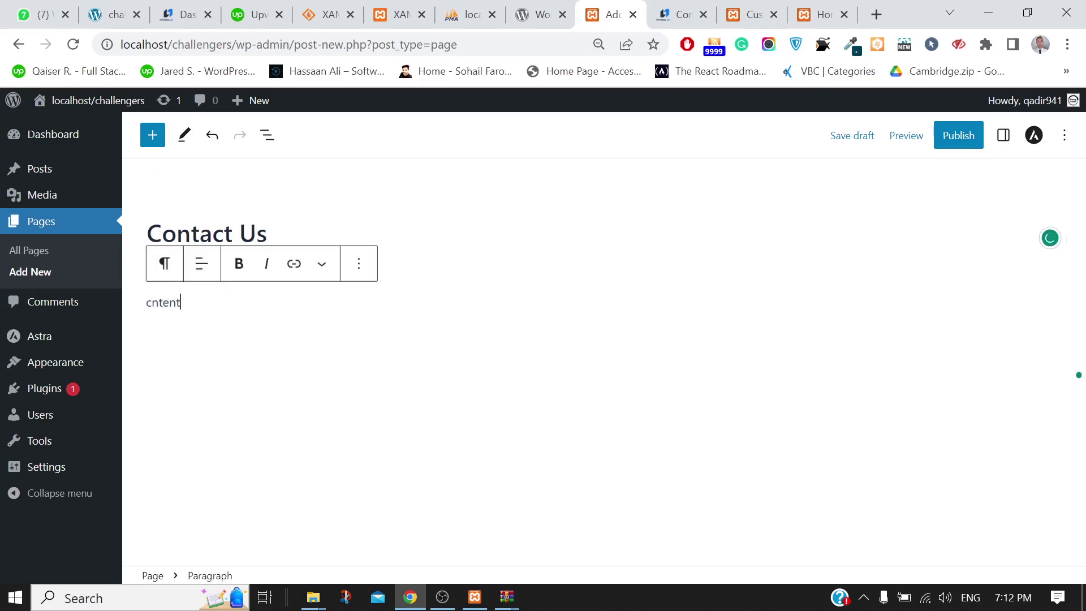
Publish the Contact Us page and copy its page address
left_click(955, 140)
left_click(955, 143)
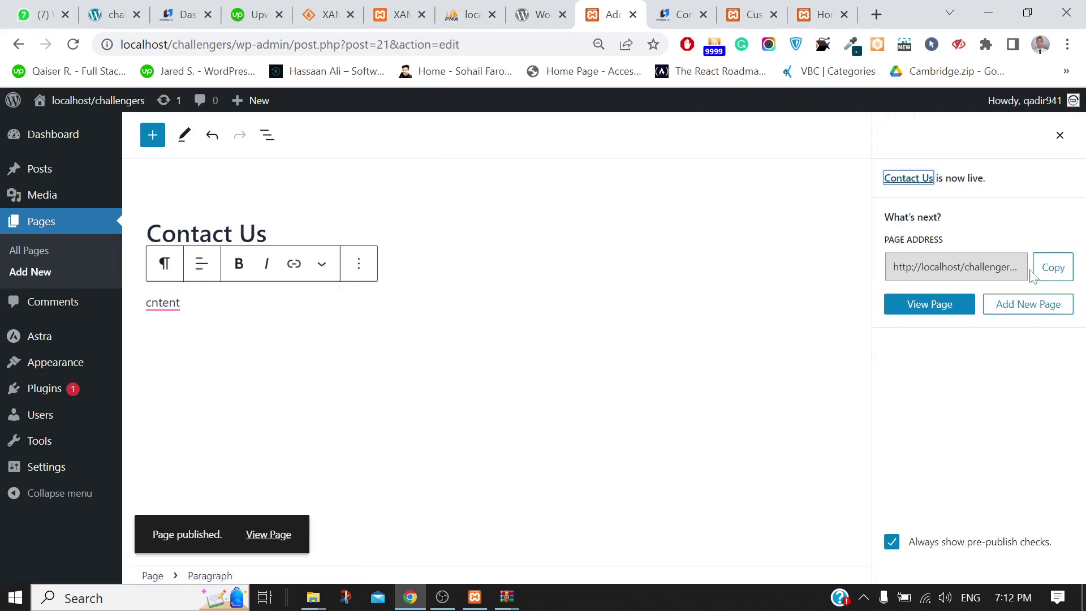
left_click(1053, 272)
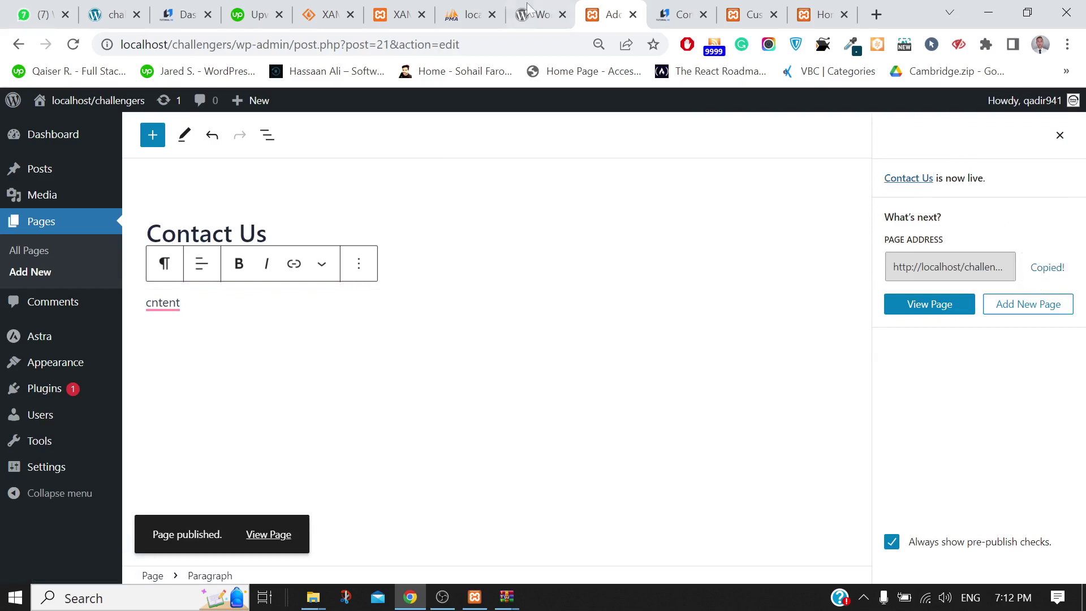
Replace the Contact Us menu item's # URL with the pasted contact-us address and save Main Menu
mouse_move(56, 364)
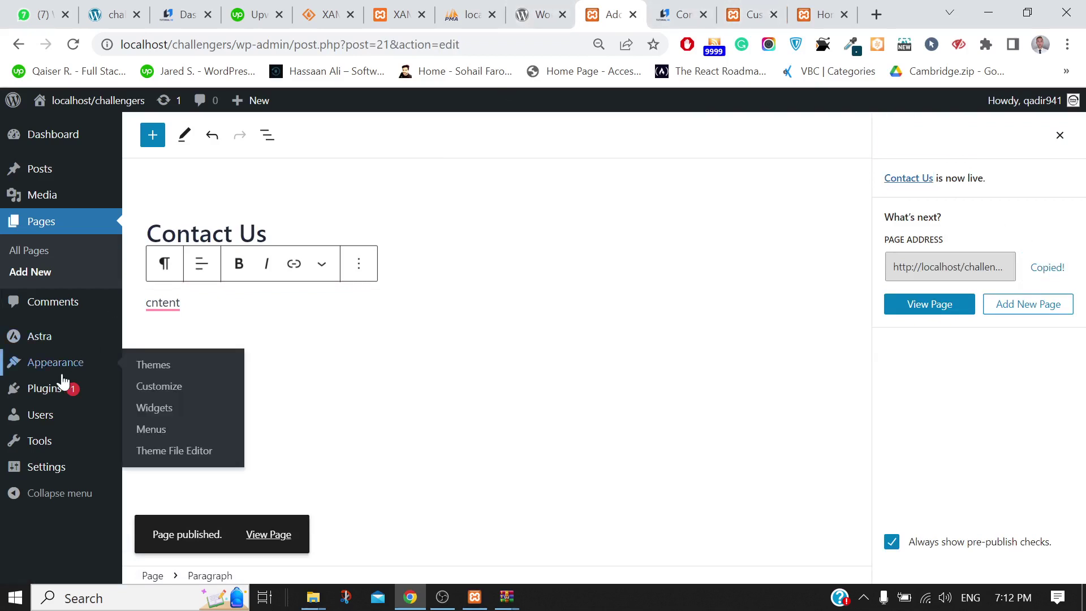
left_click(154, 431)
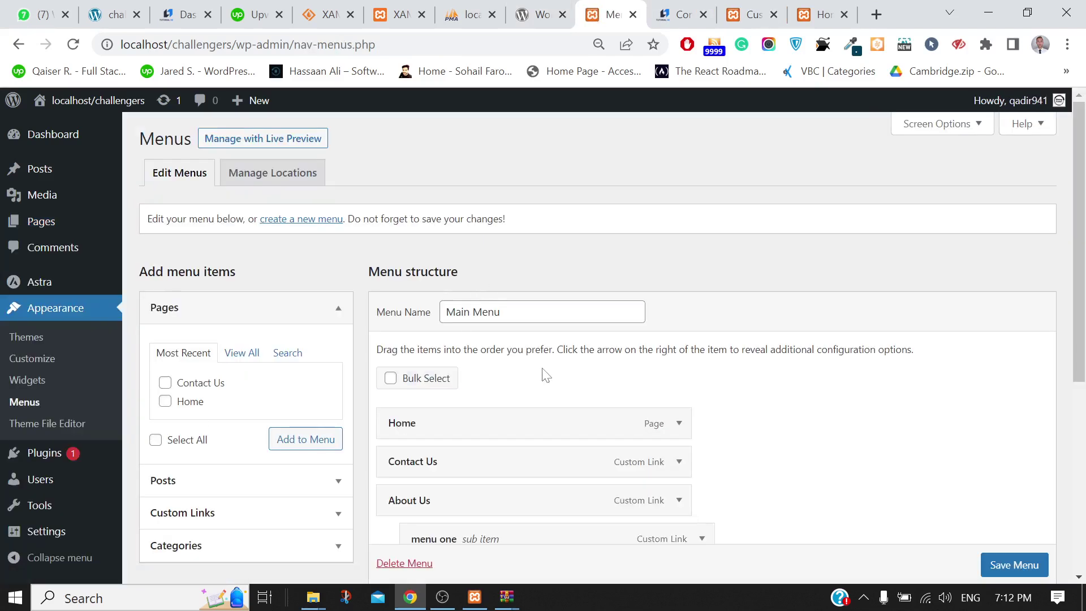
scroll(543, 373, "down", 2)
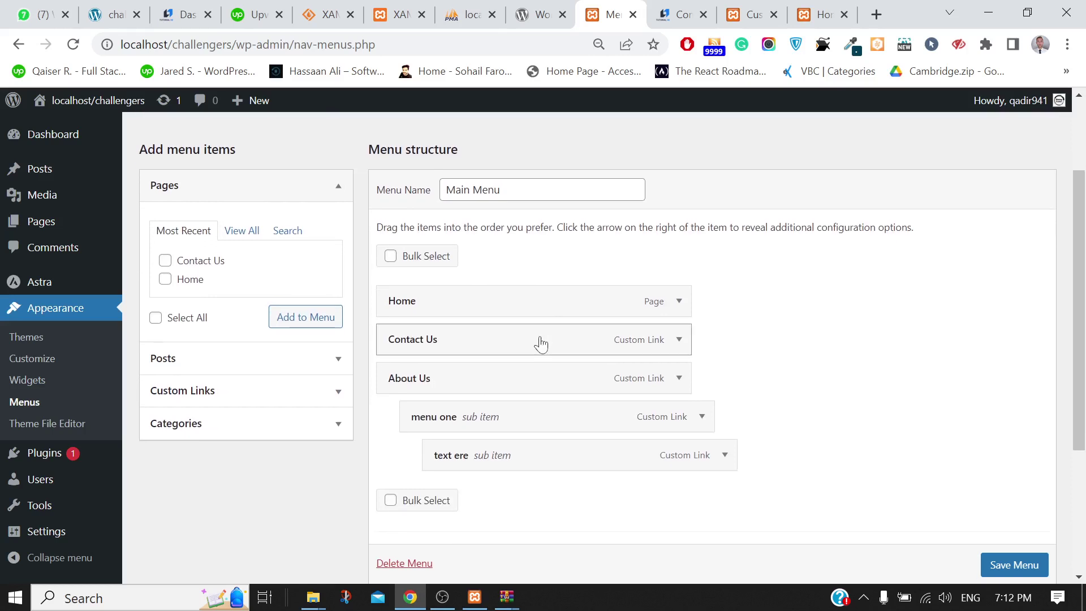
left_click(679, 340)
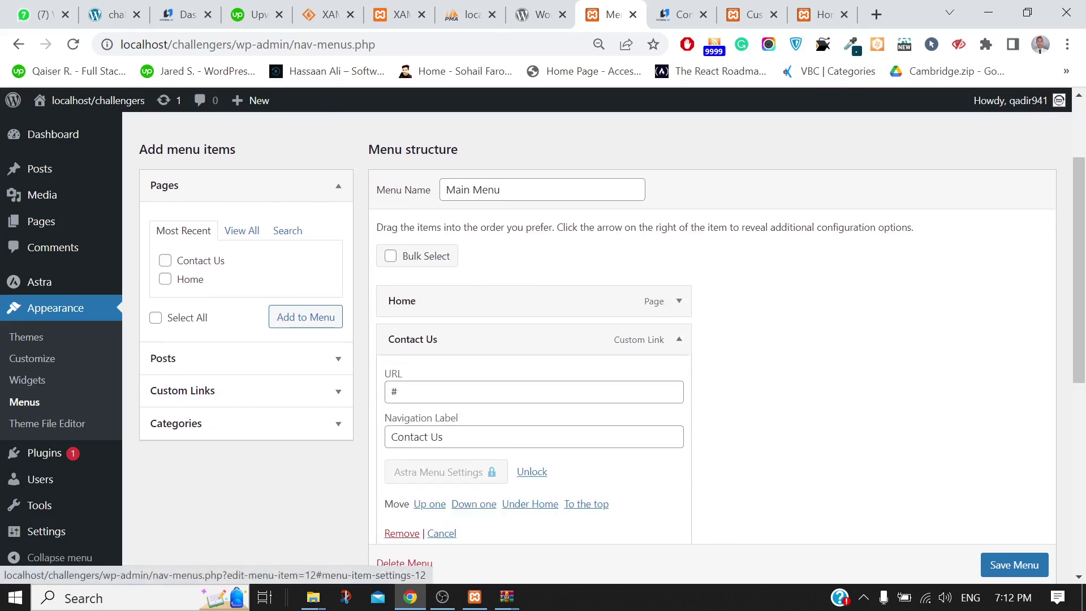
left_click(429, 392)
key("BackSpace")
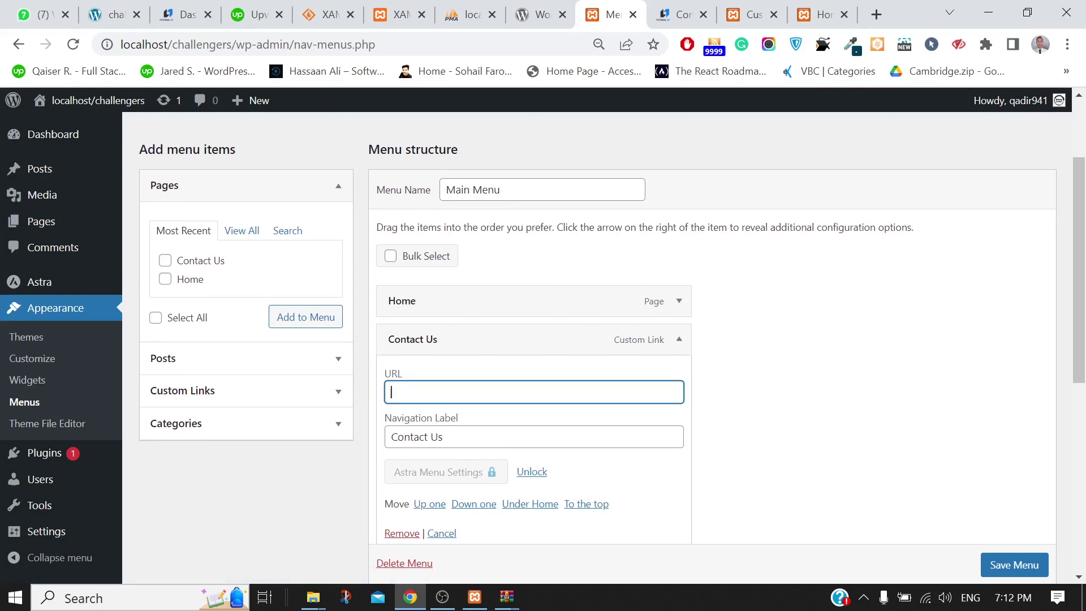
type("http://localhost/challengers/contact-us/")
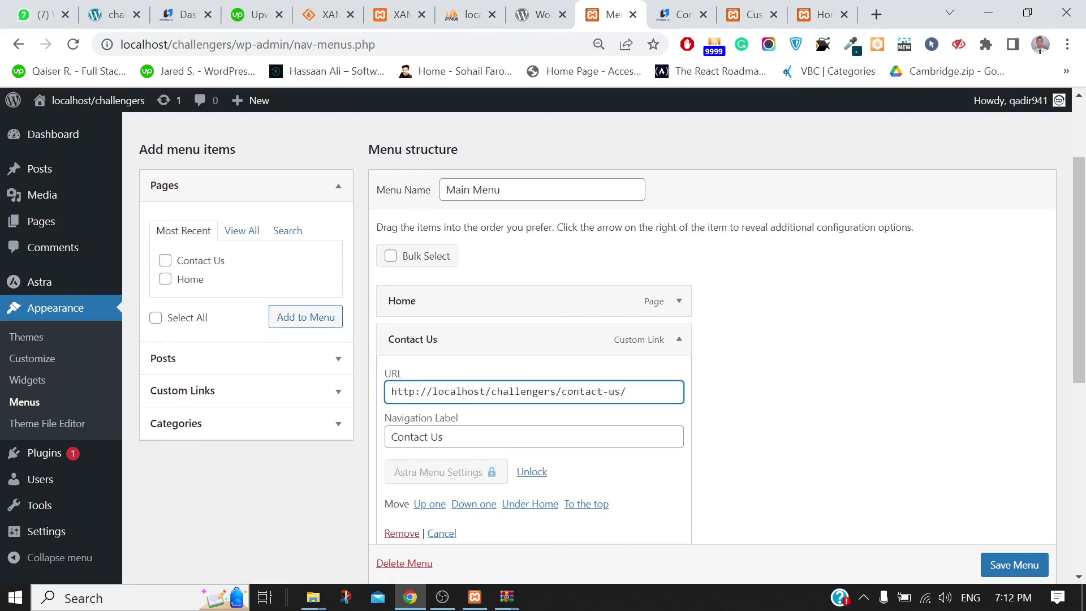
scroll(948, 471, "down", 1)
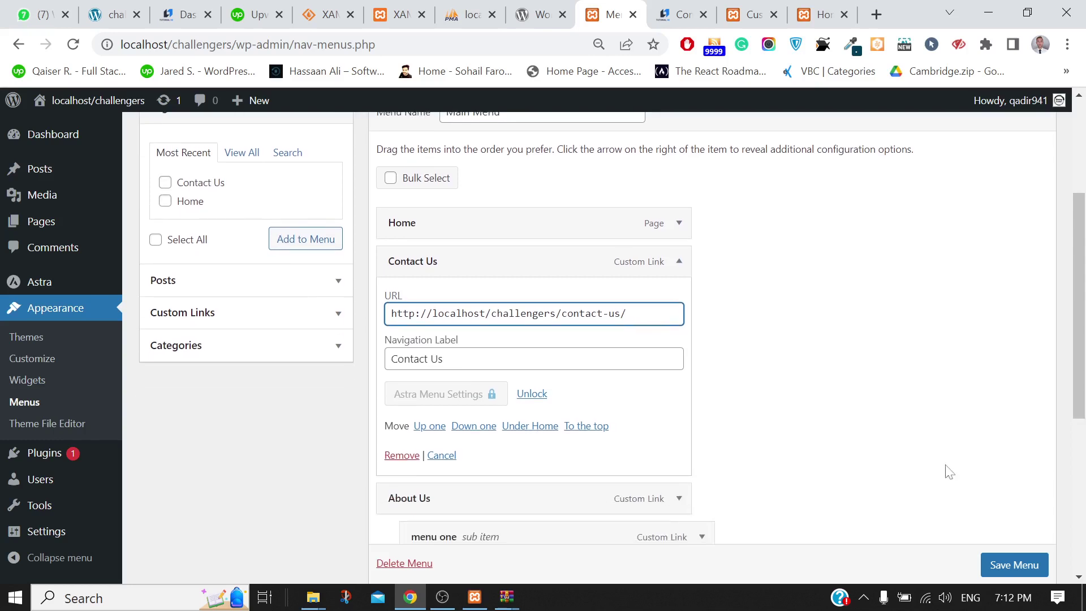
scroll(997, 560, "down", 1)
left_click(996, 563)
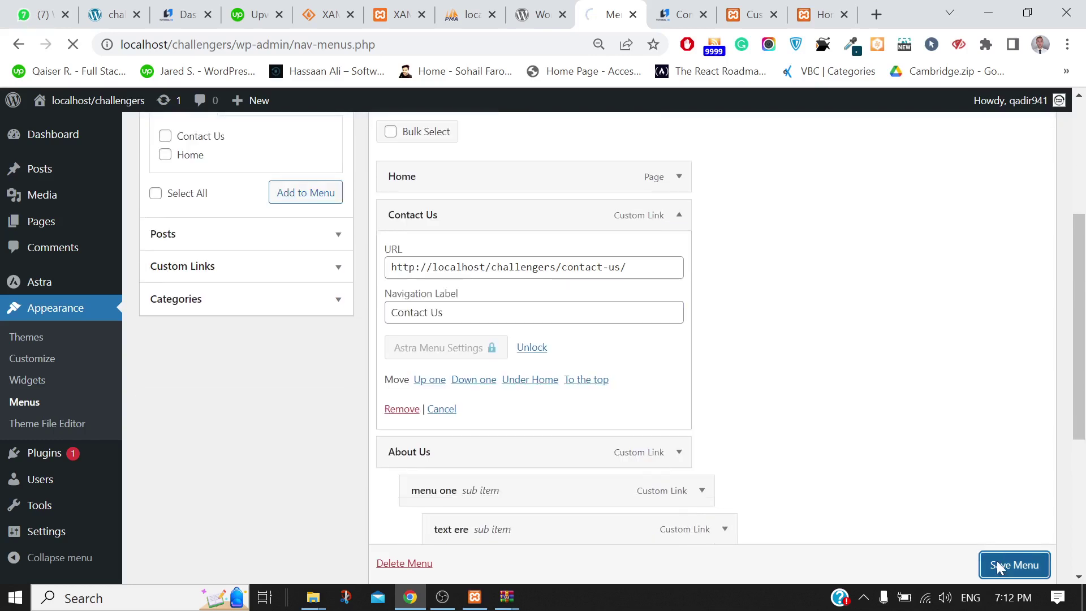
left_click(819, 14)
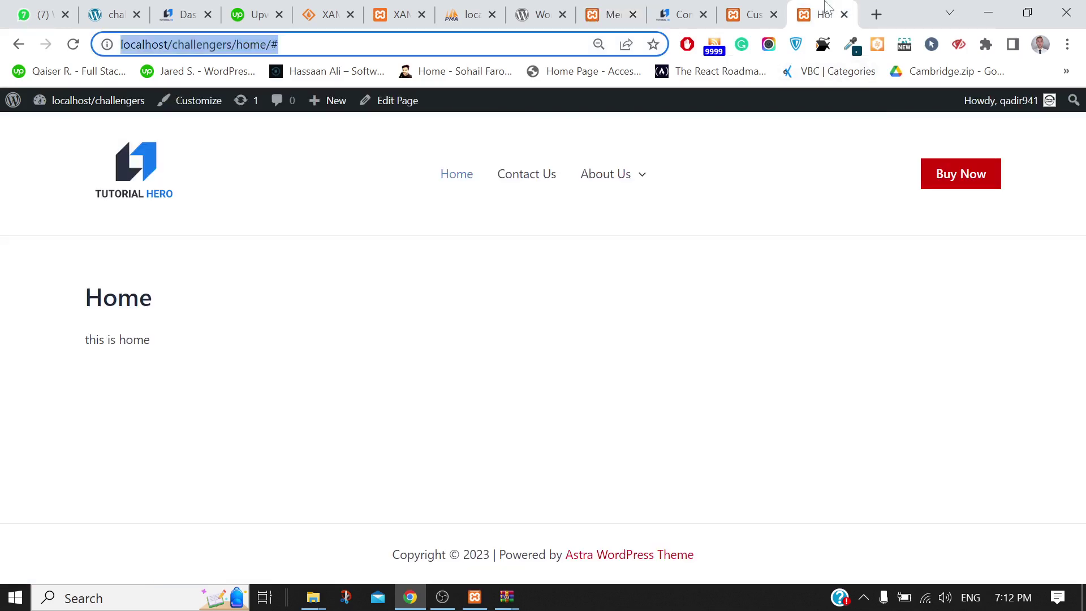
Reload the home page and confirm the Contact Us menu link opens the contact-us page
left_click(74, 46)
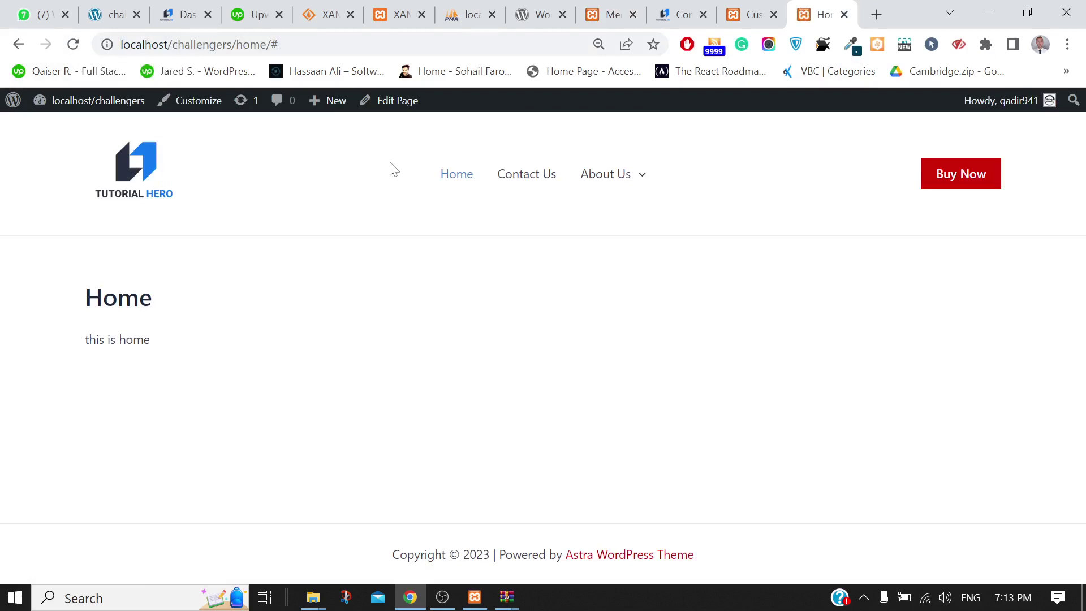
left_click(533, 188)
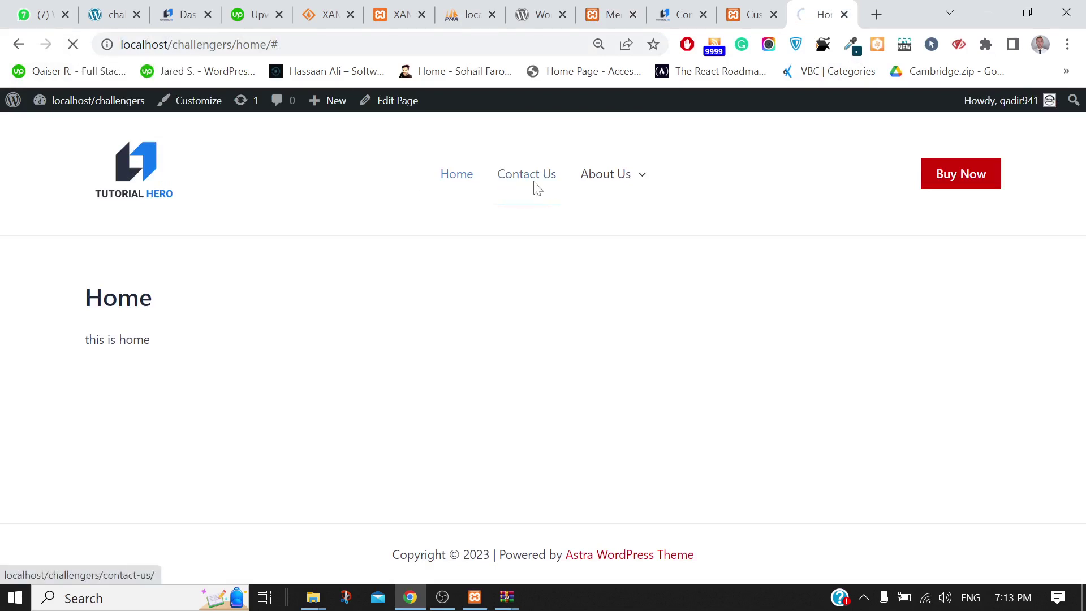
key("ctrl+l")
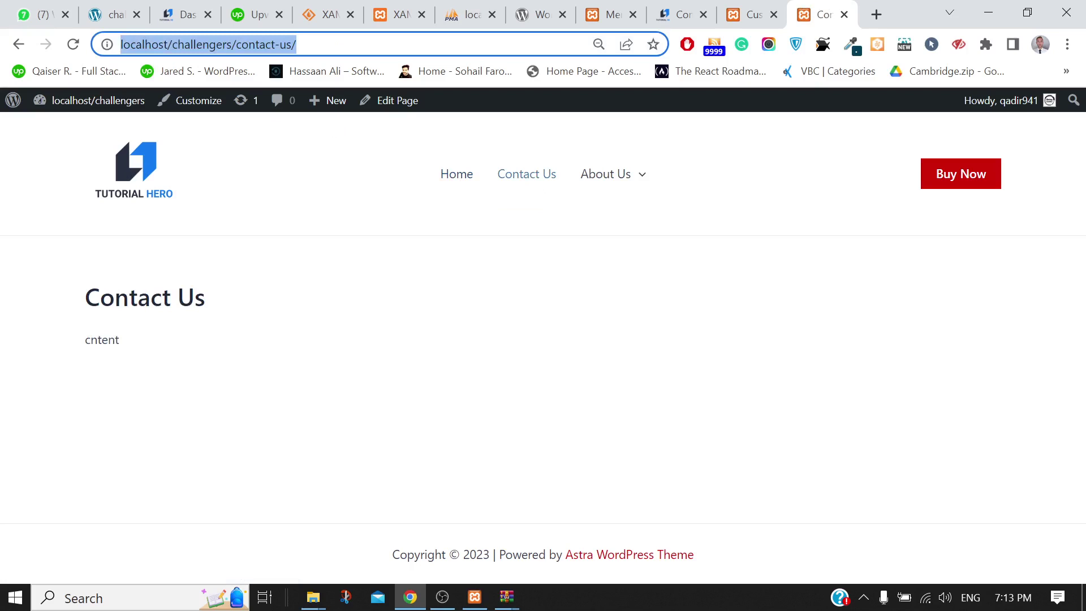
left_click(297, 44)
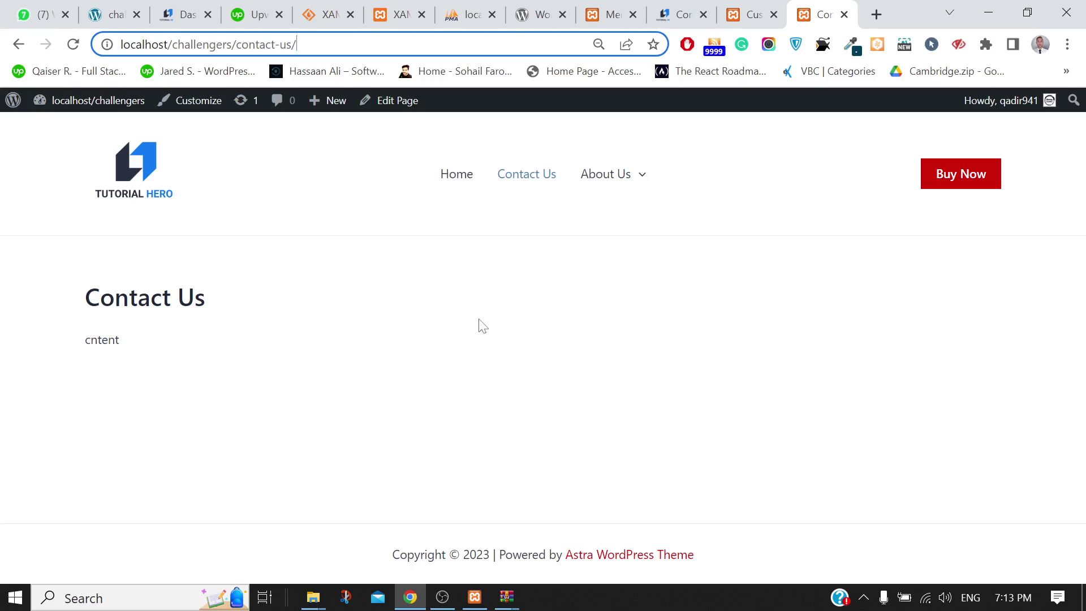
Glance at the Customizer, return to Contact Us, and minimize Chrome to show htdocs
left_click(751, 13)
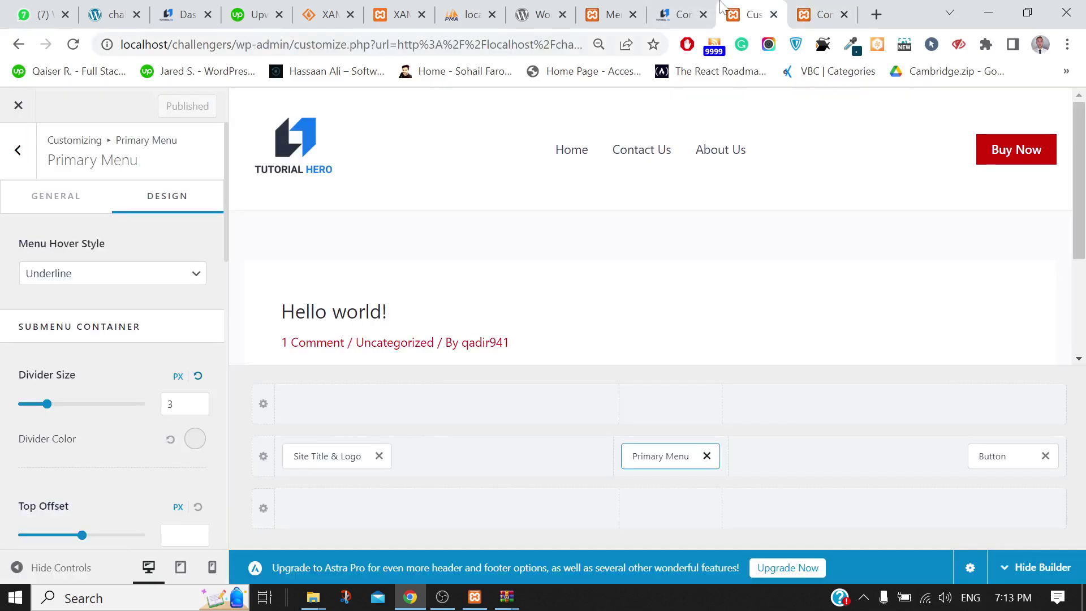
left_click(829, 9)
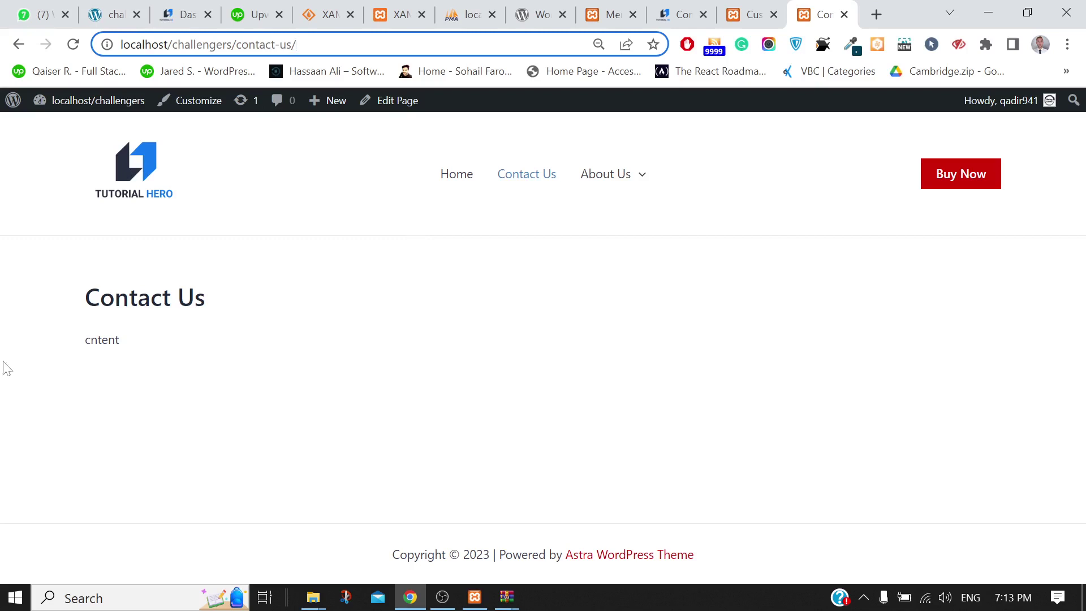
left_click(988, 17)
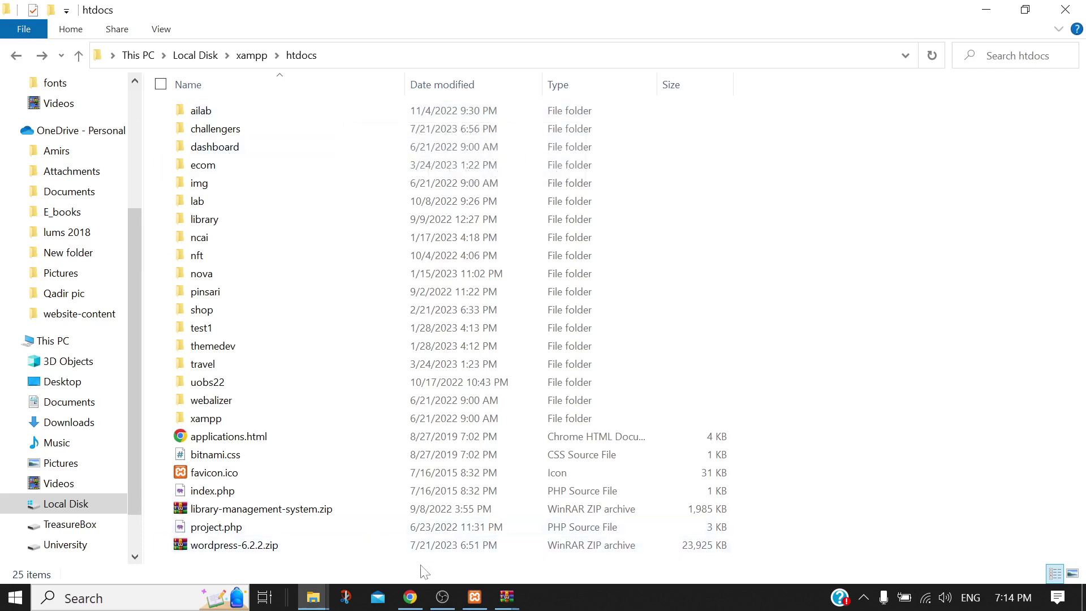
Stop Apache in XAMPP and reload the local Contact Us page to see it fail
left_click(475, 597)
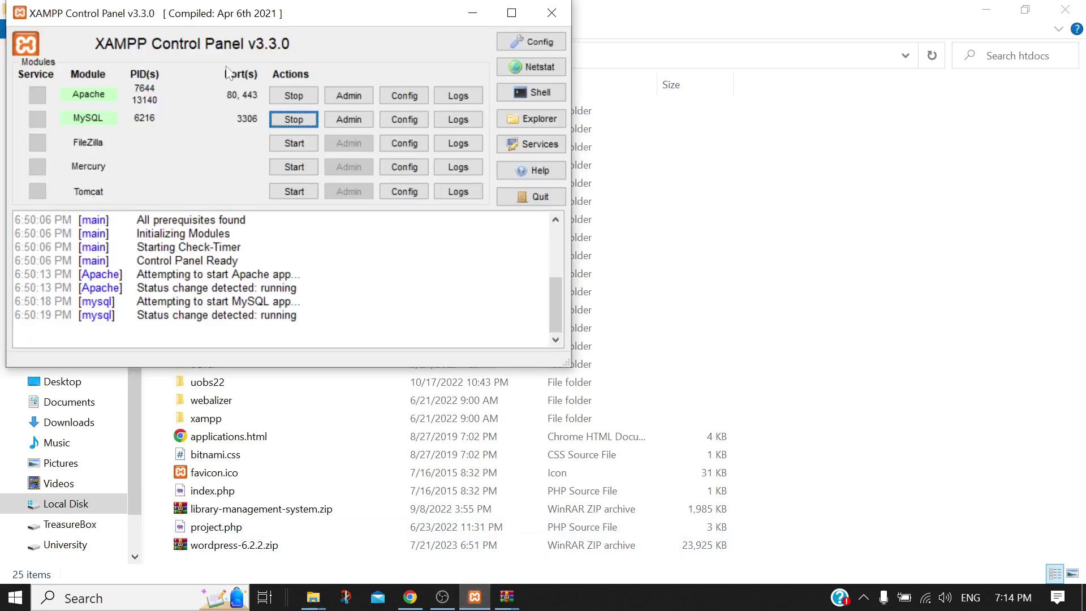
left_click(287, 95)
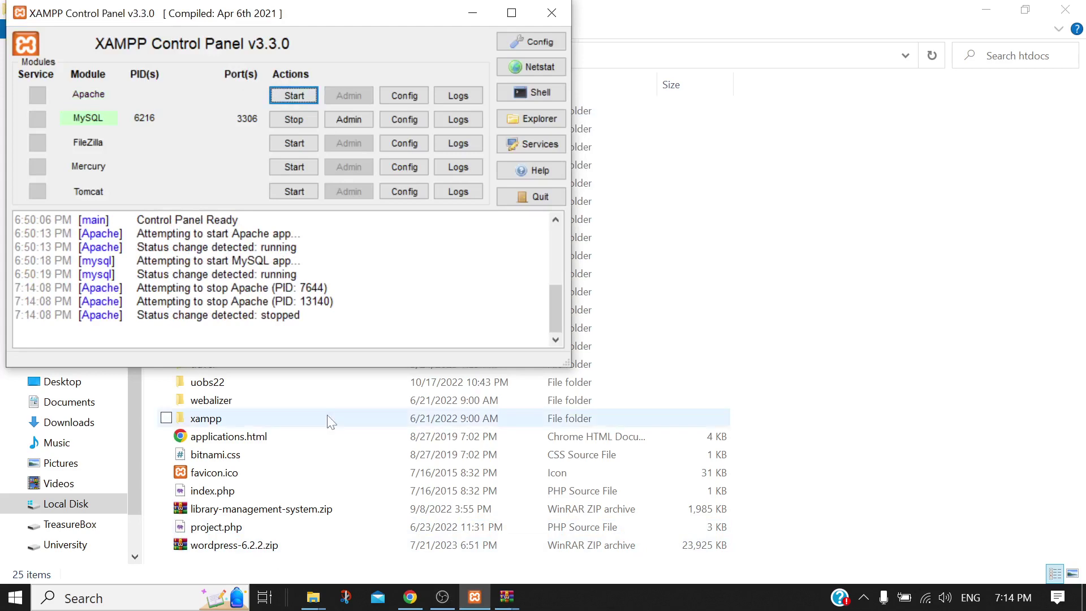
left_click(410, 599)
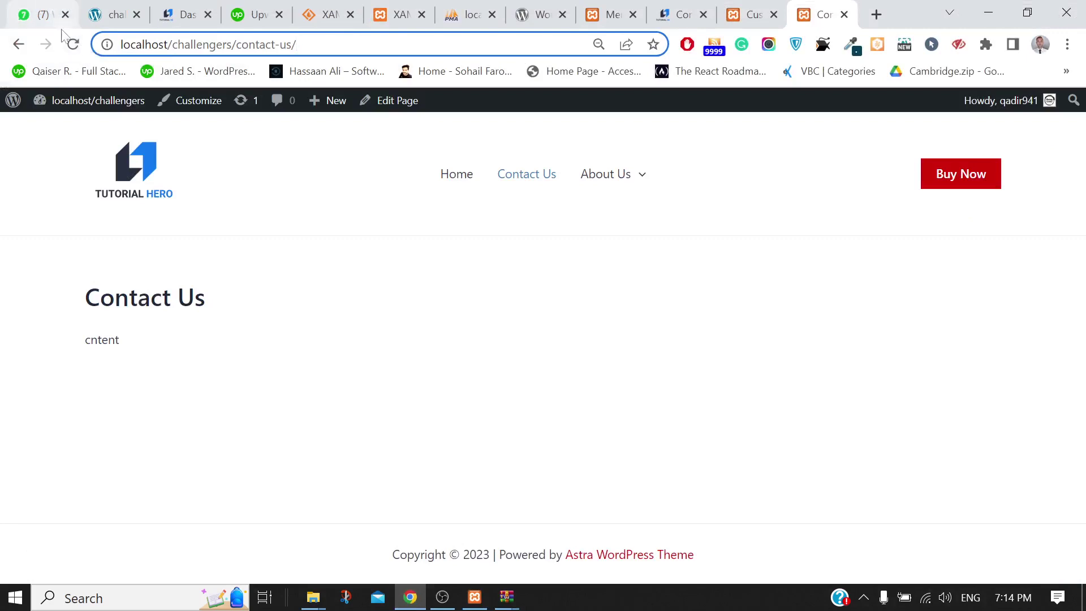
left_click(74, 45)
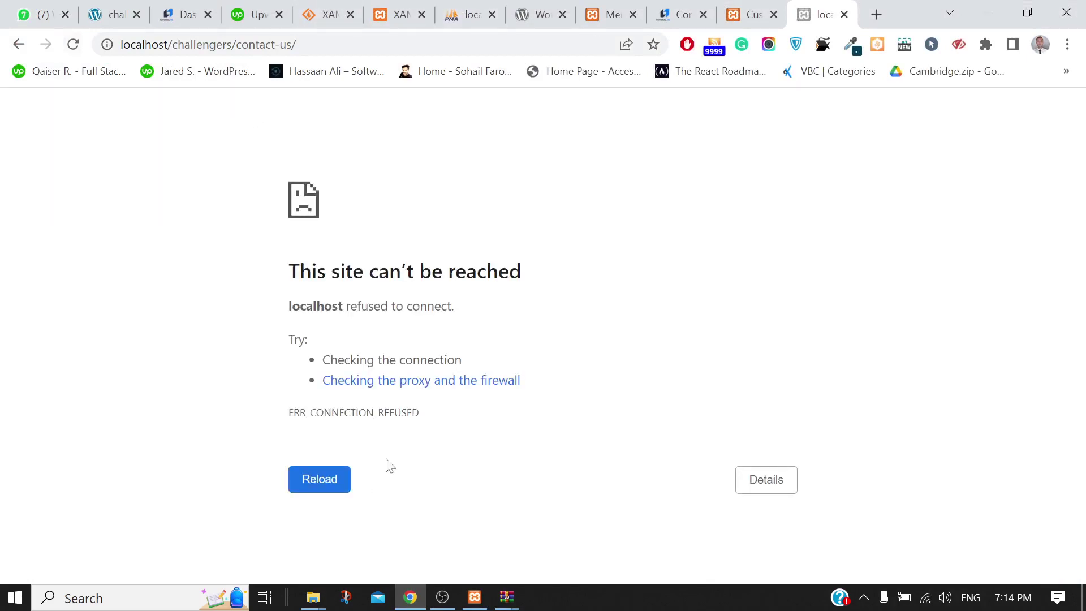
Start Apache again and reload the local Contact Us page so it loads
left_click(474, 598)
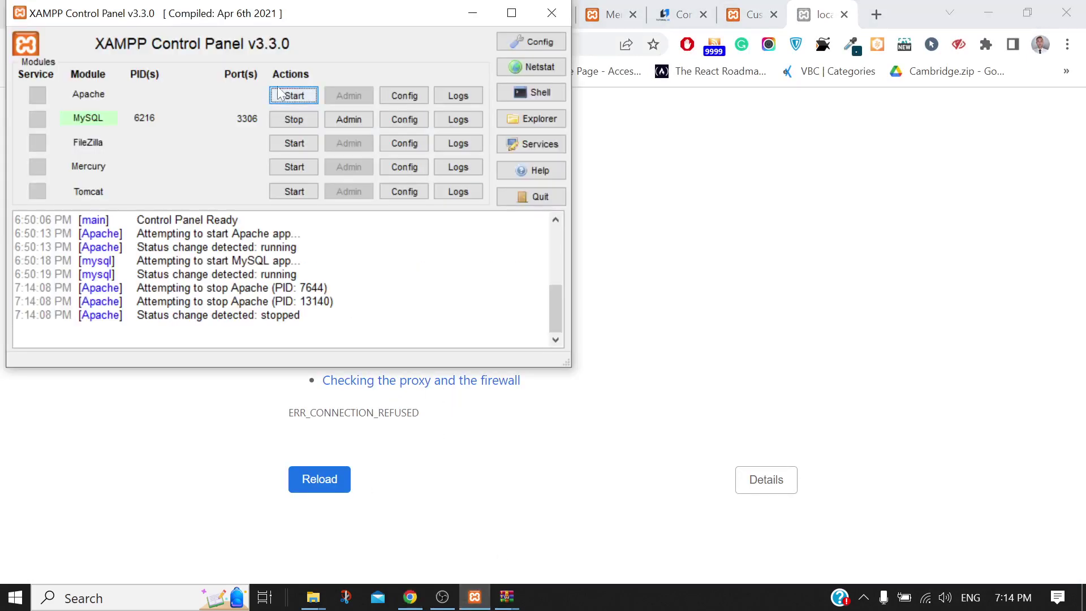
left_click(281, 94)
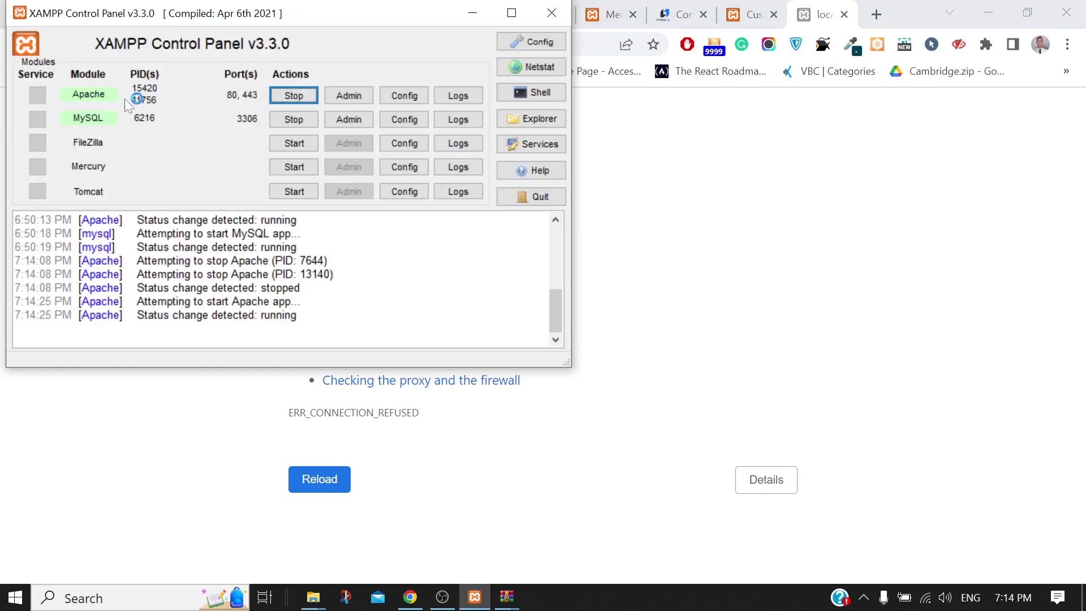
left_click(676, 340)
left_click(74, 47)
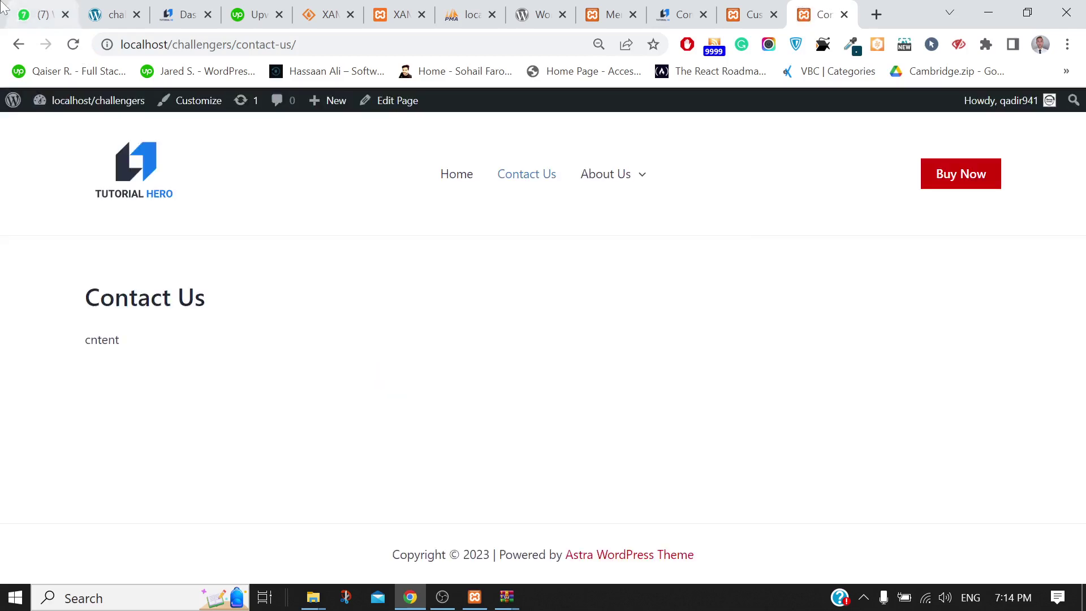
Reload the challenger.infinityfreeapp.com tab, then go back to its Contact Us page
left_click(107, 15)
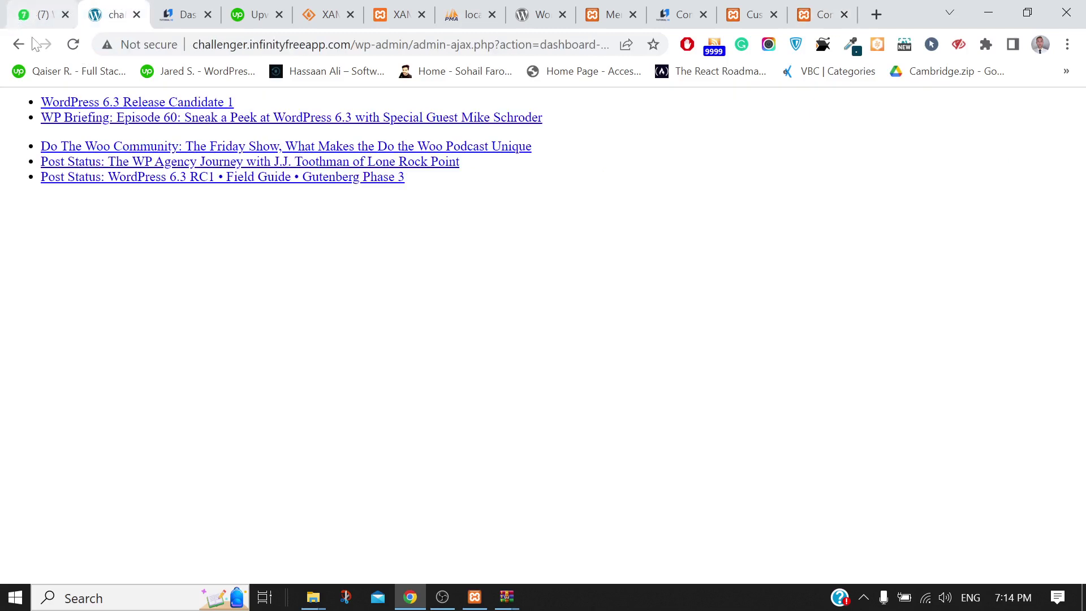
left_click(74, 47)
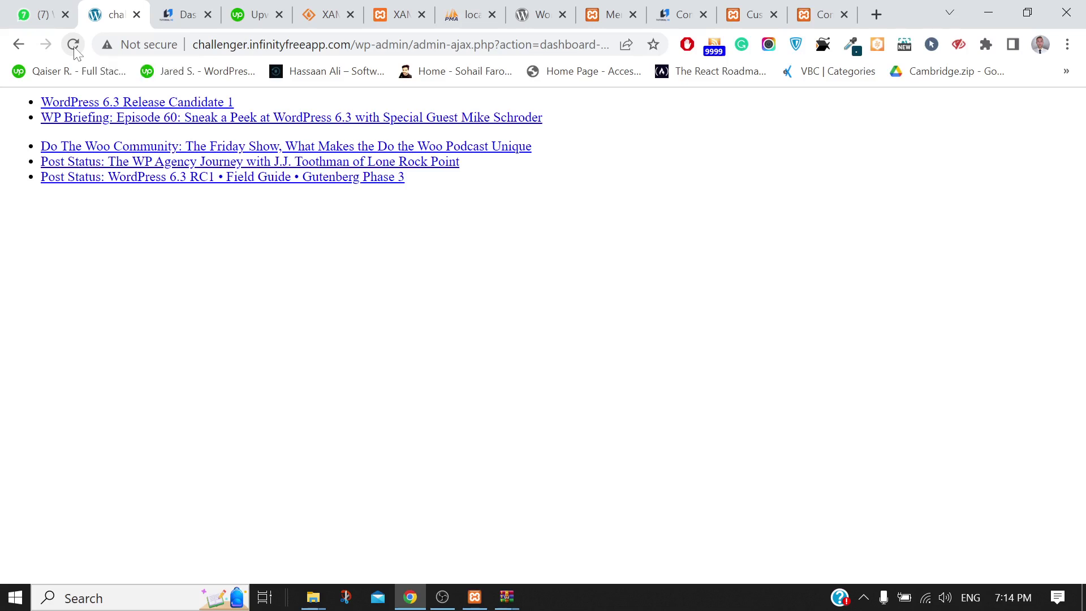
left_click(74, 46)
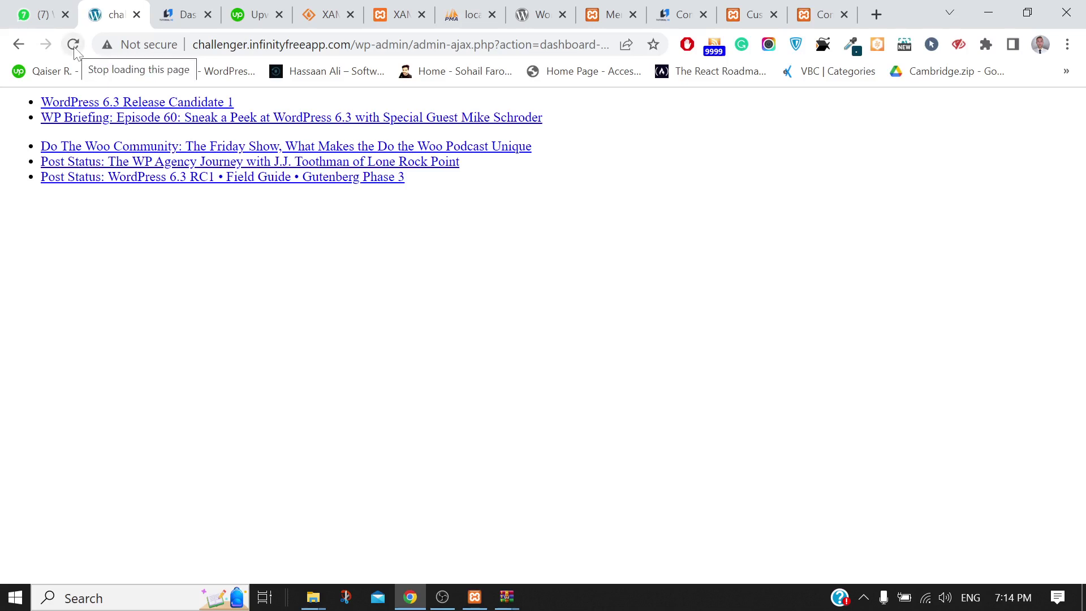
left_click(18, 51)
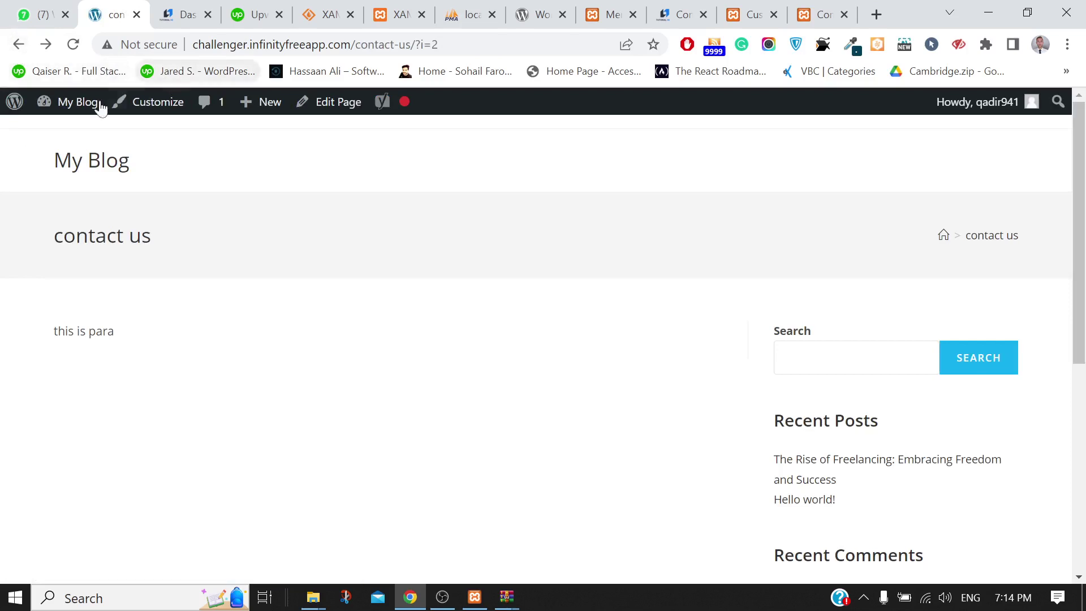
Open the hosted site's admin Dashboard via My Blog > Dashboard and select its address
mouse_move(60, 114)
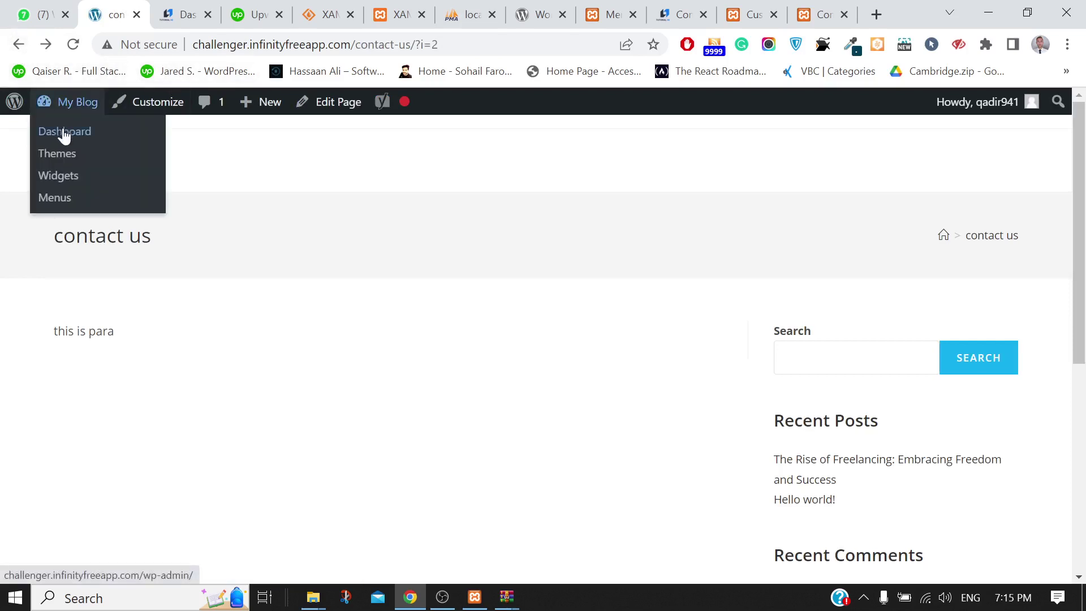
left_click(64, 134)
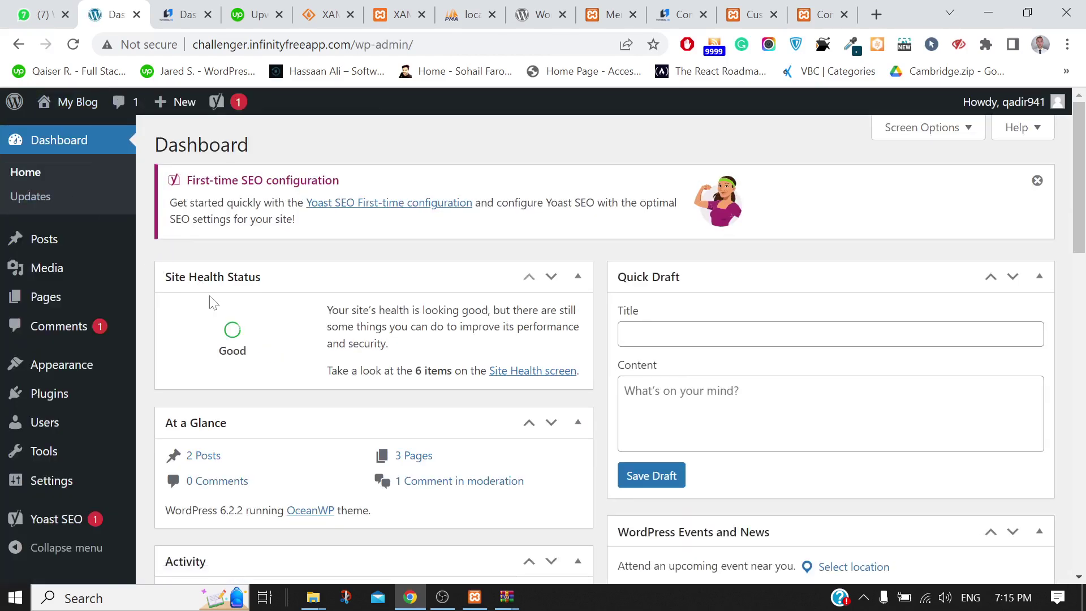
scroll(213, 302, "down", 20)
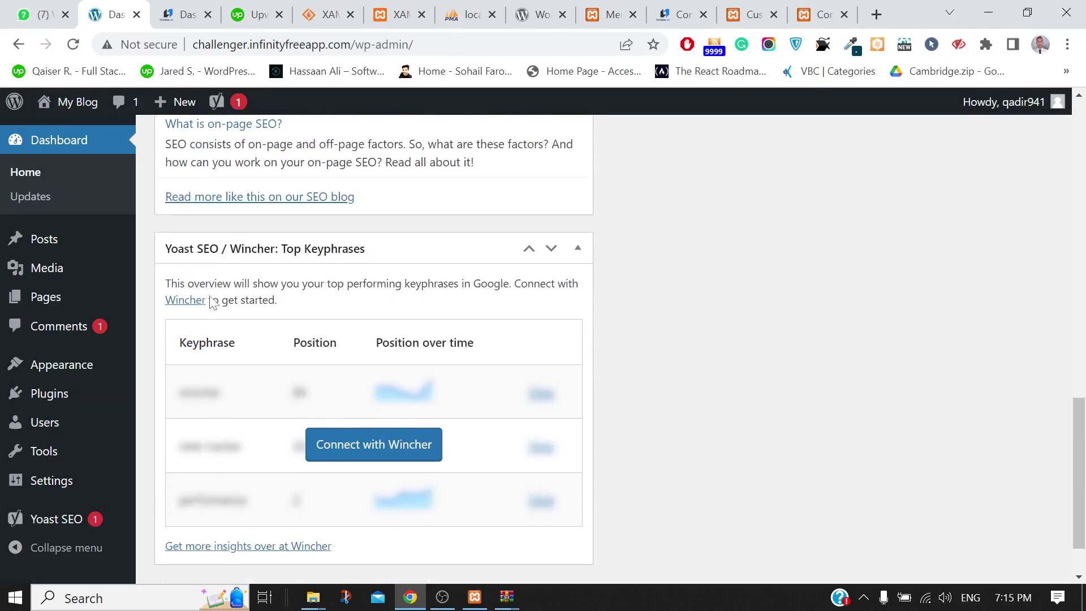
scroll(213, 302, "up", 20)
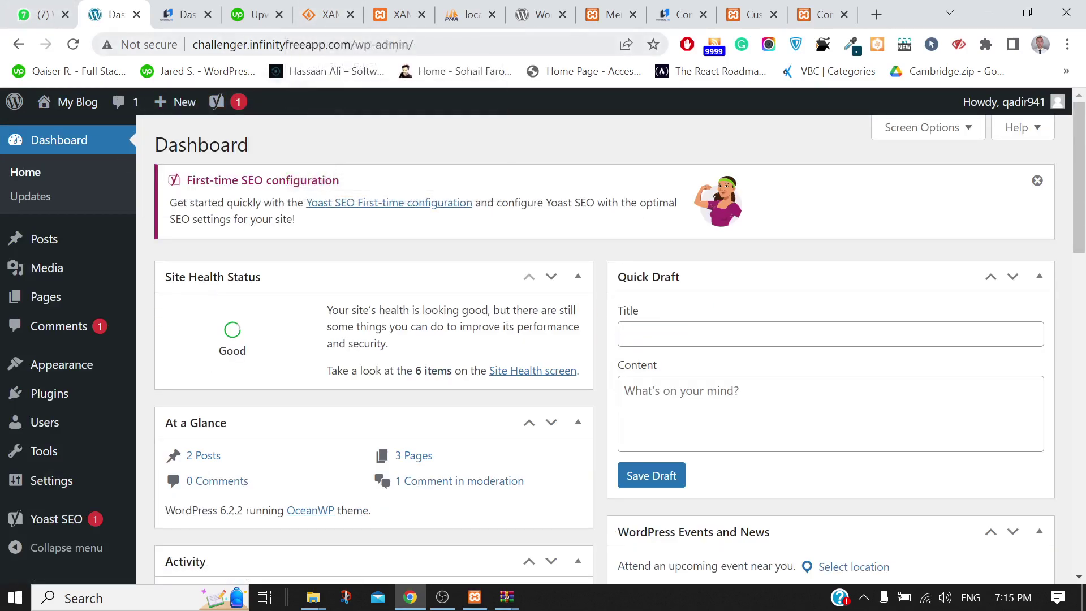
key("ctrl+l")
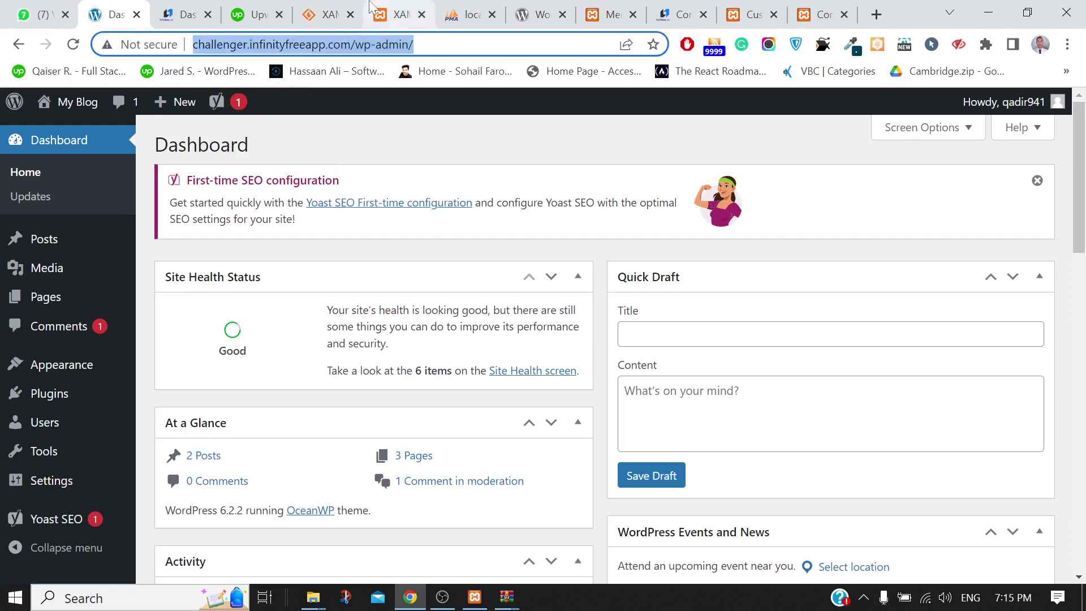
Cycle through the open tabs and close the XAMPP download page
left_click(396, 15)
left_click(203, 8)
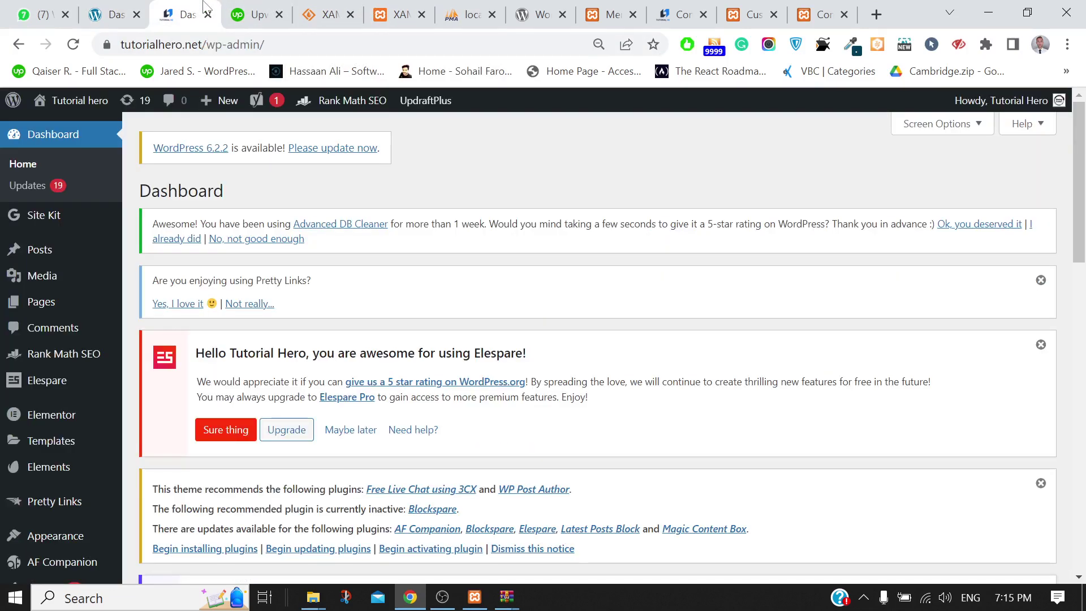
left_click(116, 9)
left_click(236, 7)
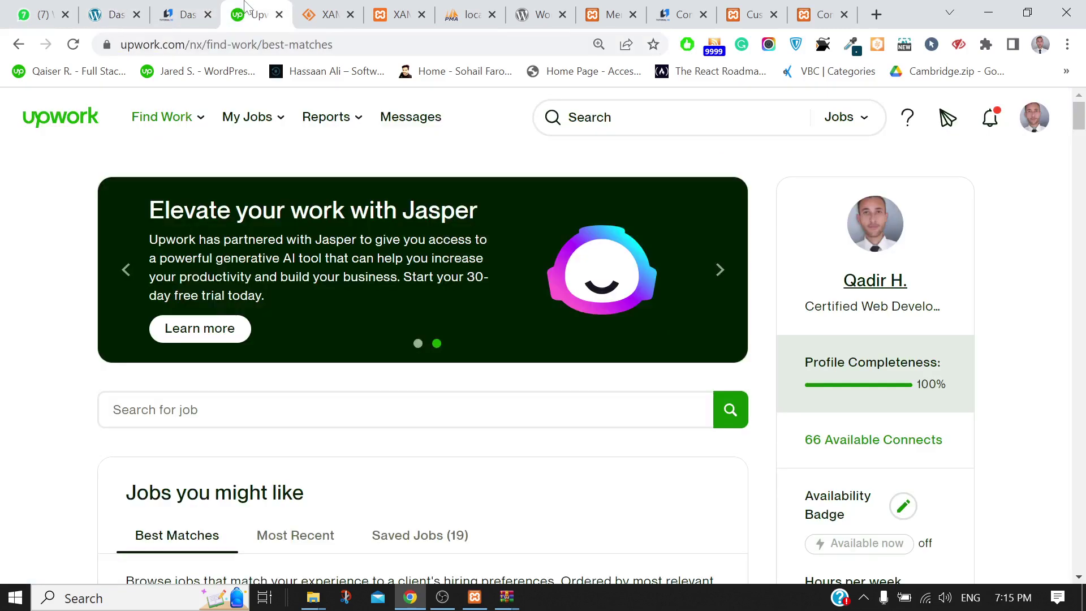
left_click(390, 7)
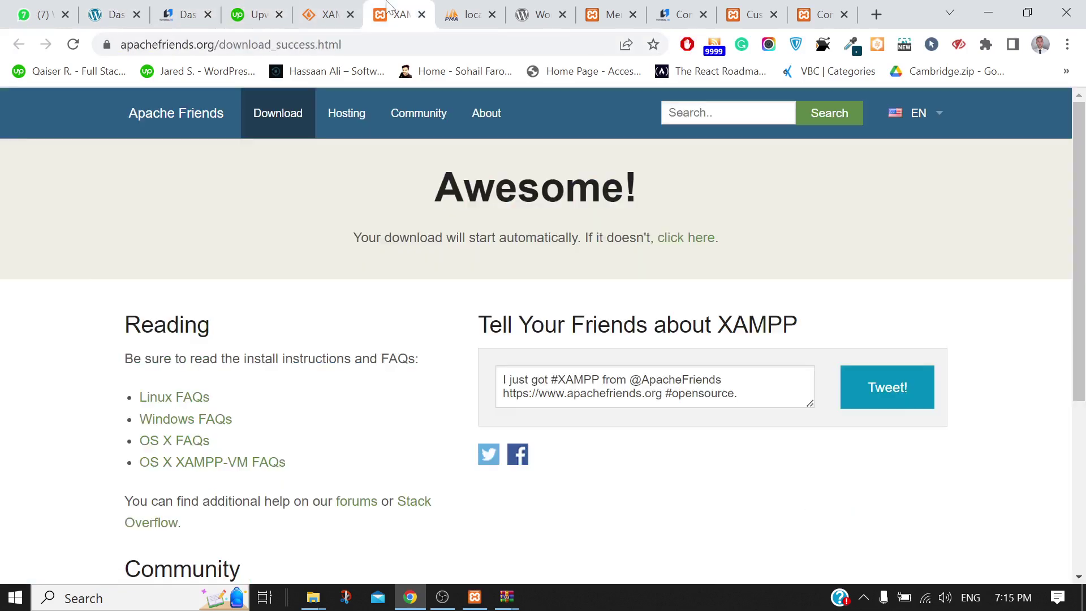
left_click(422, 14)
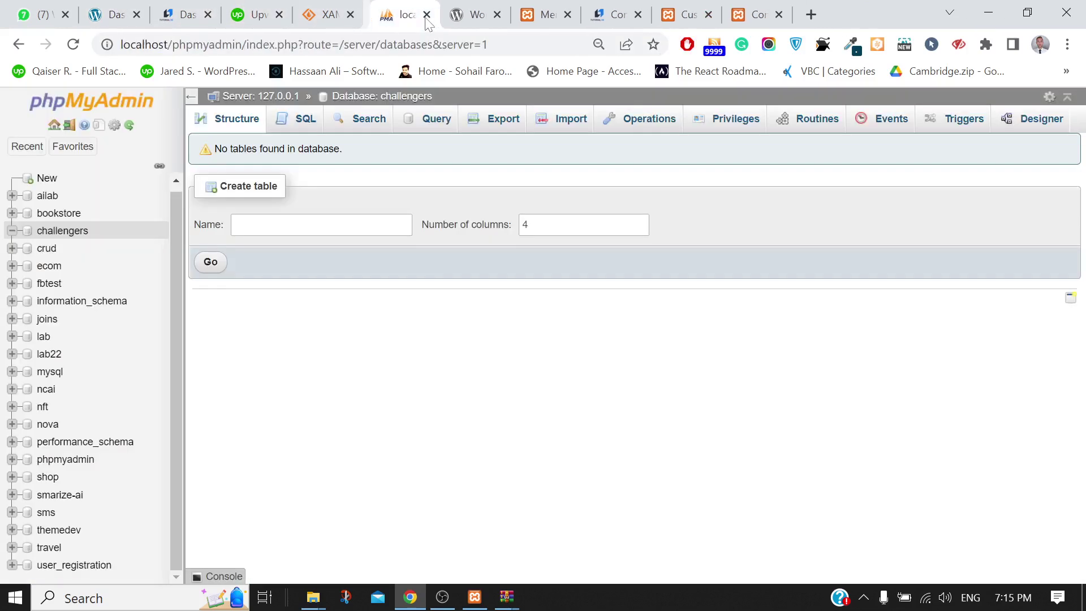
Back out of Primary Menu to the main Astra Customizer list, then switch to the Menus tab
left_click(481, 12)
left_click(537, 7)
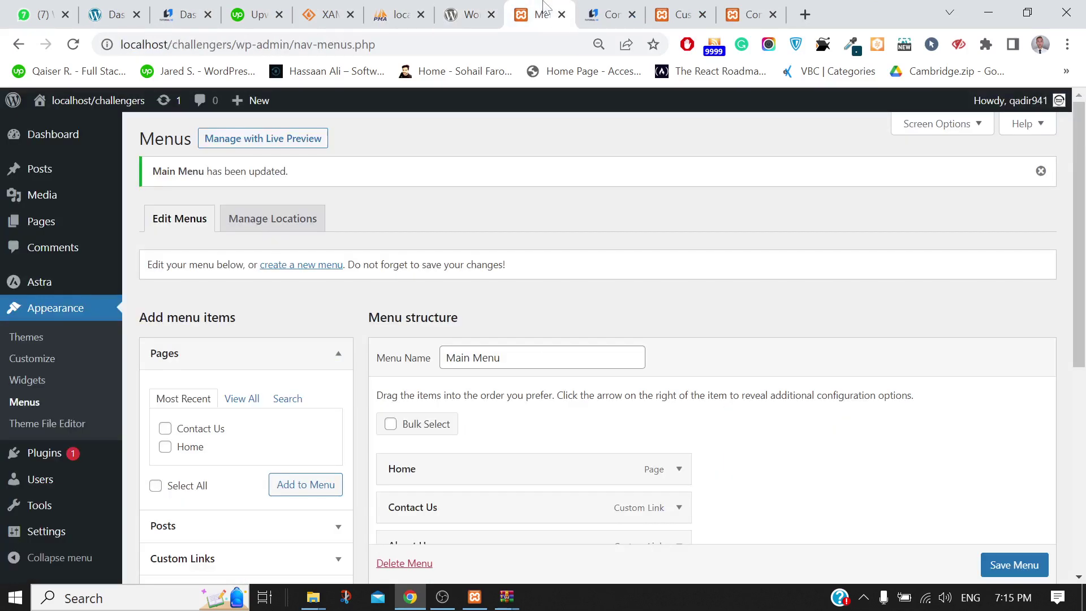
left_click(650, 7)
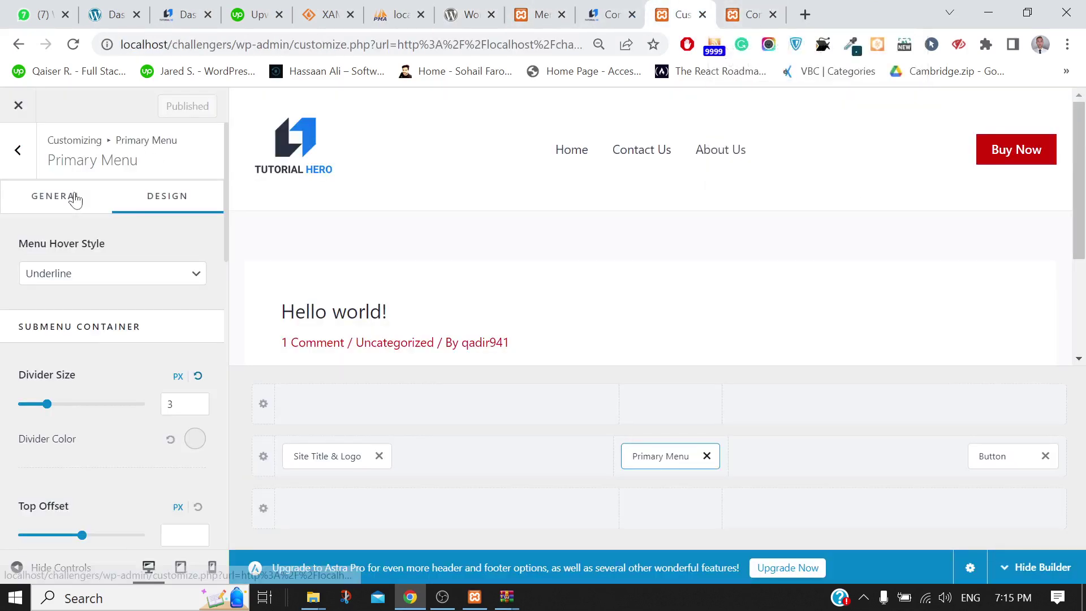
left_click(11, 162)
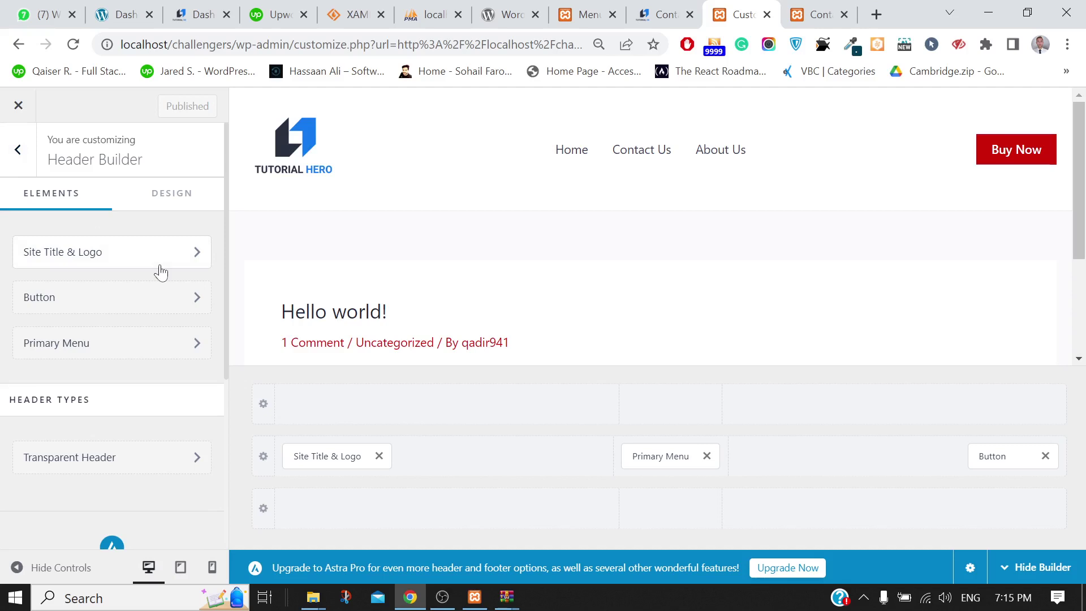
left_click(17, 149)
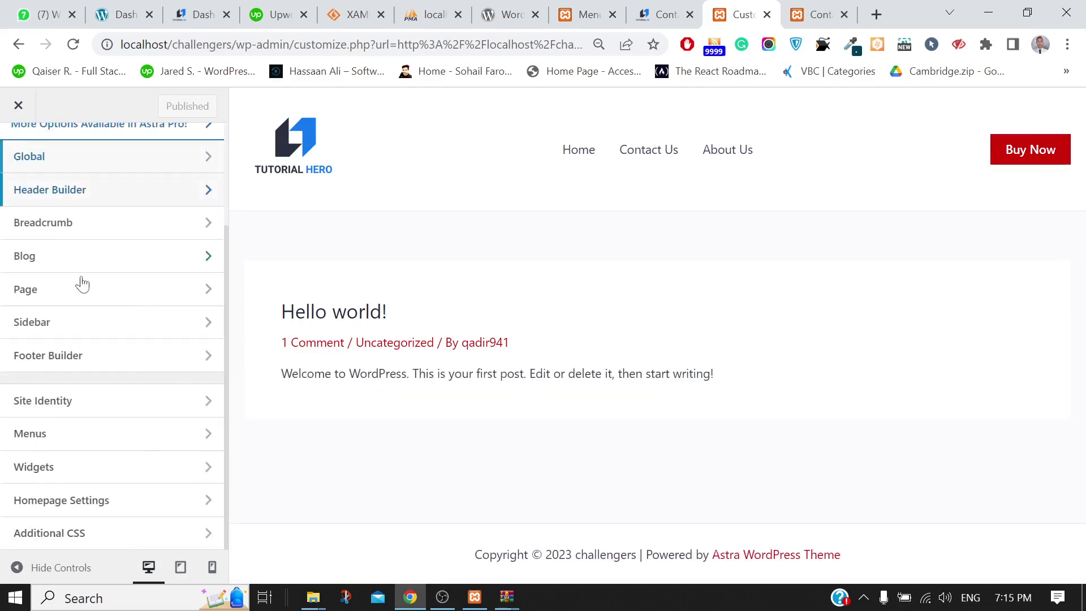
scroll(103, 347, "up", 2)
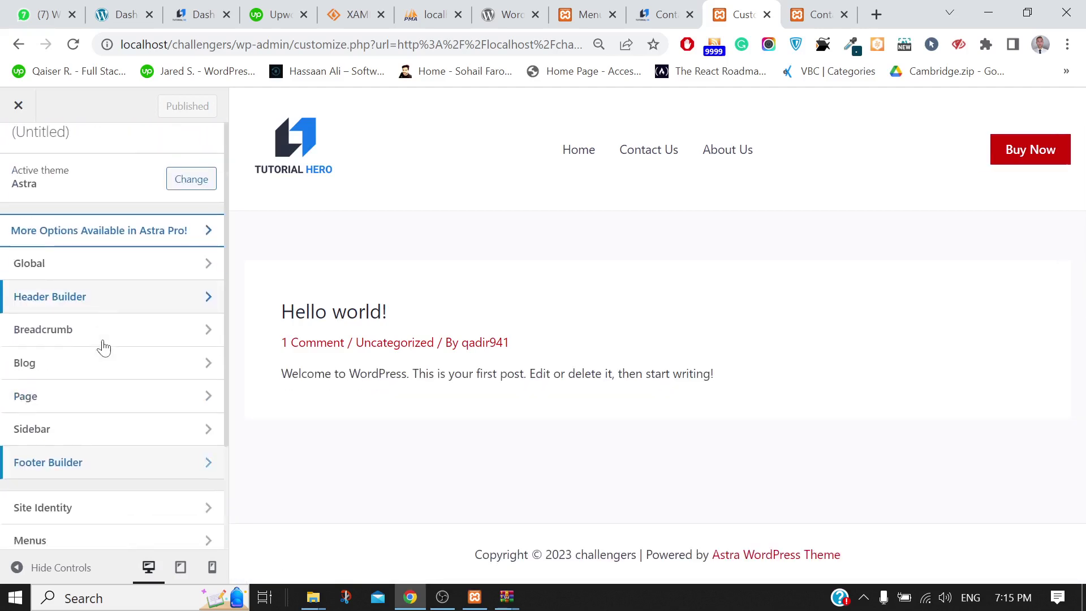
scroll(103, 347, "down", 2)
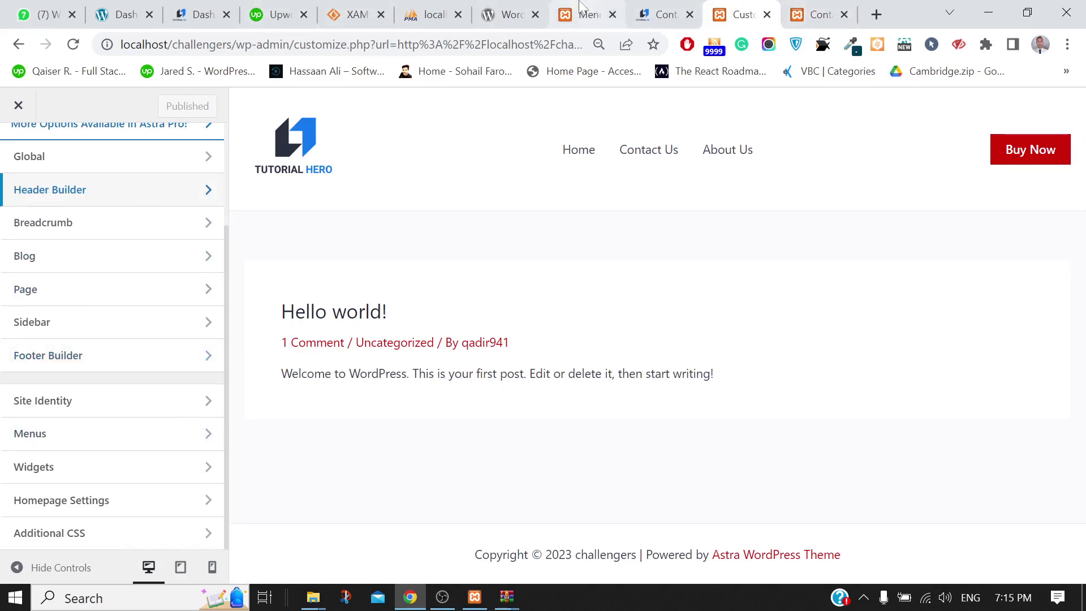
left_click(585, 15)
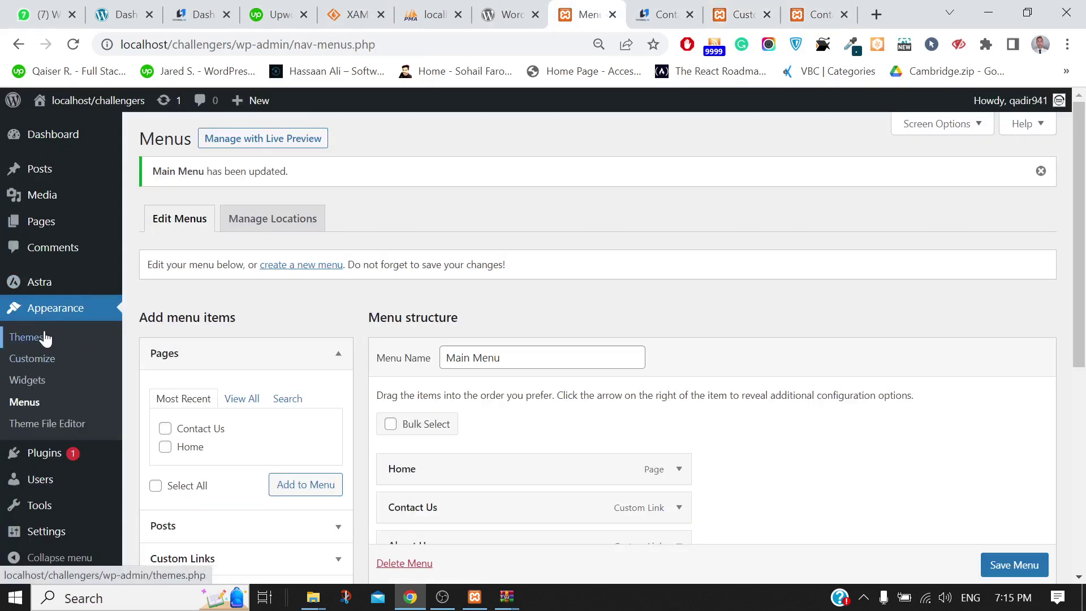
Install the OceanWP theme from Add Themes and activate it
left_click(23, 339)
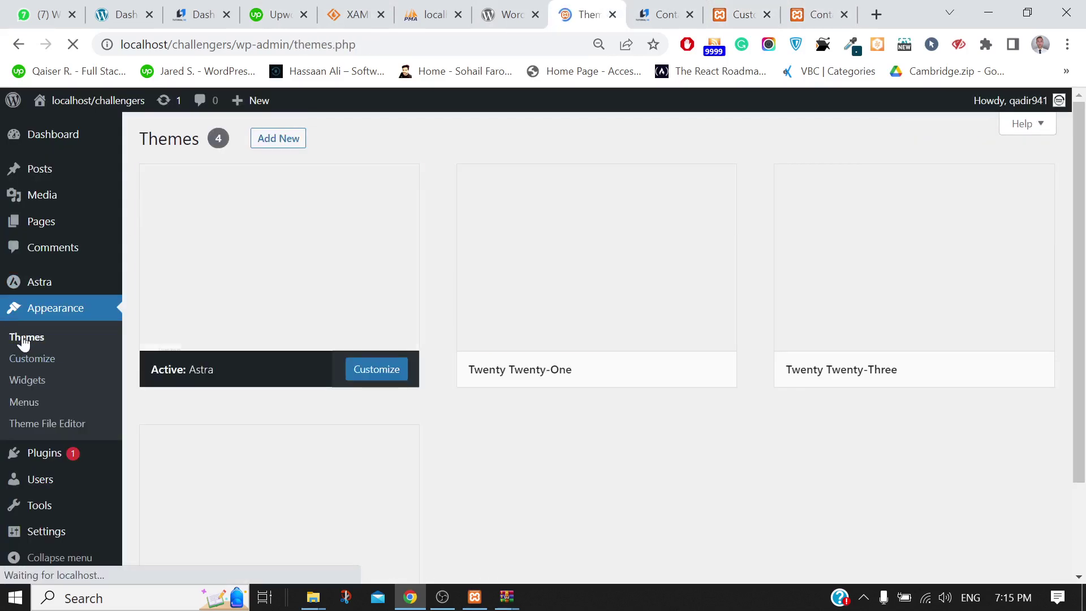
scroll(750, 386, "down", 3)
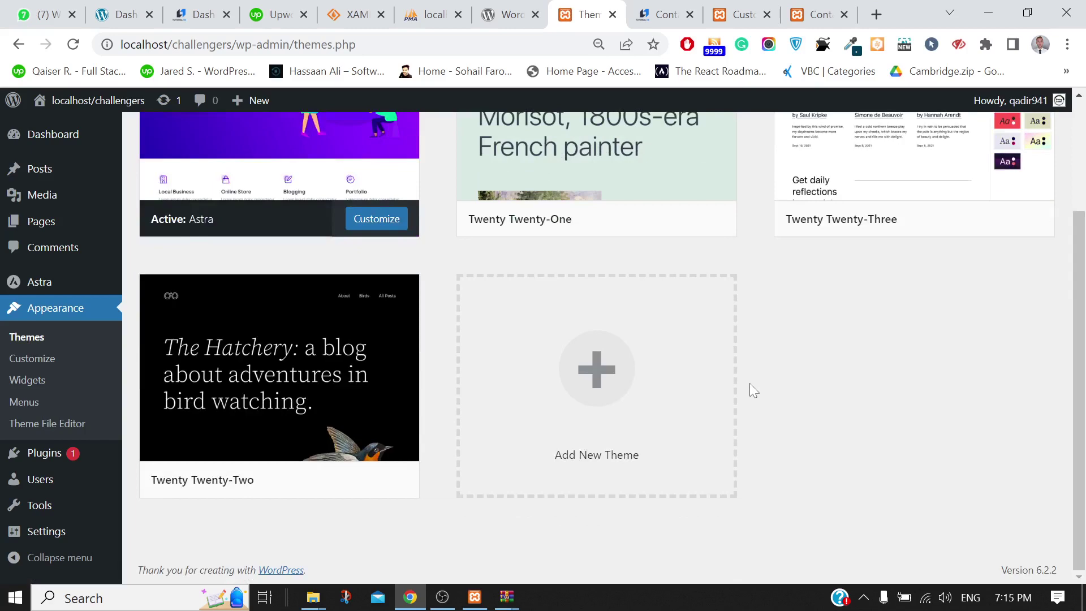
scroll(748, 382, "up", 3)
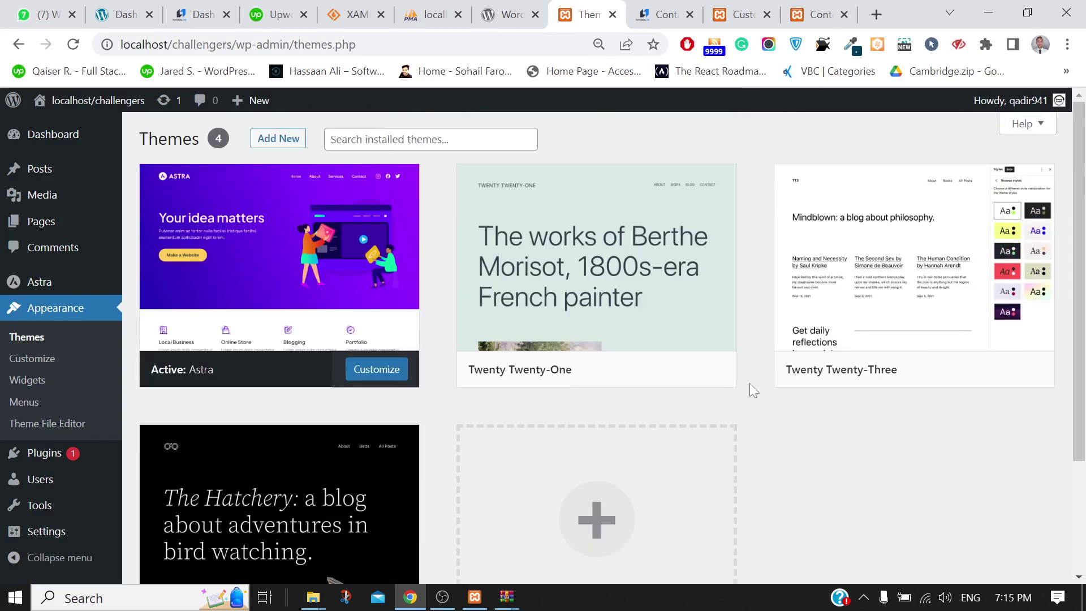
left_click(287, 141)
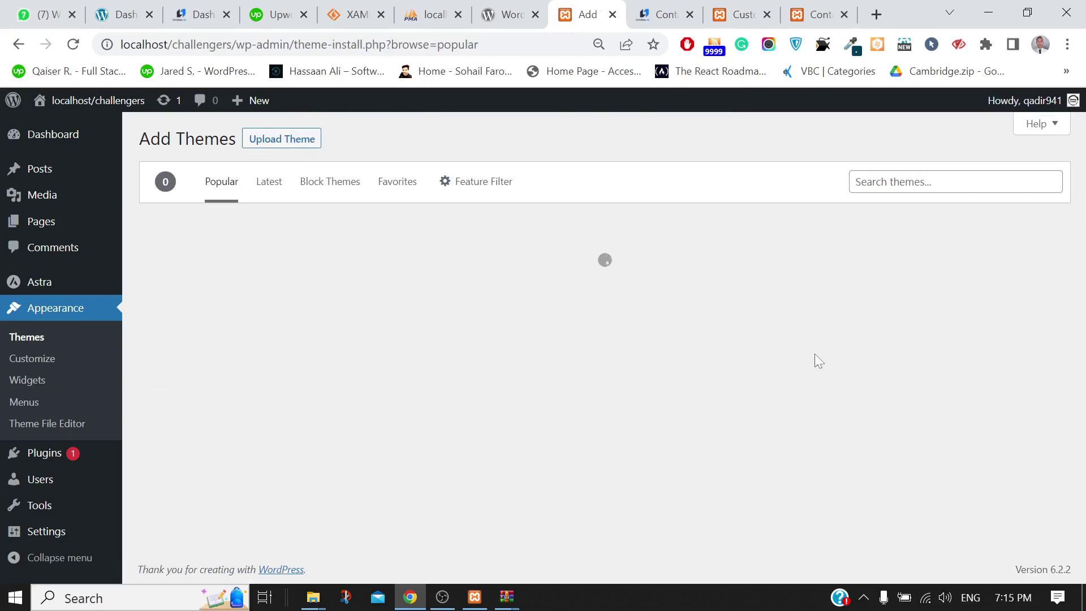
scroll(814, 354, "down", 5)
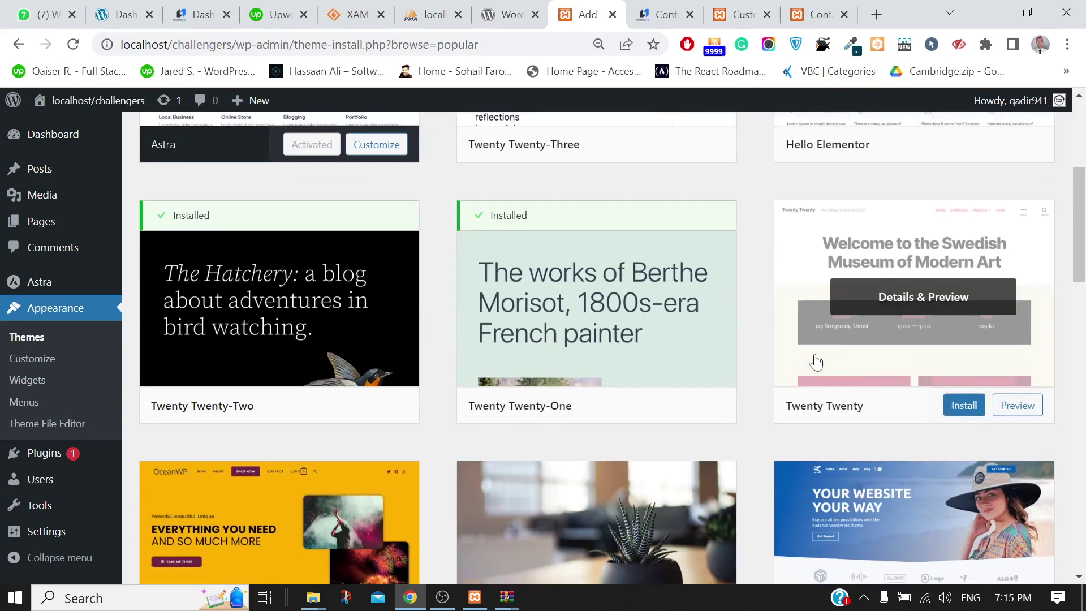
scroll(815, 356, "down", 3)
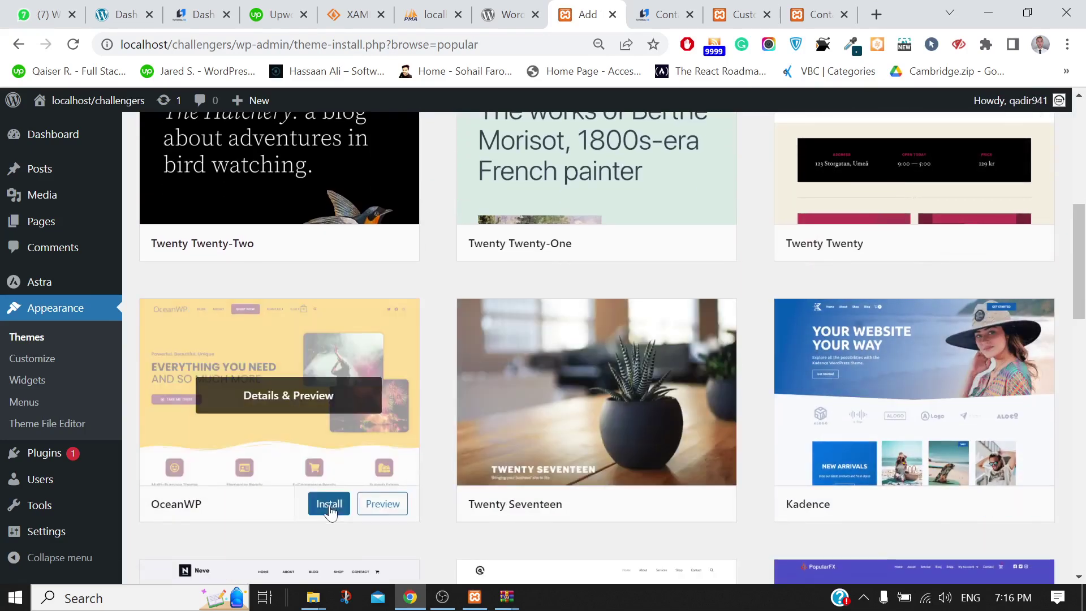
left_click(330, 506)
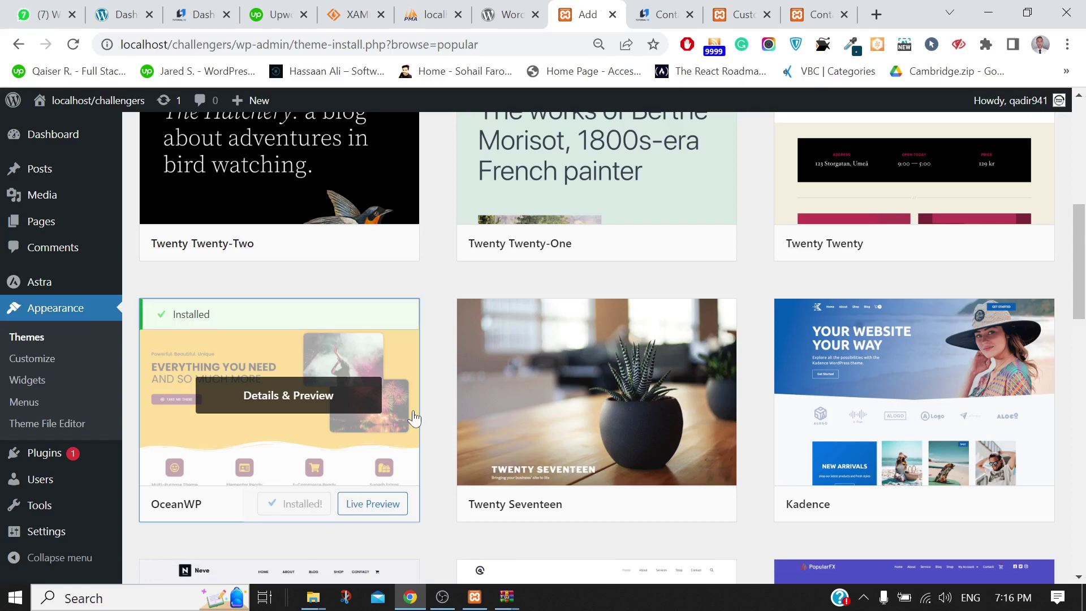
left_click(294, 506)
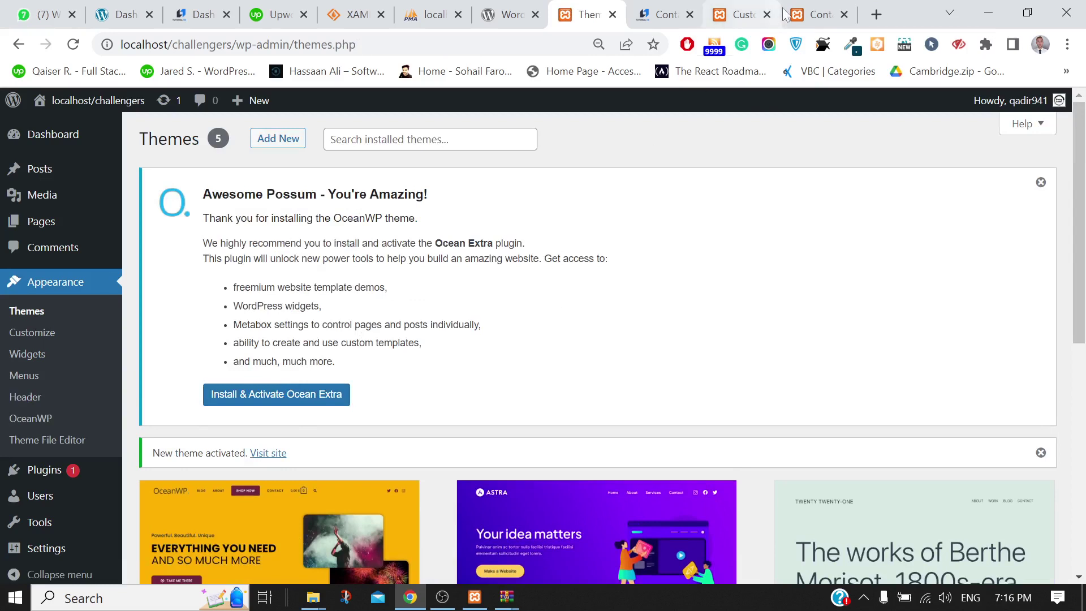
Reload and scroll the Contact Us page in its OceanWP styling, then open Customize
left_click(814, 15)
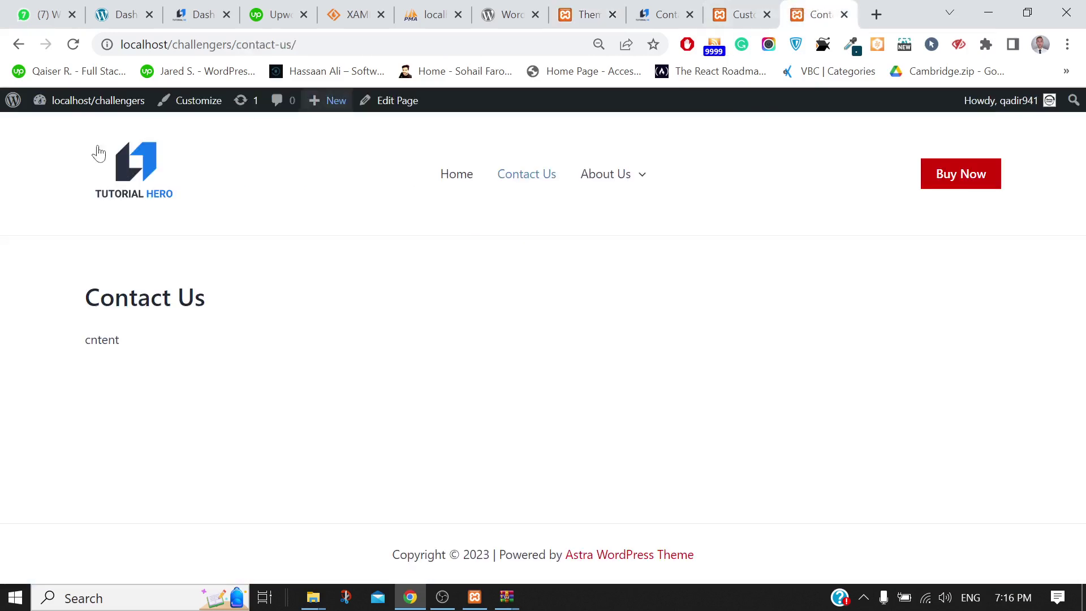
left_click(72, 45)
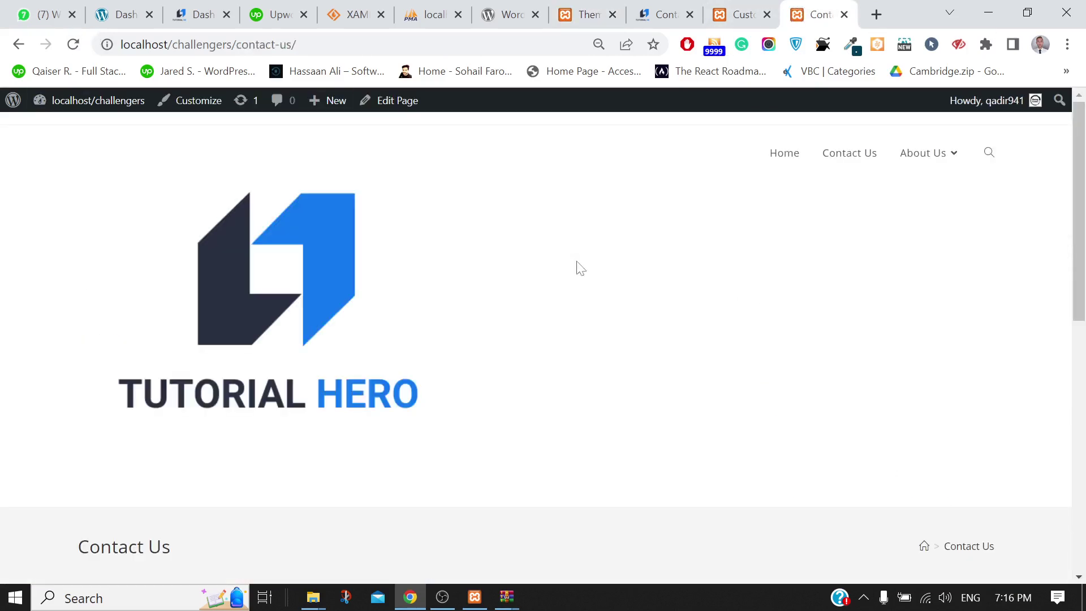
scroll(581, 268, "down", 10)
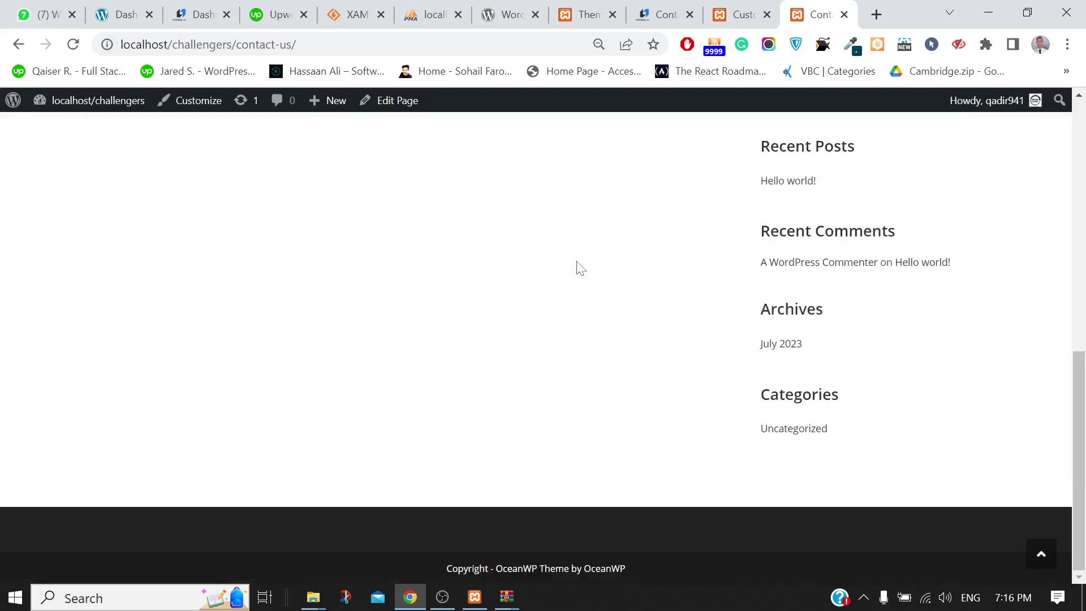
scroll(581, 268, "up", 10)
scroll(581, 268, "down", 10)
scroll(581, 268, "up", 10)
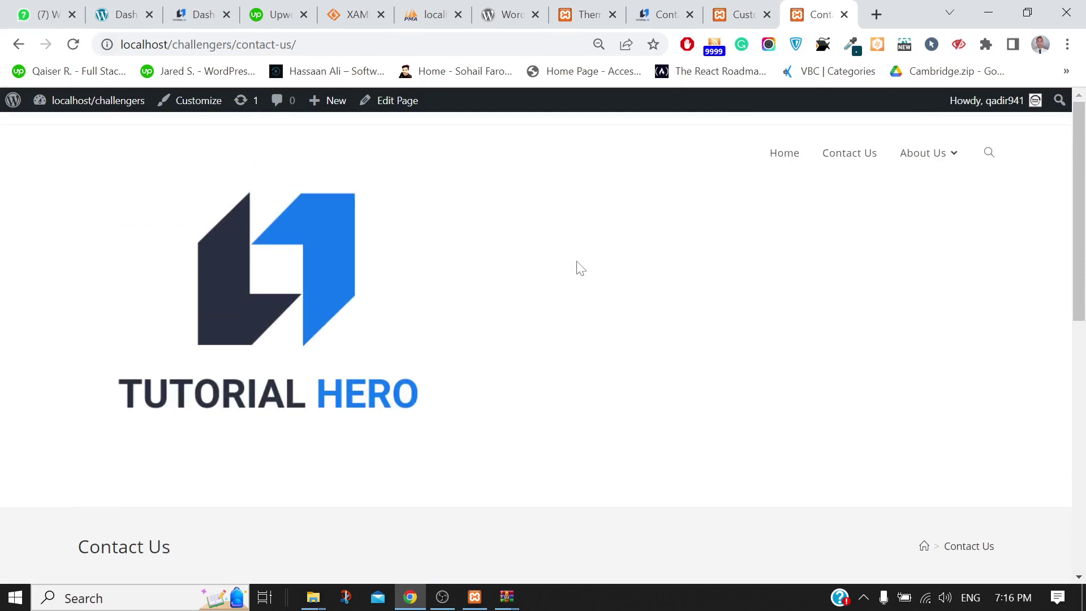
scroll(581, 268, "down", 10)
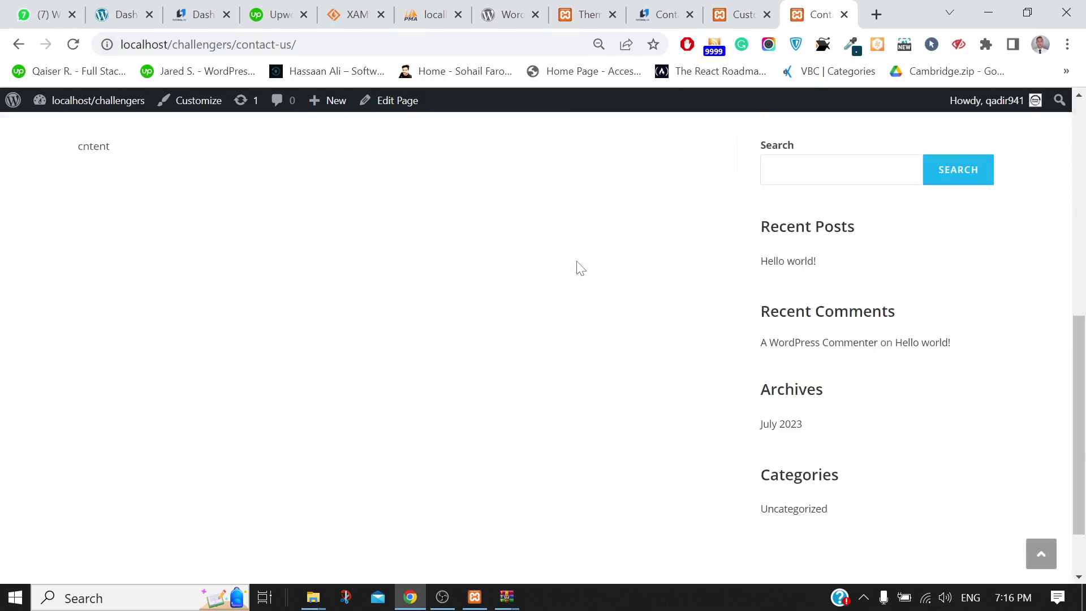
scroll(581, 268, "up", 10)
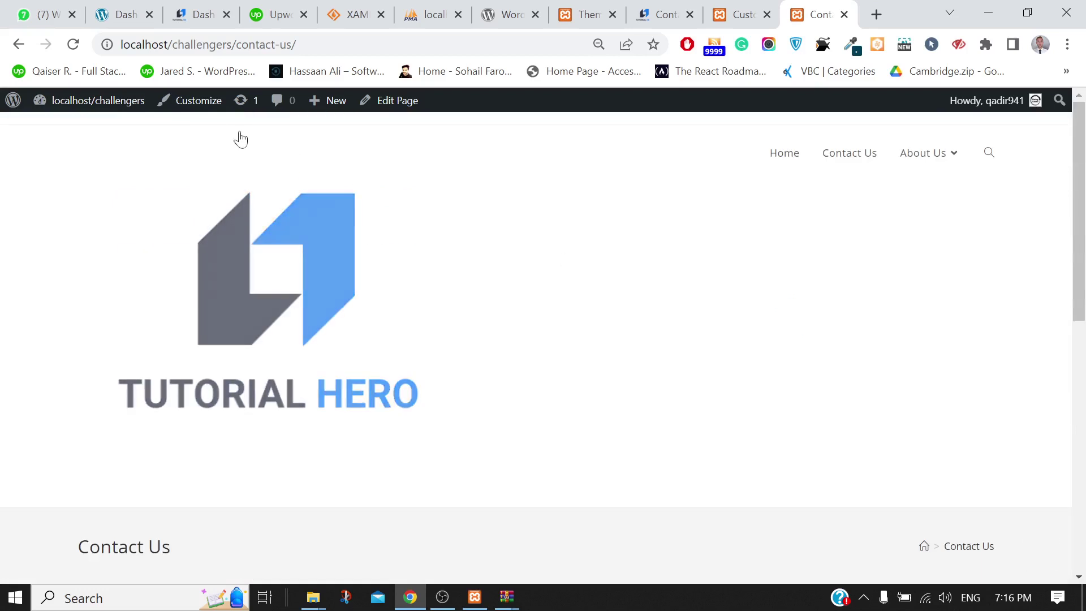
left_click(193, 110)
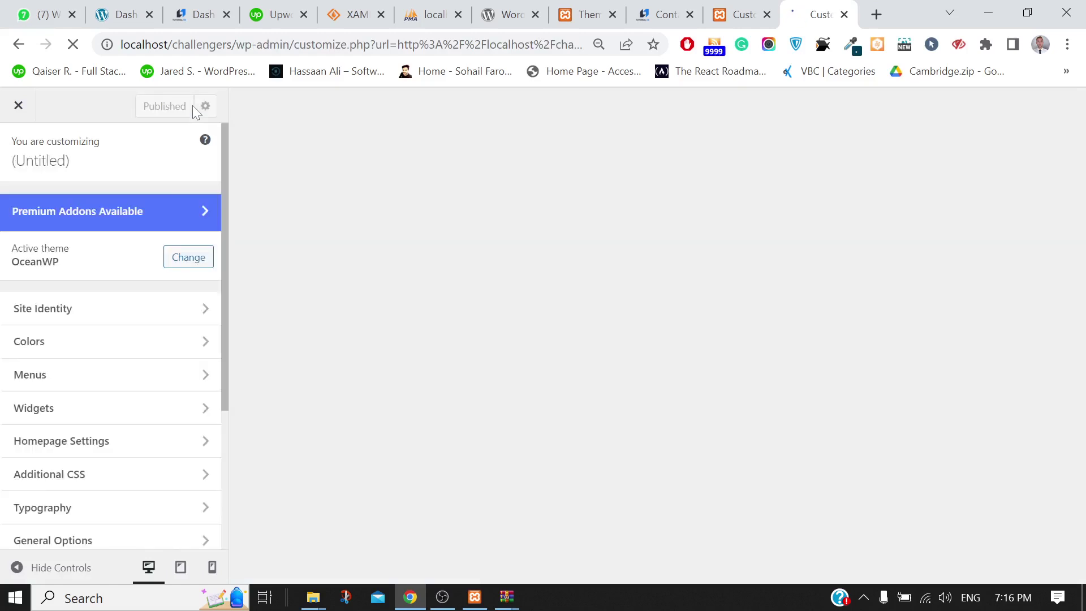
Wait out the unresponsive Customizer load and scroll the preview to the Search, Recent Posts, Archives sidebar
scroll(140, 355, "down", 4)
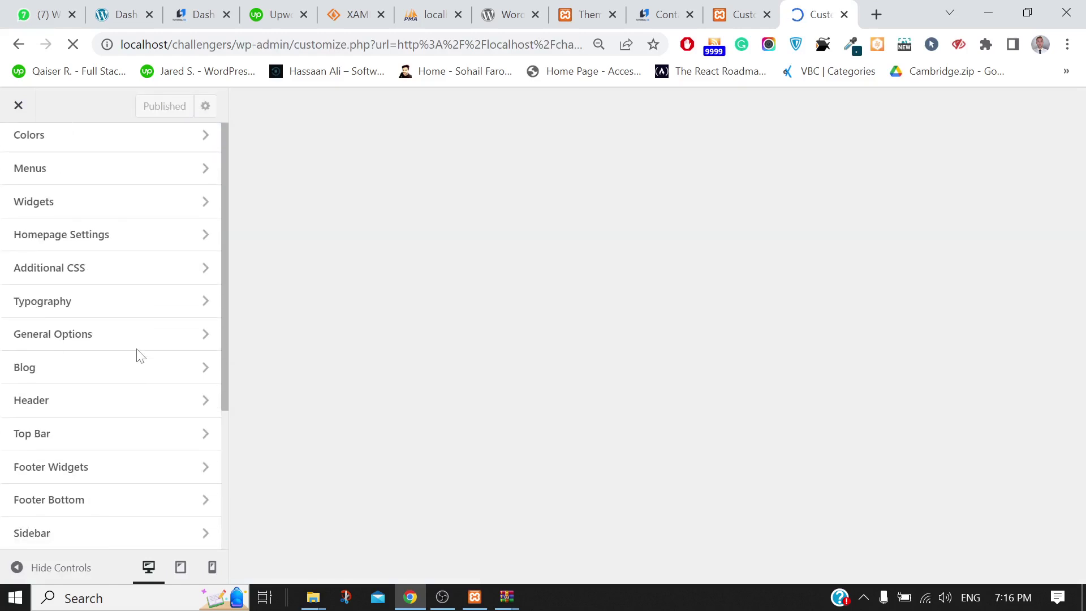
scroll(140, 355, "up", 4)
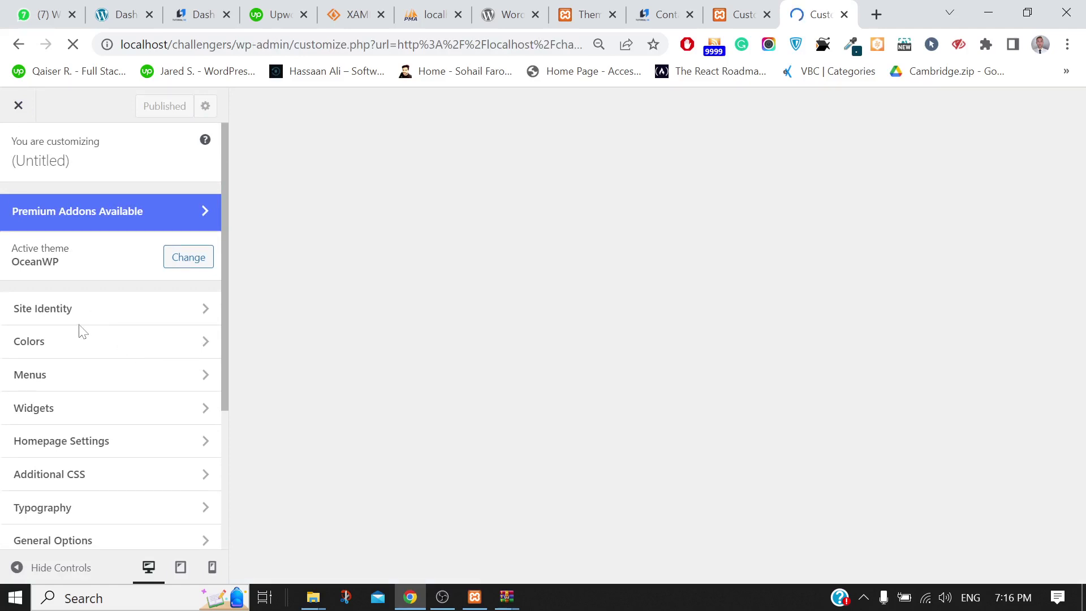
scroll(94, 429, "down", 3)
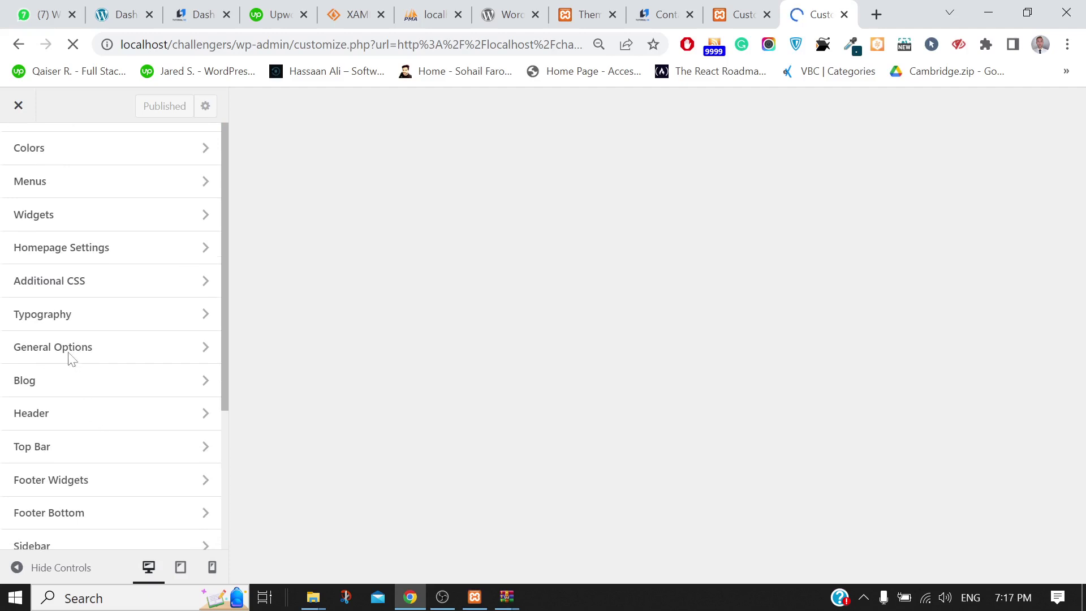
scroll(85, 266, "up", 3)
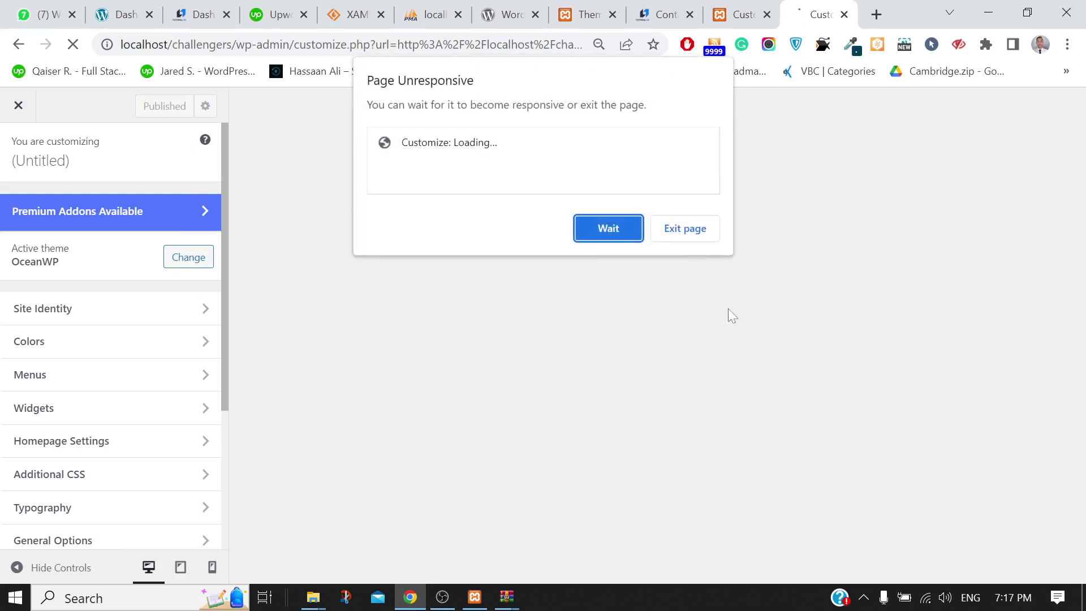
left_click(613, 220)
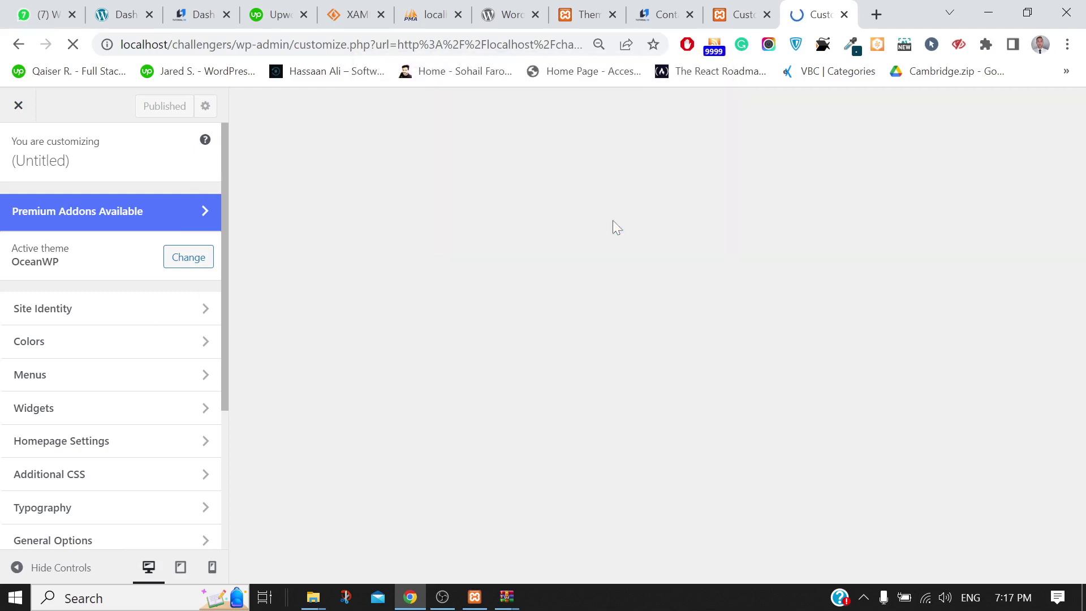
scroll(87, 419, "down", 4)
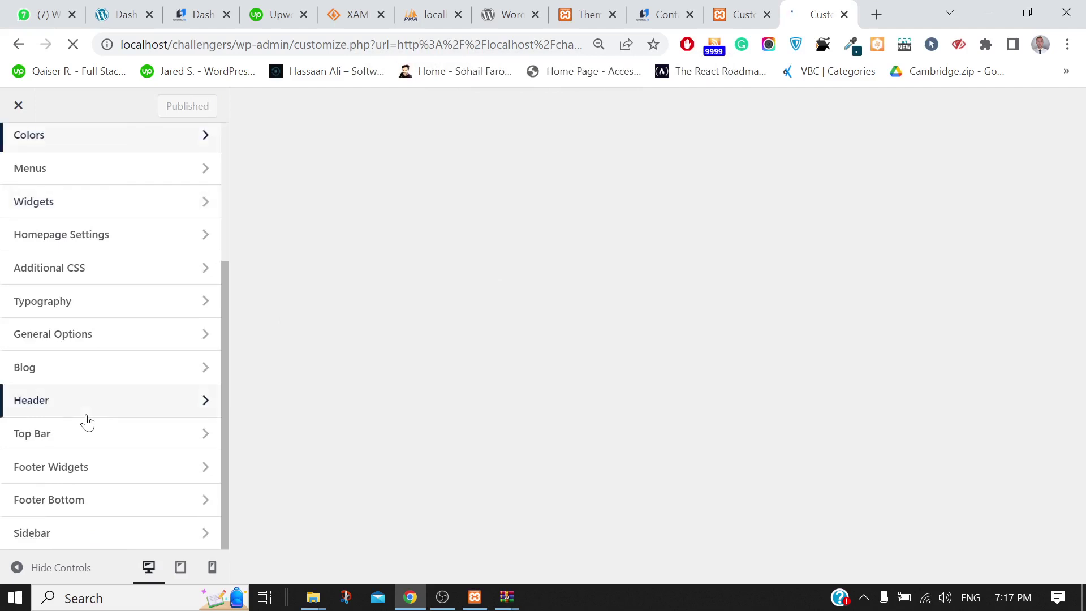
scroll(87, 419, "up", 4)
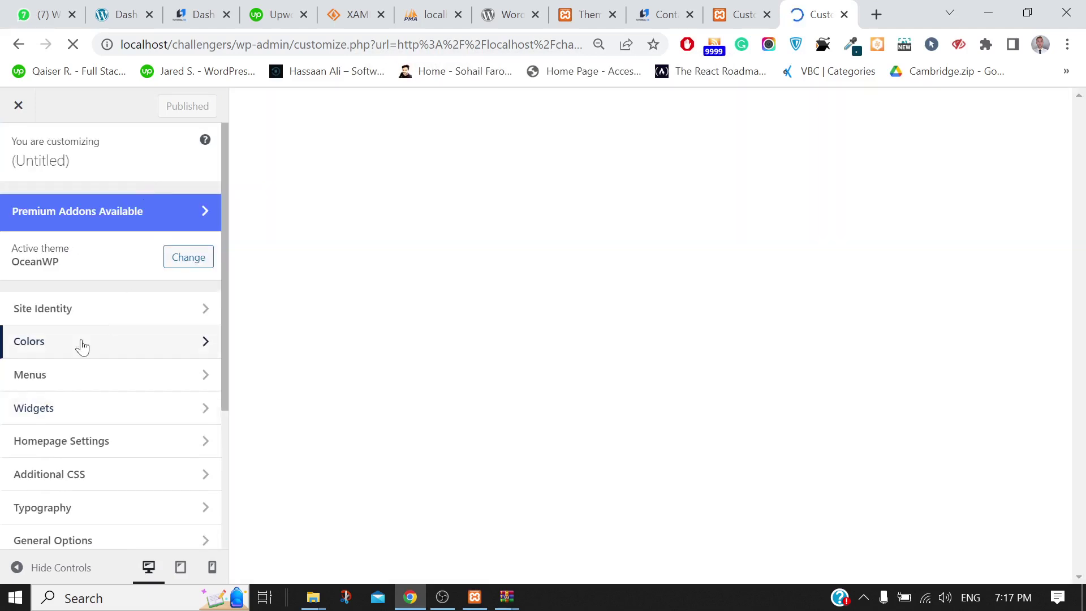
scroll(620, 283, "down", 8)
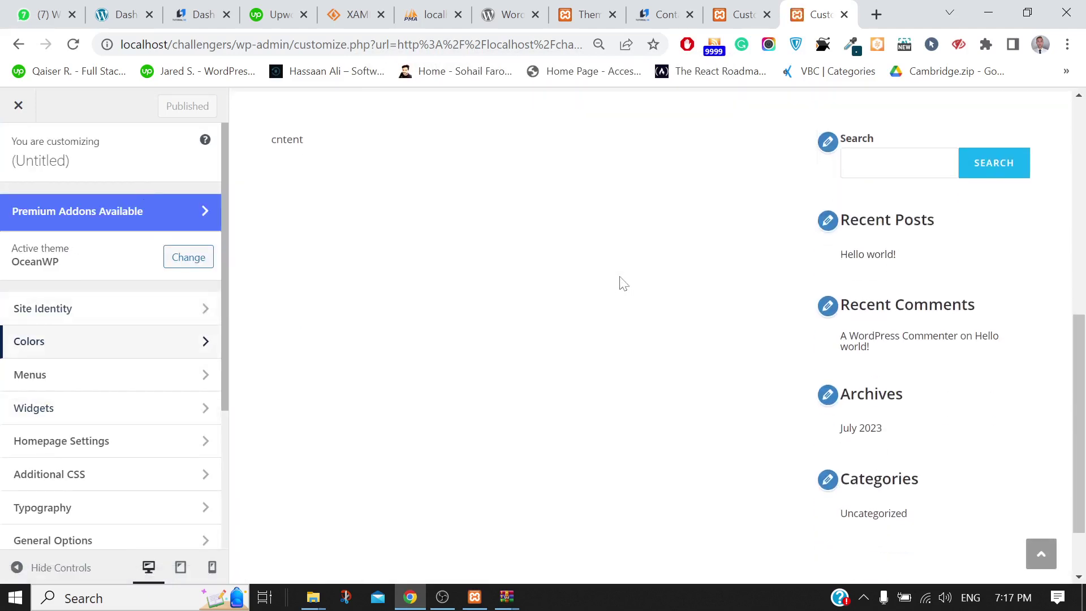
Change the Recent Comments widget heading to 'Recent Post' and open a new browser tab
left_click(828, 306)
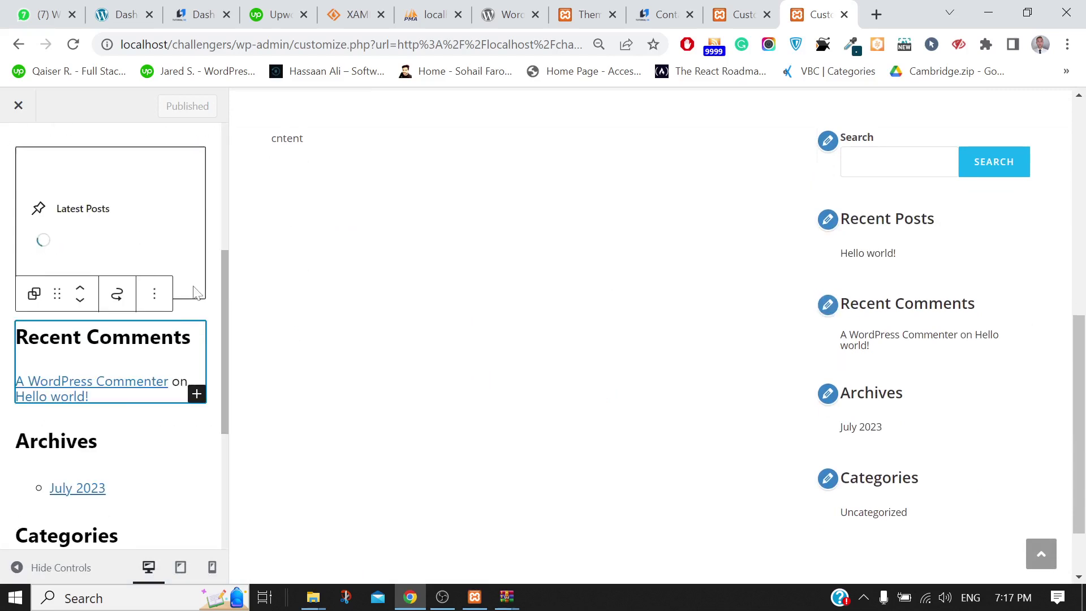
left_click(131, 205)
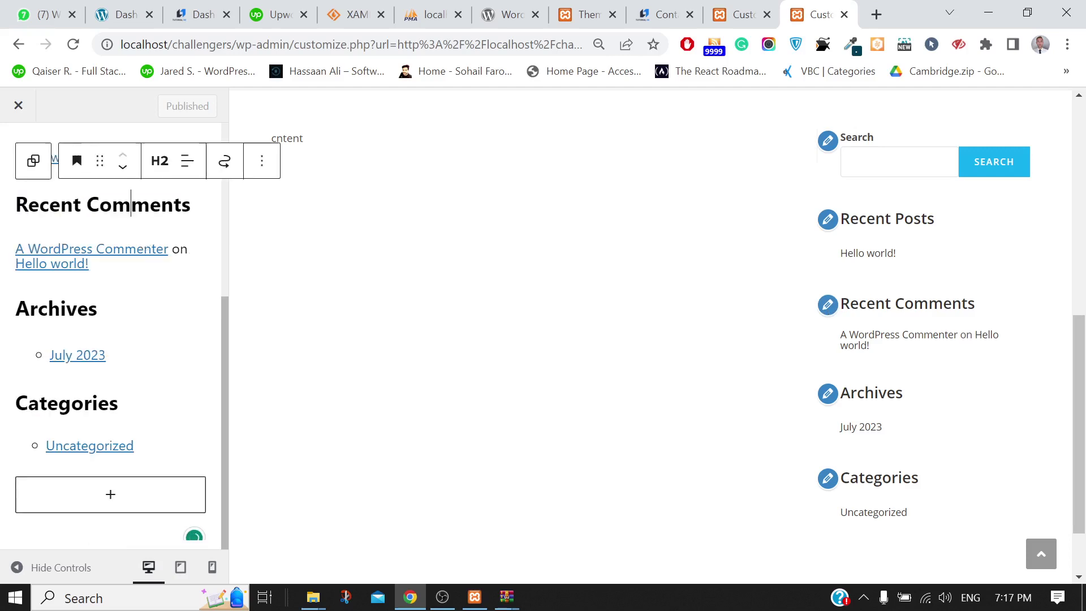
key("shift+Left")
key("shift+Left")
key("shift+Left")
key("shift+Left")
key("shift+Left")
key("shift+Left")
key("shift+Left")
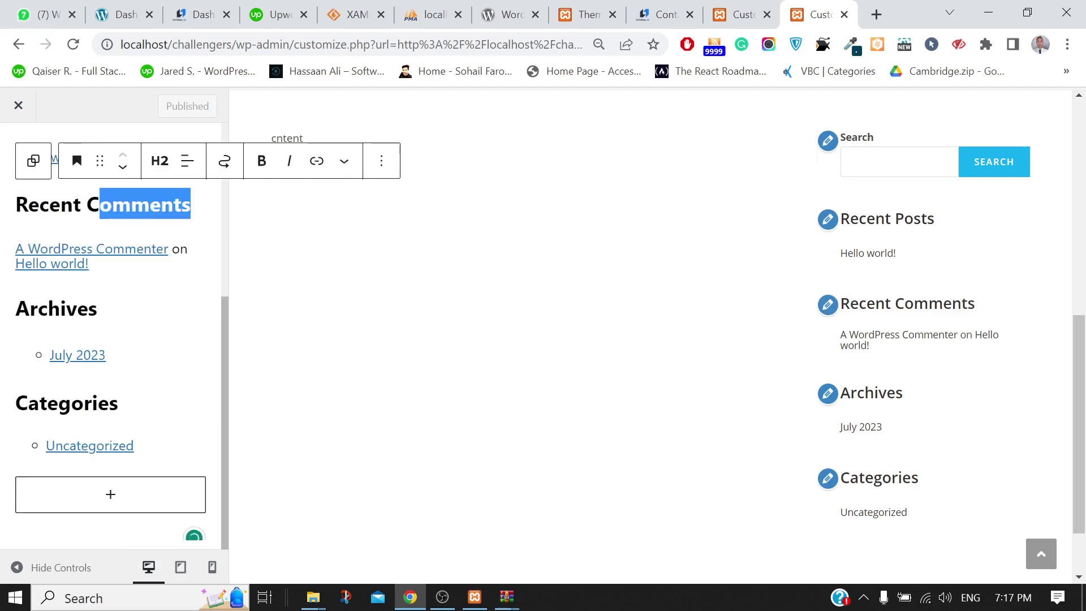
key("BackSpace")
key("BackSpace")
type("Post")
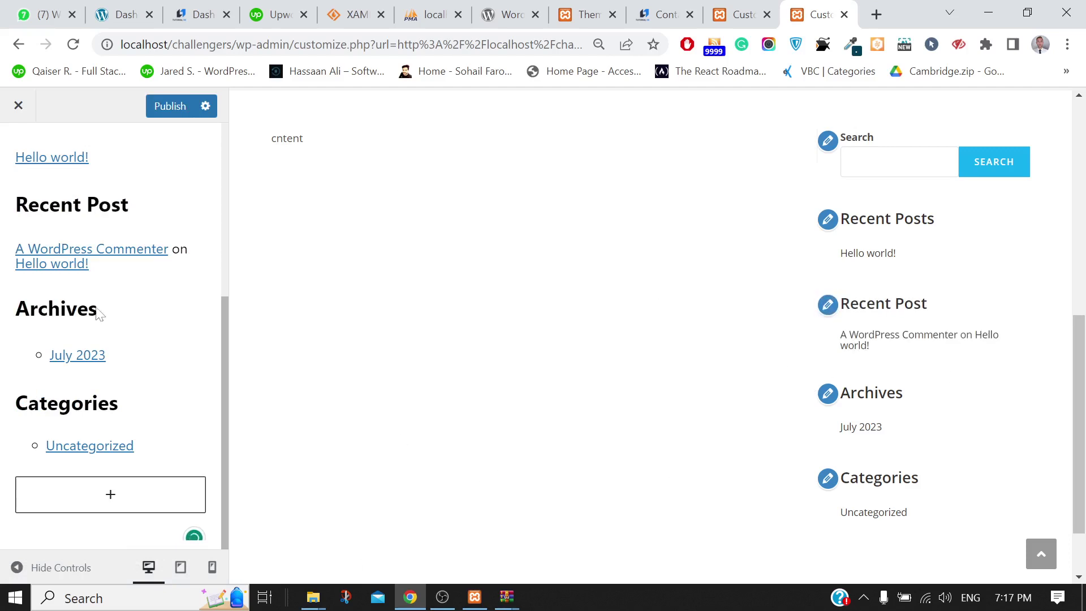
scroll(97, 310, "up", 5)
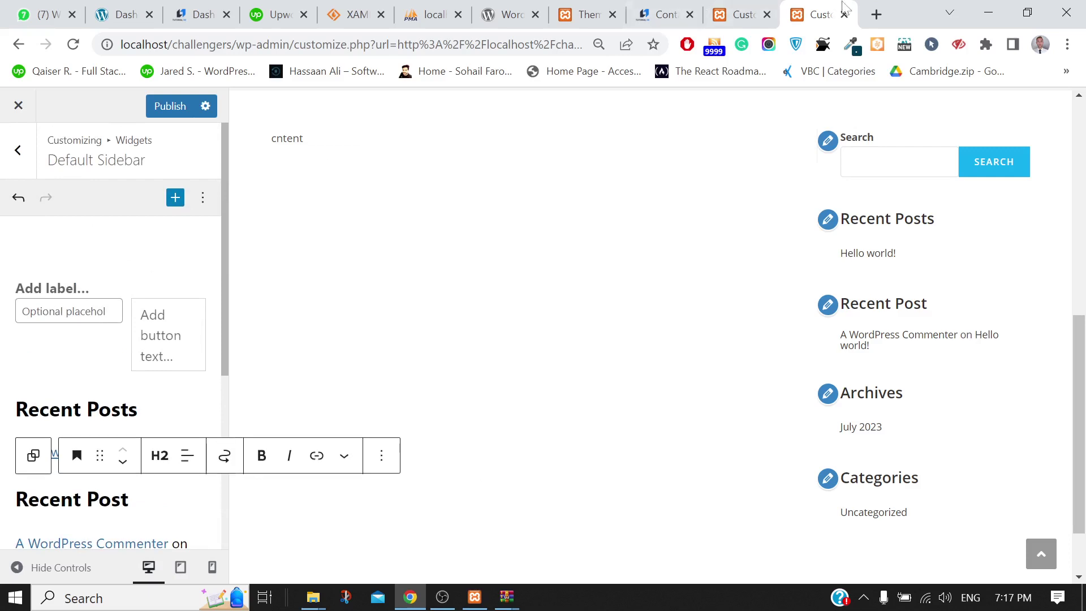
left_click(876, 15)
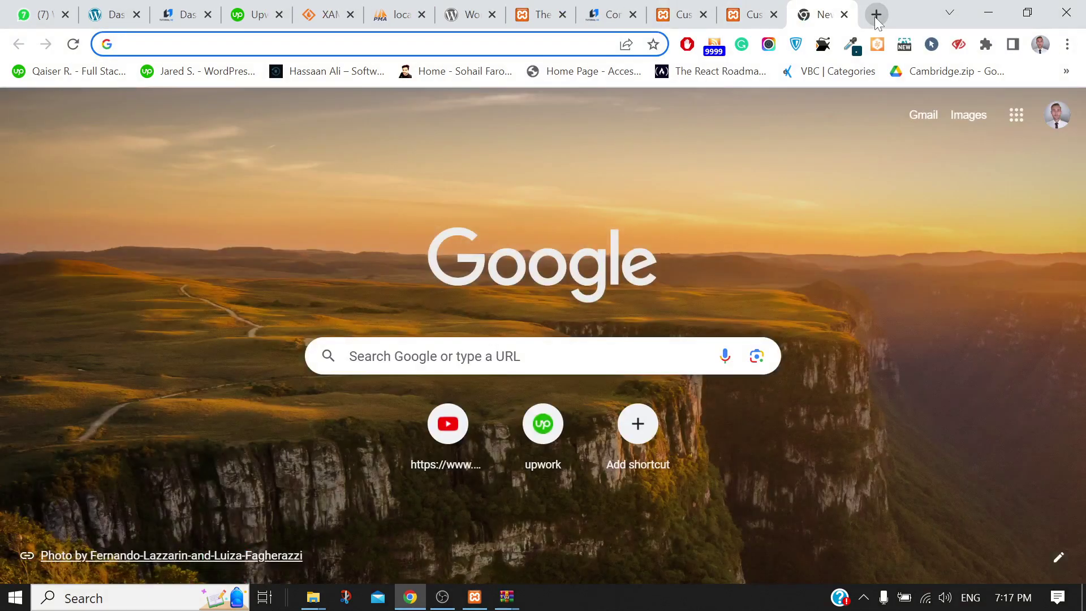
Search Google for 'oceanwp wp theme doc' using the documentation suggestion
type("ocea")
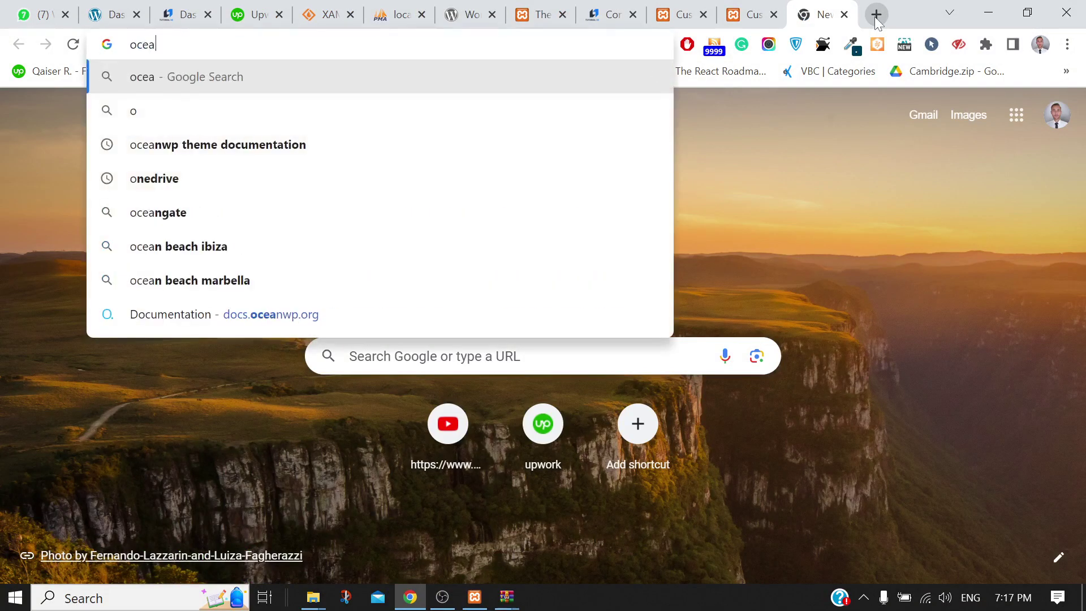
type("nwp ")
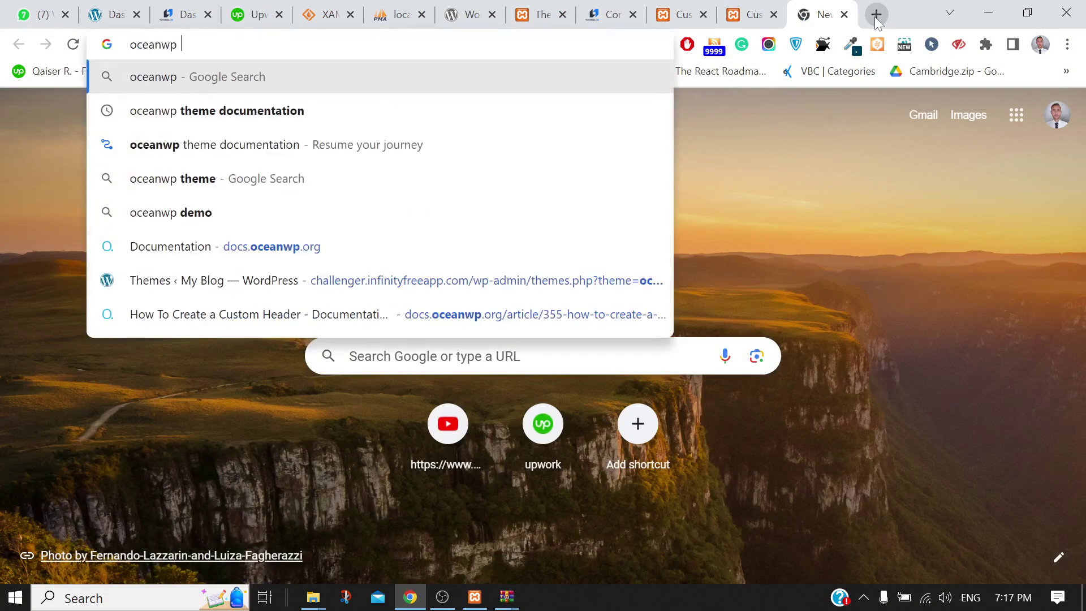
type("wp them")
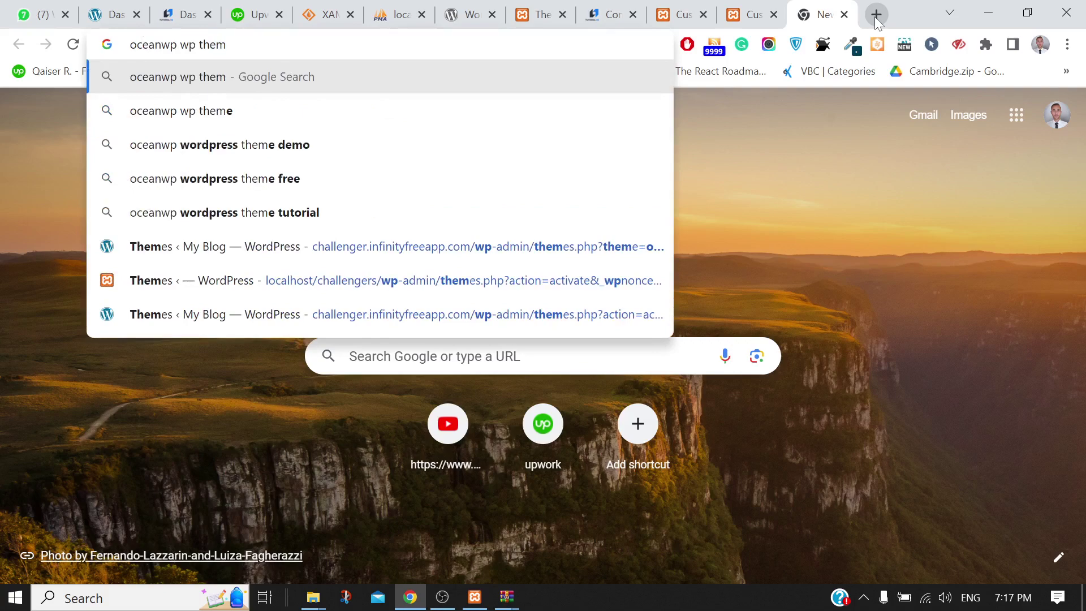
type("e doc")
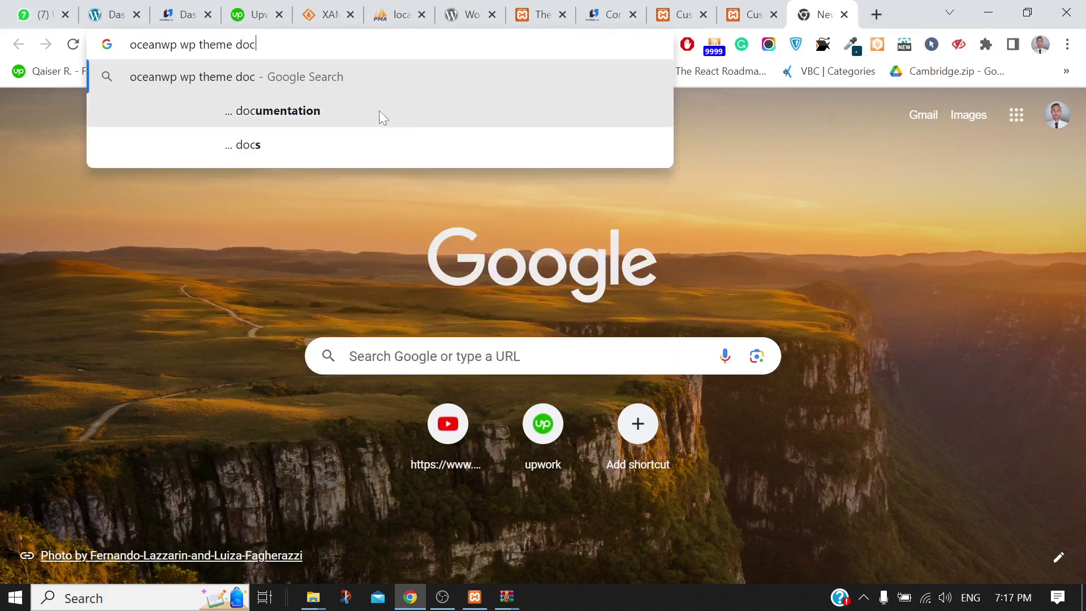
left_click(360, 112)
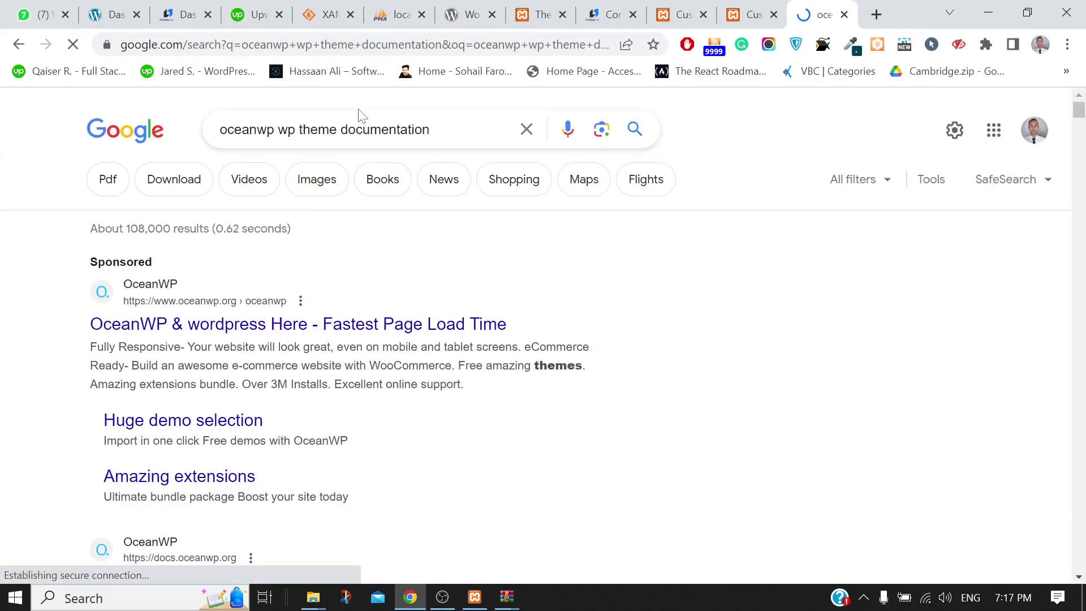
Open oceanwp.org from the sponsored result and scroll through its hero and introduction sections
left_click(445, 331)
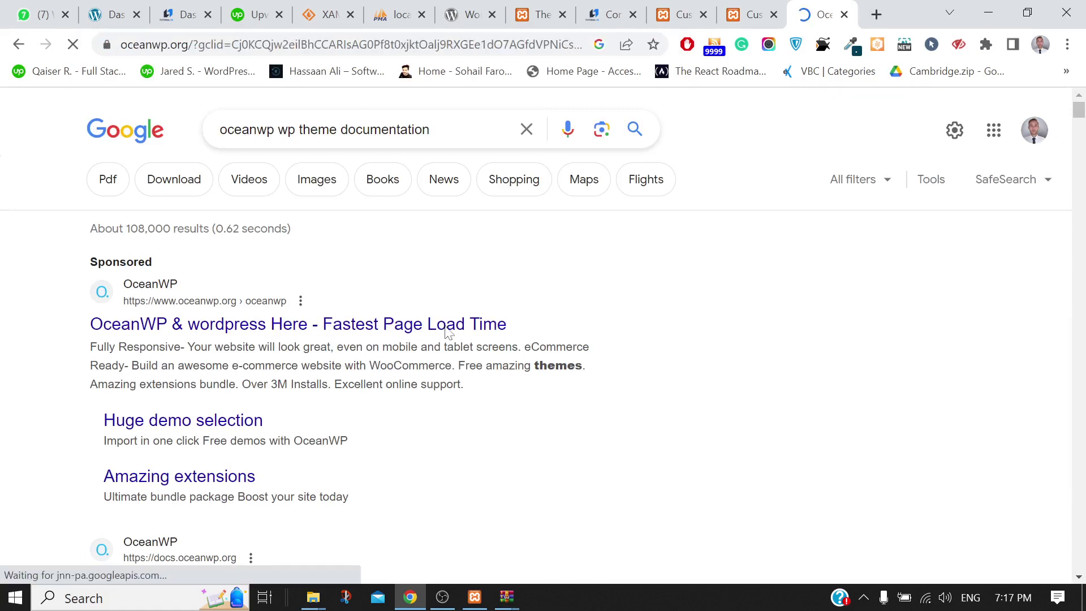
scroll(444, 332, "down", 2)
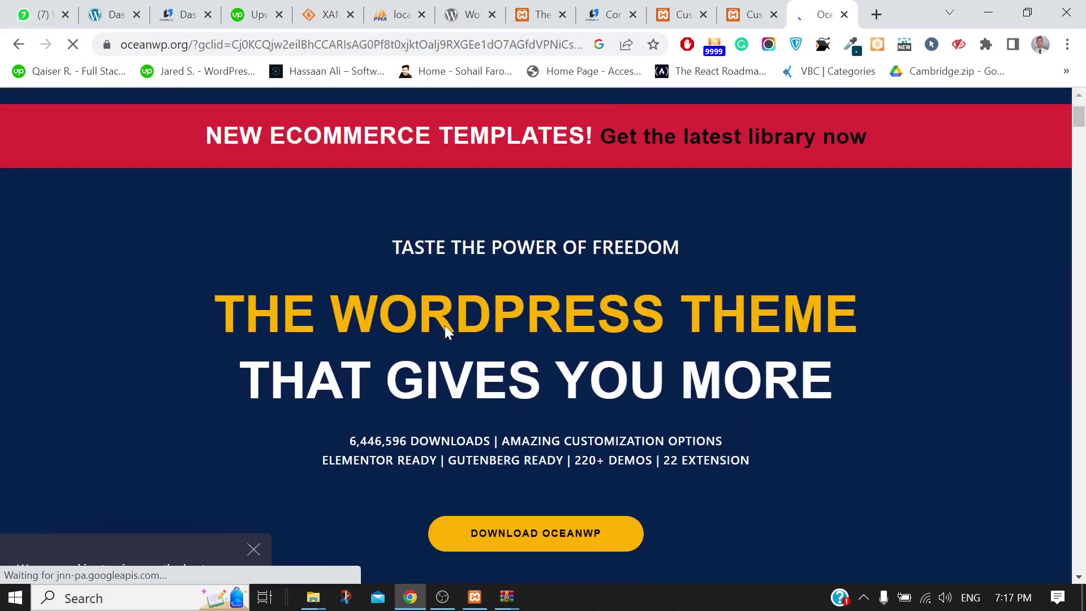
scroll(445, 333, "down", 3)
scroll(444, 333, "down", 14)
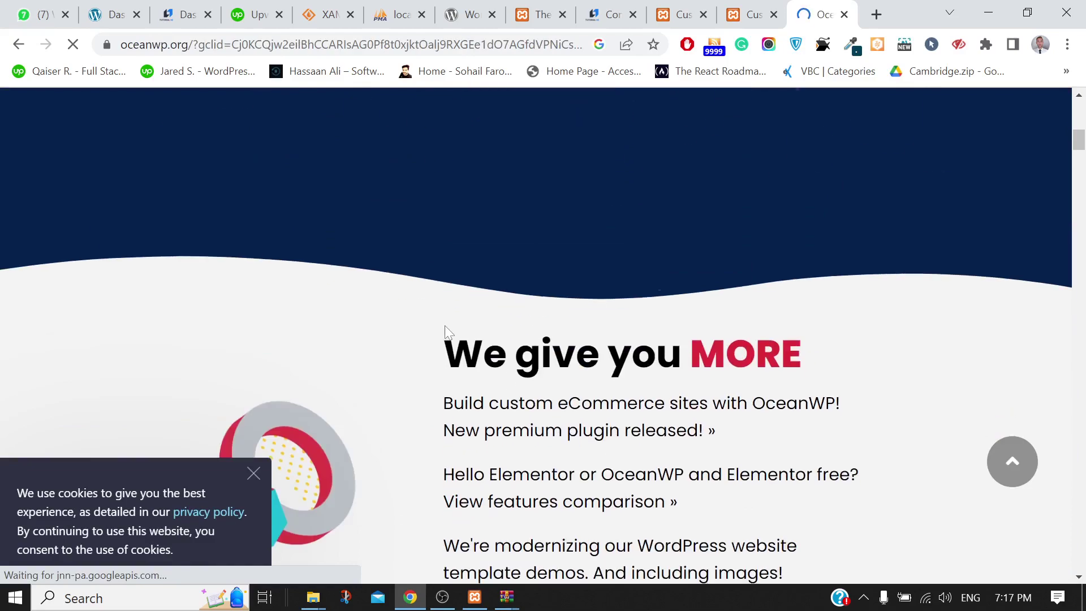
scroll(444, 332, "up", 19)
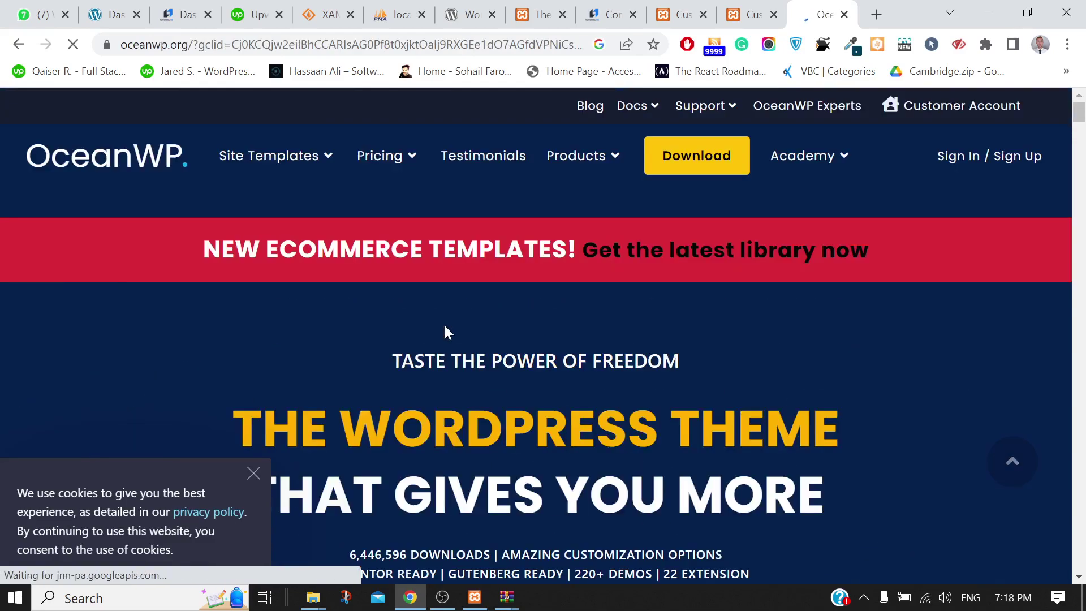
mouse_move(837, 152)
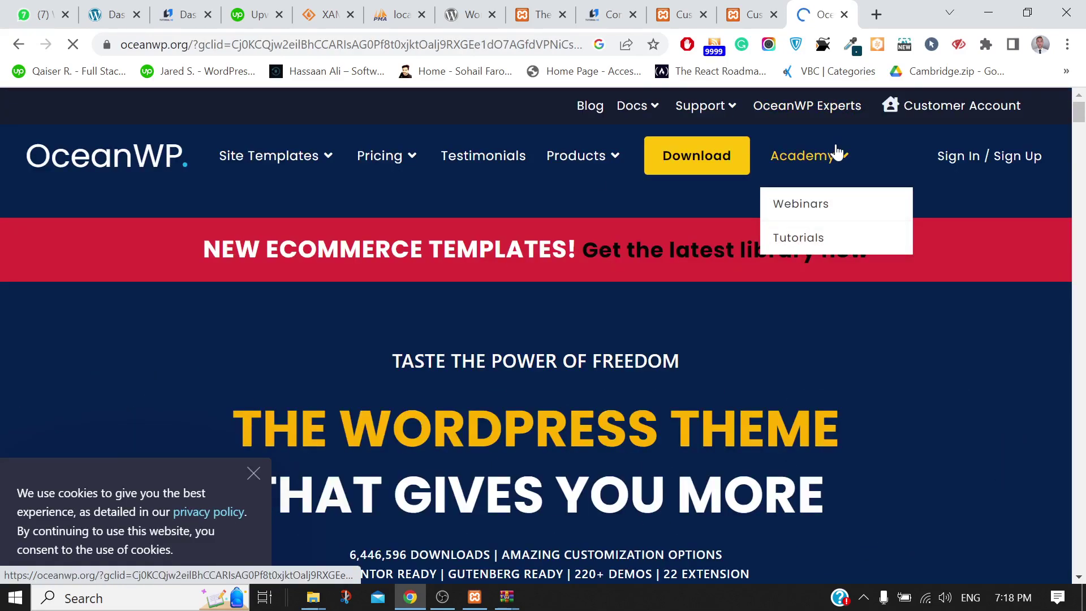
Go to Academy > Tutorials and scroll through the OceanWP Academy tutorial videos to the footer
left_click(798, 238)
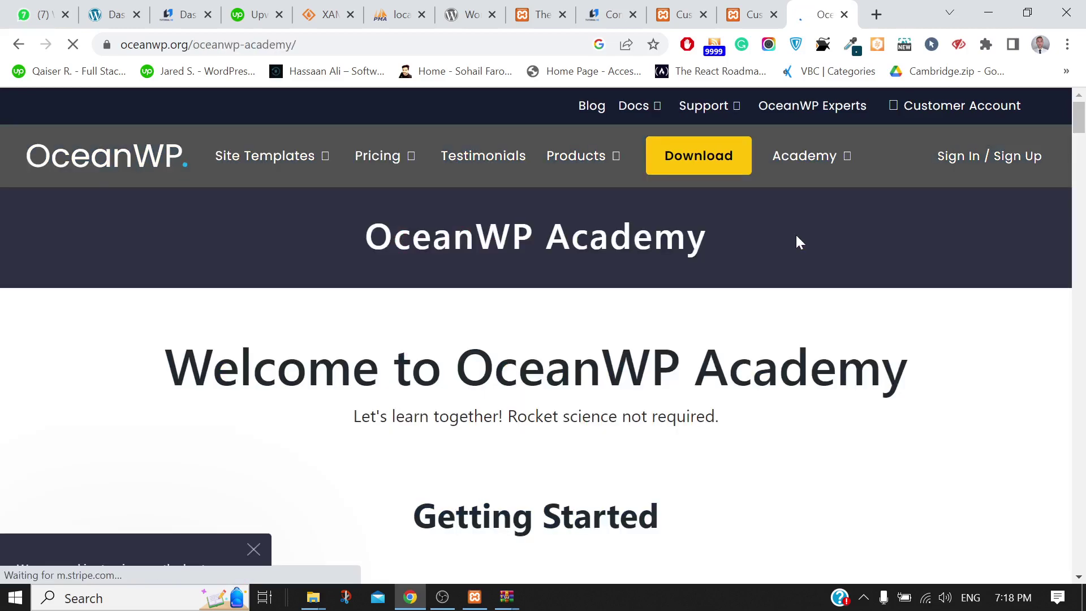
scroll(795, 233, "down", 2)
scroll(653, 357, "down", 10)
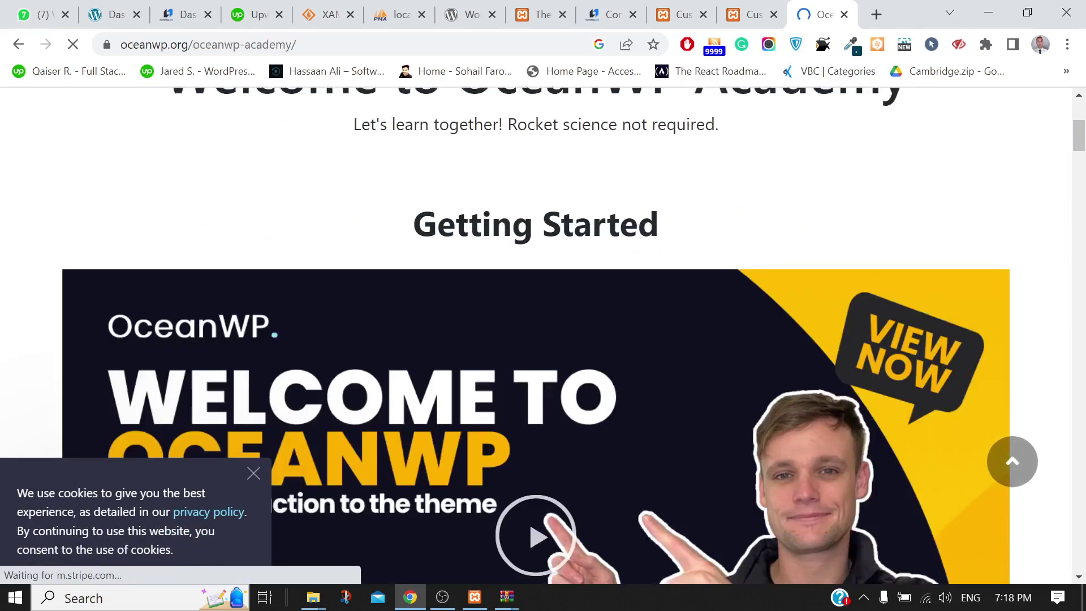
scroll(654, 356, "down", 1)
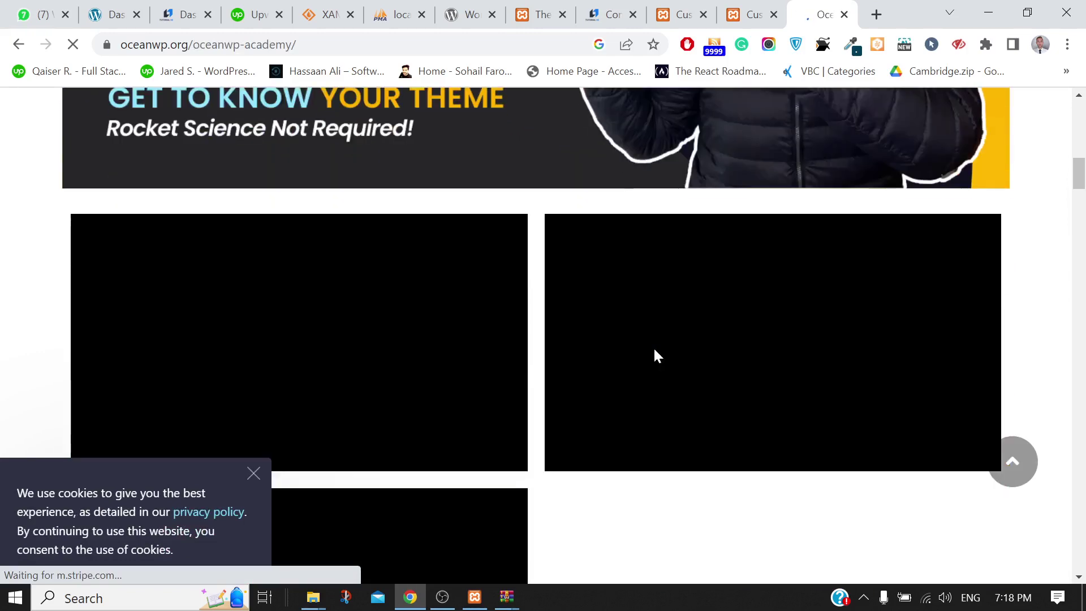
scroll(656, 356, "down", 4)
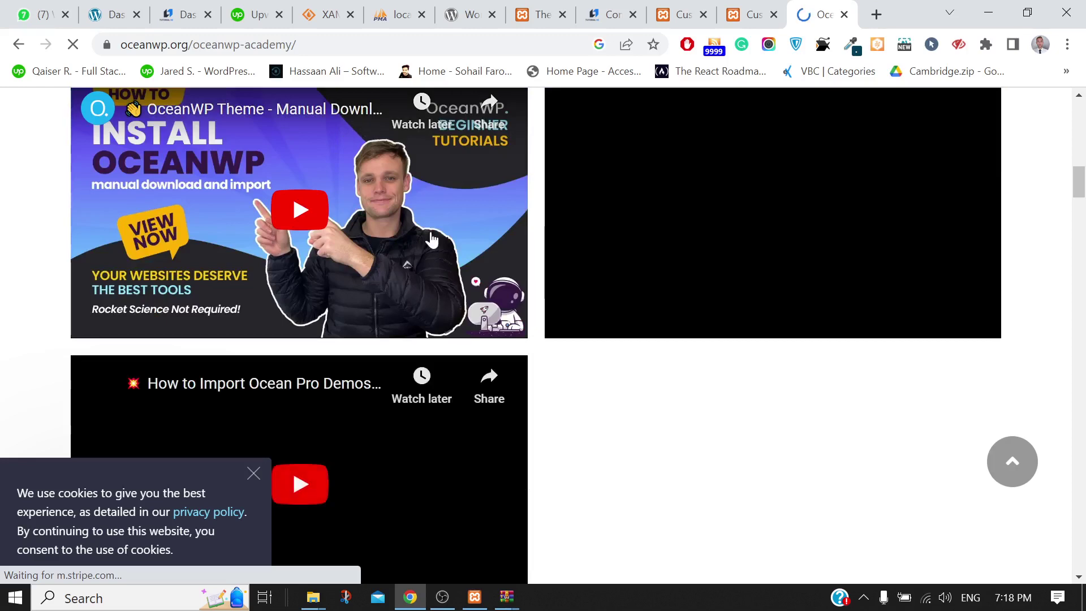
scroll(431, 240, "down", 14)
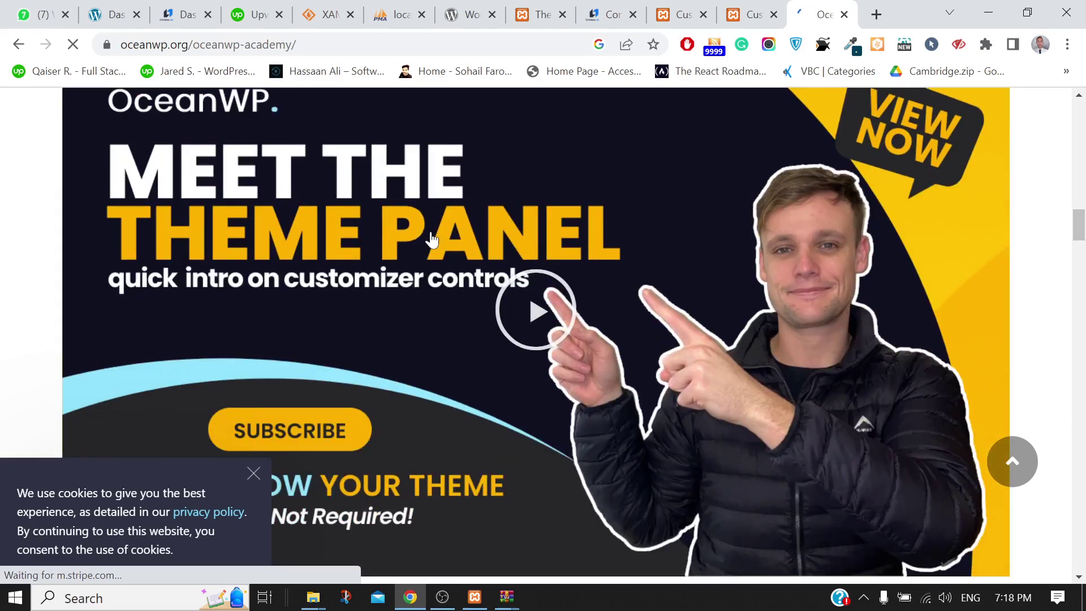
scroll(431, 240, "down", 20)
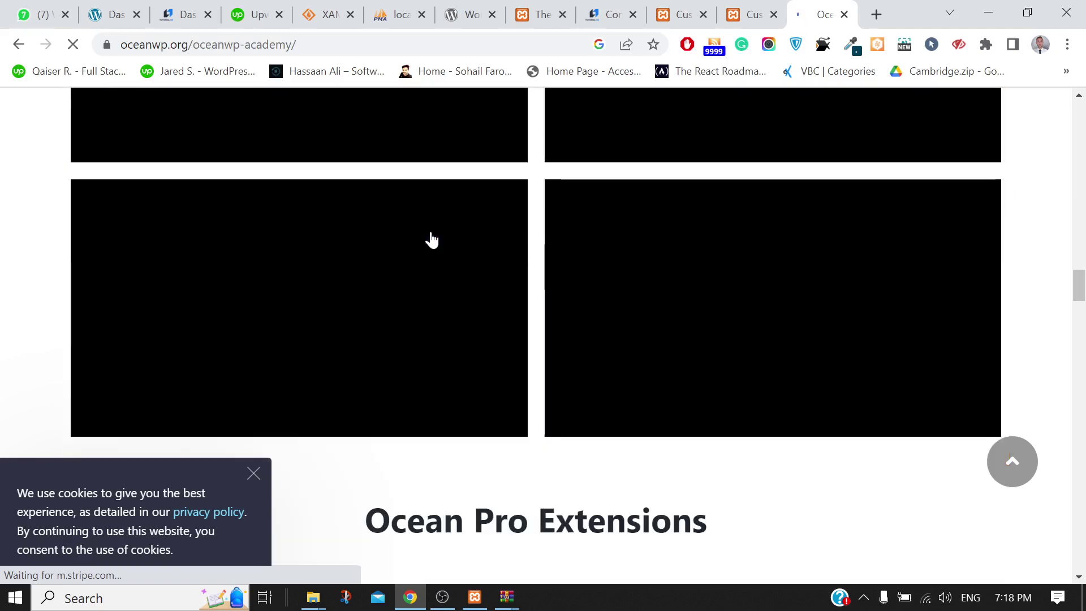
scroll(432, 240, "up", 2)
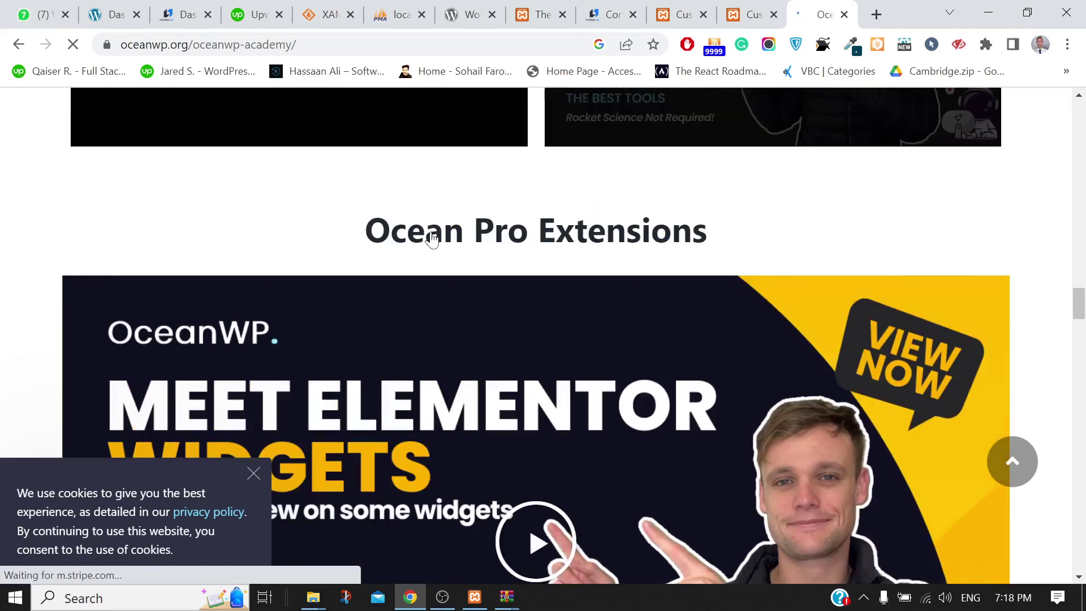
scroll(432, 240, "down", 1)
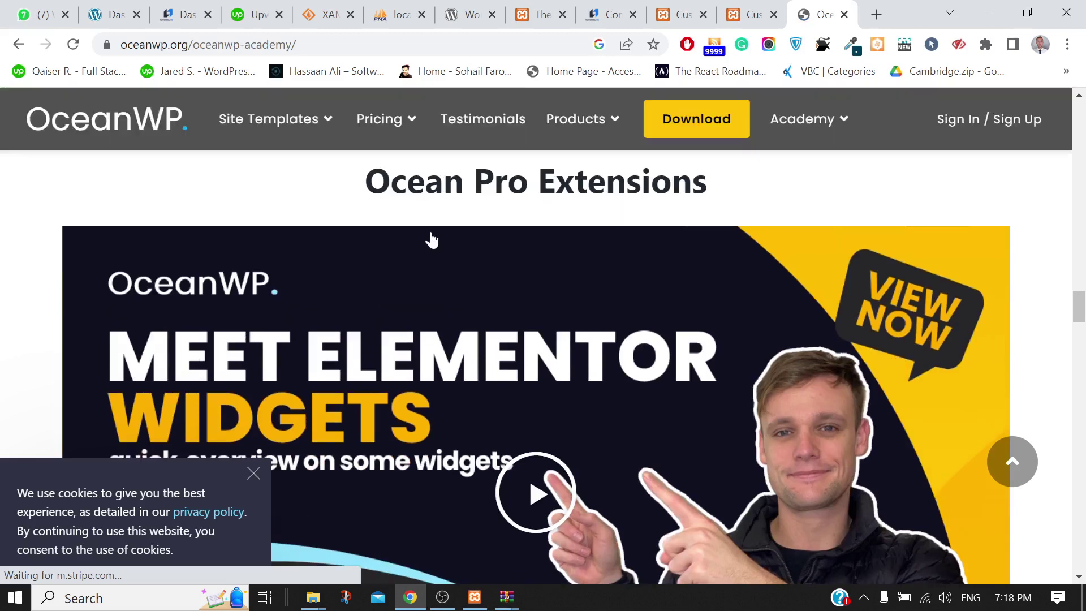
scroll(431, 239, "down", 5)
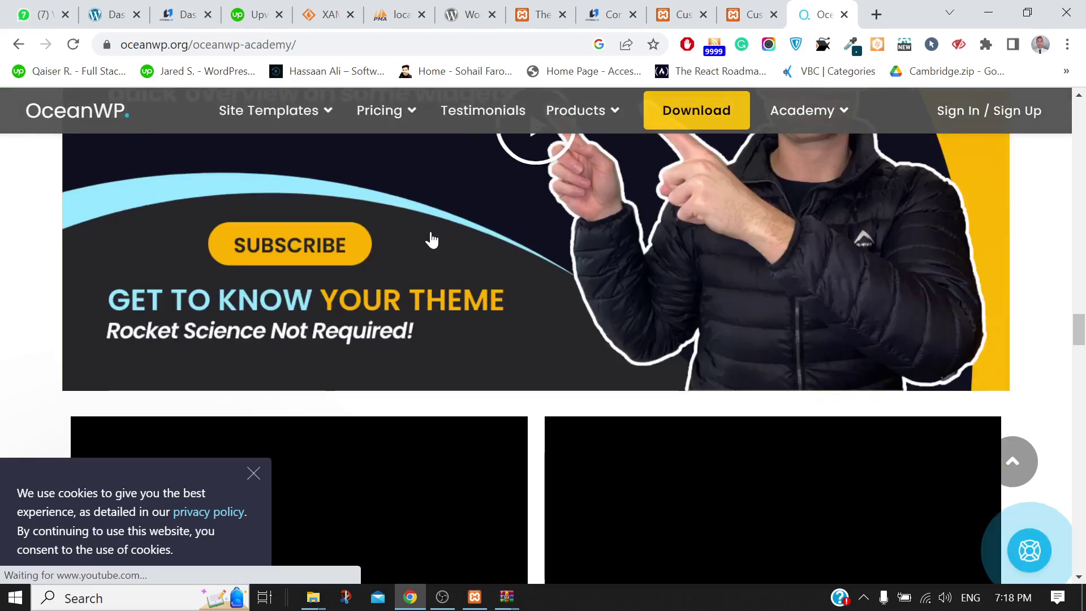
scroll(431, 239, "down", 8)
scroll(431, 239, "down", 10)
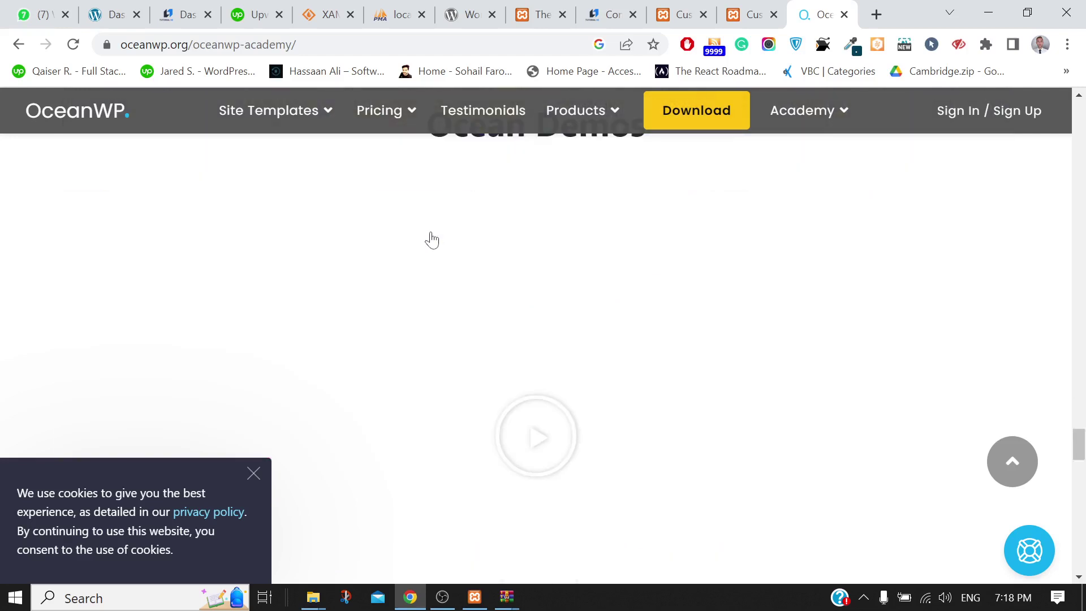
scroll(431, 240, "down", 10)
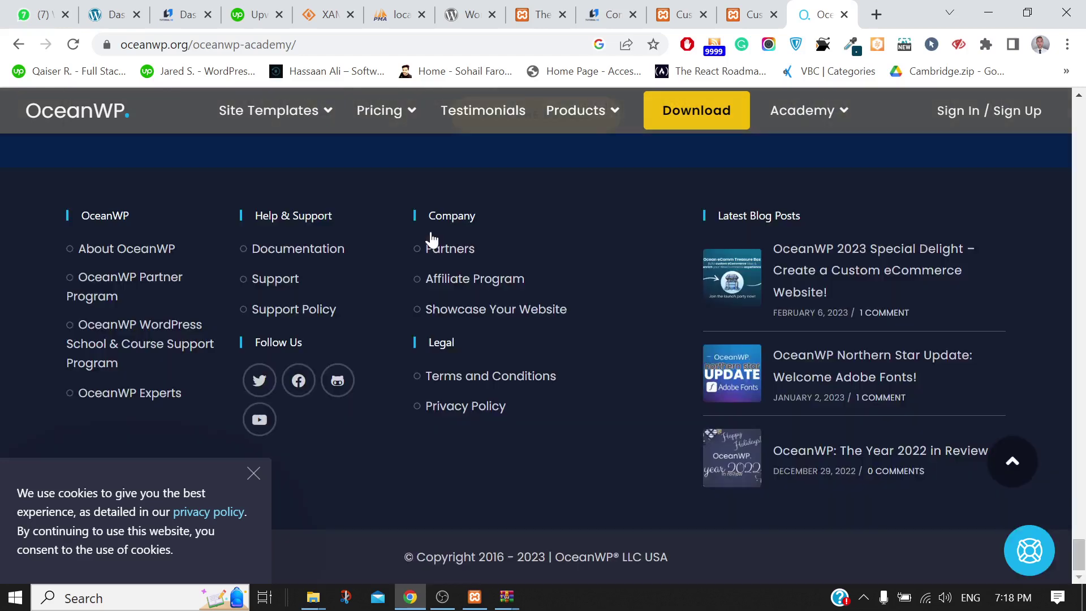
scroll(431, 239, "up", 20)
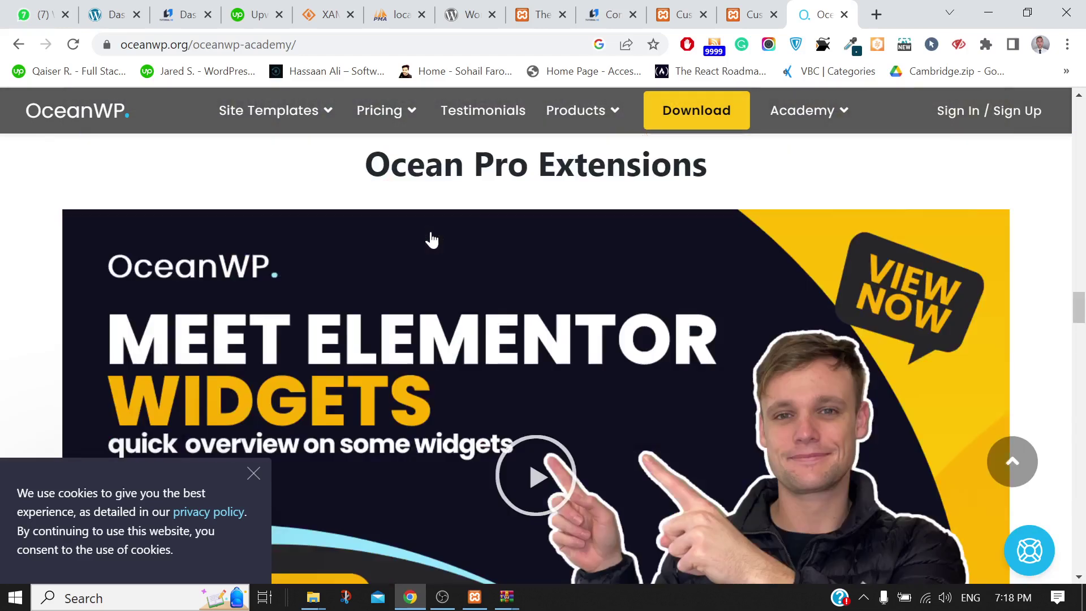
scroll(432, 240, "up", 10)
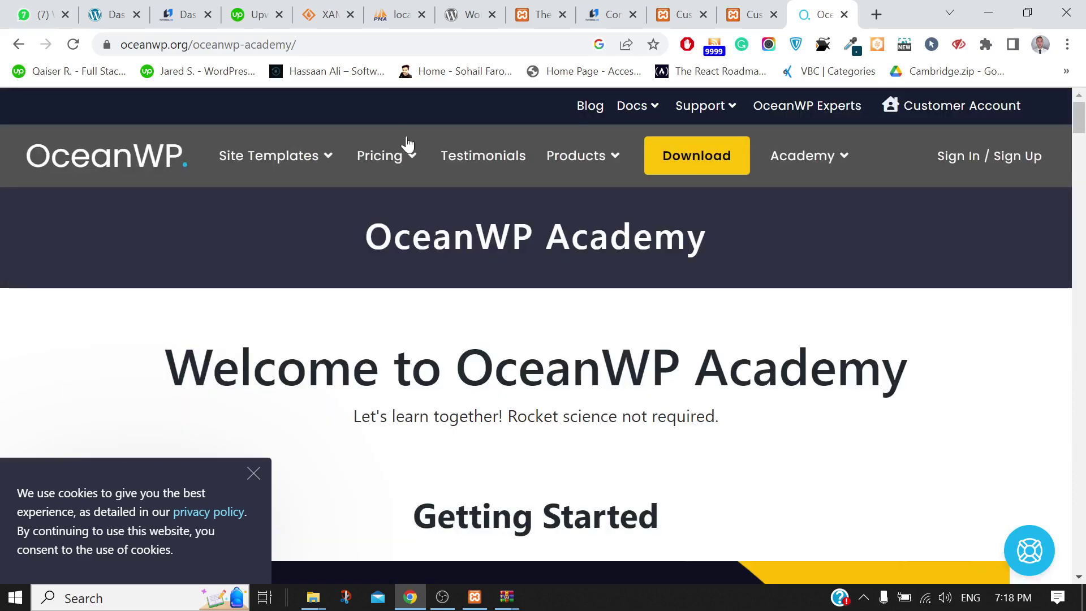
Open the OceanWP Pro pricing page and dismiss the cookie consent notice
mouse_move(381, 153)
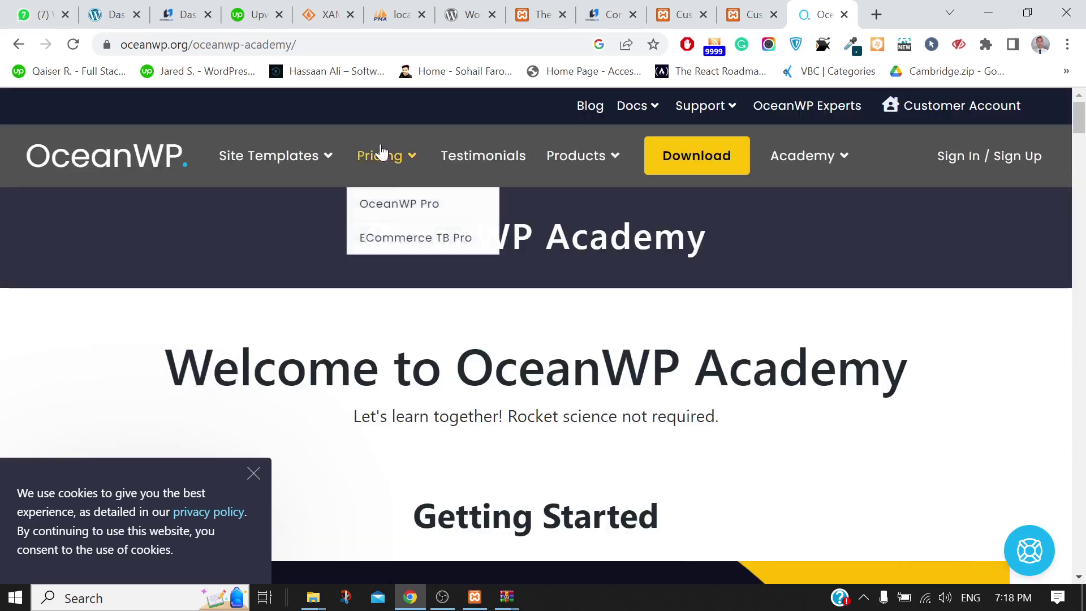
left_click(387, 214)
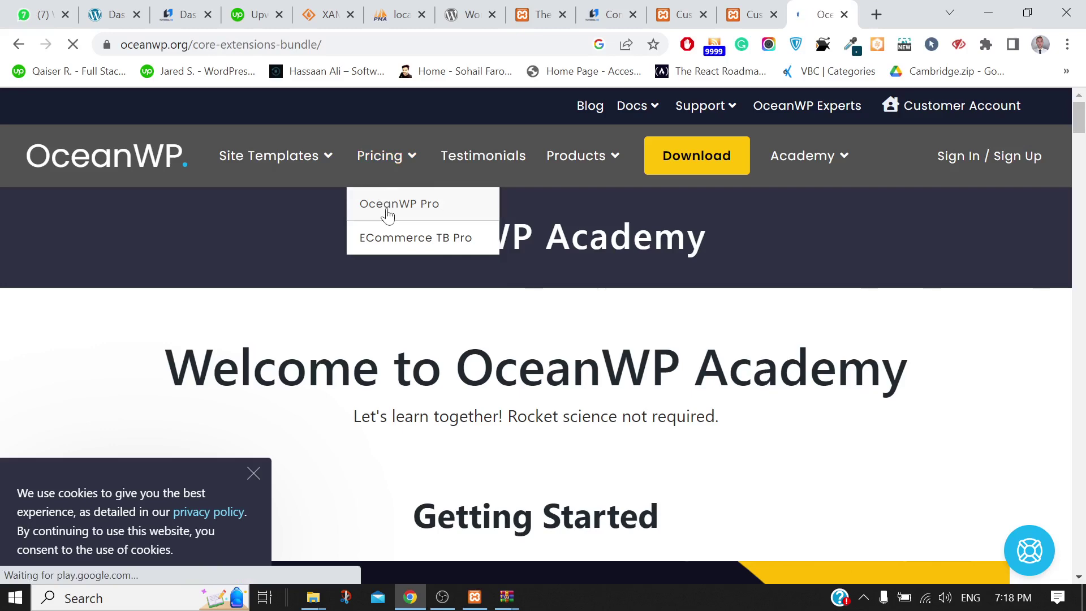
scroll(673, 367, "down", 10)
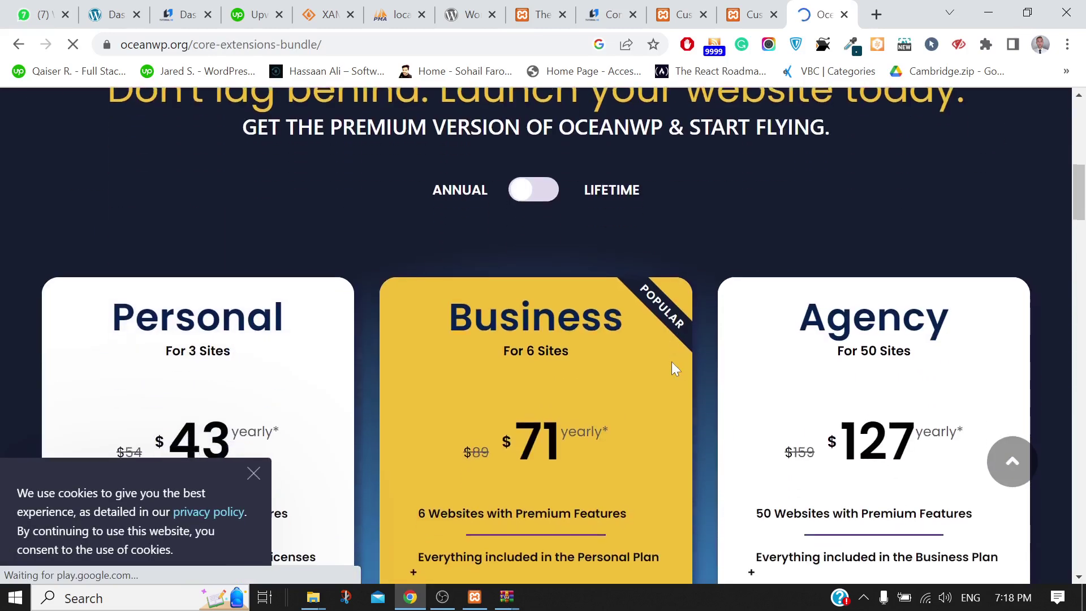
scroll(671, 365, "down", 1)
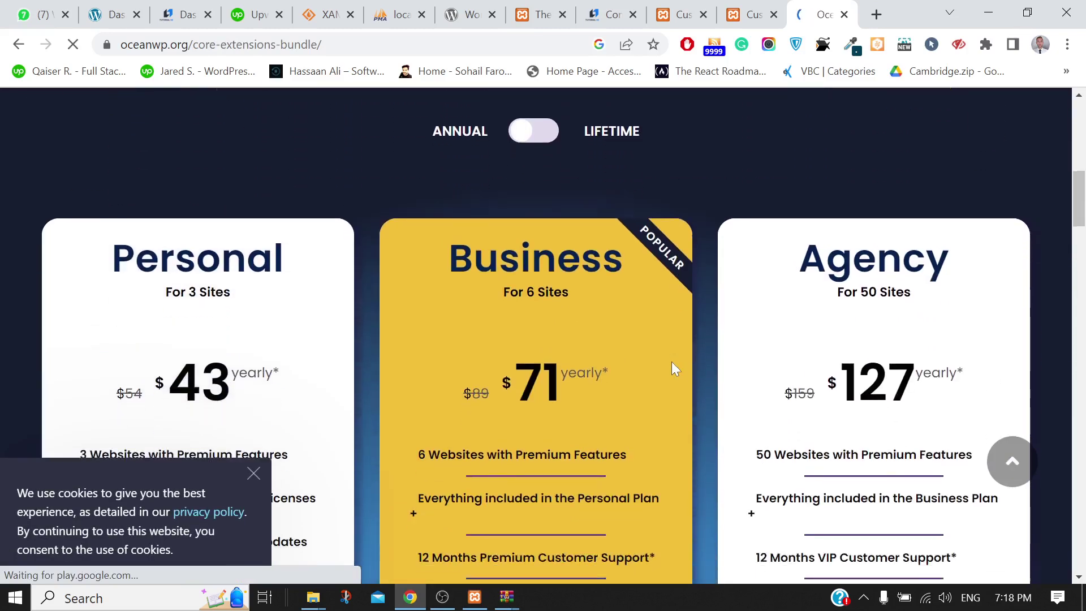
left_click(255, 474)
Look over the Personal, Business and Agency plans, then open a new blank tab
scroll(273, 417, "down", 1)
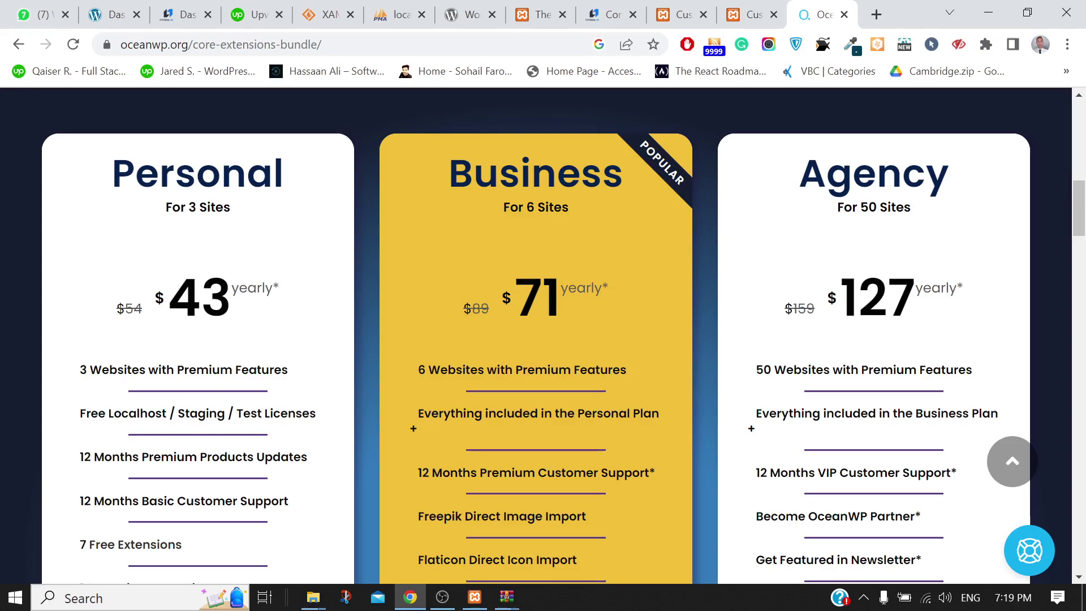
scroll(251, 310, "down", 4)
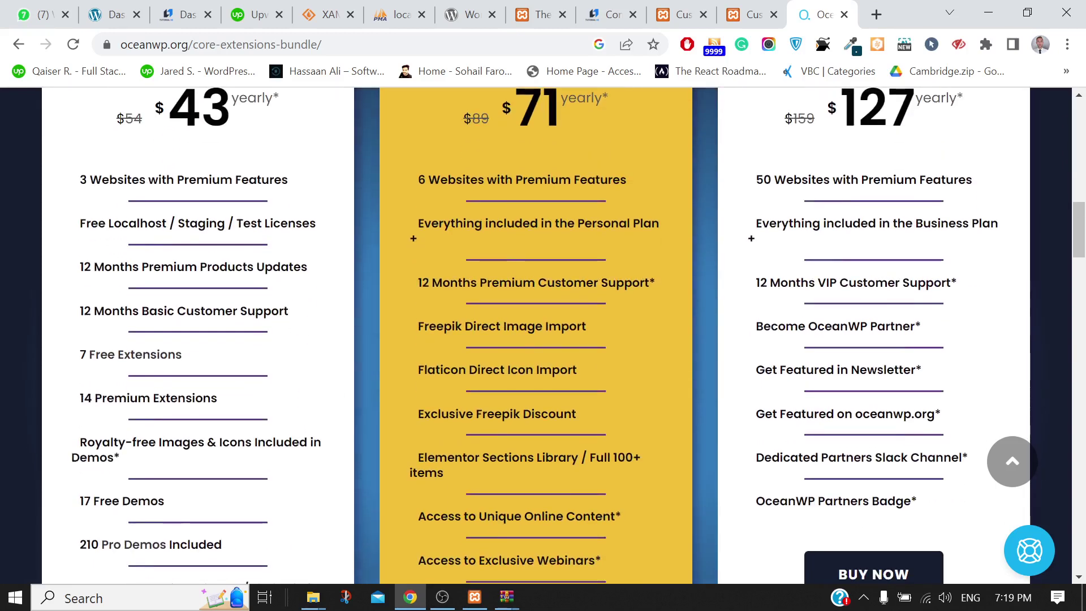
scroll(251, 310, "up", 6)
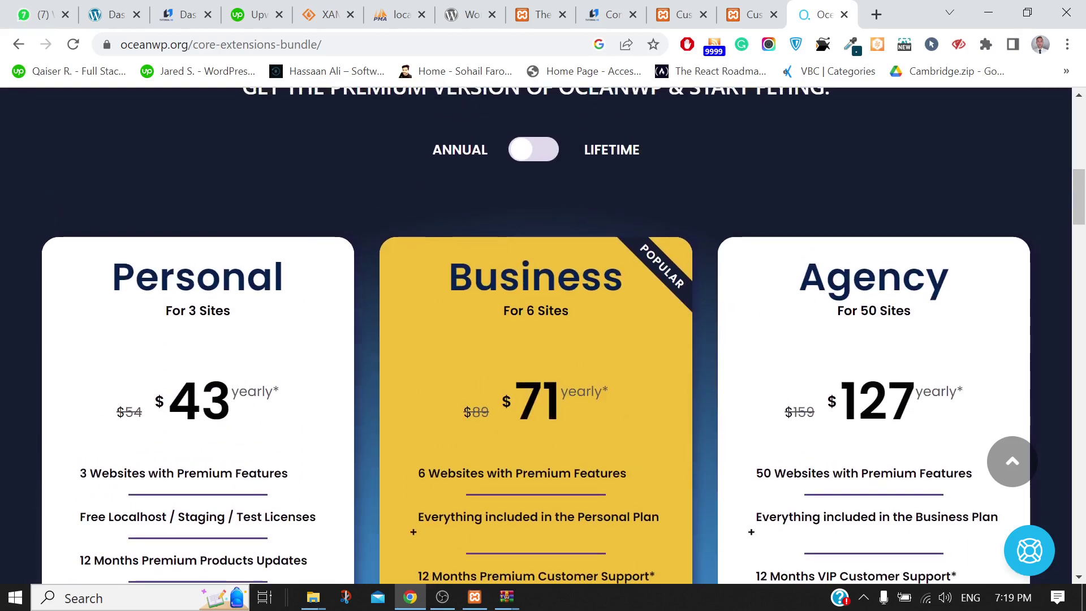
scroll(536, 334, "down", 7)
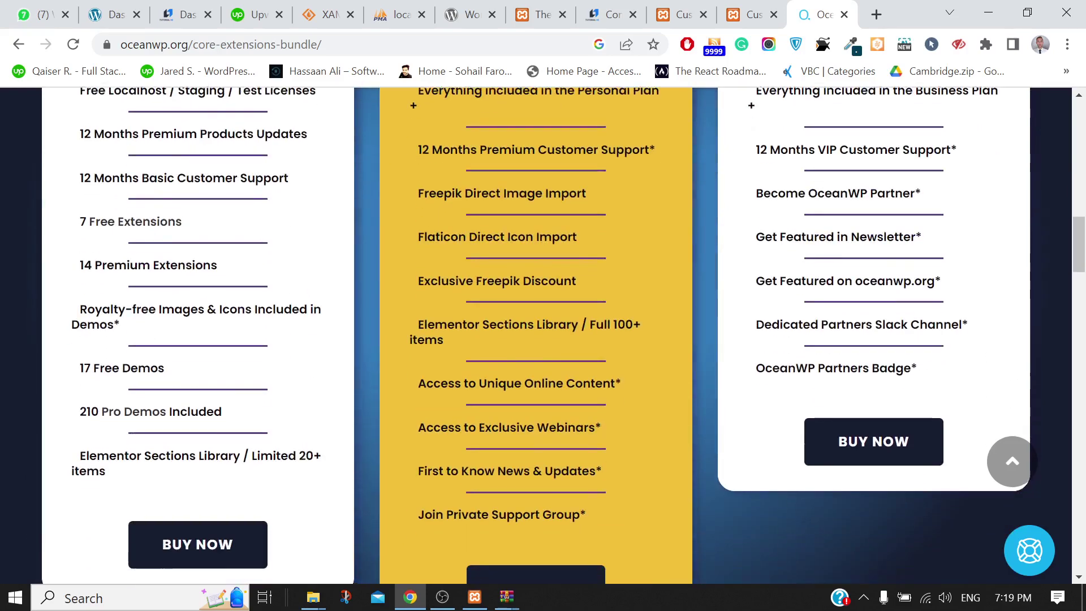
scroll(874, 412, "down", 13)
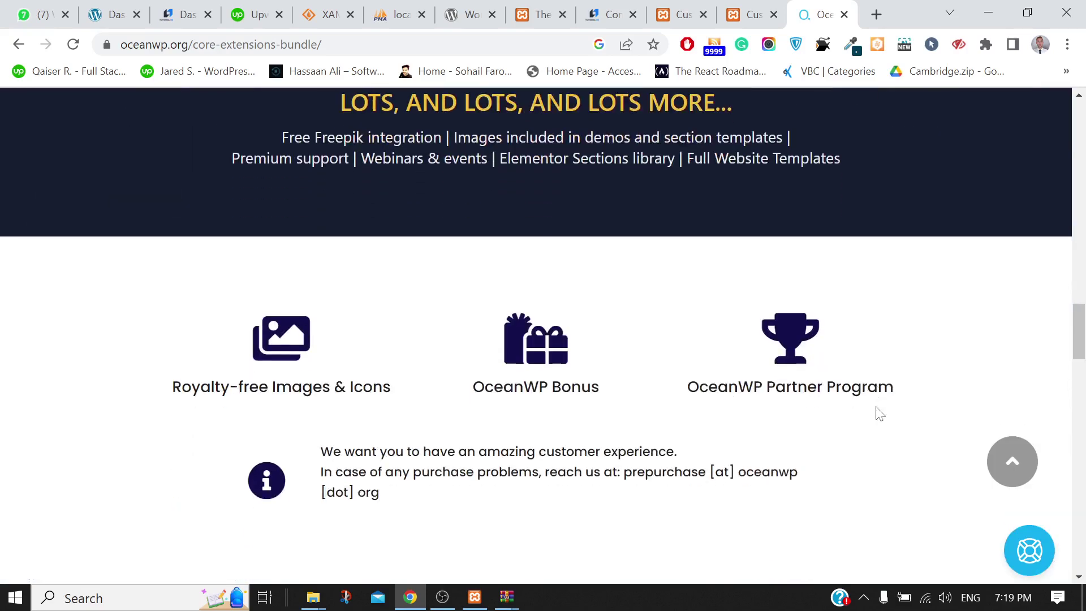
scroll(875, 407, "down", 1)
left_click(876, 15)
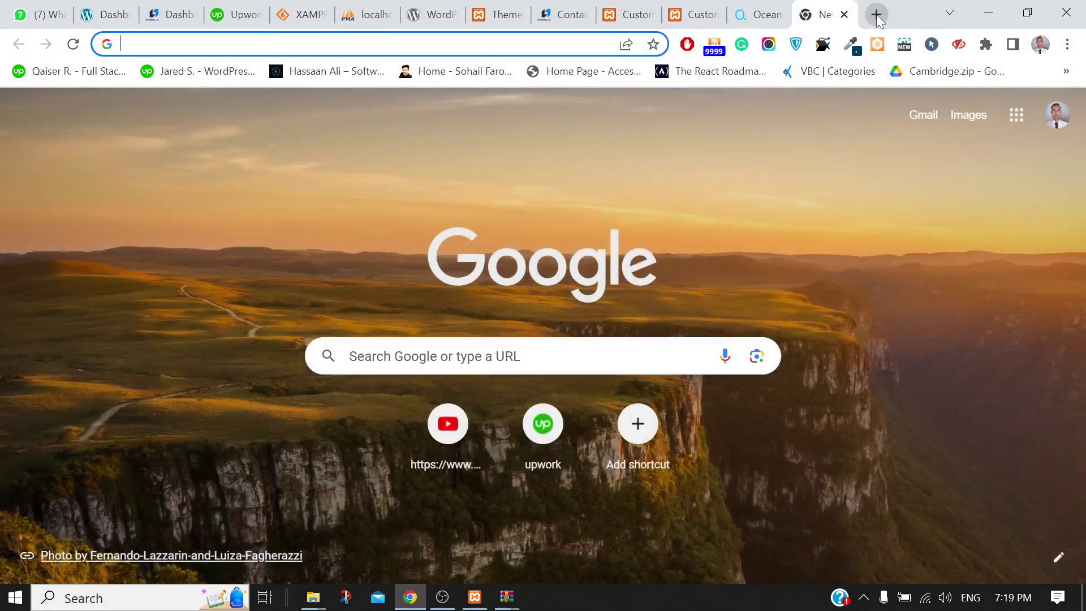
Search Google for 'urdupress' and open the 'UrduPress - Premium Urdu Theme For WordPress' result
type("urdupres")
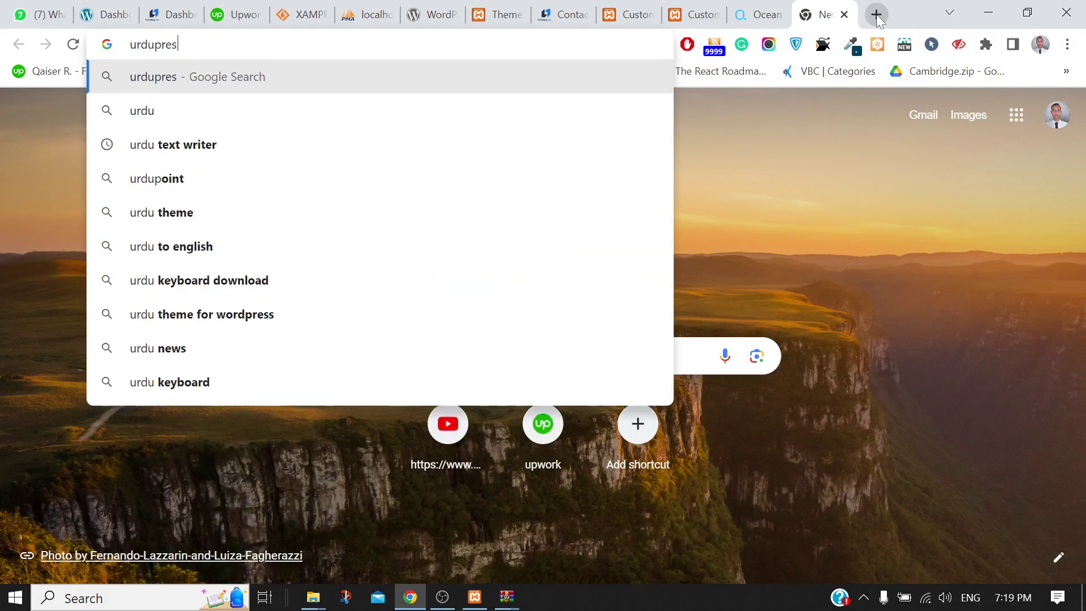
type("s")
key("Return")
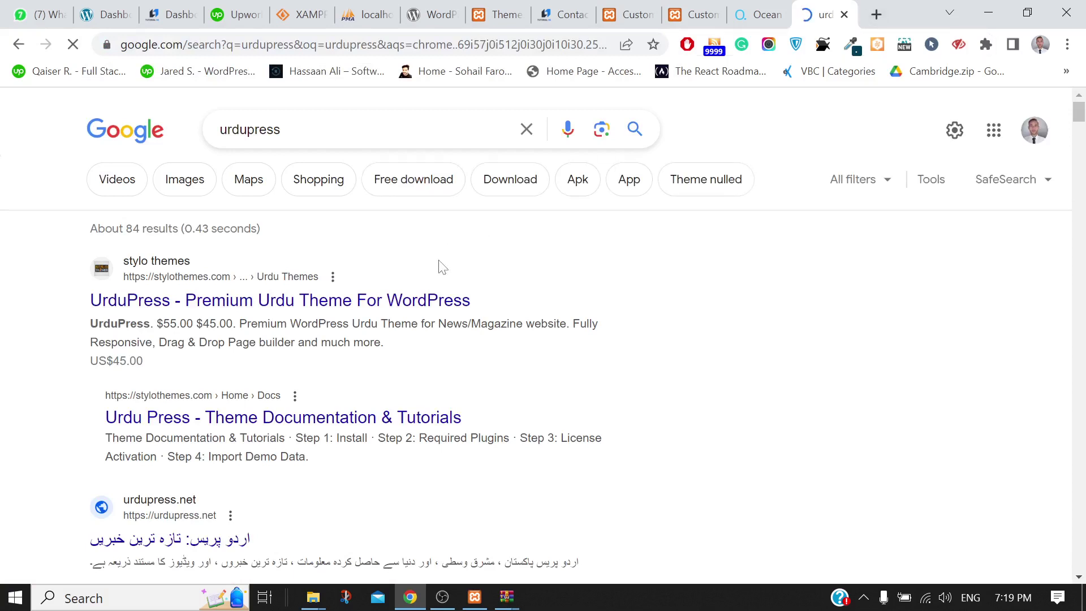
left_click(374, 310)
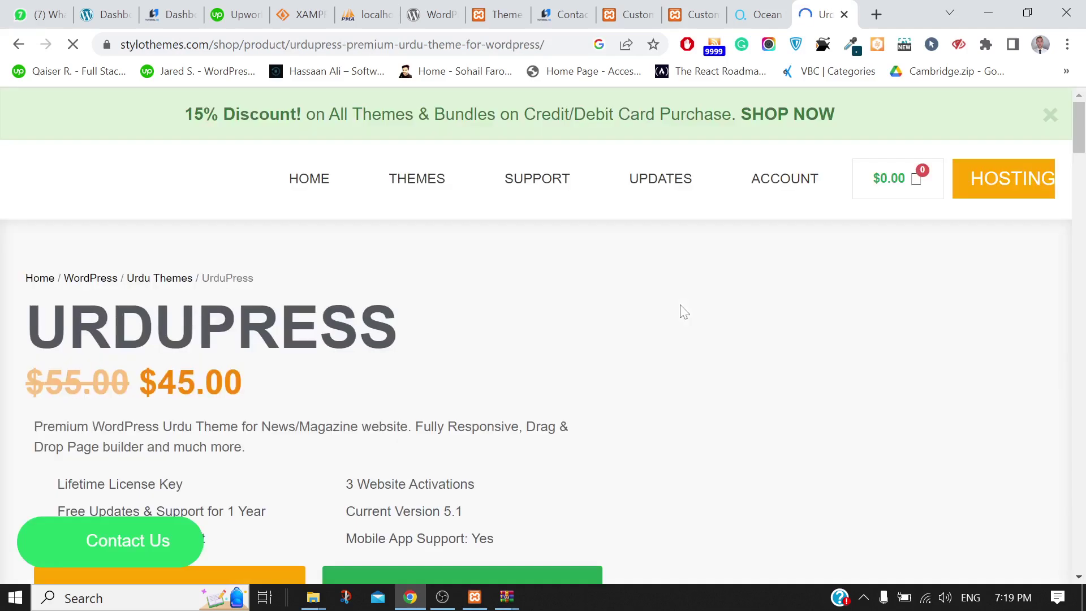
Look over the UrduPress product page and launch its VIEW DEMO live demo in a new tab
scroll(359, 384, "down", 2)
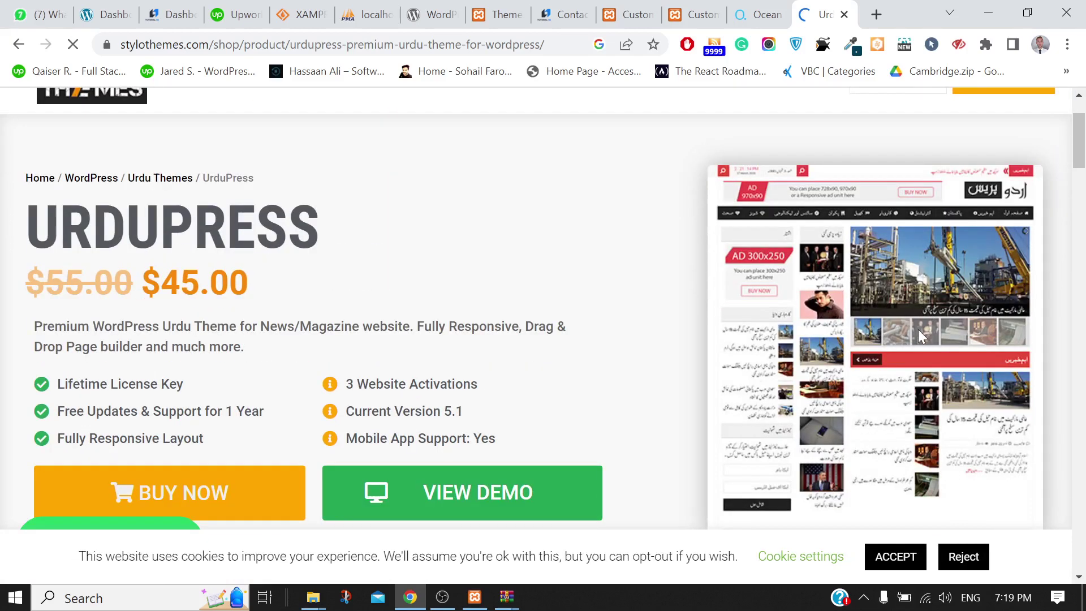
scroll(919, 335, "down", 7)
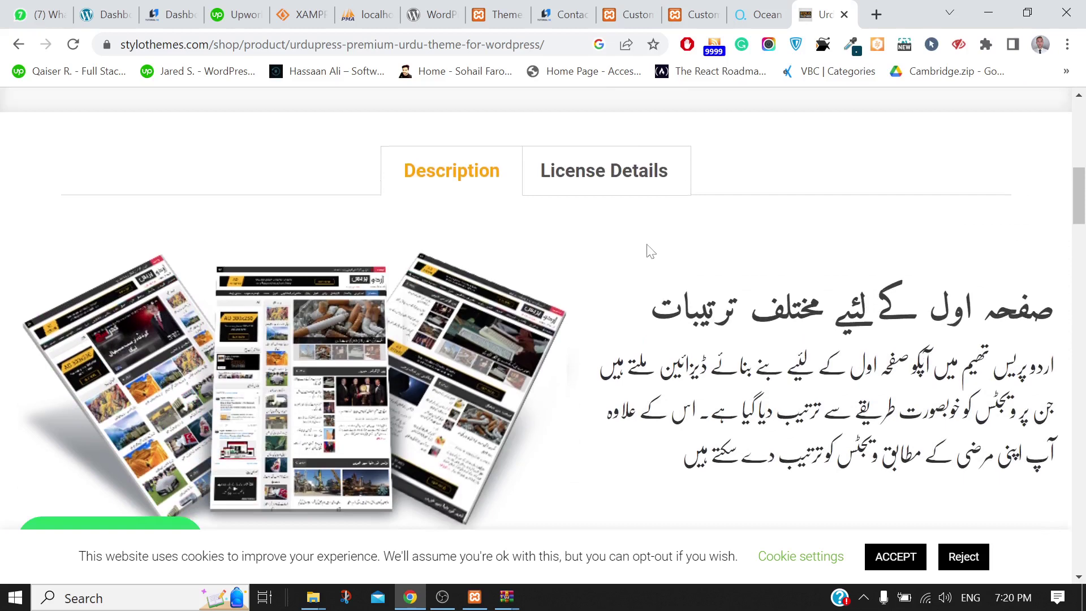
scroll(646, 249, "up", 5)
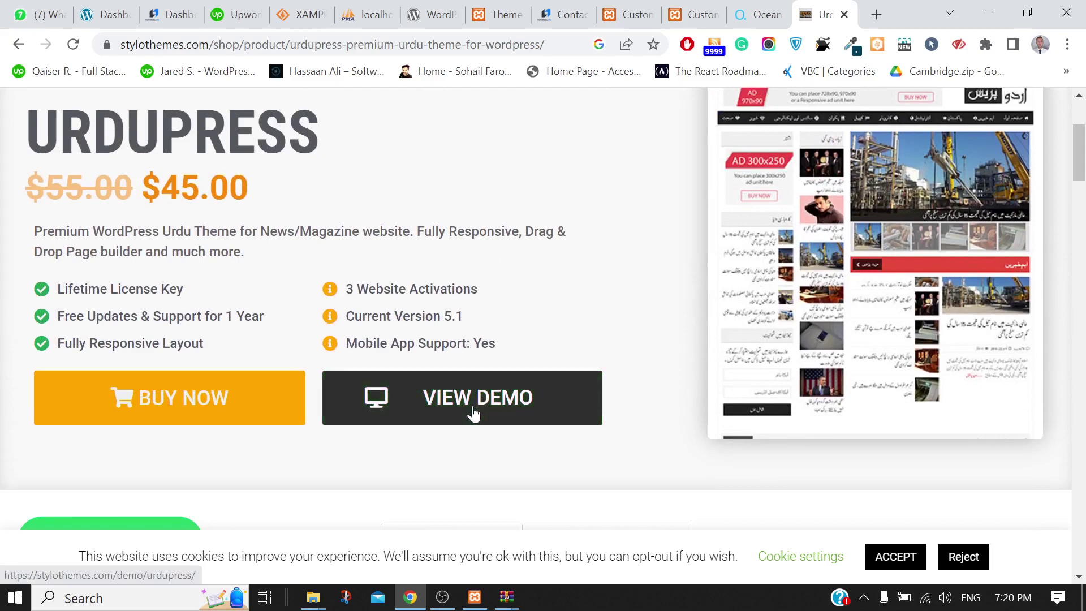
left_click(472, 408)
left_click(775, 6)
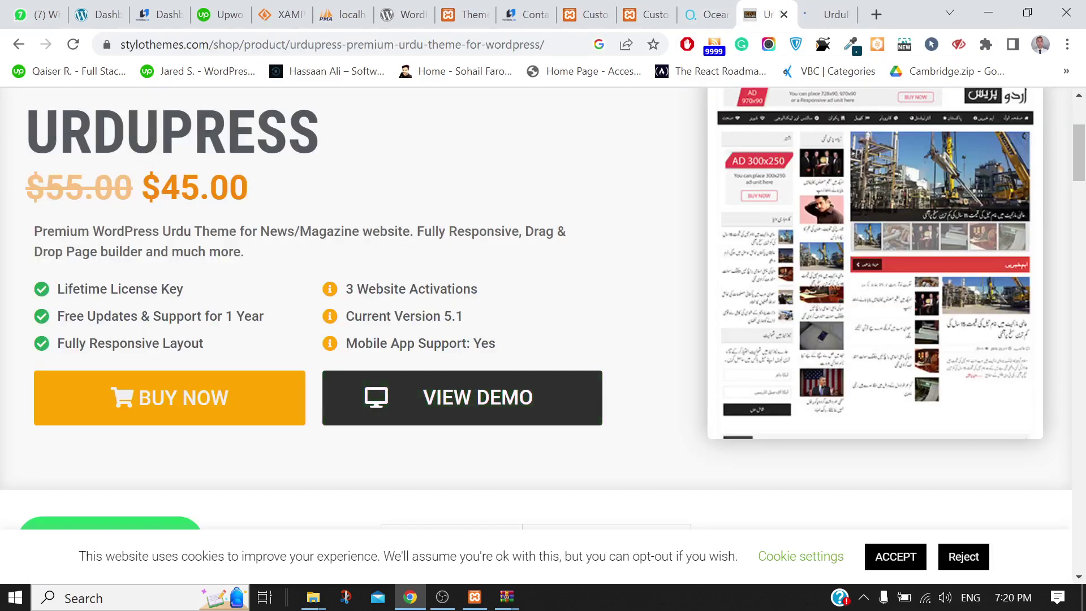
scroll(445, 236, "up", 3)
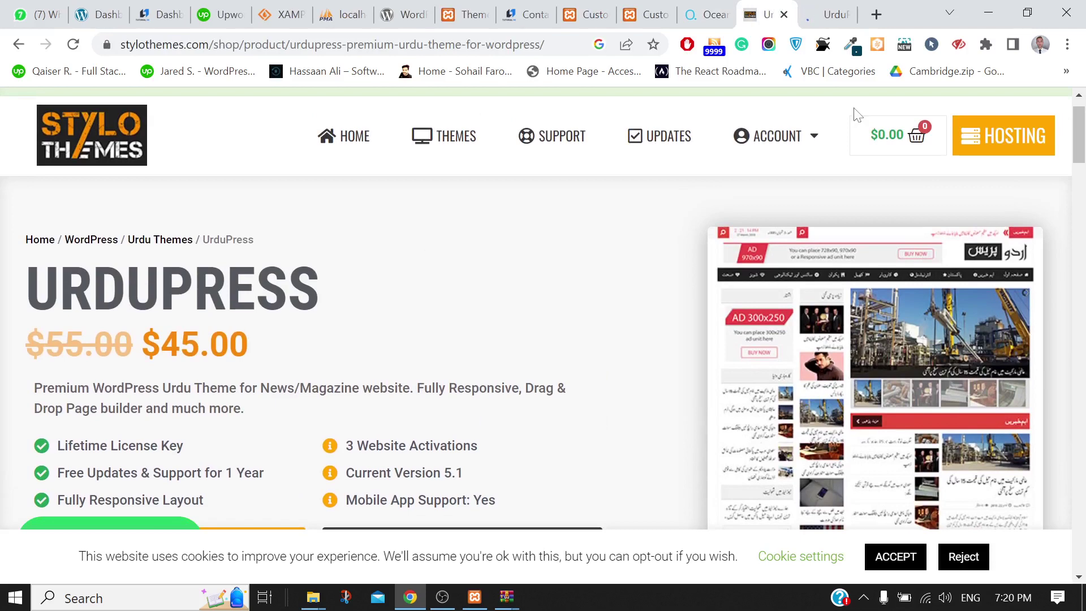
left_click(829, 7)
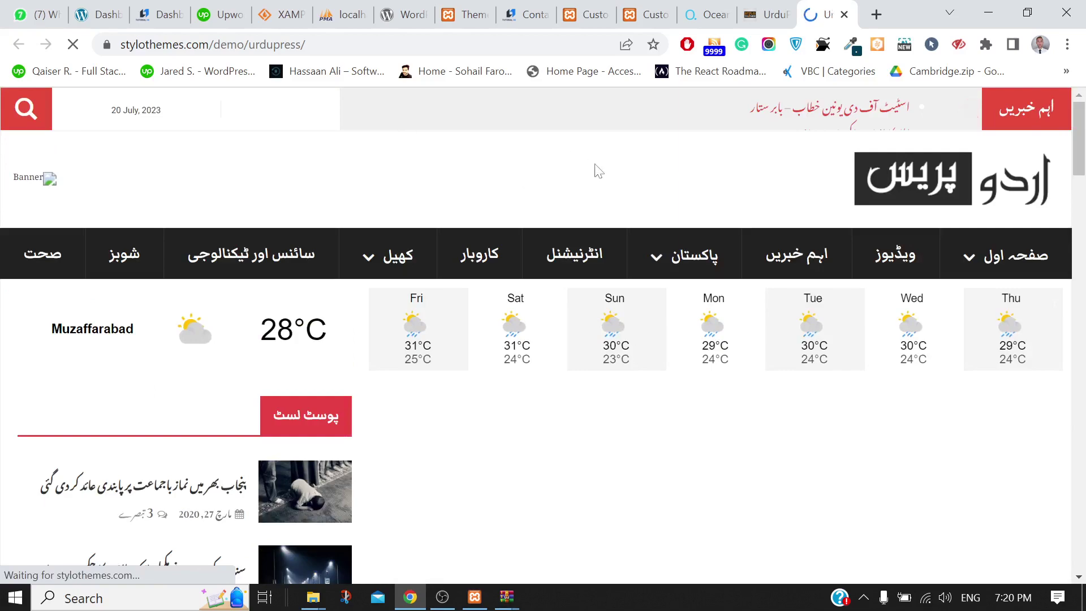
scroll(596, 170, "down", 3)
scroll(596, 170, "down", 10)
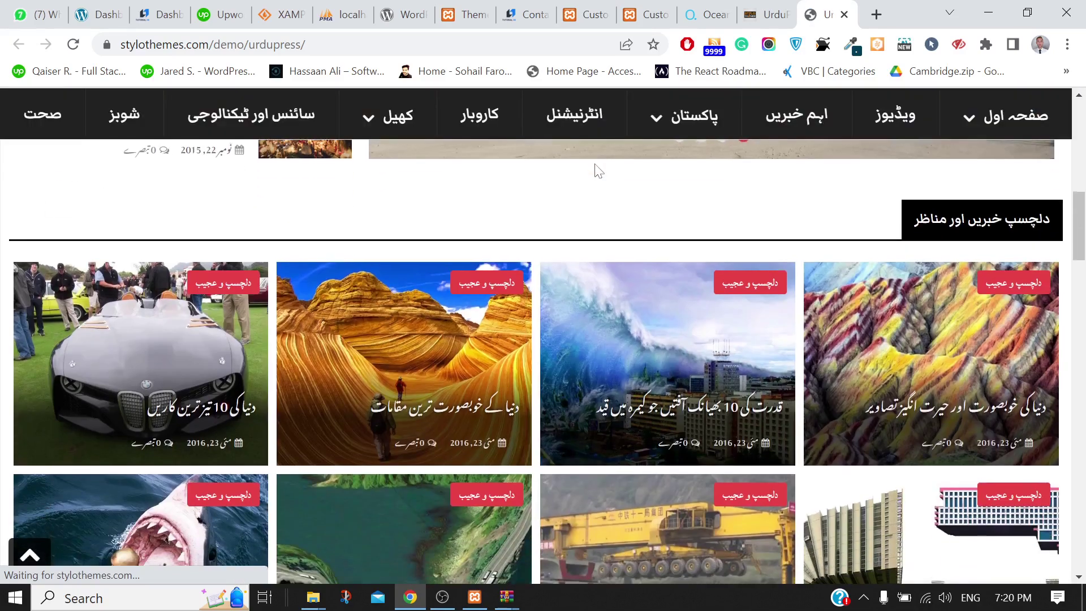
scroll(596, 170, "down", 15)
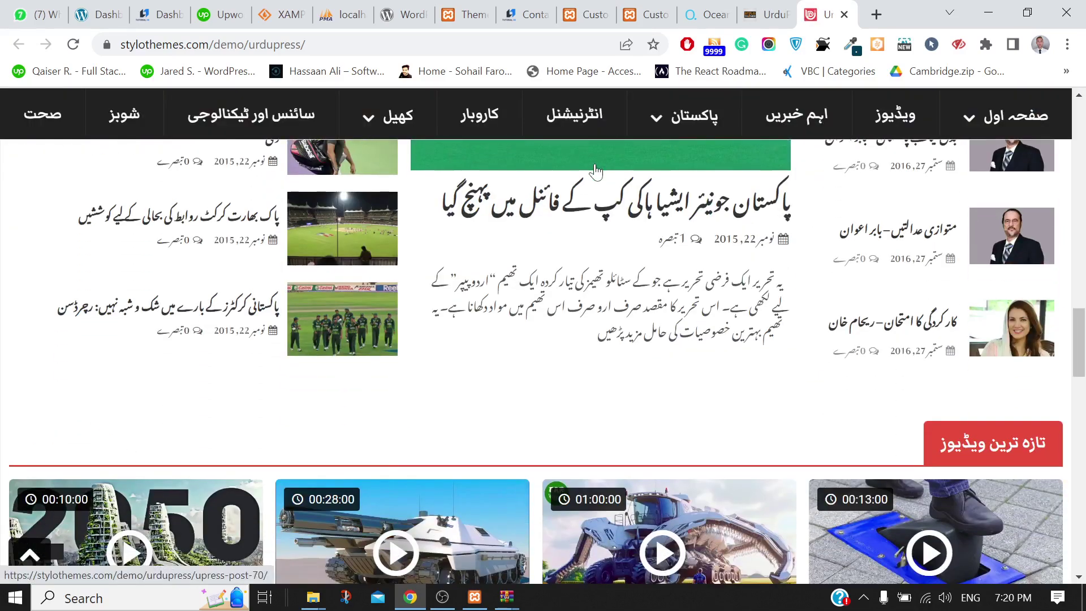
scroll(595, 165, "down", 9)
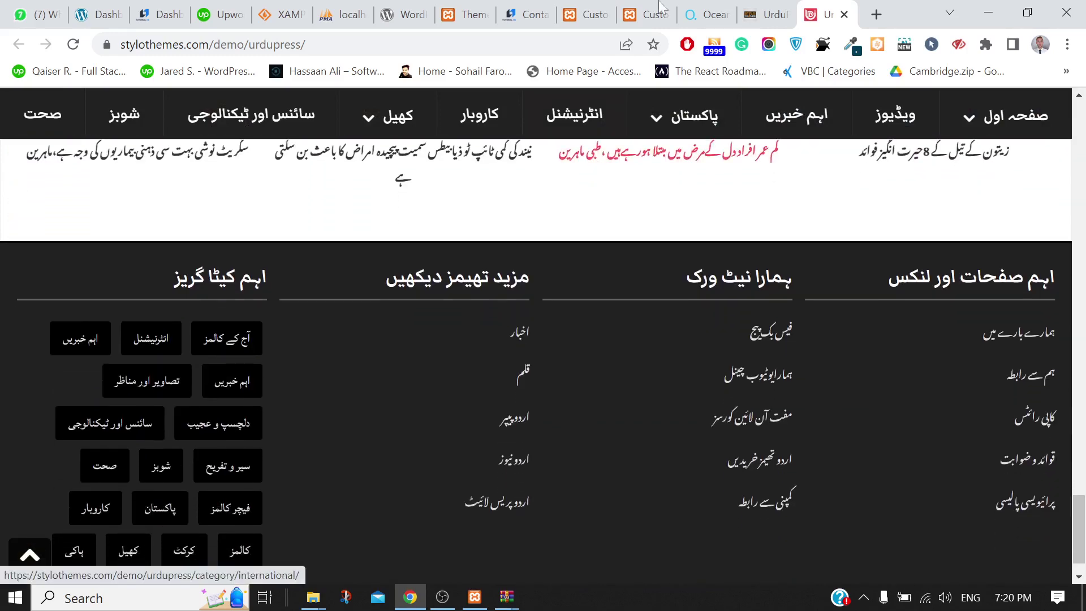
left_click(770, 10)
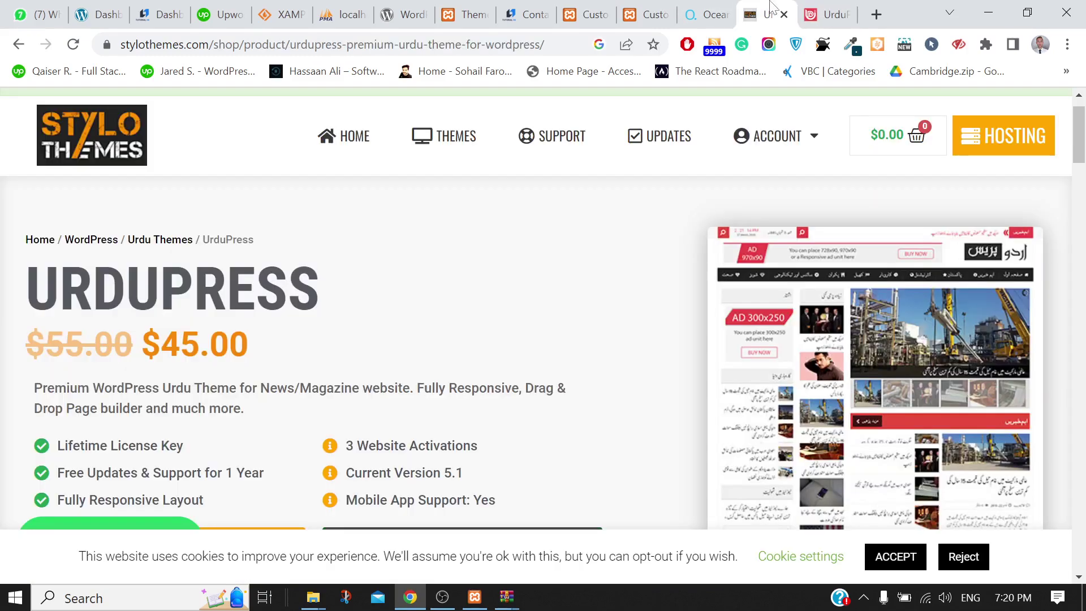
Look over the UrduPress product page again, then open a fresh Google new tab
scroll(940, 401, "down", 10)
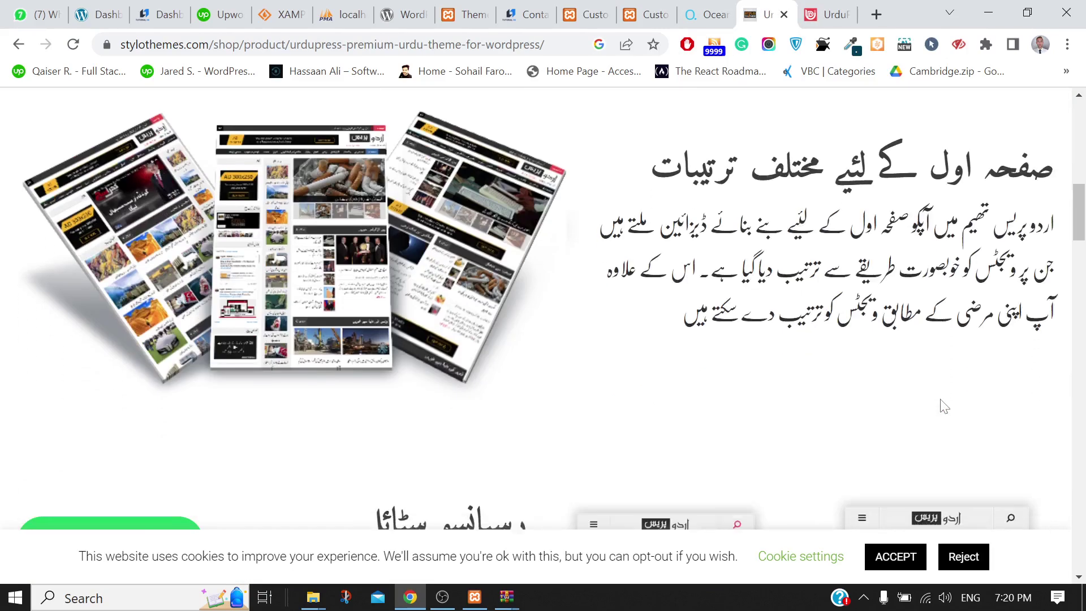
scroll(944, 407, "down", 10)
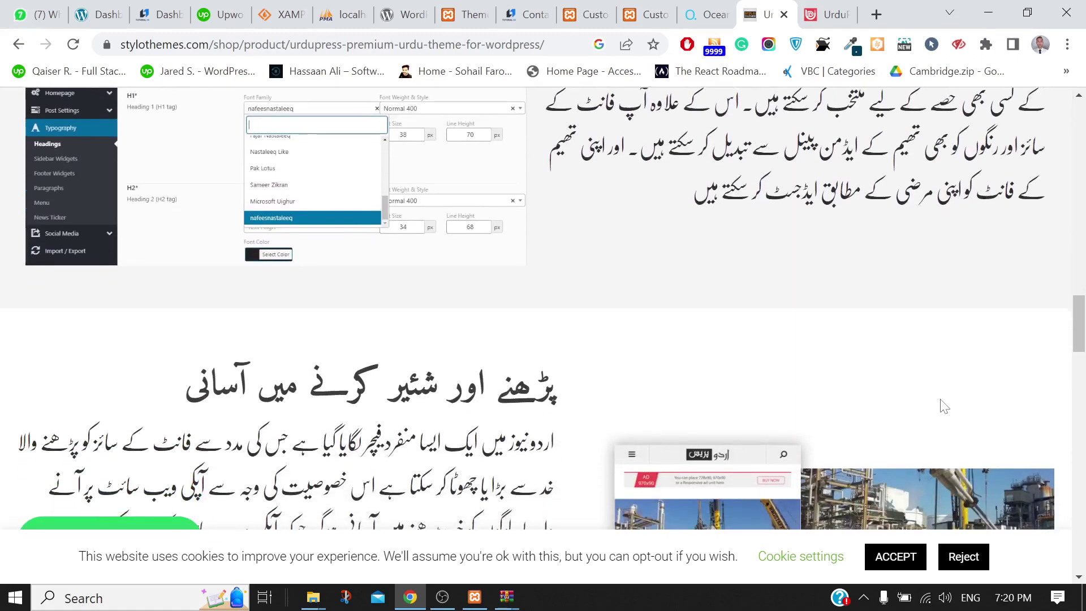
scroll(942, 406, "up", 20)
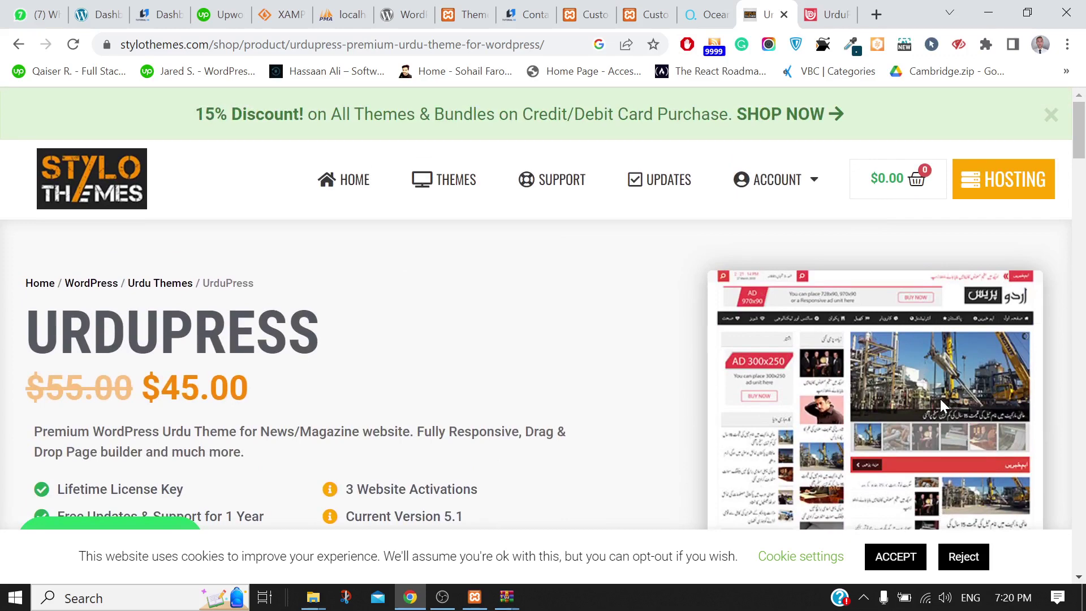
left_click(876, 14)
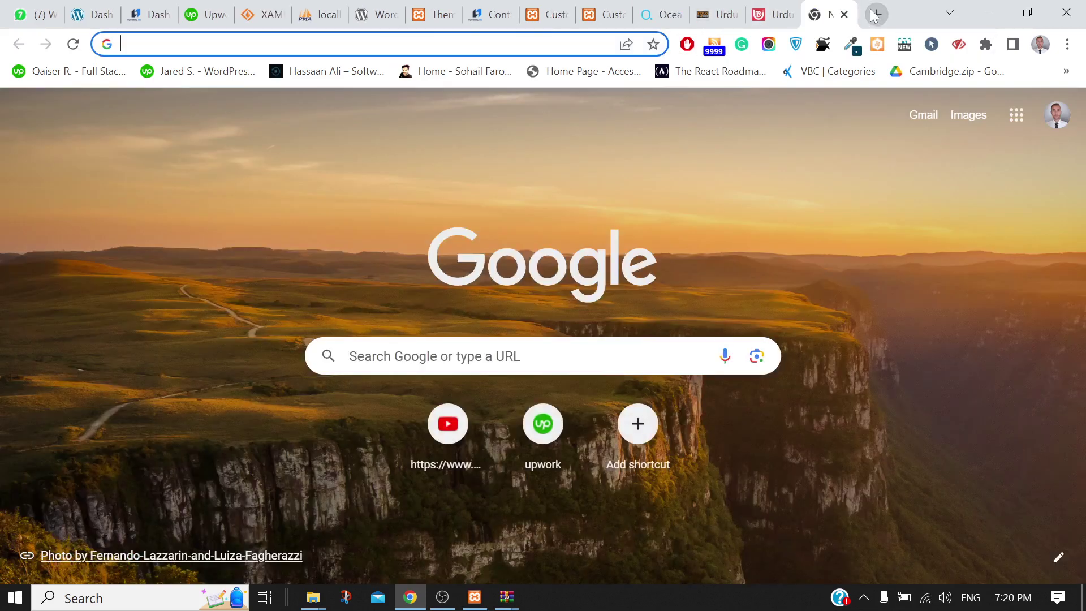
Search 'wpbeginner blog' and browse the recent tutorials on wpbeginner.com/blog/
type("wp")
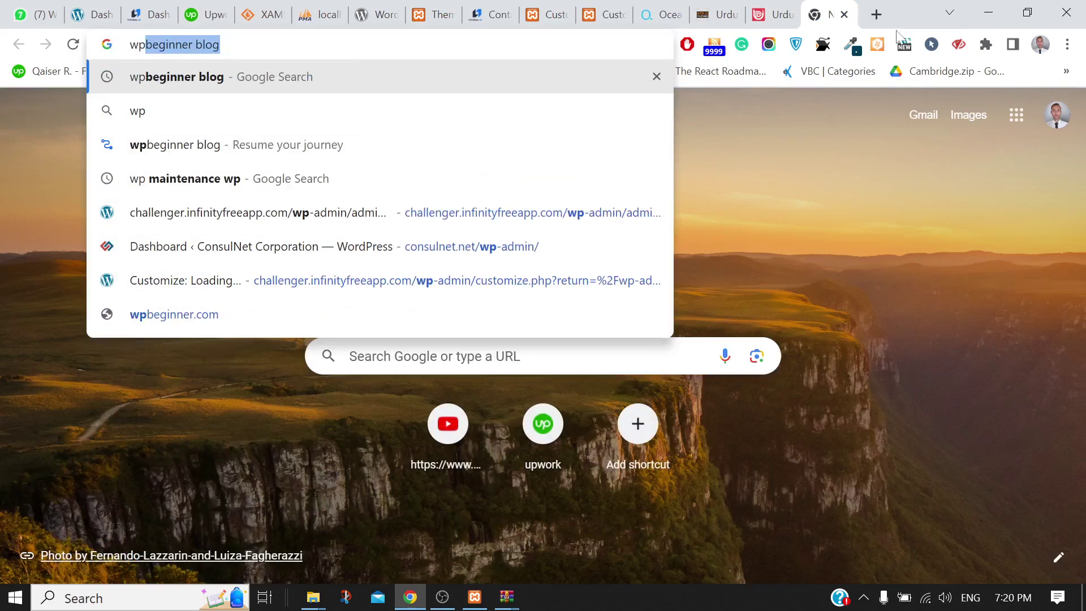
key("Return")
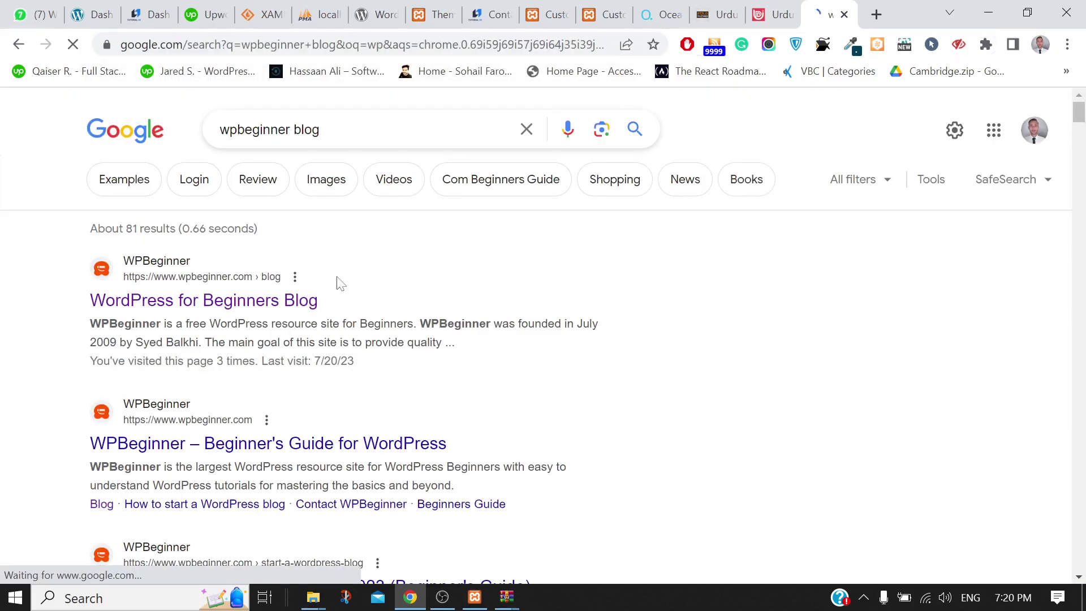
left_click(241, 303)
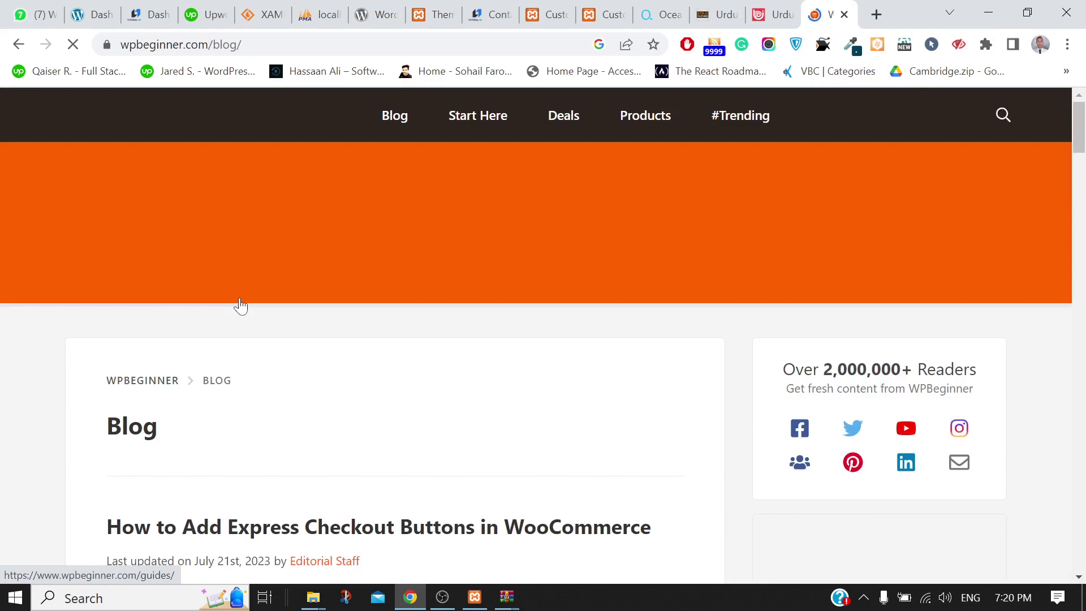
scroll(691, 341, "down", 4)
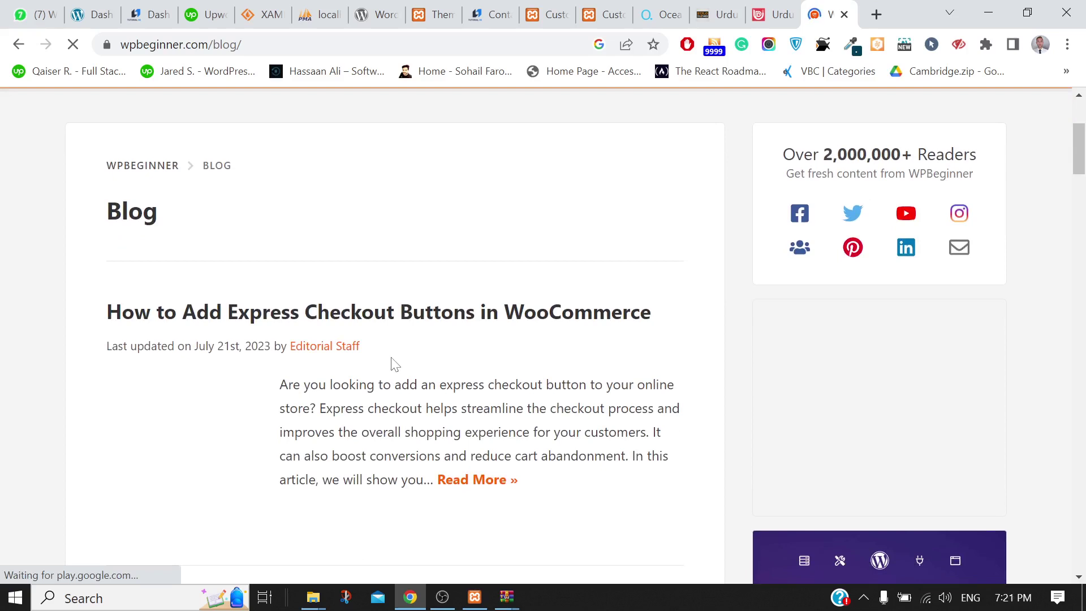
scroll(395, 364, "down", 2)
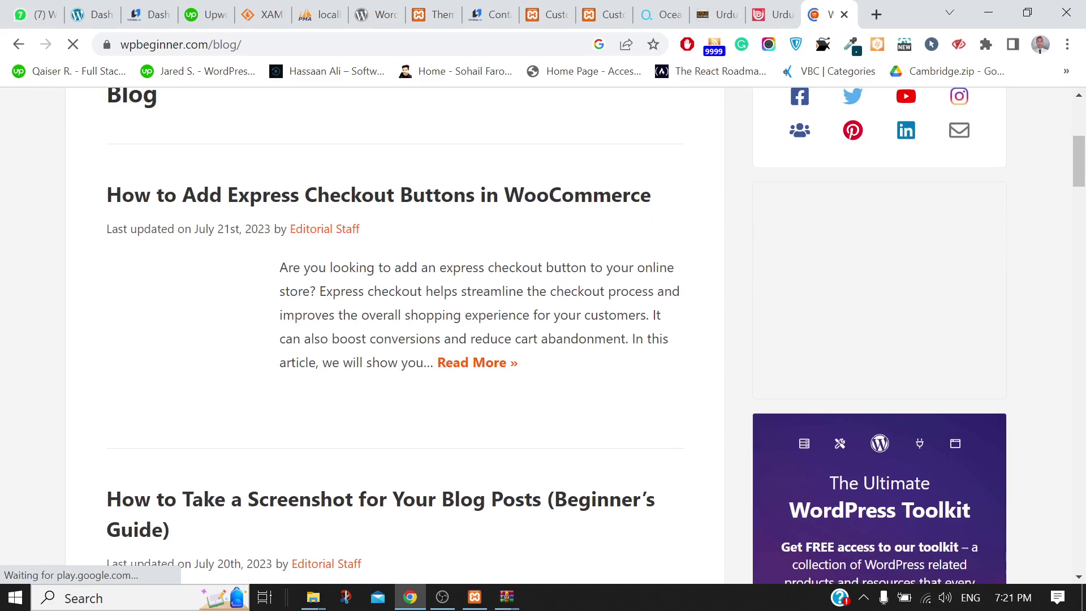
scroll(395, 364, "down", 2)
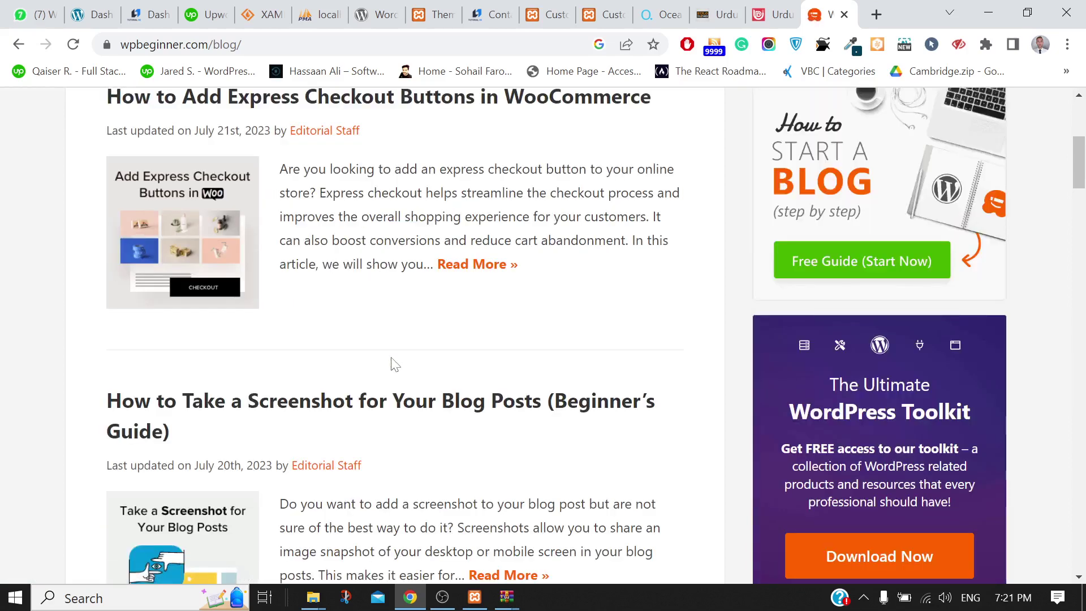
scroll(394, 364, "down", 6)
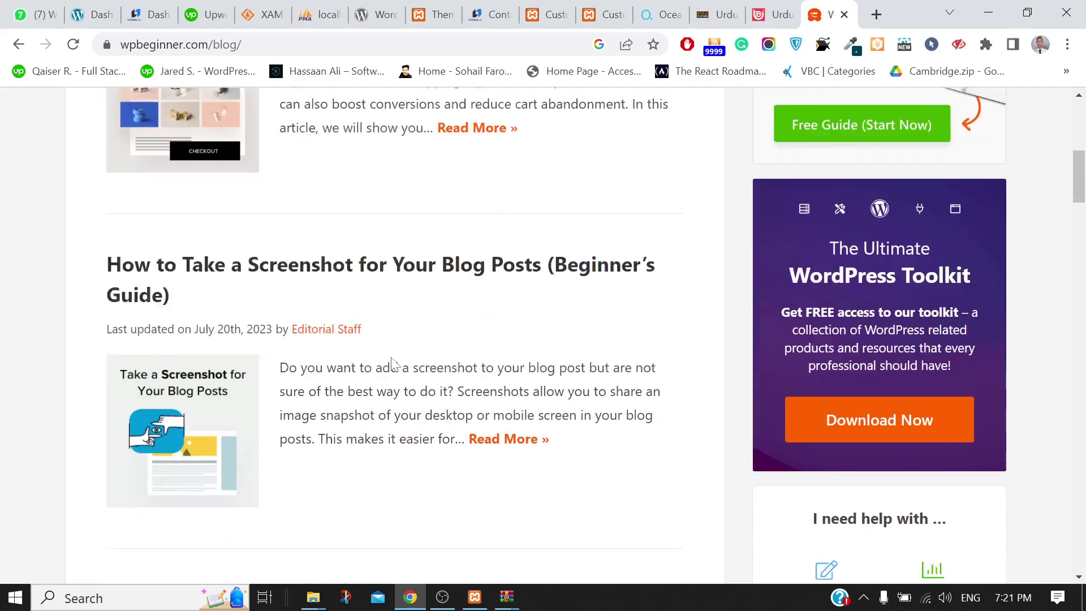
scroll(395, 364, "down", 10)
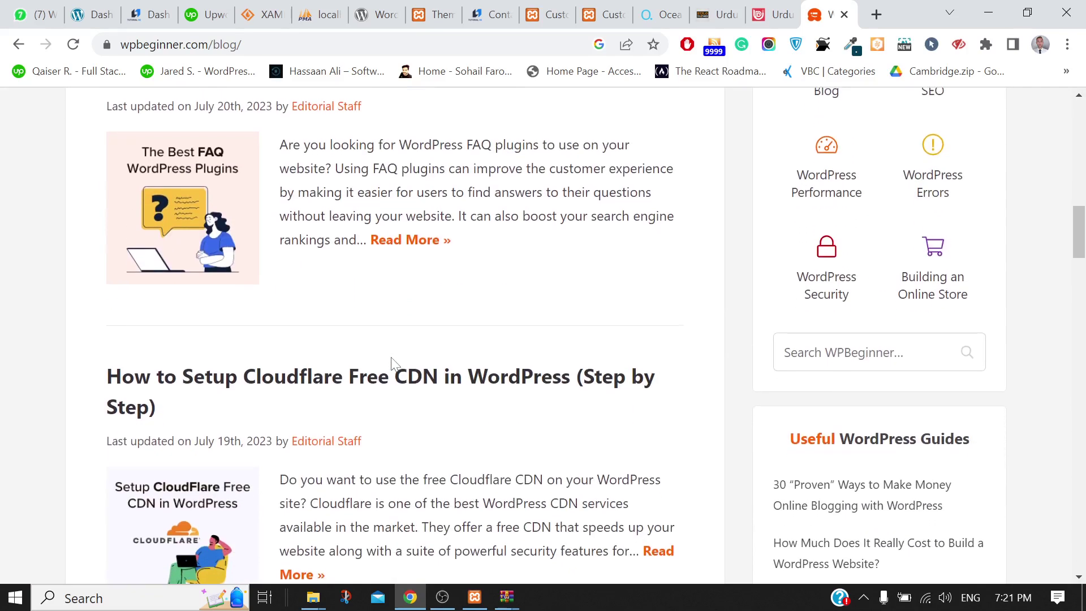
scroll(394, 363, "down", 4)
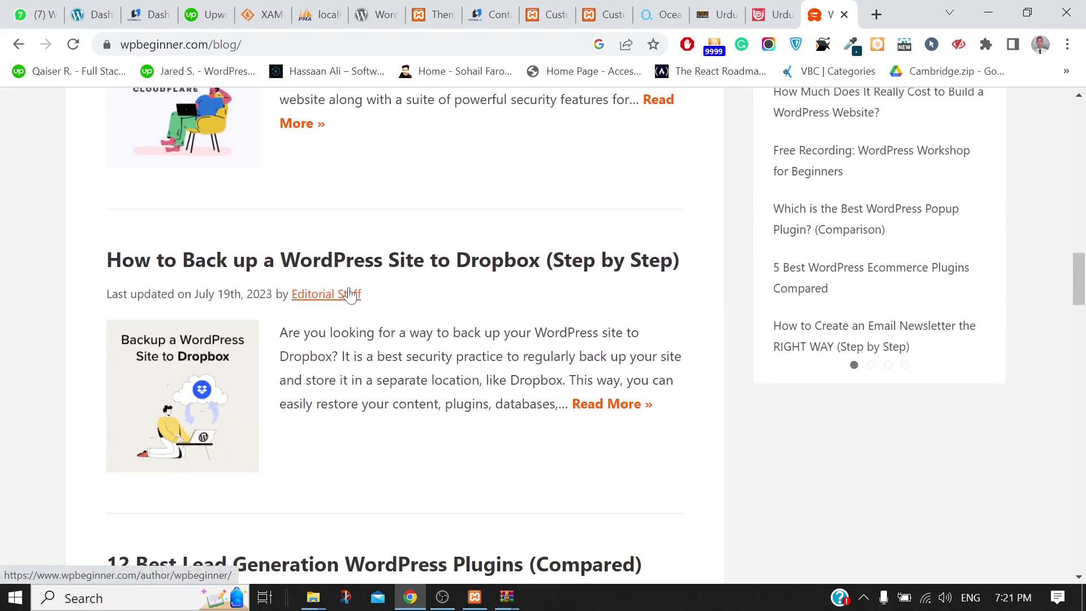
left_click(414, 273)
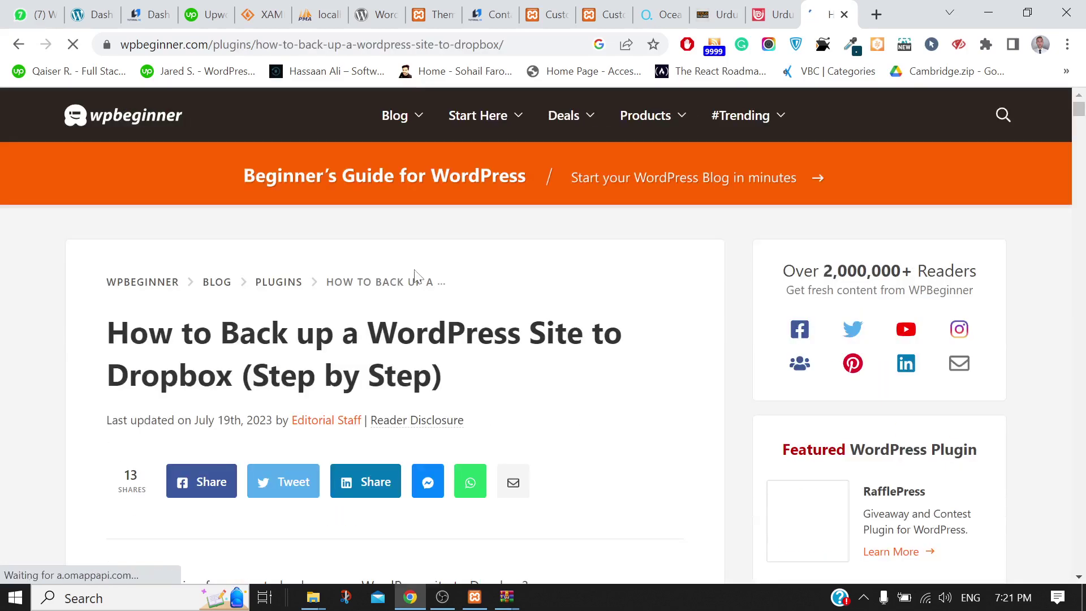
scroll(416, 276, "down", 5)
scroll(415, 275, "down", 18)
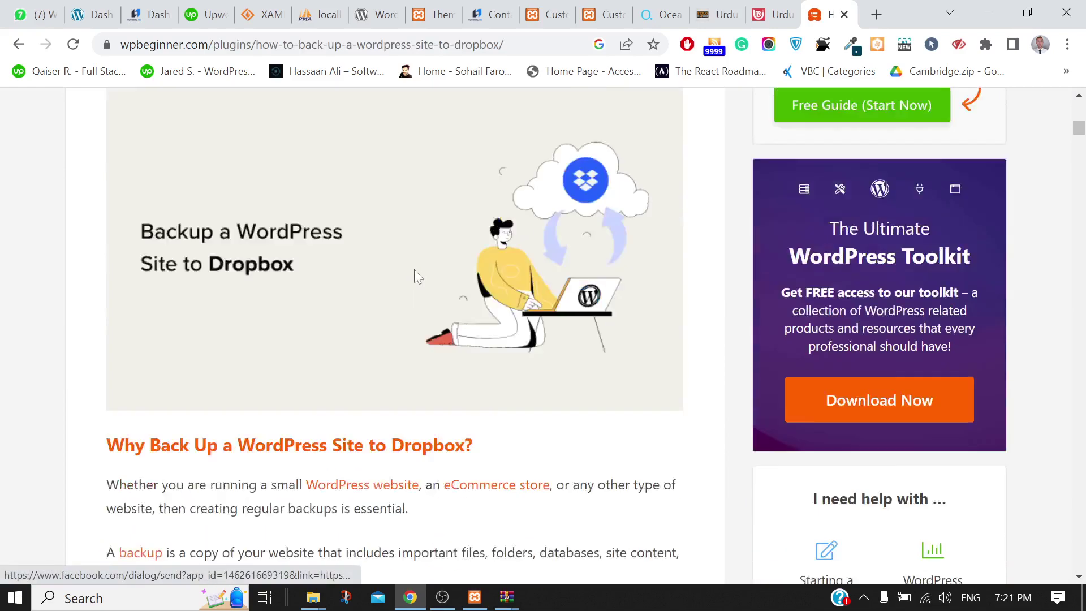
scroll(416, 275, "down", 20)
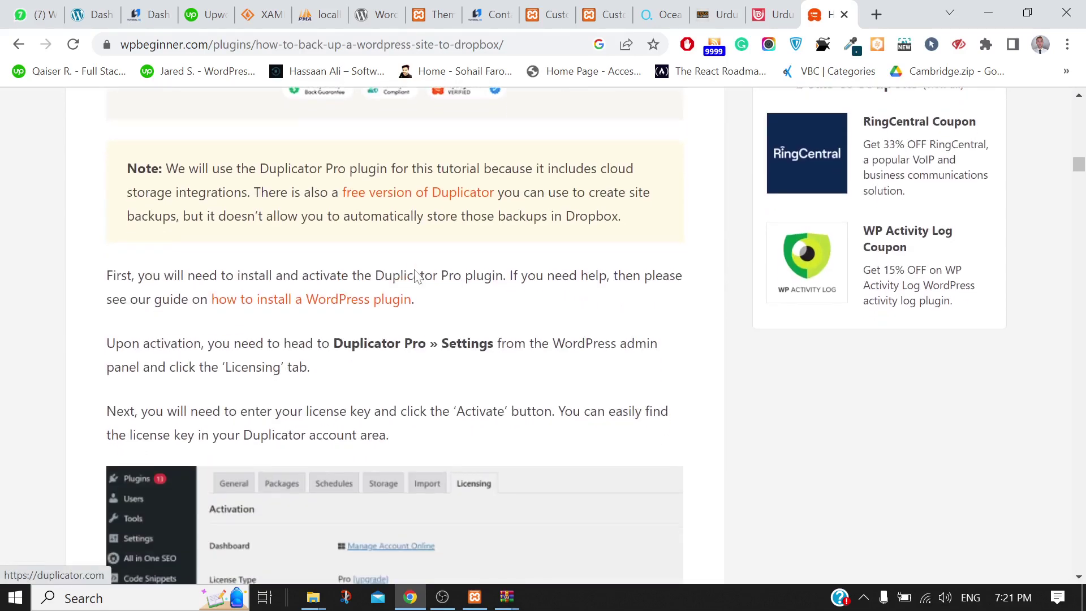
scroll(417, 276, "down", 1)
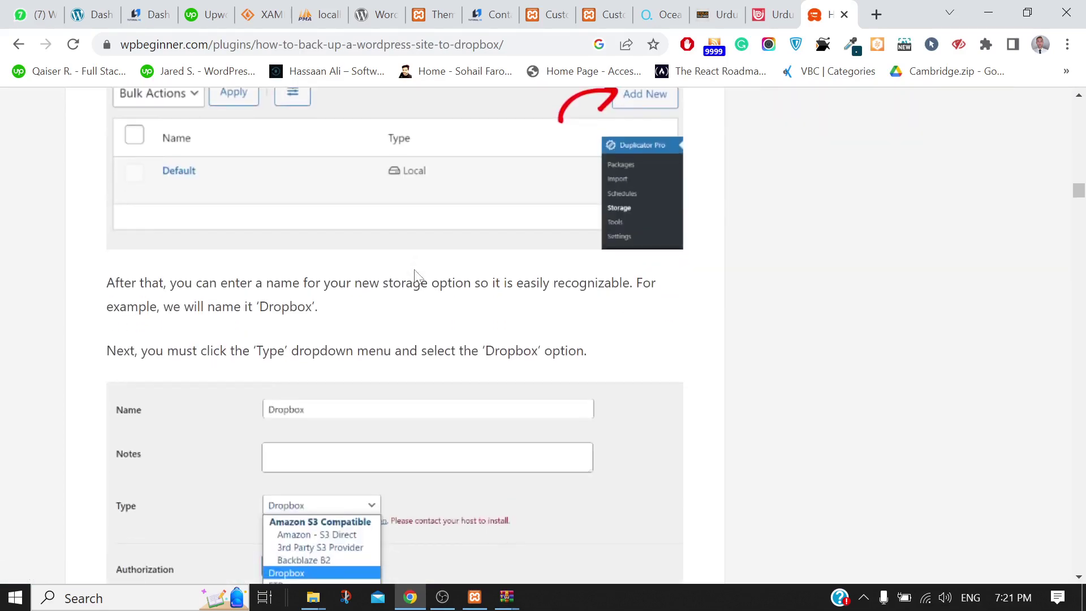
scroll(414, 270, "down", 6)
scroll(414, 270, "up", 20)
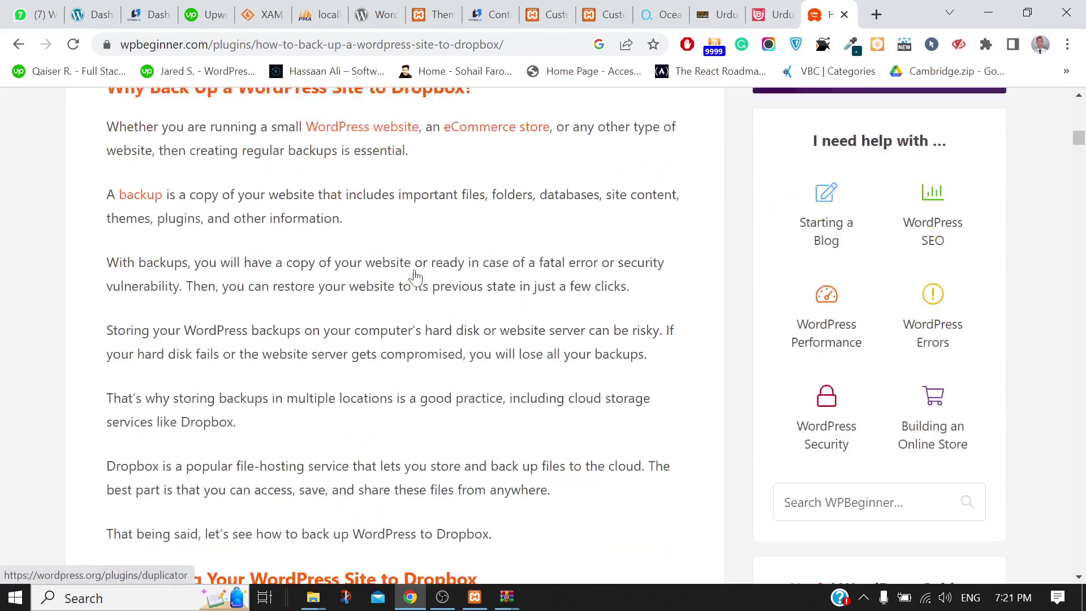
scroll(415, 276, "up", 10)
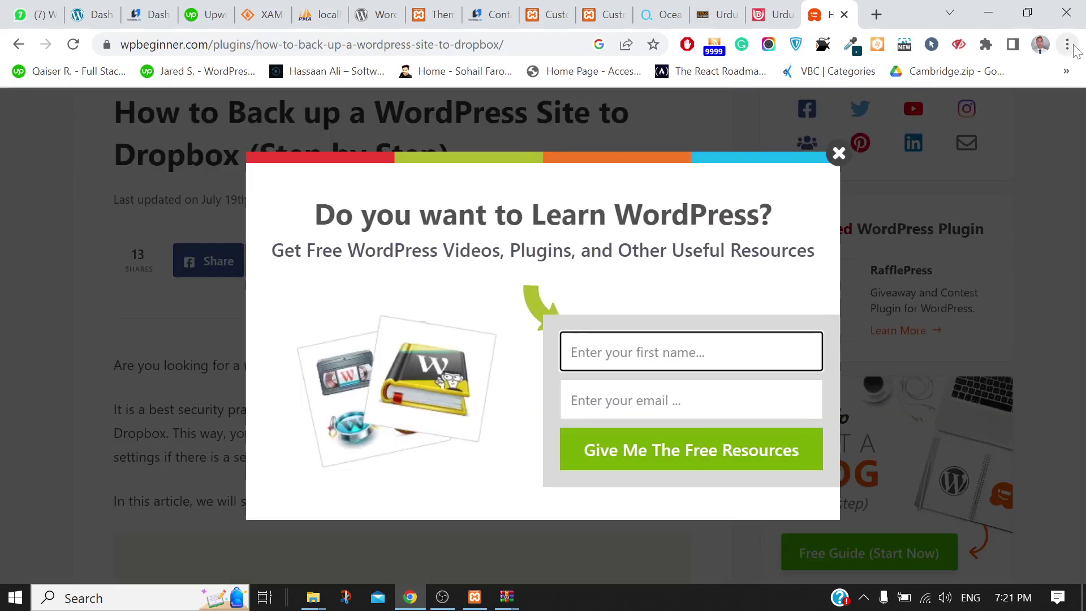
left_click(1075, 49)
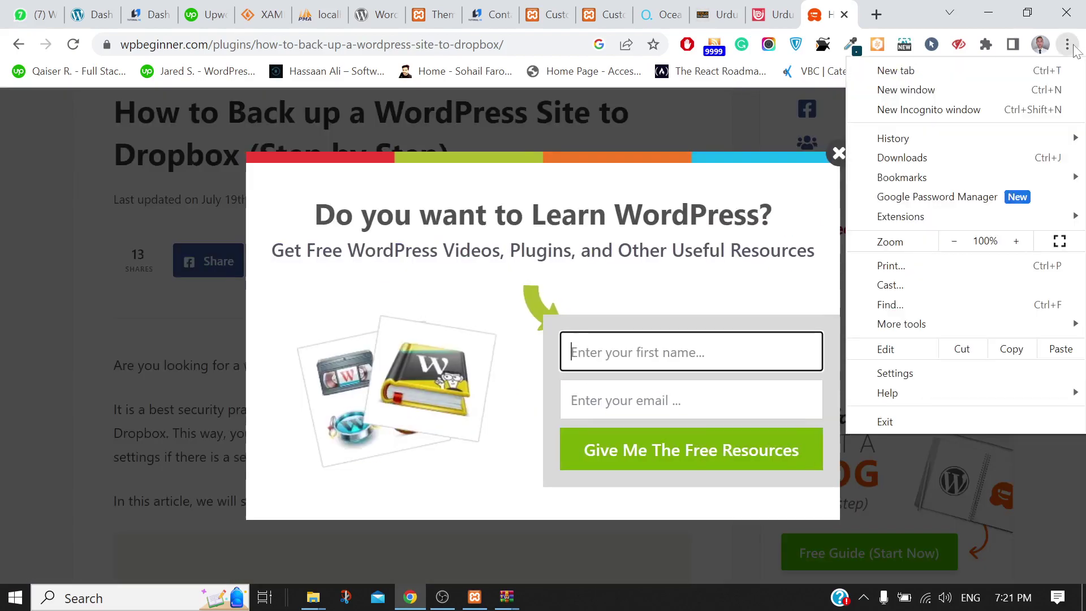
left_click(890, 266)
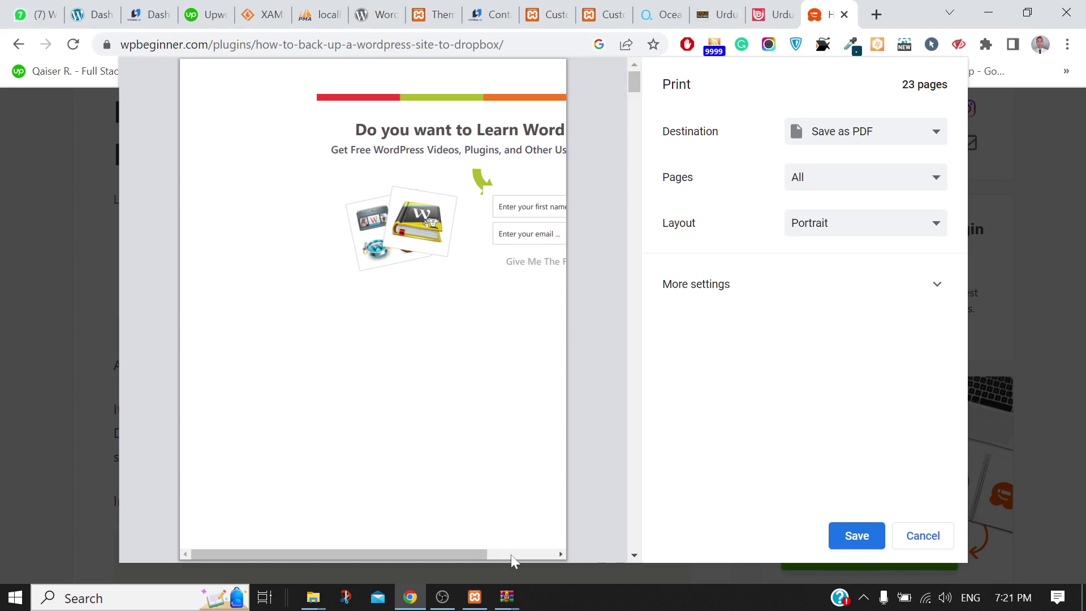
left_click(635, 195)
scroll(639, 201, "down", 15)
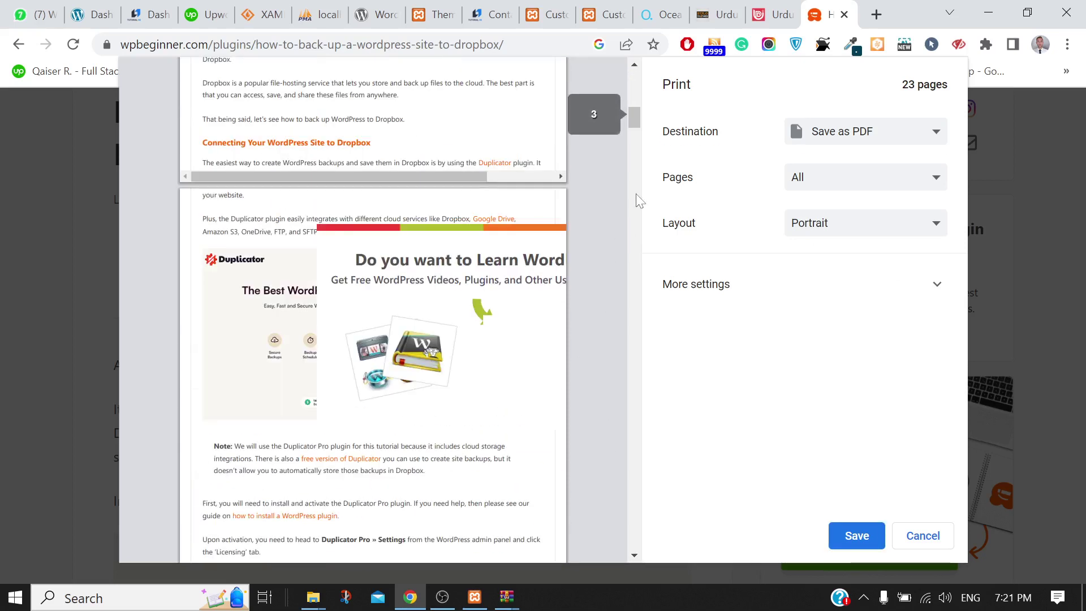
left_click(920, 536)
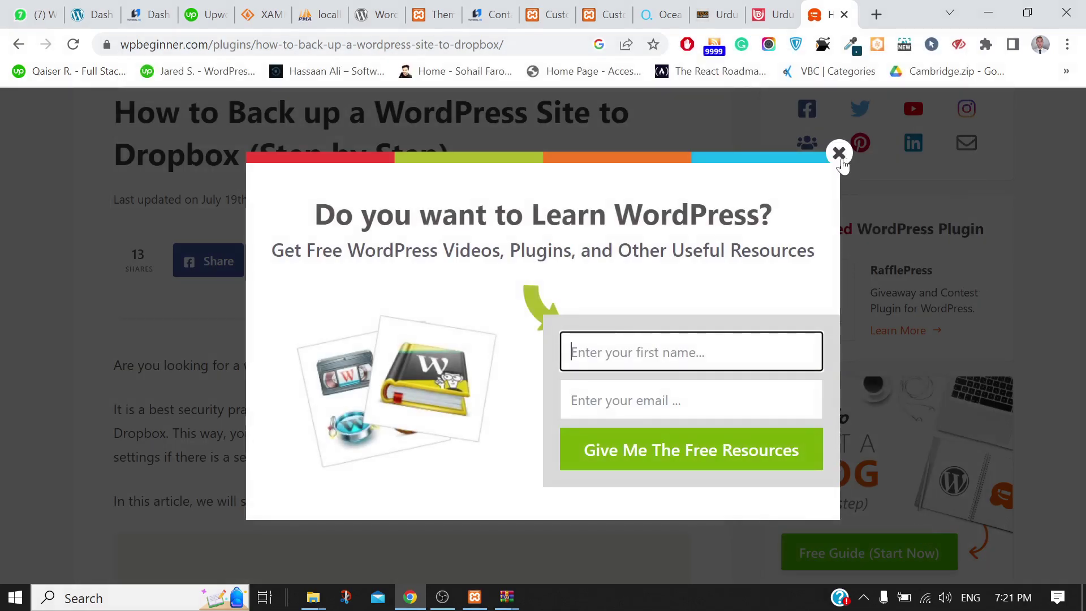
left_click(838, 153)
scroll(652, 368, "down", 5)
scroll(654, 368, "down", 20)
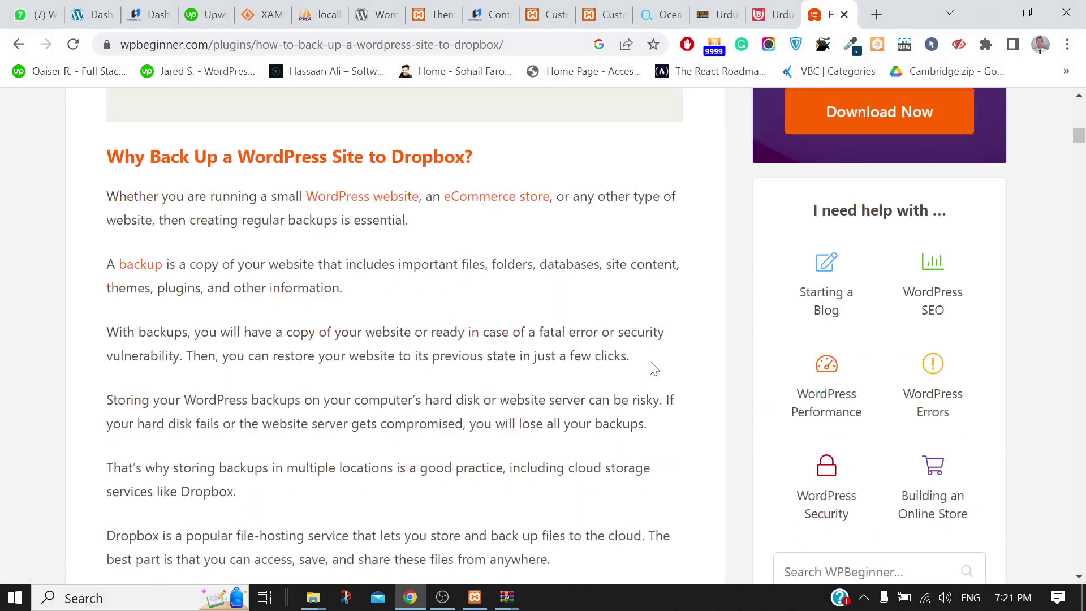
scroll(650, 369, "up", 15)
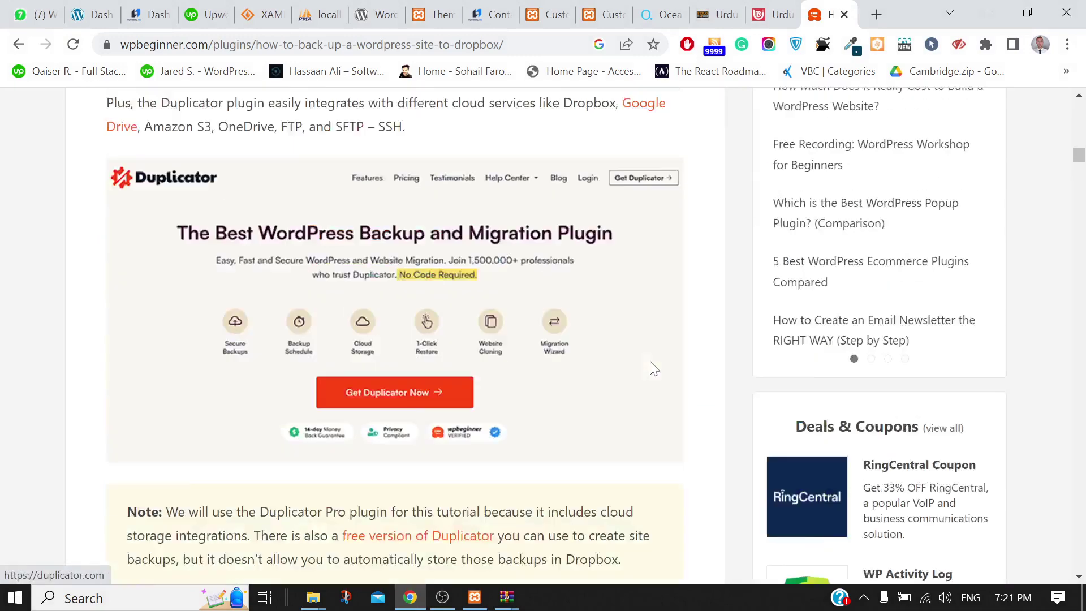
Return to the WordPress.org themes tab and look over its Learn, Download & Extend and Community menus
left_click(342, 8)
left_click(369, 13)
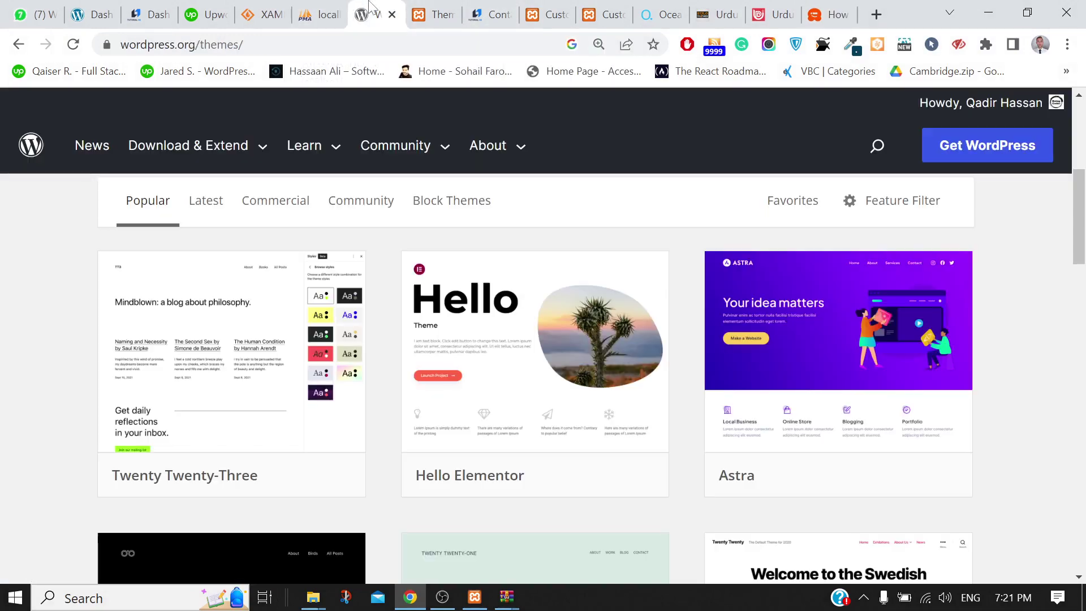
mouse_move(303, 160)
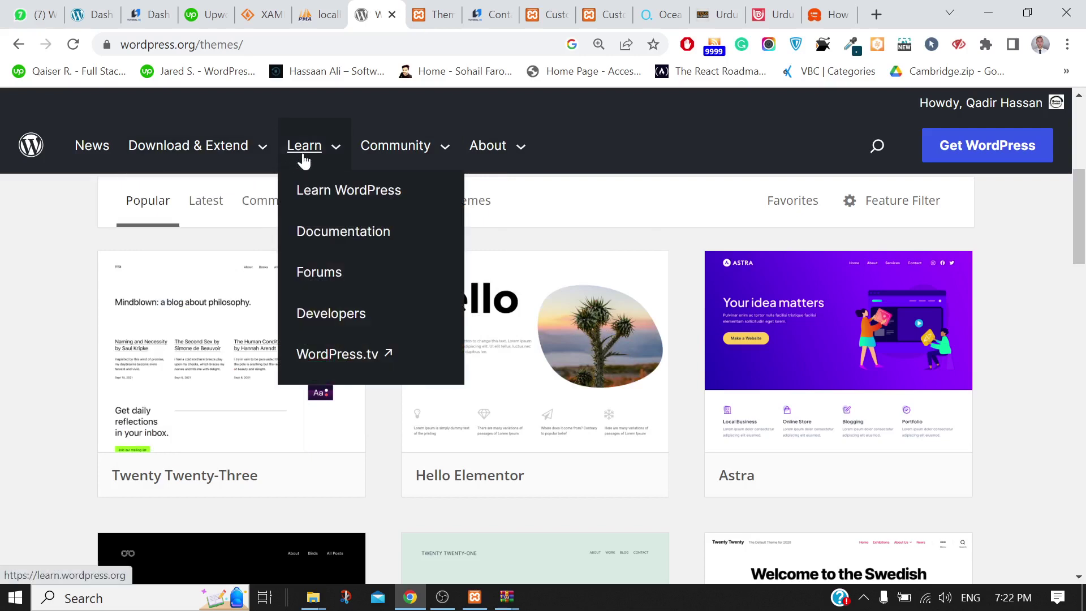
mouse_move(233, 160)
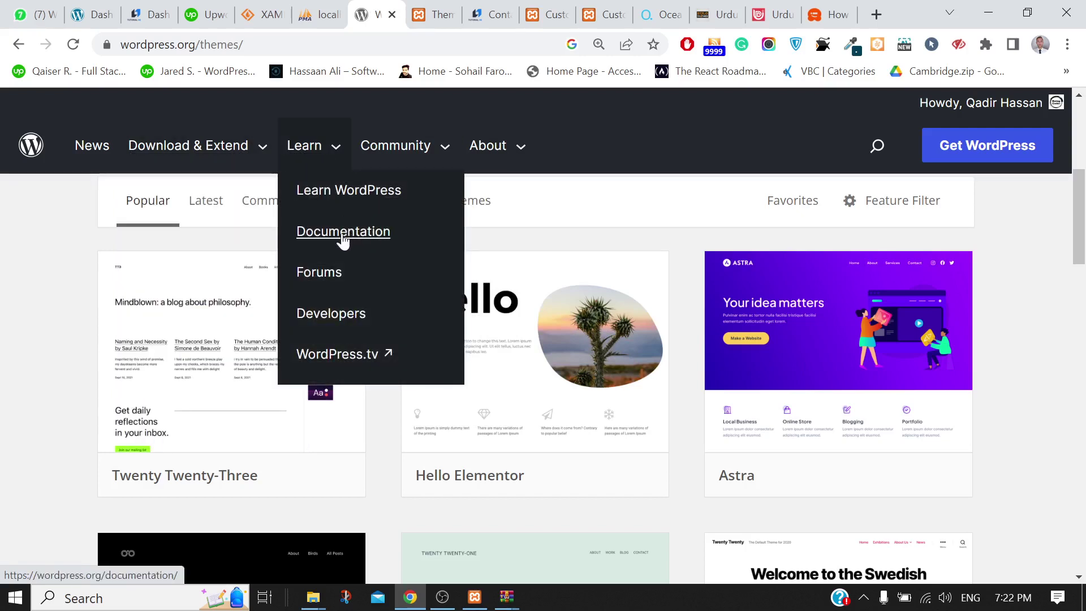
mouse_move(397, 145)
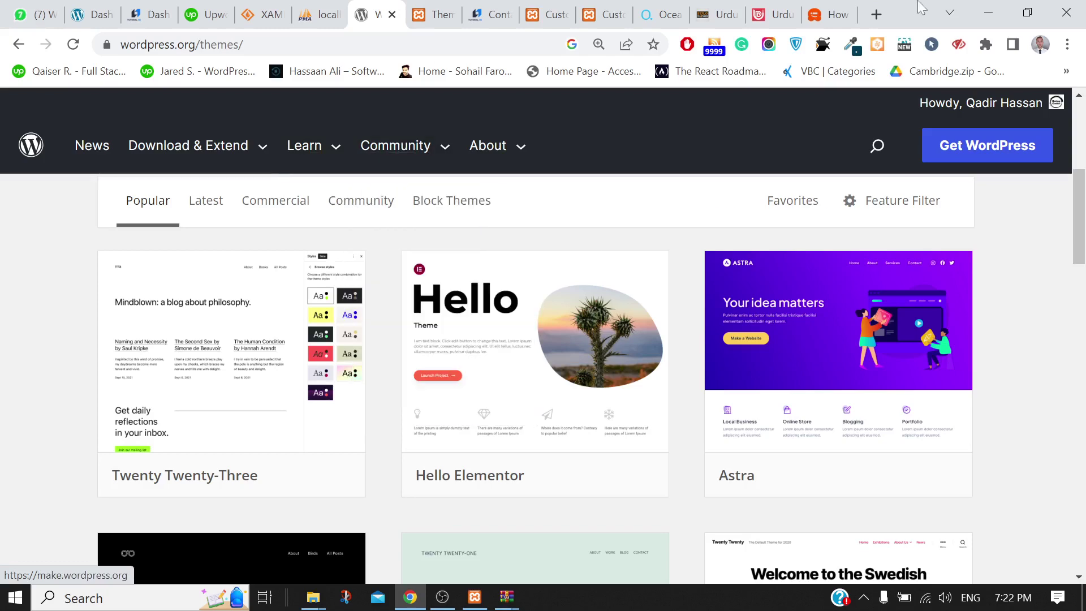
left_click(877, 17)
type("fa")
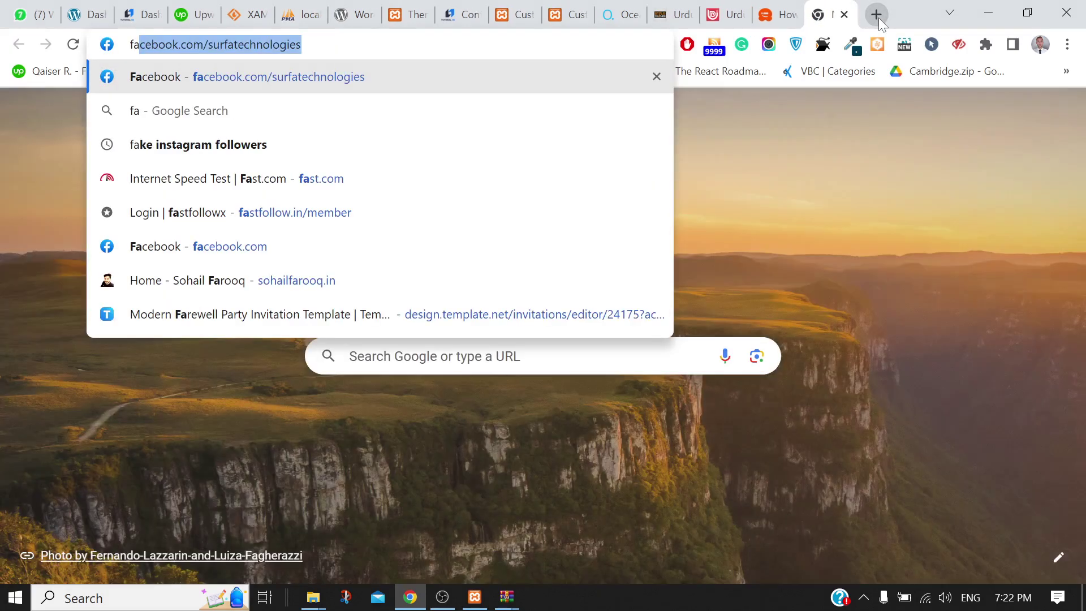
key("Return")
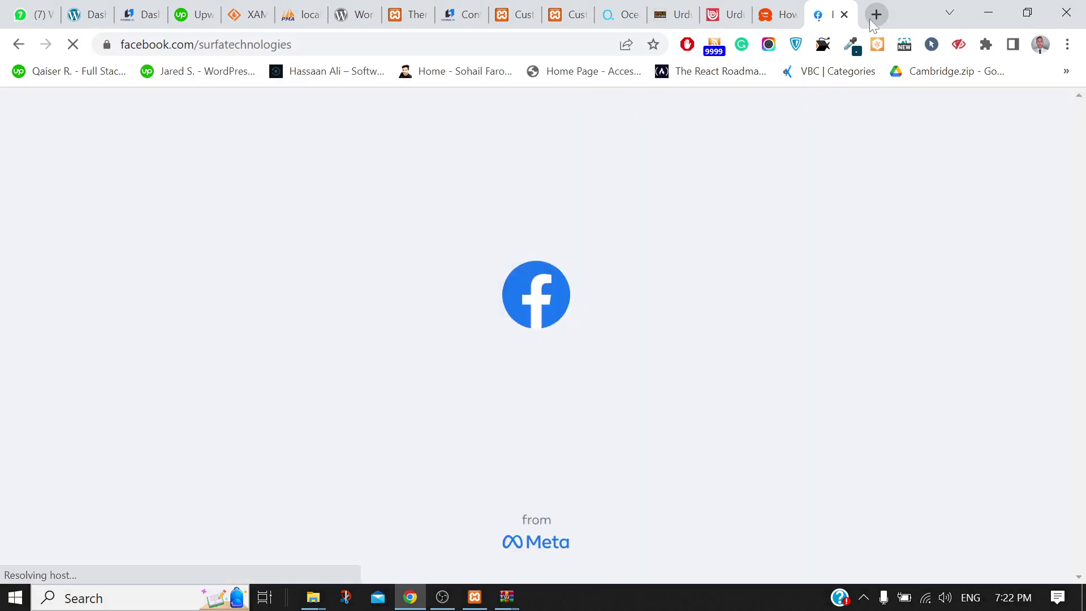
left_click(844, 15)
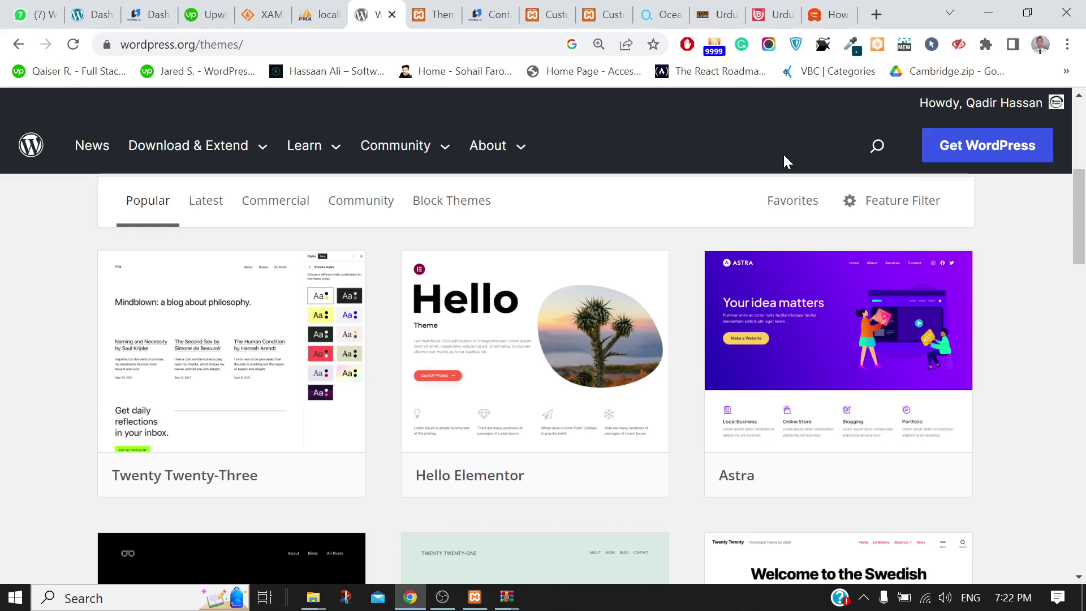
In a new tab, set the display to PC screen only and load facebook.com/surfatechnologies
left_click(877, 25)
key("super+p")
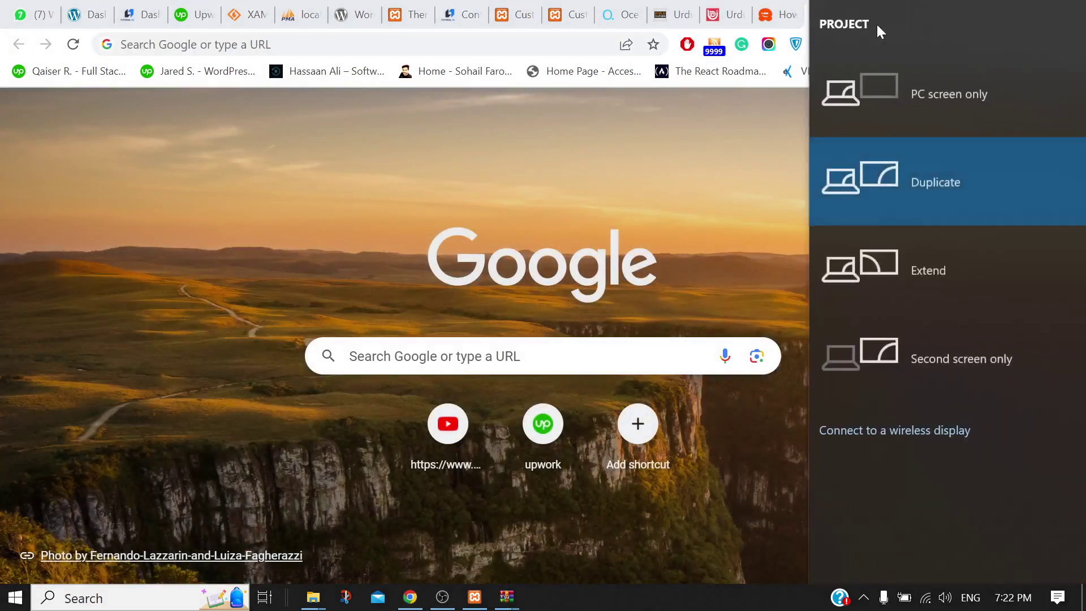
left_click(885, 80)
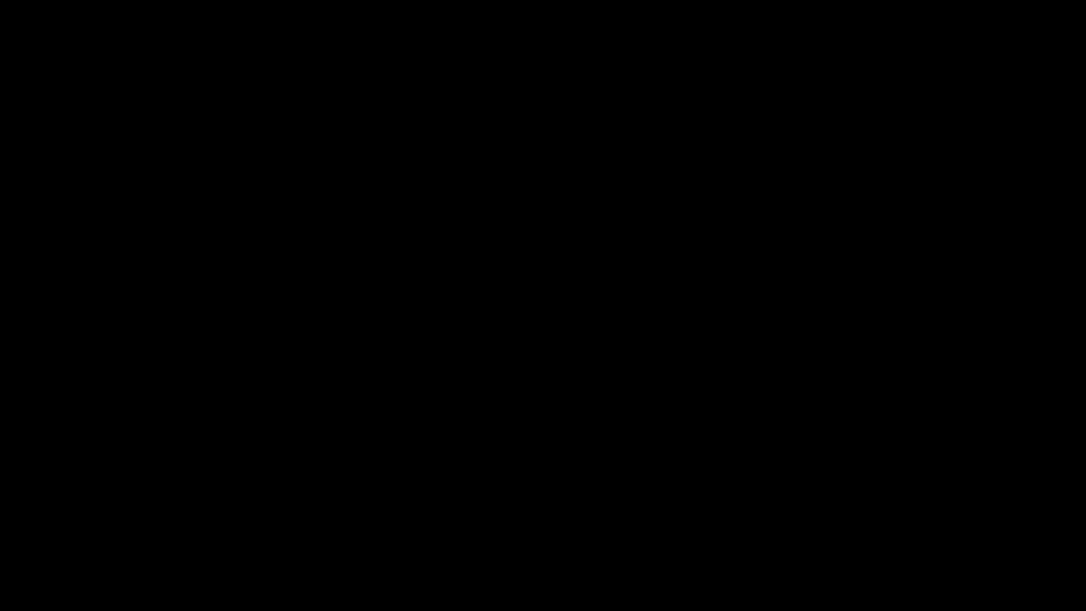
type("facebook.com/surfatechnologies")
key("Return")
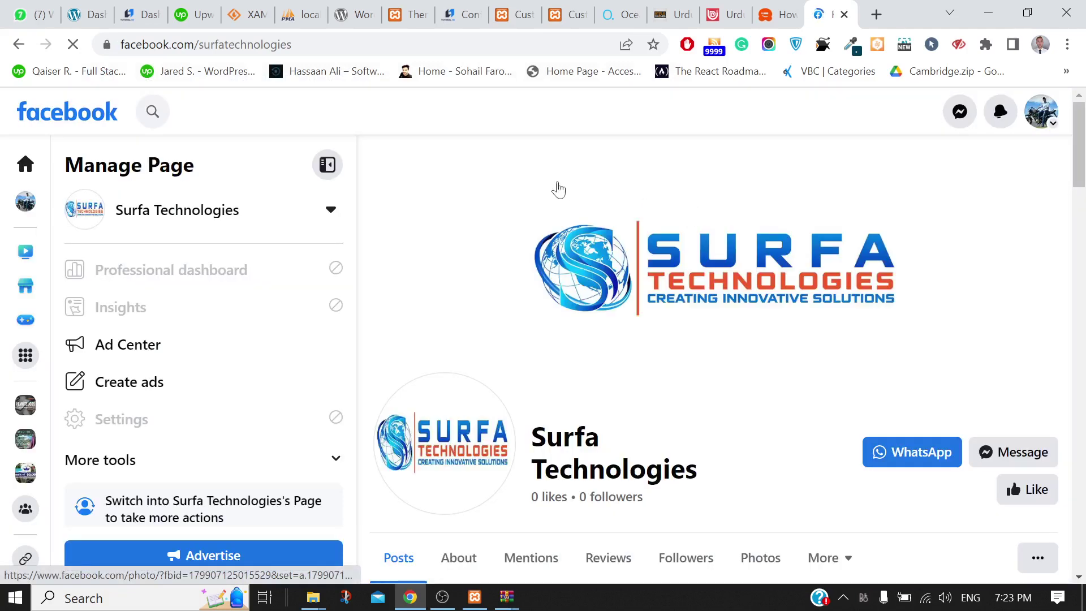
Dismiss the Review changes dialog and switch from the Surfa Technologies page to the personal profile
left_click(1050, 134)
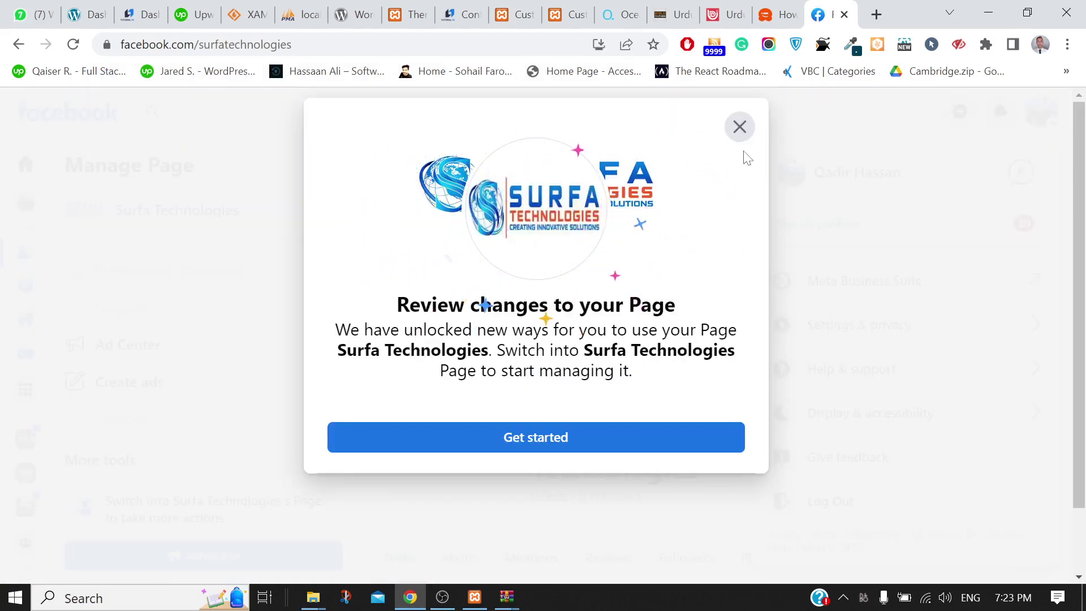
left_click(739, 129)
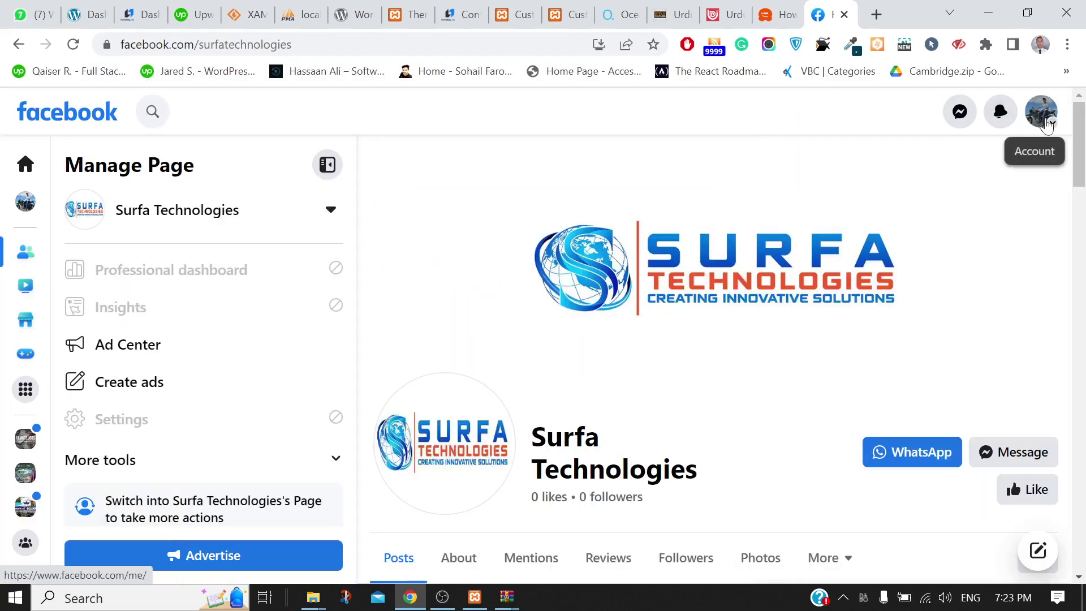
left_click(1045, 123)
left_click(877, 181)
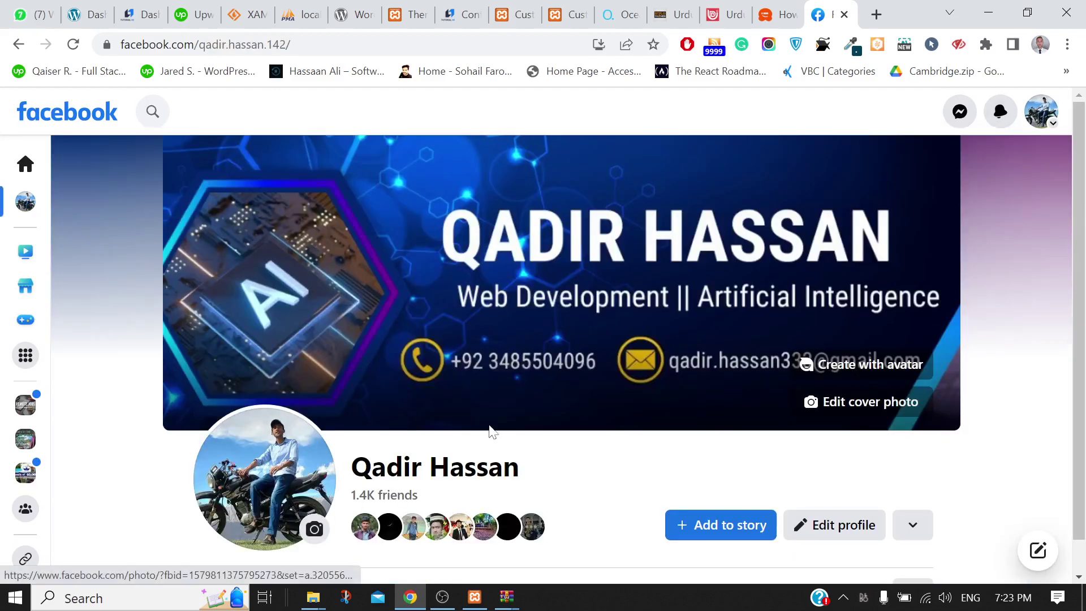
scroll(491, 431, "down", 5)
scroll(491, 431, "down", 4)
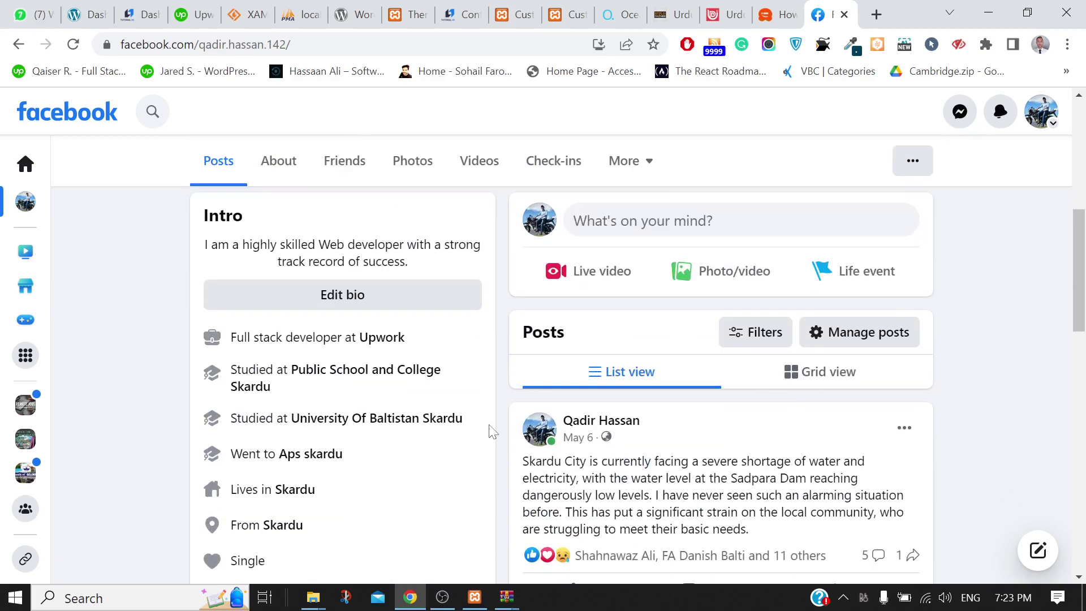
scroll(491, 431, "up", 2)
scroll(491, 431, "up", 1)
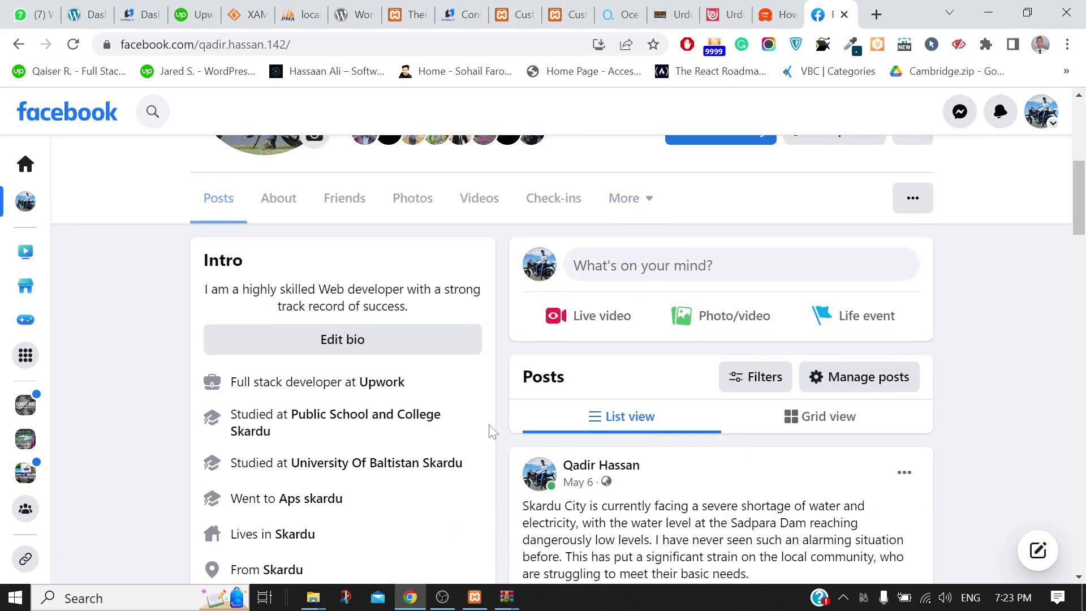
scroll(490, 431, "down", 1)
Go to the Facebook home news feed and browse the recent posts
mouse_move(25, 418)
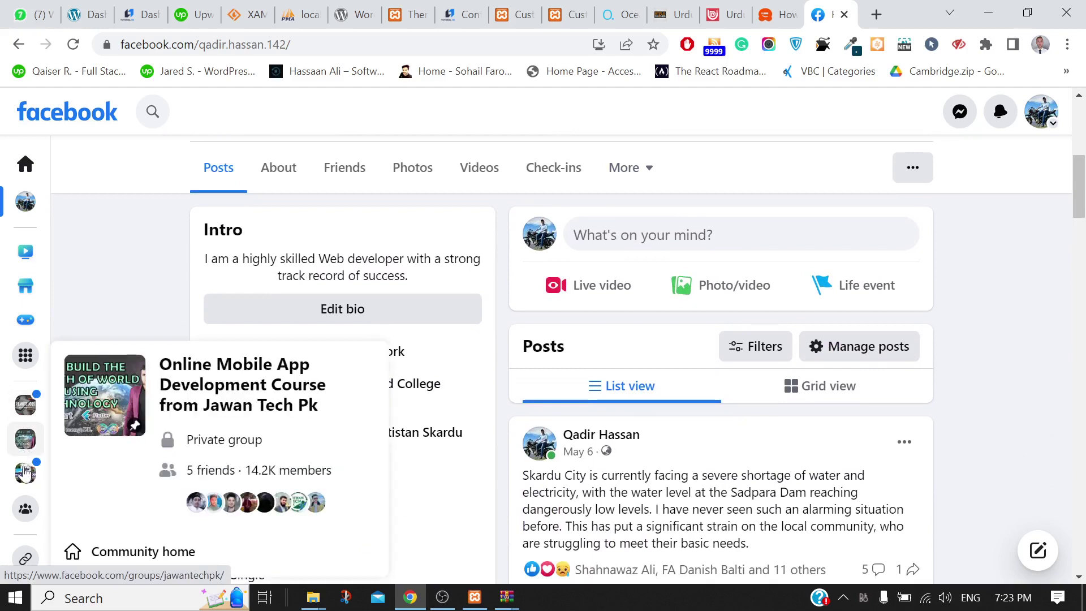
left_click(23, 165)
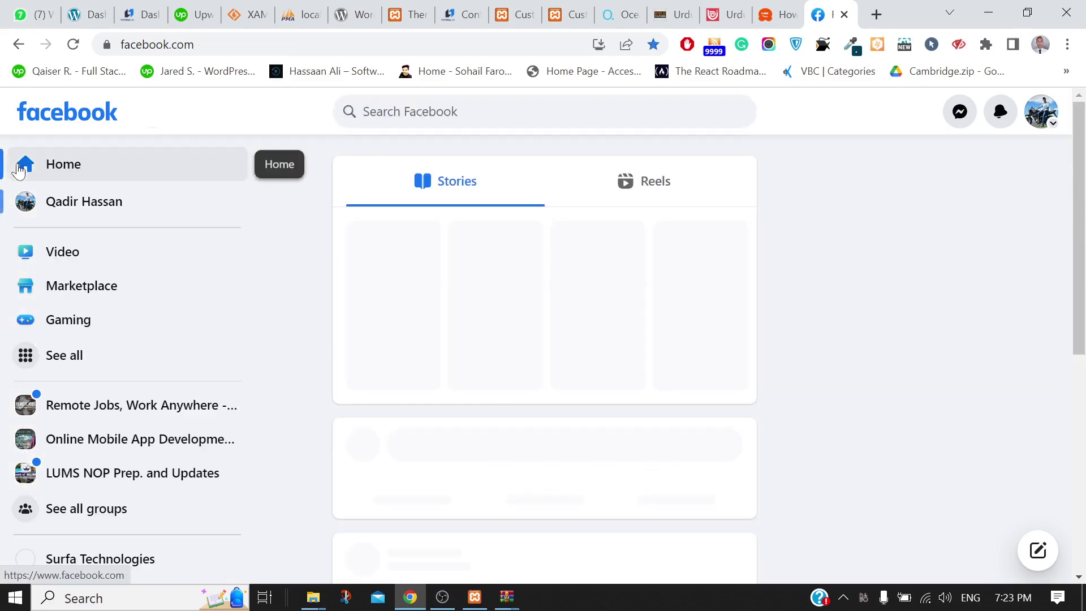
scroll(558, 425, "down", 5)
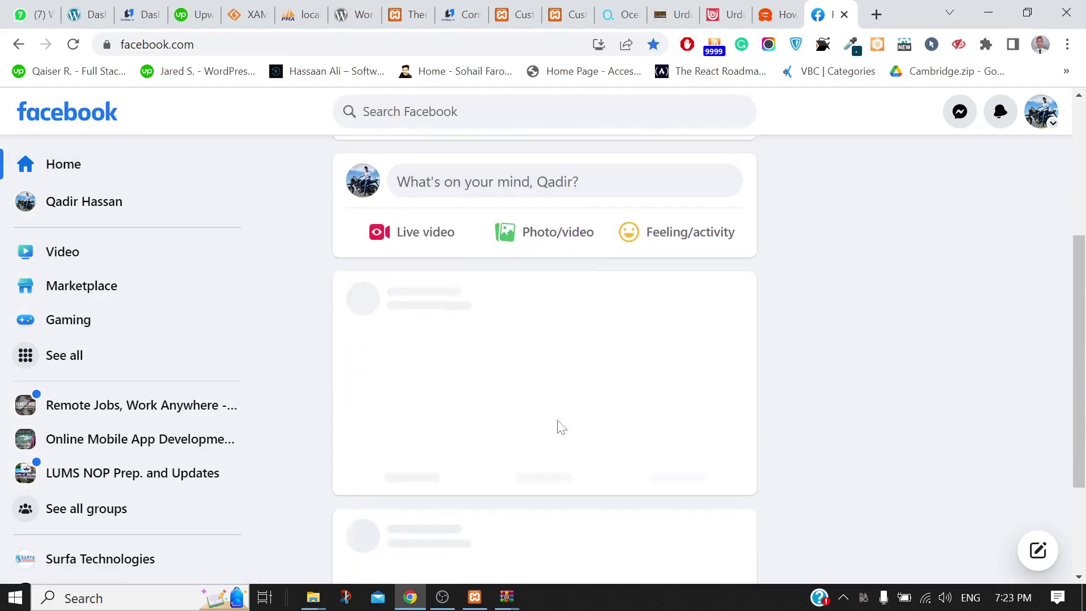
scroll(557, 427, "down", 12)
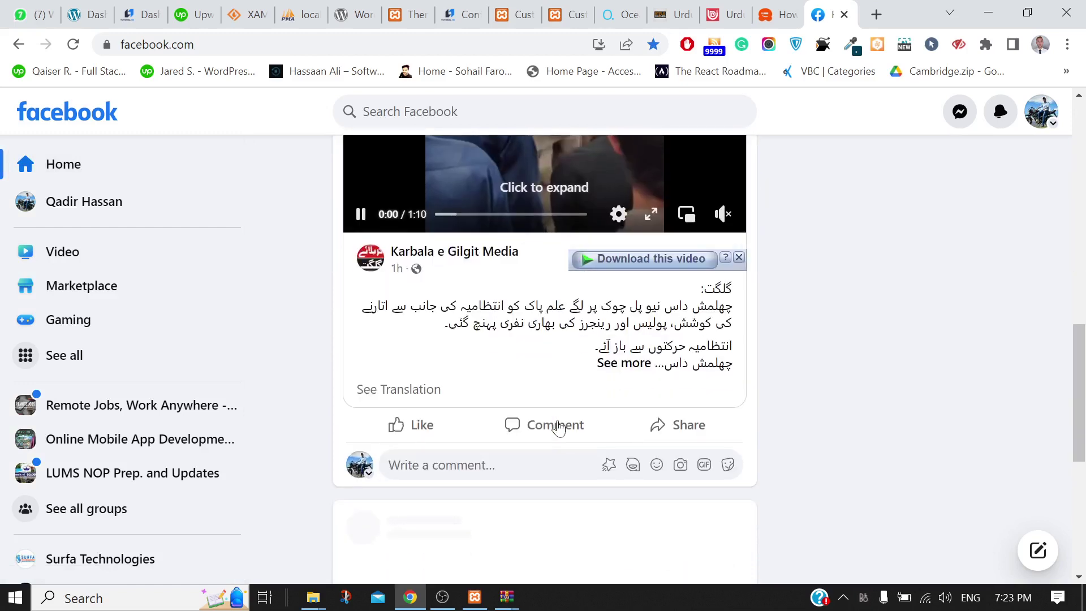
scroll(557, 427, "down", 2)
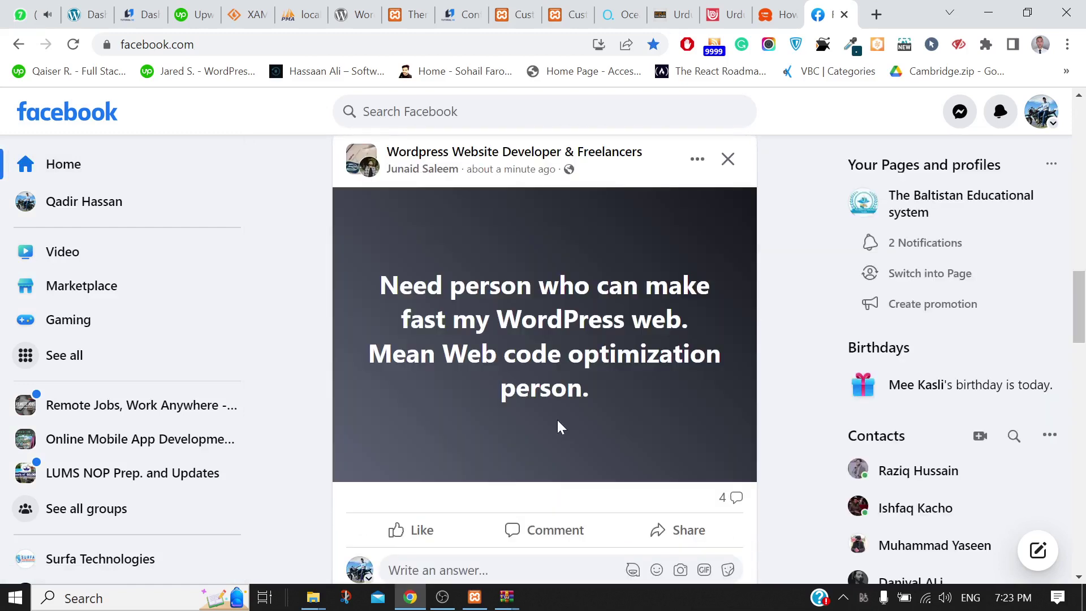